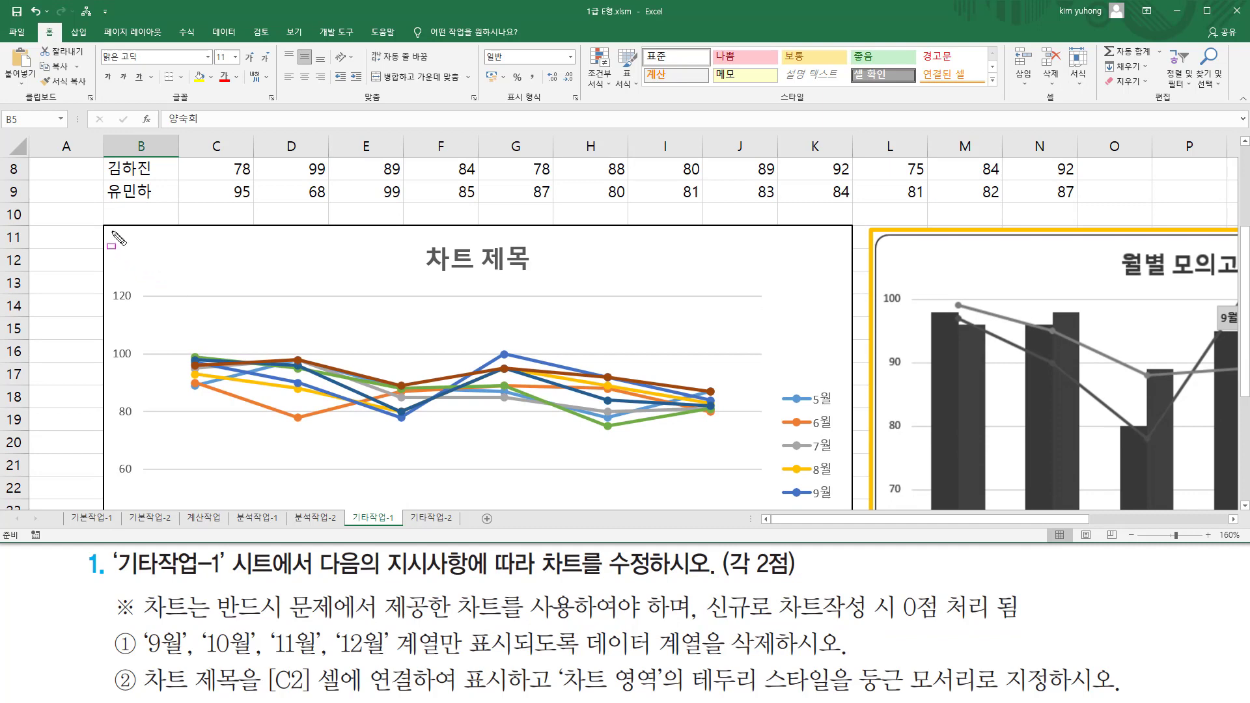
{"action": "left_click_drag", "start_coordinate": [111, 229], "coordinate": [817, 506]}
{"action": "left_click_drag", "start_coordinate": [898, 262], "coordinate": [1201, 463]}
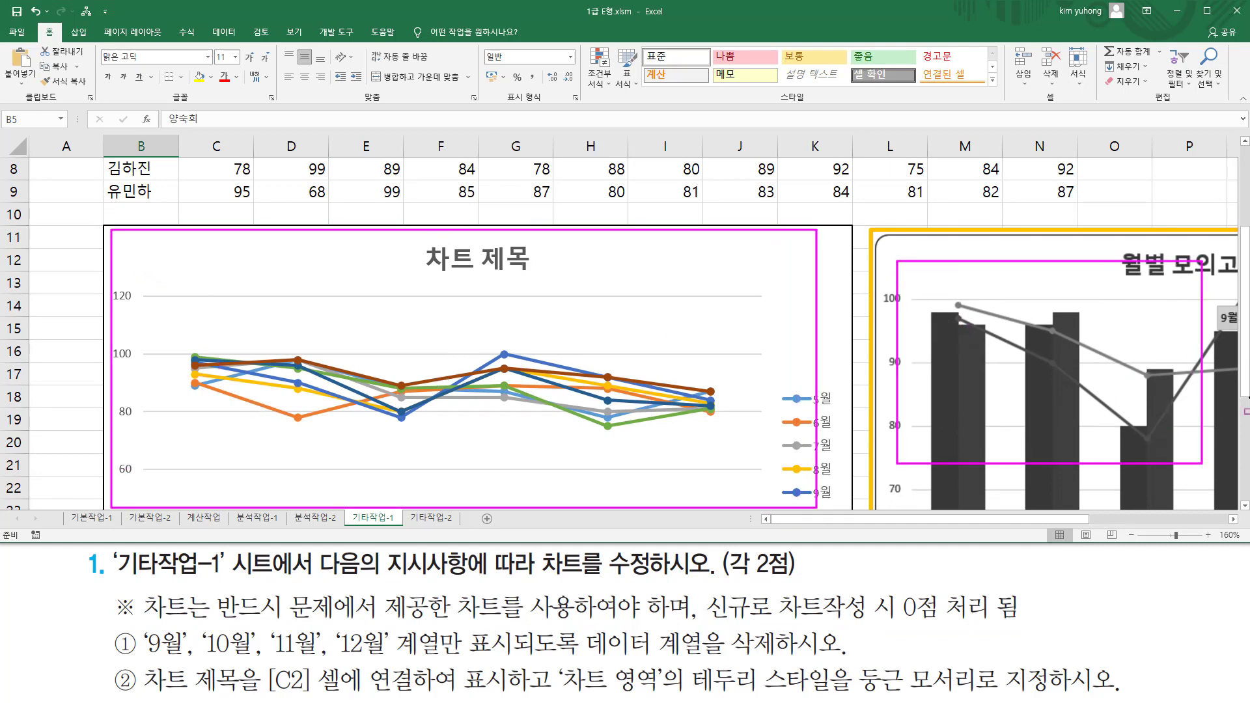
{"action": "key", "text": "Escape"}
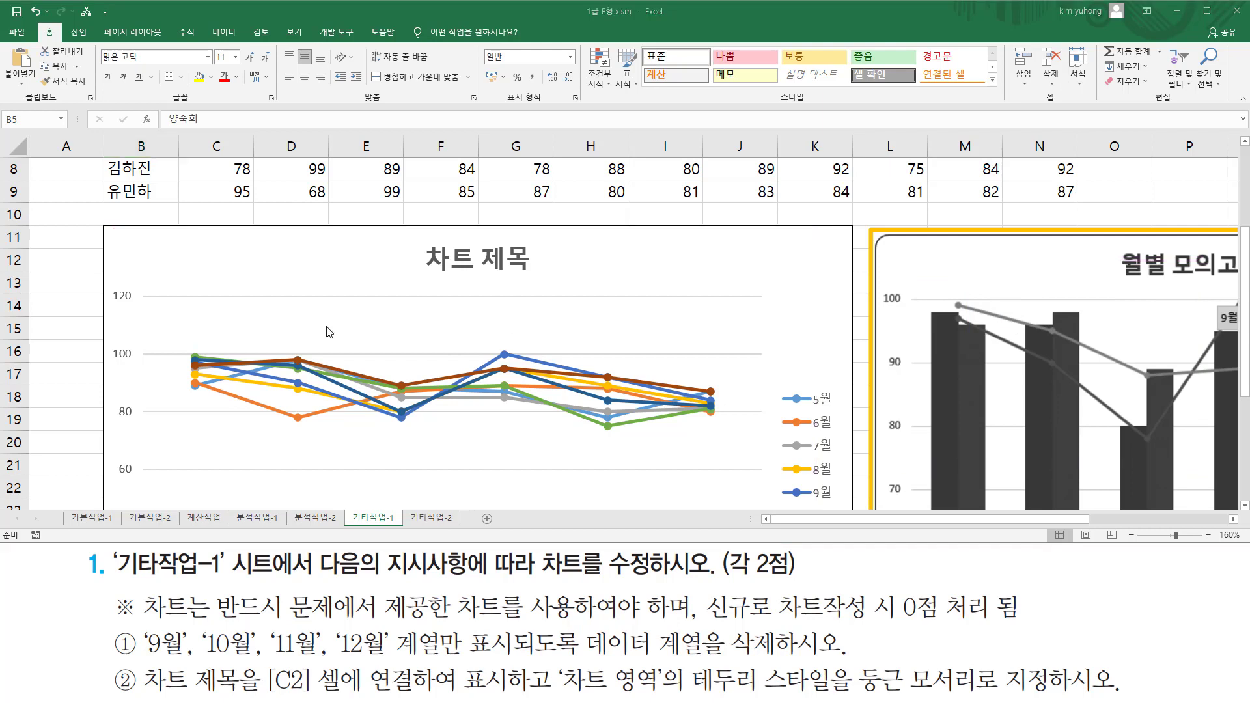
Open the line chart's data source selection and remove the 5월 and 6월 series
{"action": "left_click", "coordinate": [199, 439]}
{"action": "mouse_move", "coordinate": [138, 660]}
{"action": "left_mouse_down"}
{"action": "mouse_move", "coordinate": [355, 659]}
{"action": "mouse_move", "coordinate": [391, 641]}
{"action": "mouse_move", "coordinate": [390, 625]}
{"action": "mouse_move", "coordinate": [572, 658]}
{"action": "mouse_move", "coordinate": [773, 670]}
{"action": "left_mouse_up"}
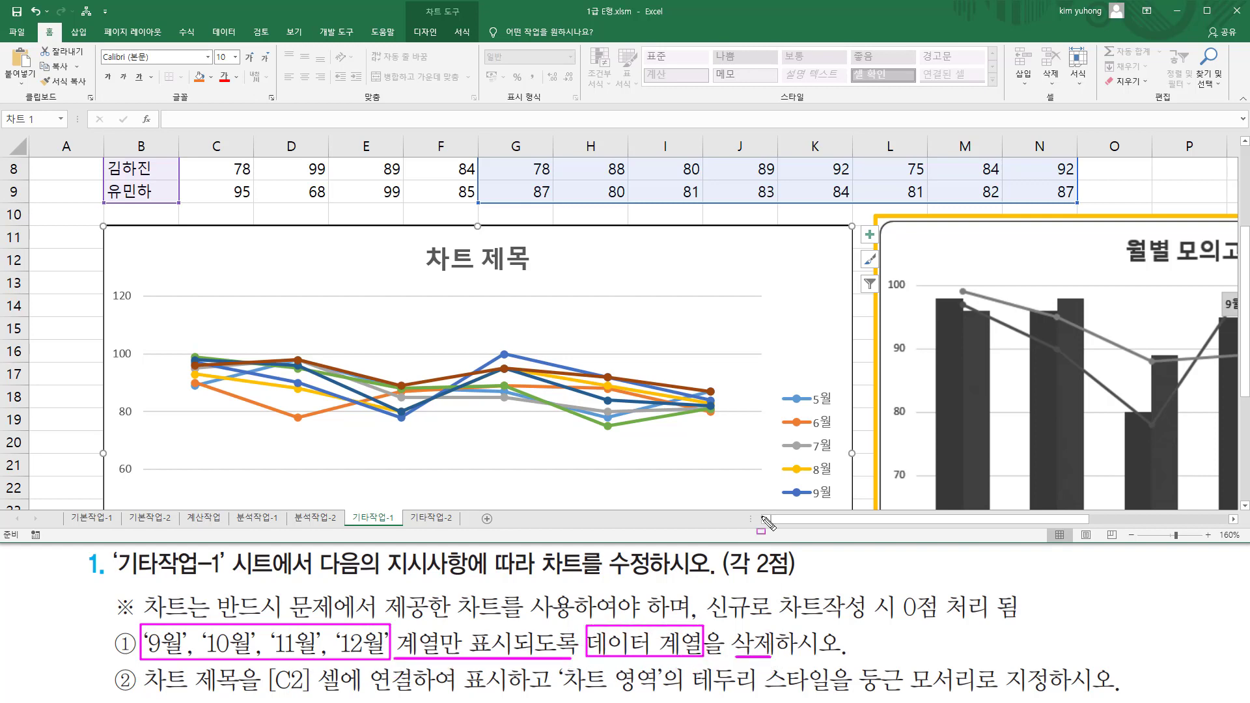
{"action": "key", "text": "Escape"}
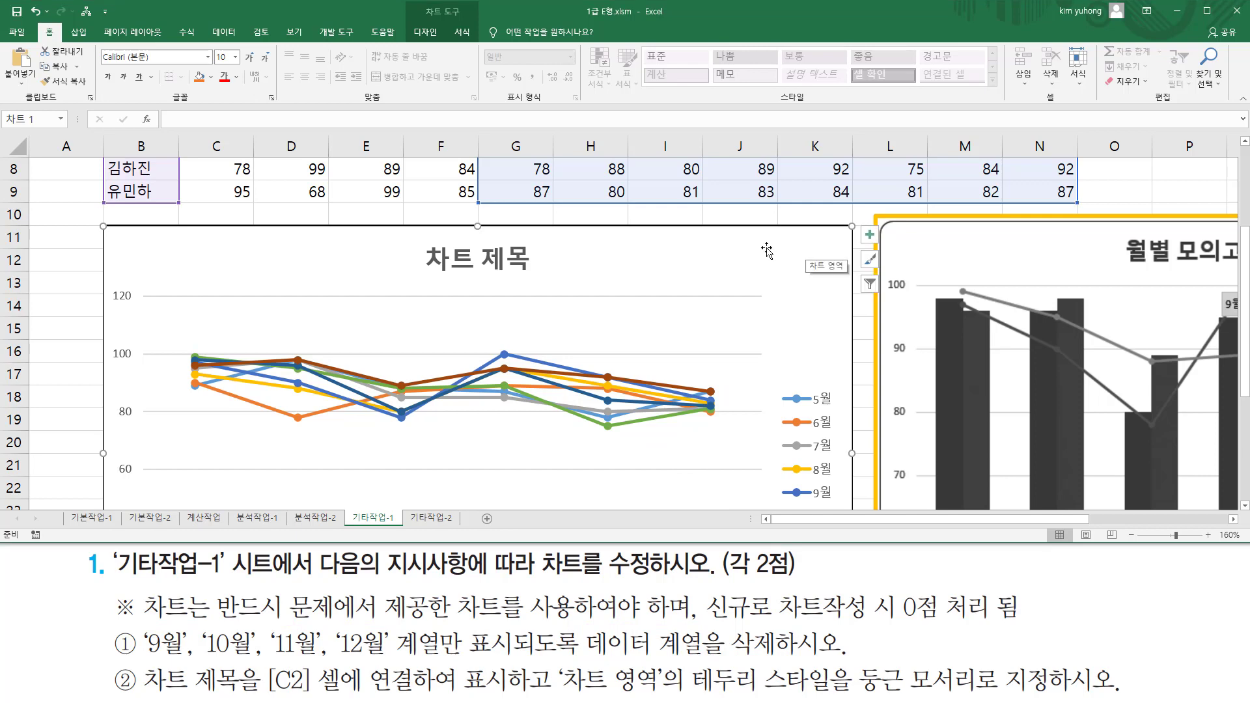
{"action": "right_click", "coordinate": [710, 249]}
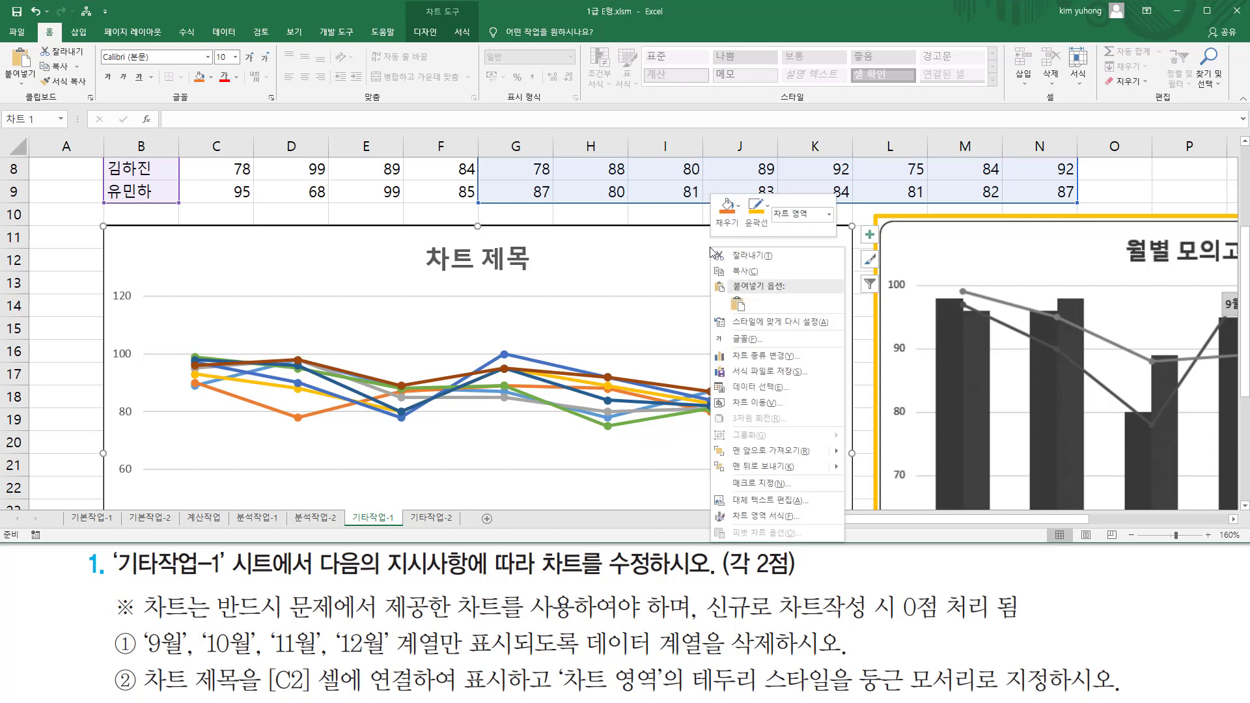
{"action": "left_click", "coordinate": [760, 386]}
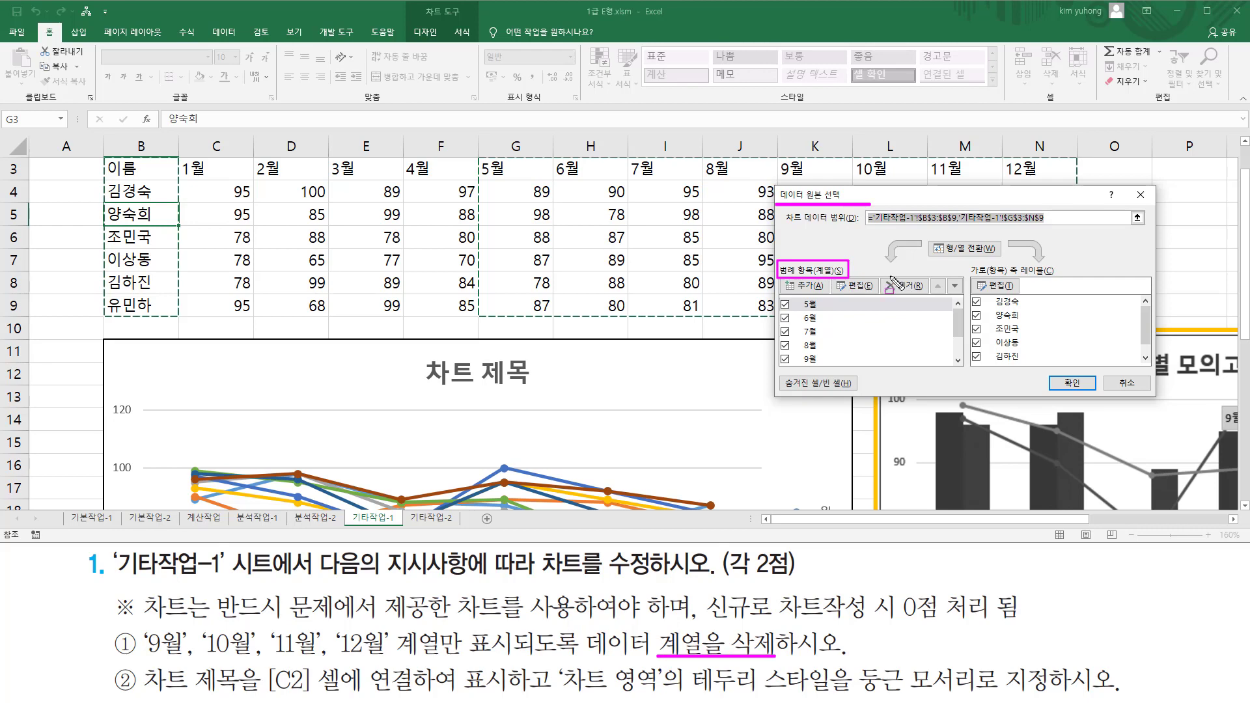
{"action": "left_click", "coordinate": [891, 303]}
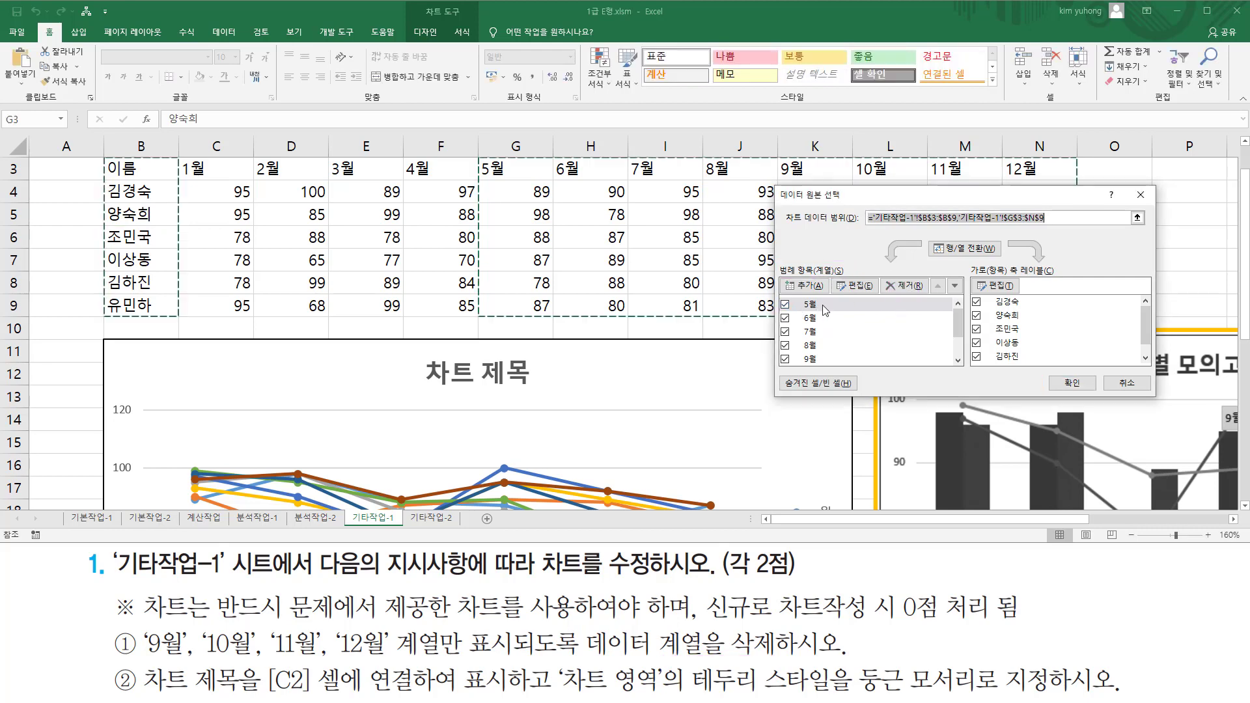
{"action": "left_click", "coordinate": [908, 289]}
{"action": "left_click", "coordinate": [865, 304]}
{"action": "left_click", "coordinate": [902, 286]}
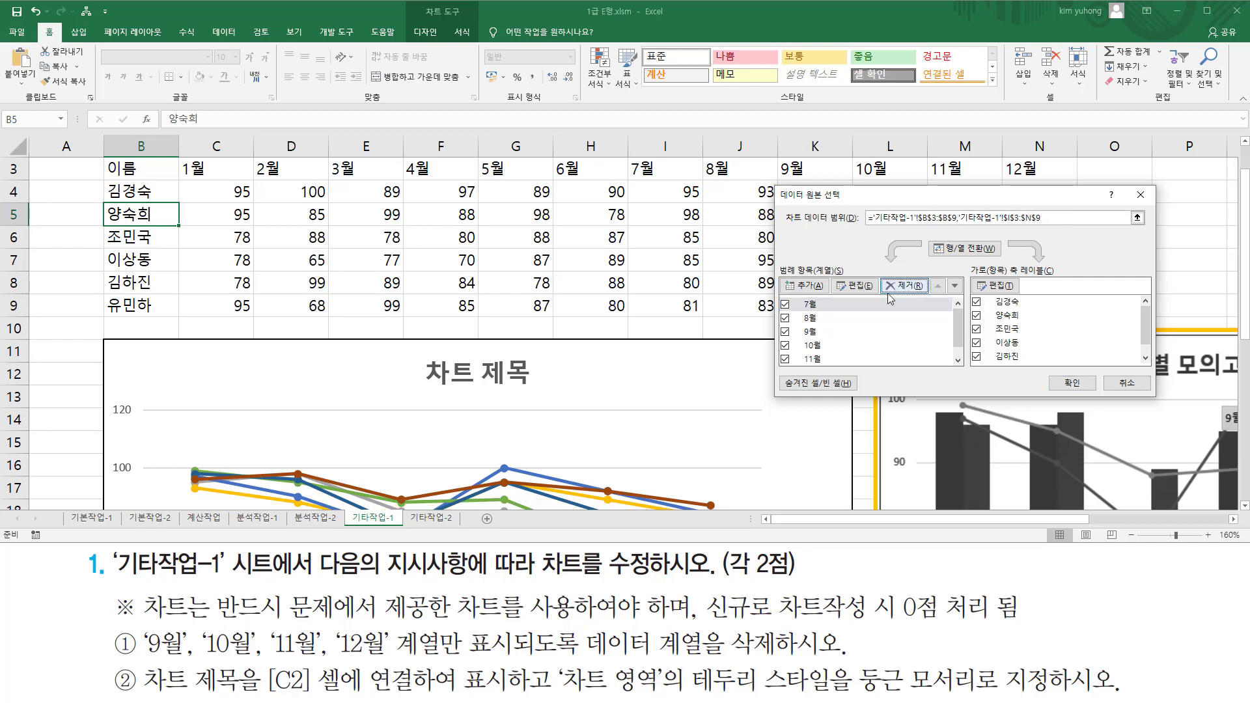
Remove the 7월 and 8월 series from the chart's data source and apply the change
{"action": "left_click", "coordinate": [863, 304]}
{"action": "left_click", "coordinate": [904, 287]}
{"action": "left_click", "coordinate": [873, 303]}
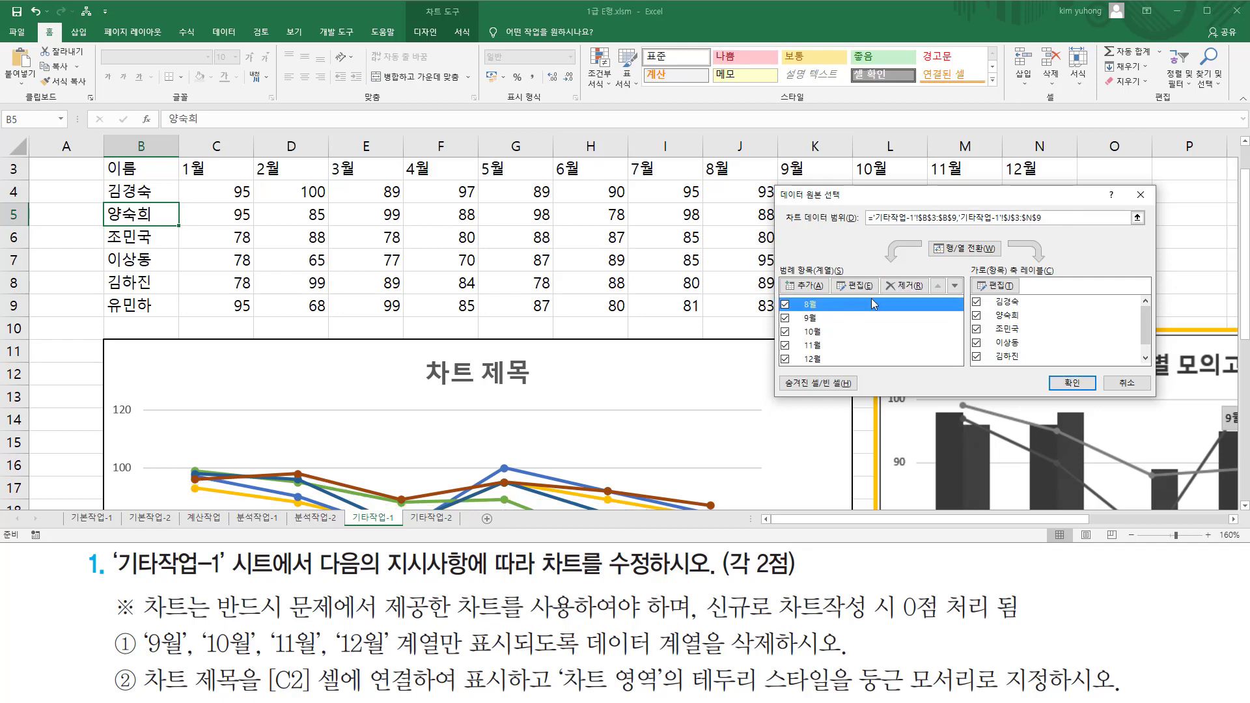
{"action": "left_click", "coordinate": [905, 287]}
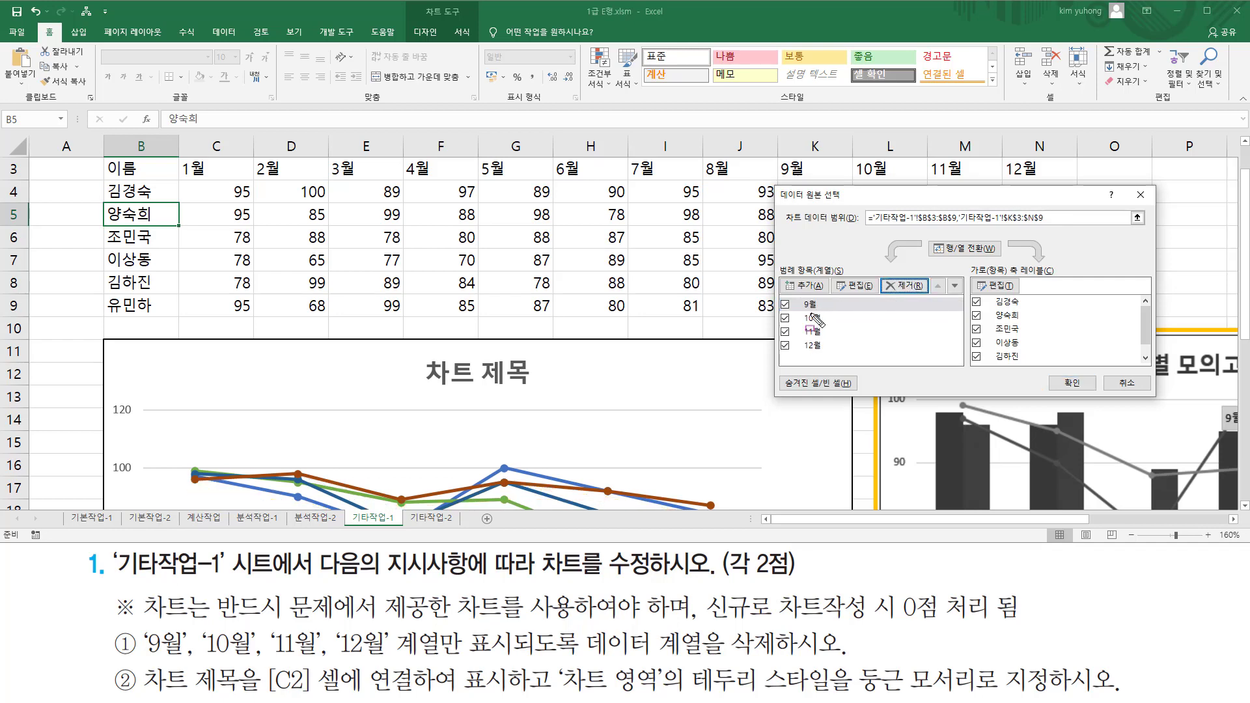
{"action": "left_click_drag", "start_coordinate": [810, 314], "coordinate": [829, 357]}
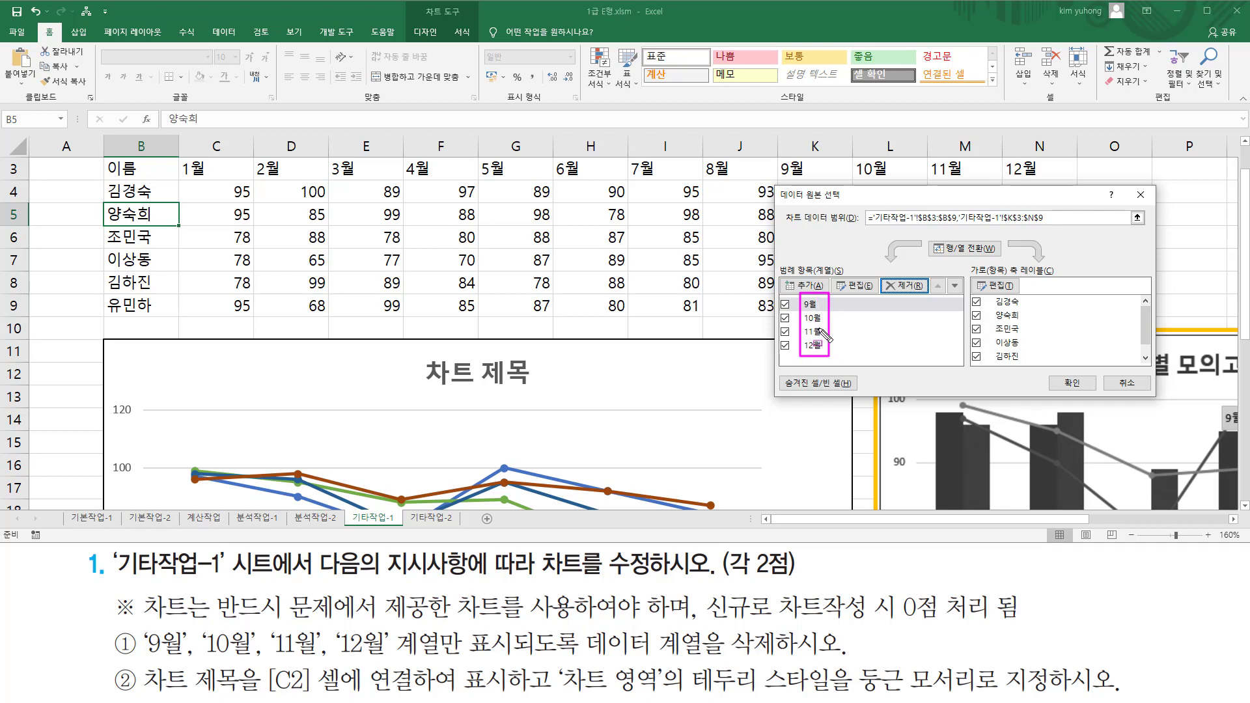
{"action": "left_click_drag", "start_coordinate": [1052, 376], "coordinate": [1087, 394]}
{"action": "key", "text": "Escape"}
{"action": "left_click", "coordinate": [1070, 383]}
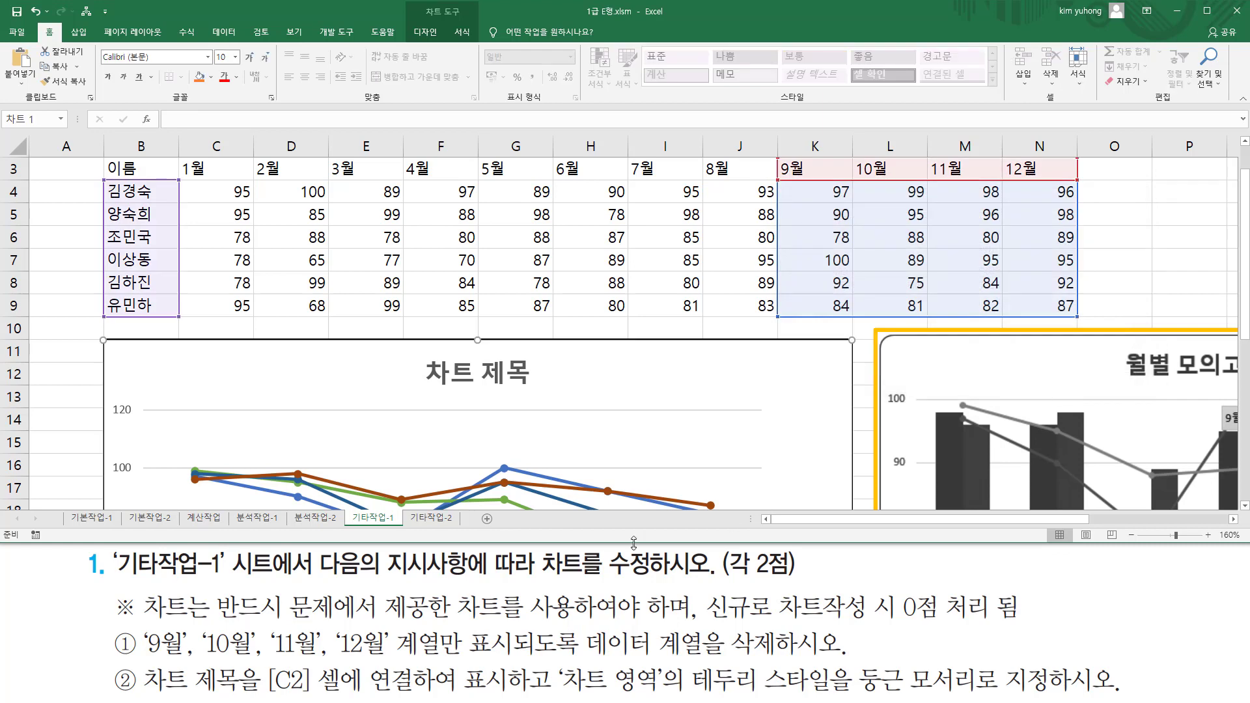
{"action": "left_click_drag", "start_coordinate": [134, 656], "coordinate": [924, 657]}
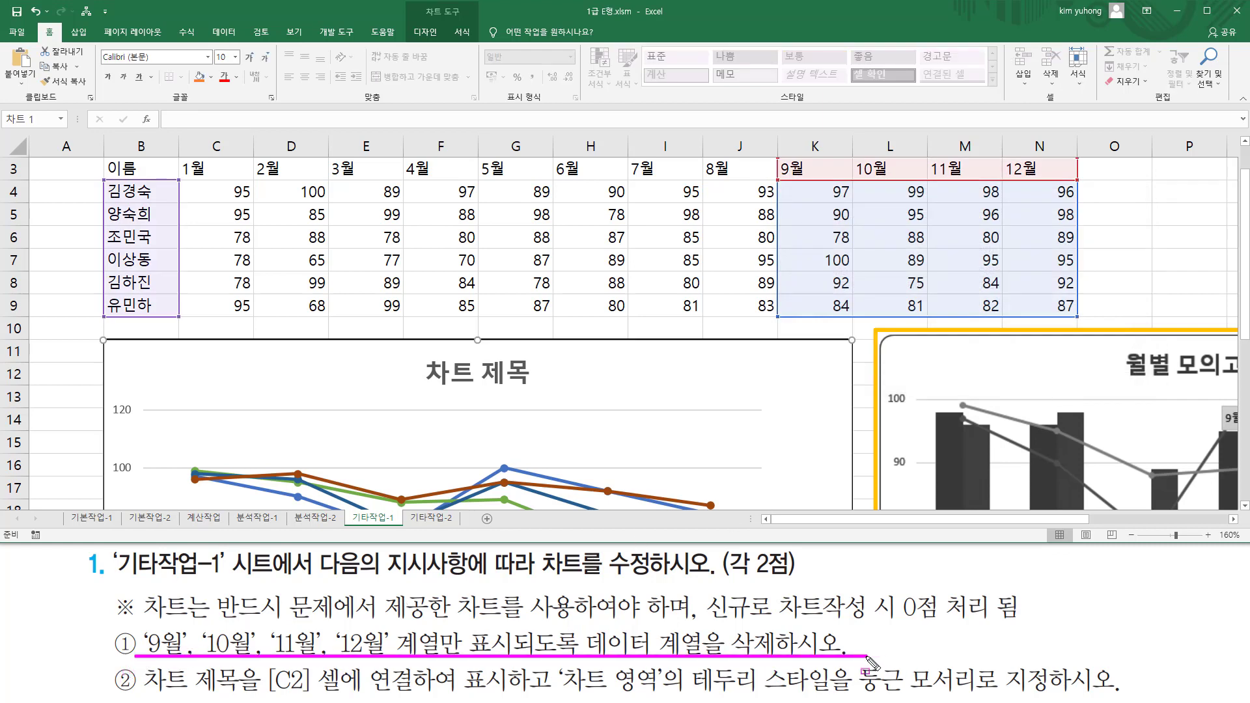
{"action": "key", "text": "Escape"}
{"action": "scroll", "coordinate": [807, 381], "scroll_direction": "down", "scroll_amount": 2}
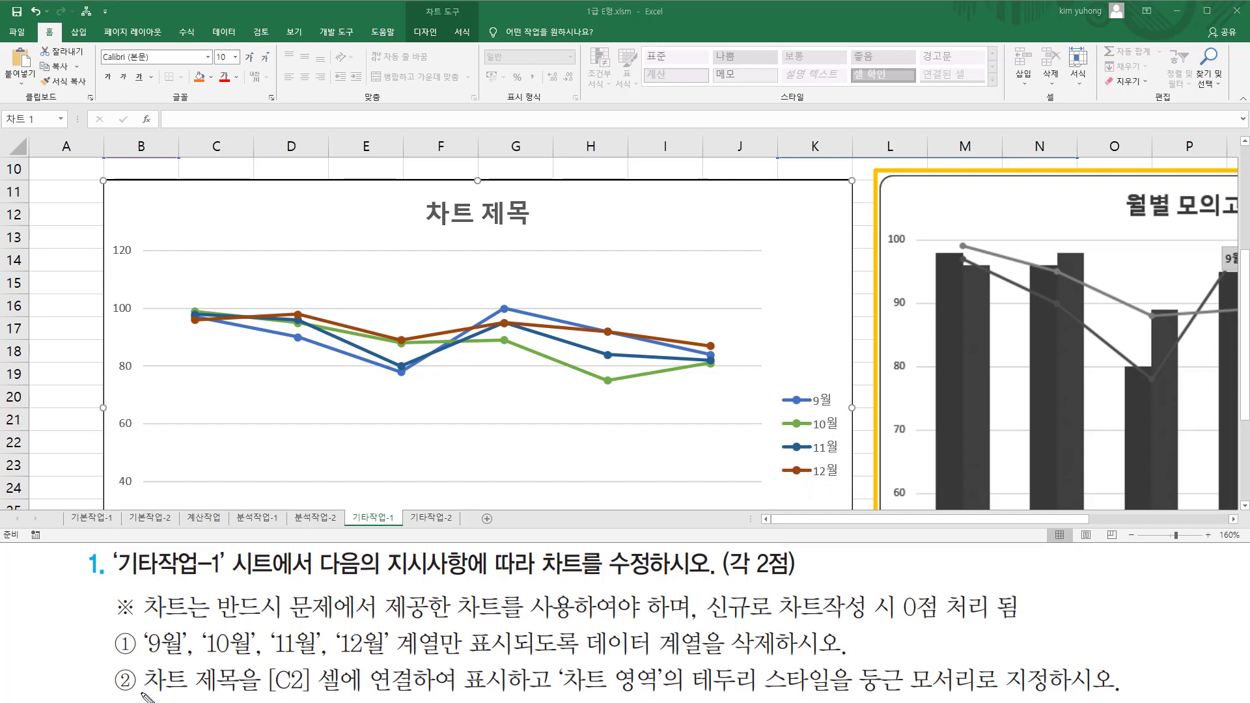
{"action": "mouse_move", "coordinate": [140, 693]}
{"action": "left_mouse_down"}
{"action": "mouse_move", "coordinate": [279, 680]}
{"action": "mouse_move", "coordinate": [316, 699]}
{"action": "mouse_move", "coordinate": [514, 695]}
{"action": "left_mouse_up"}
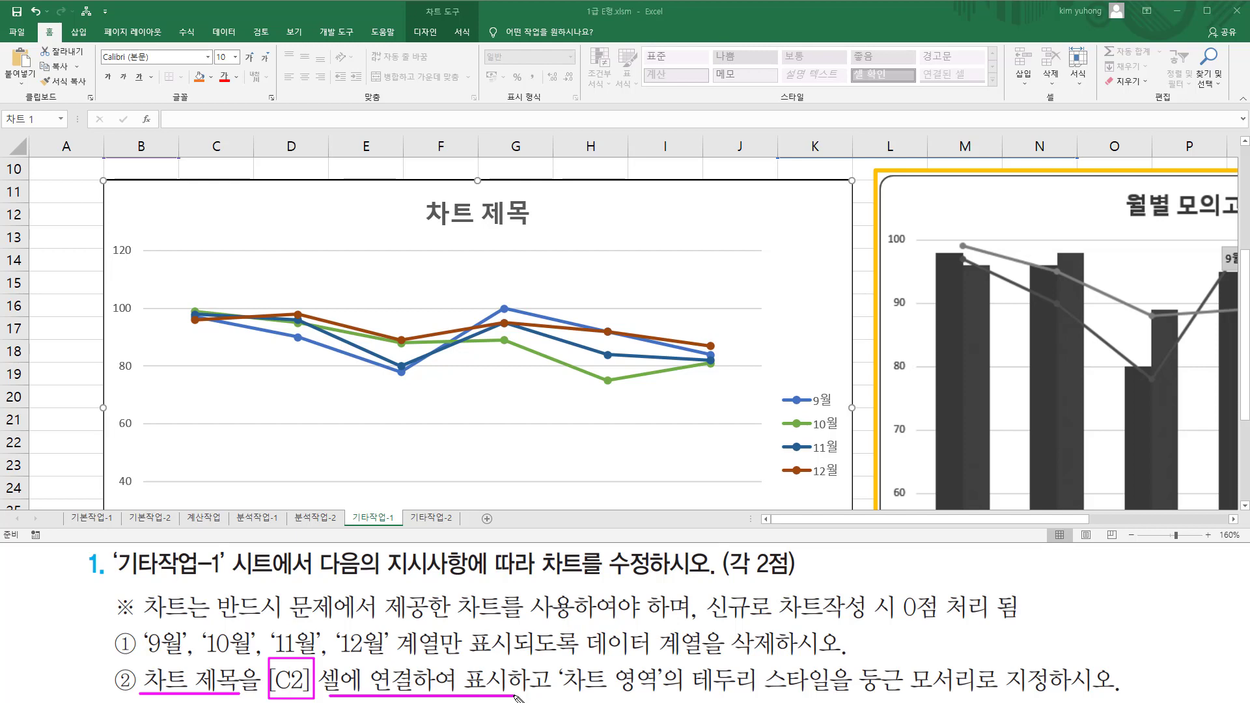
{"action": "mouse_move", "coordinate": [552, 659]}
{"action": "left_mouse_down"}
{"action": "mouse_move", "coordinate": [585, 683]}
{"action": "mouse_move", "coordinate": [650, 698]}
{"action": "mouse_move", "coordinate": [823, 699]}
{"action": "left_mouse_up"}
{"action": "mouse_move", "coordinate": [858, 658]}
{"action": "left_mouse_down"}
{"action": "mouse_move", "coordinate": [889, 693]}
{"action": "mouse_move", "coordinate": [1108, 697]}
{"action": "left_mouse_up"}
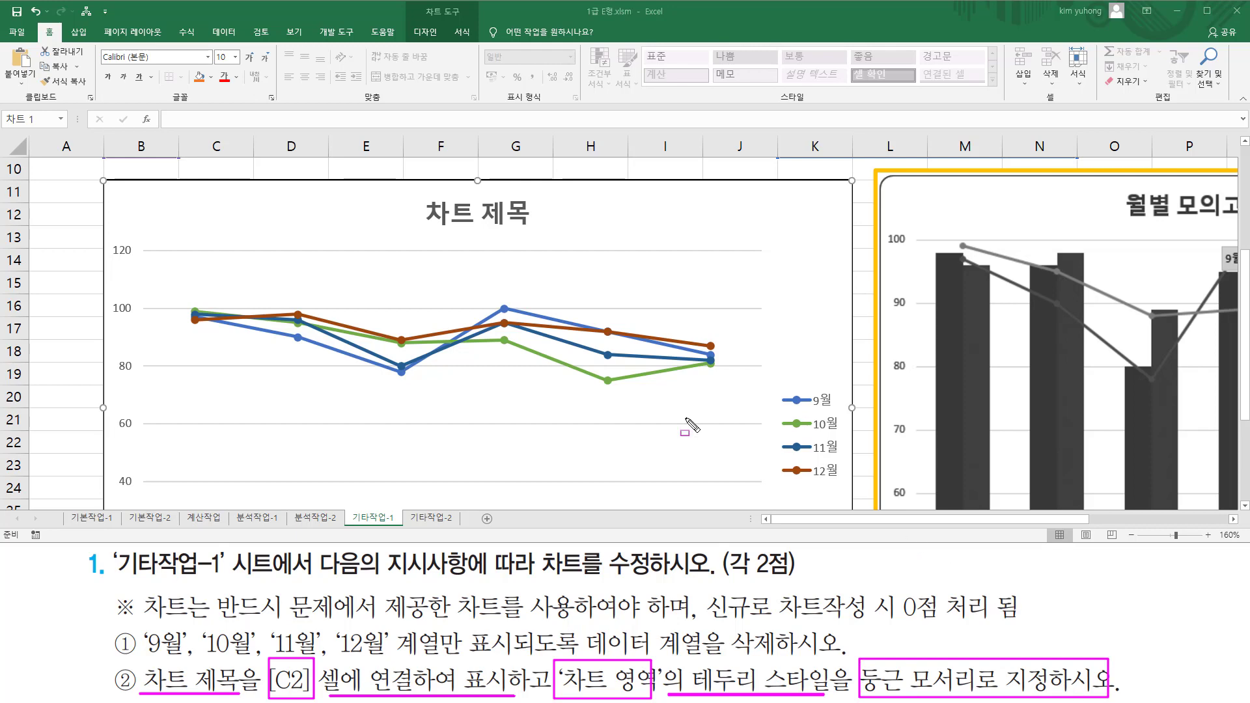
{"action": "key", "text": "Escape"}
Link the chart title to cell C2 of the 기타작업-1 sheet with a cell reference formula
{"action": "left_click", "coordinate": [433, 199]}
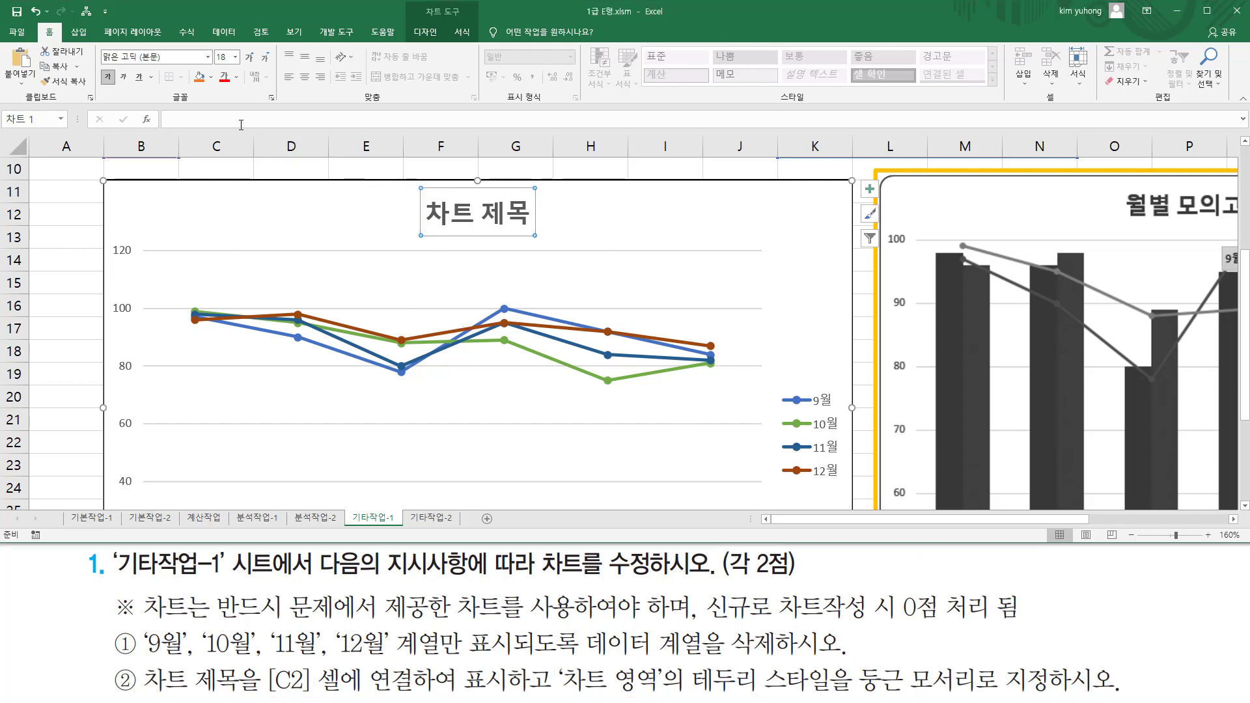
{"action": "type", "text": "="}
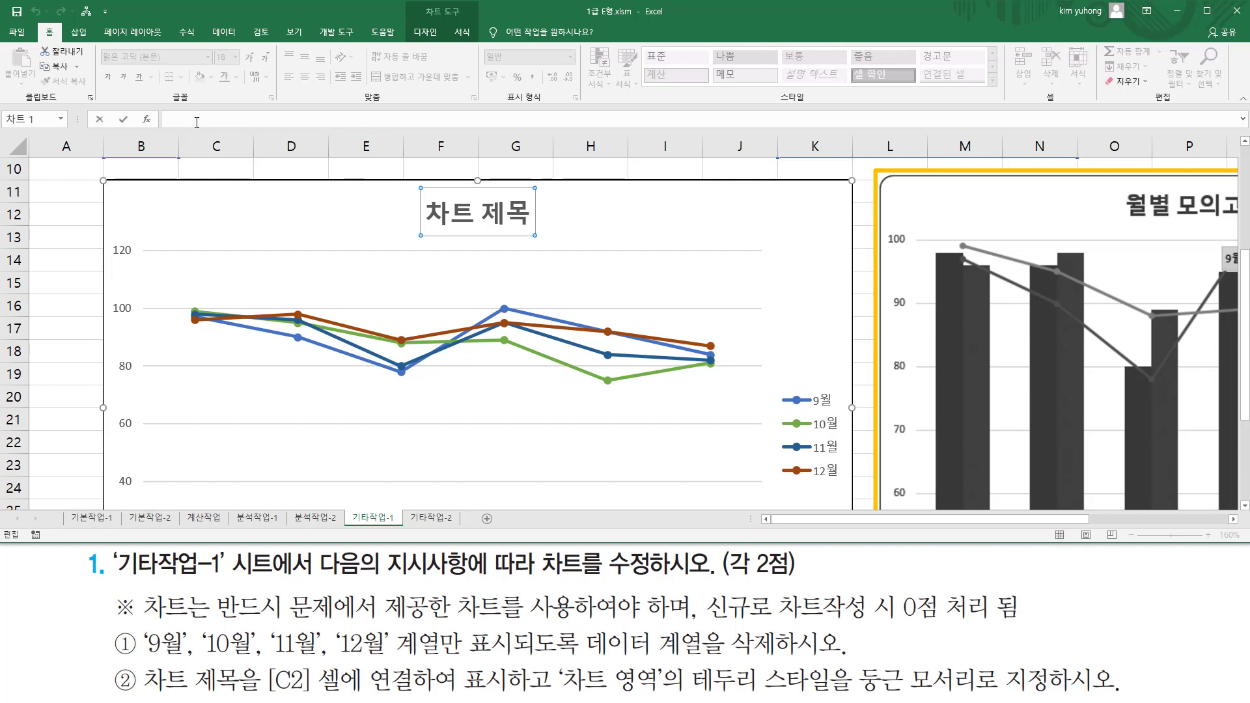
{"action": "scroll", "coordinate": [187, 231], "scroll_direction": "up", "scroll_amount": 3}
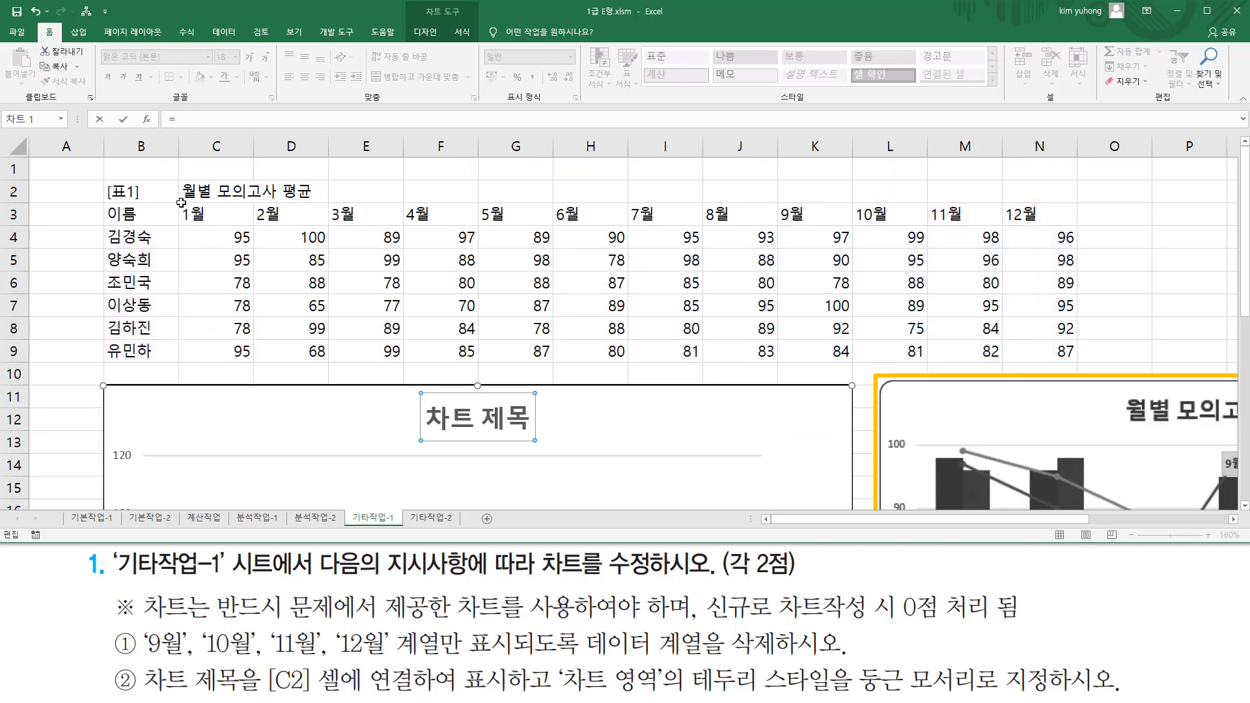
{"action": "left_click", "coordinate": [205, 191]}
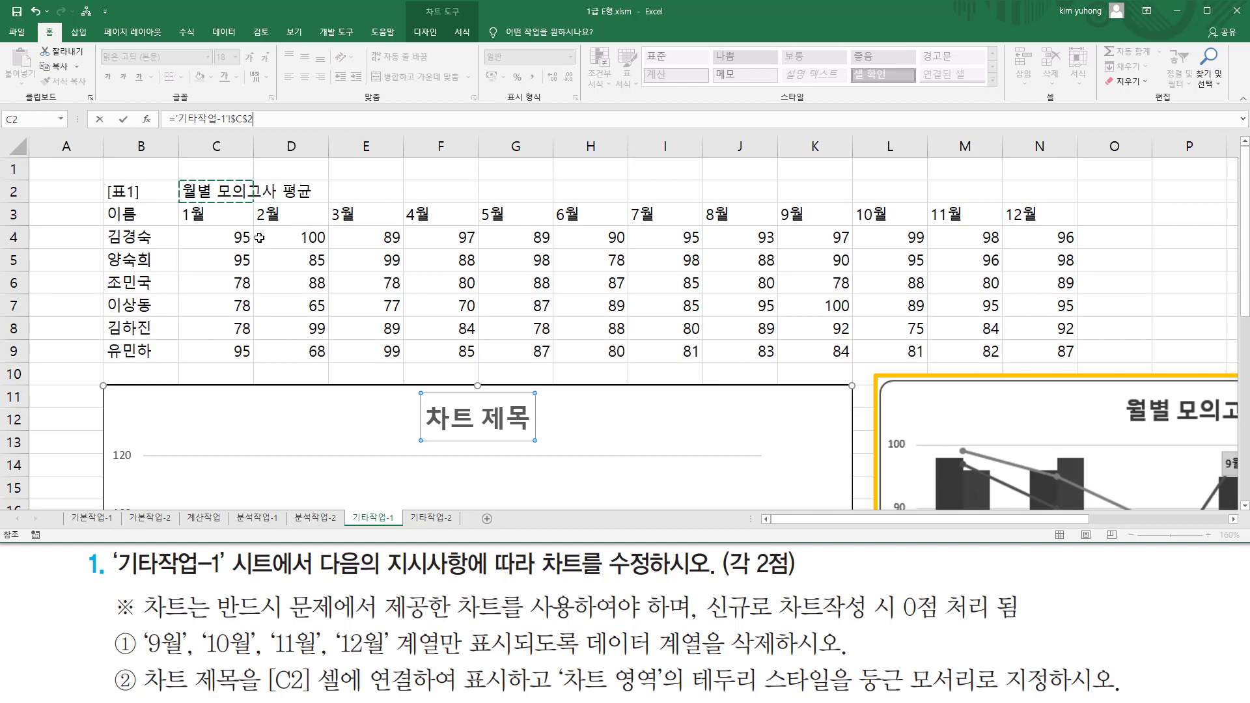
{"action": "key", "text": "Return"}
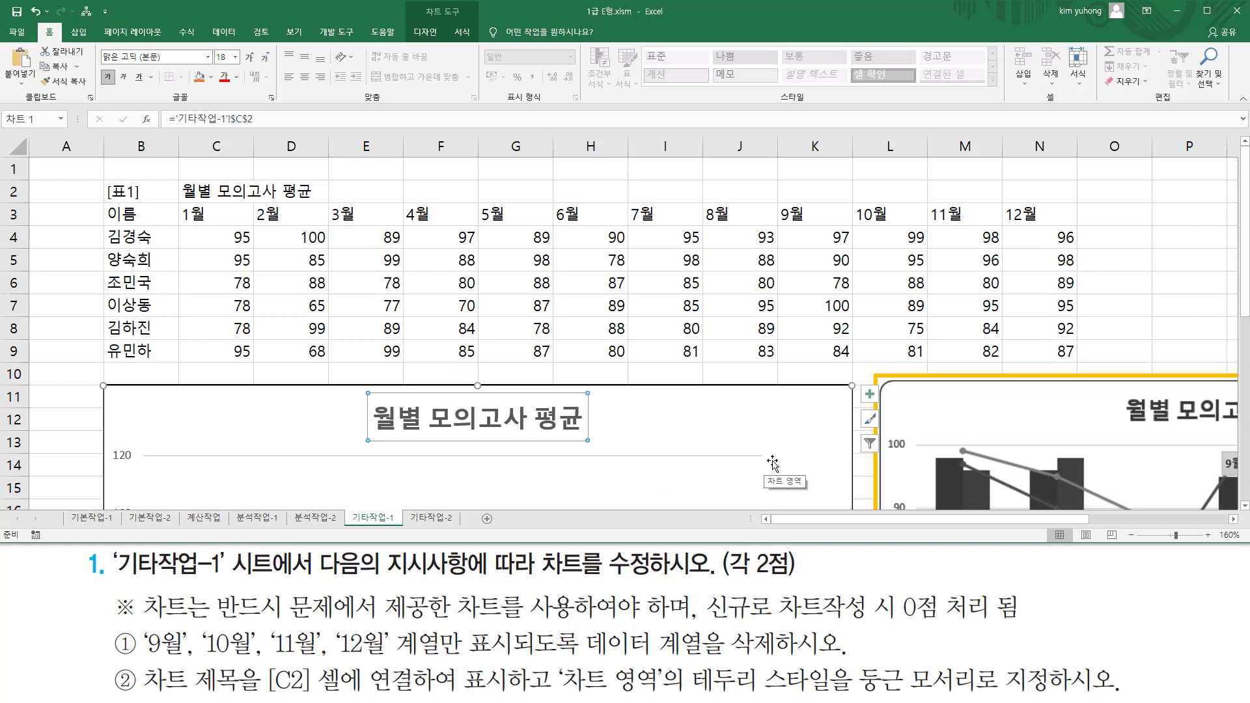
Give the chart area's border rounded corners (둥근 모서리) and close the formatting settings
{"action": "left_click", "coordinate": [721, 404]}
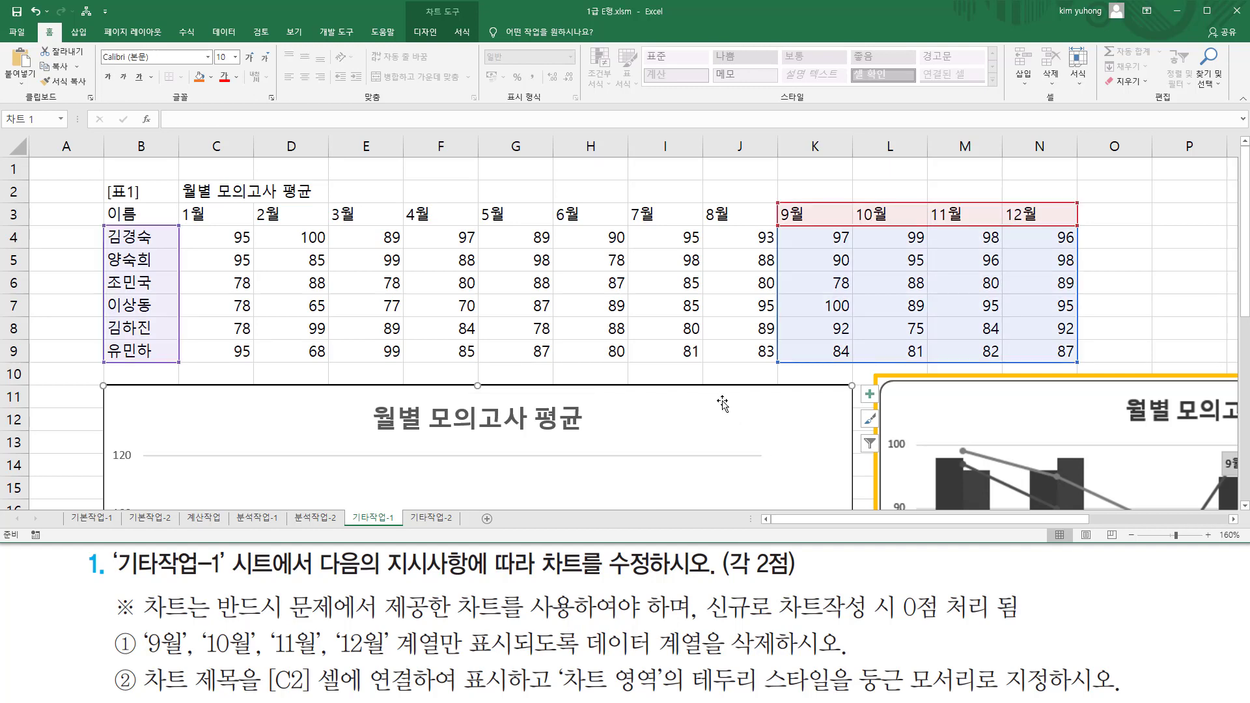
{"action": "right_click", "coordinate": [707, 395]}
{"action": "left_click", "coordinate": [753, 664]}
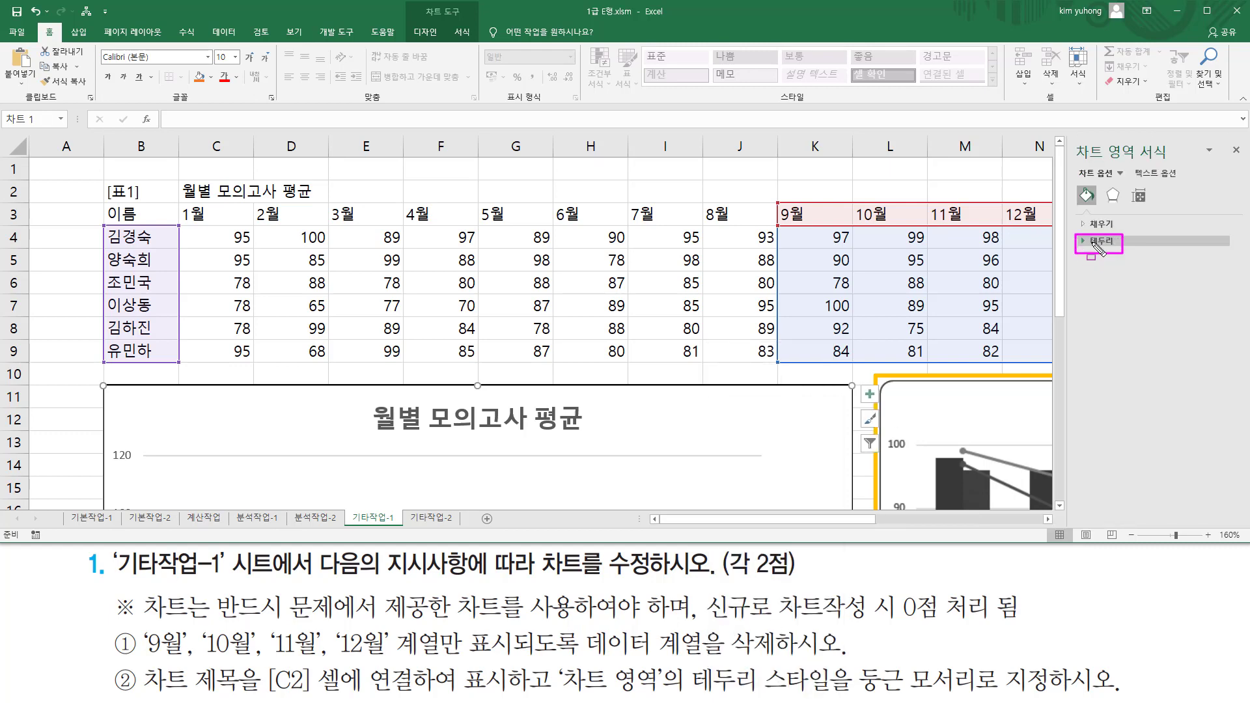
{"action": "left_click", "coordinate": [1084, 242]}
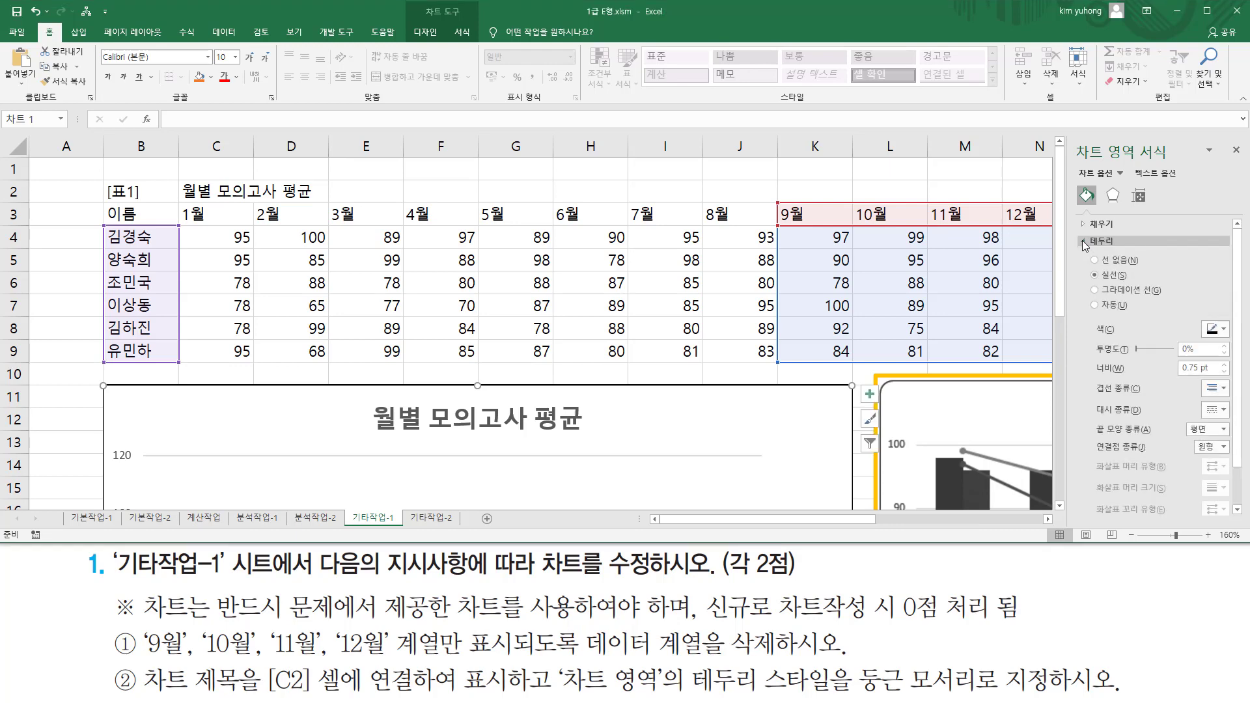
{"action": "scroll", "coordinate": [1129, 351], "scroll_direction": "down", "scroll_amount": 1}
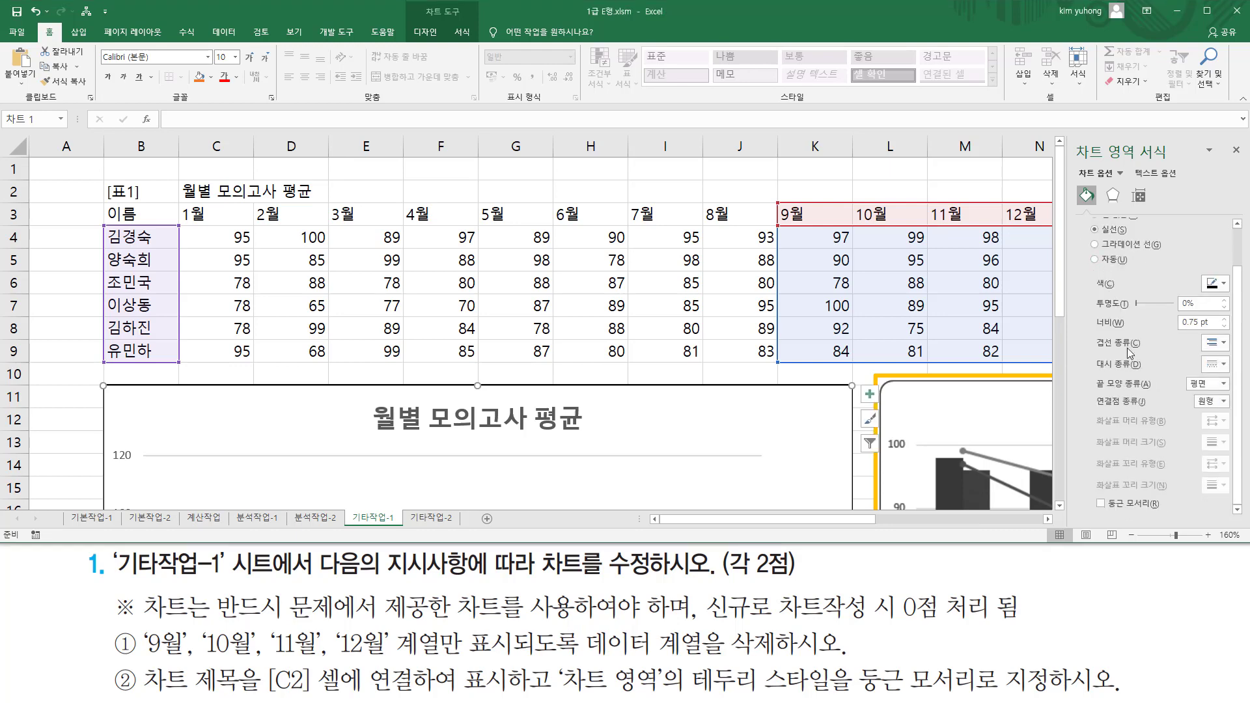
{"action": "left_click", "coordinate": [1100, 503]}
{"action": "left_click", "coordinate": [1236, 152]}
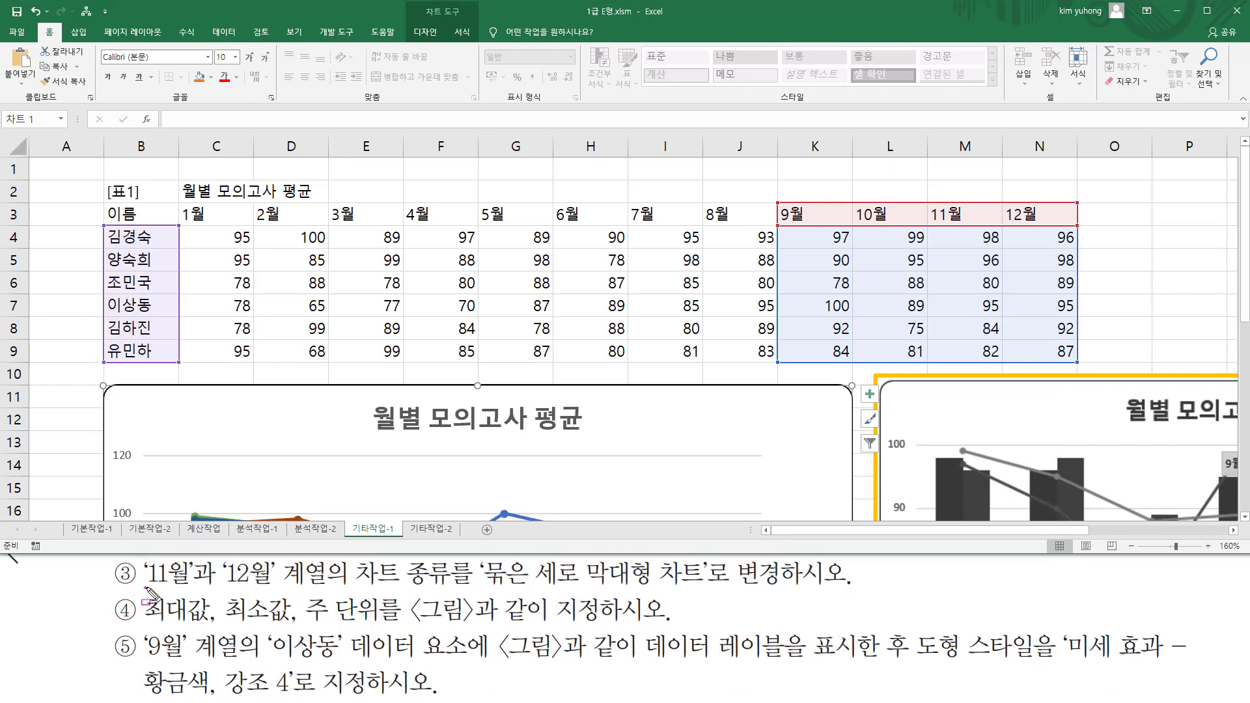
{"action": "left_click_drag", "start_coordinate": [146, 588], "coordinate": [838, 586]}
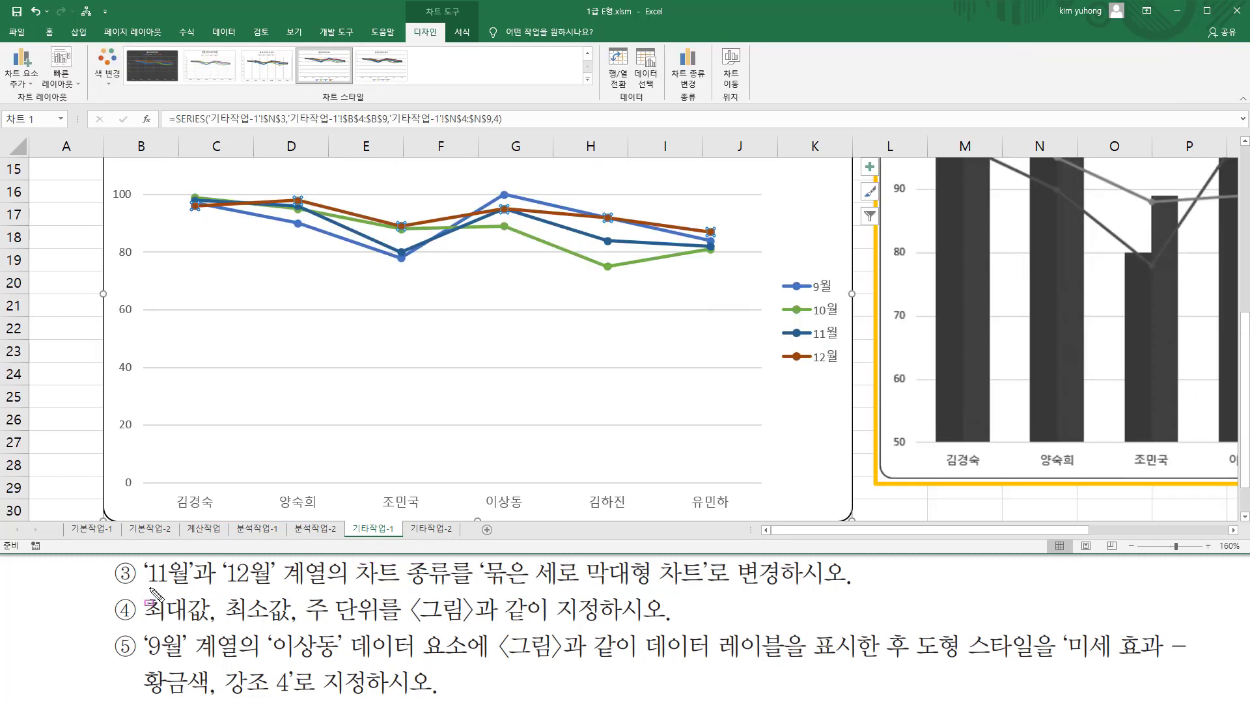
{"action": "left_click_drag", "start_coordinate": [150, 590], "coordinate": [274, 589]}
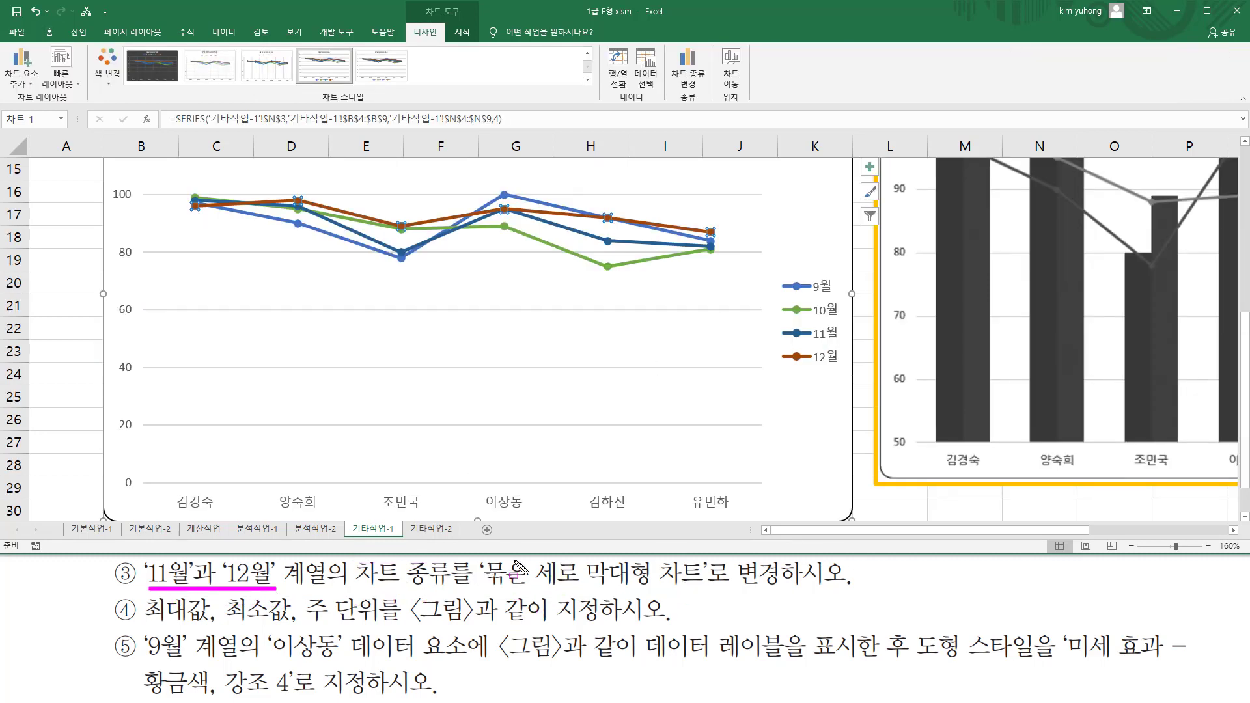
{"action": "key", "text": "Escape"}
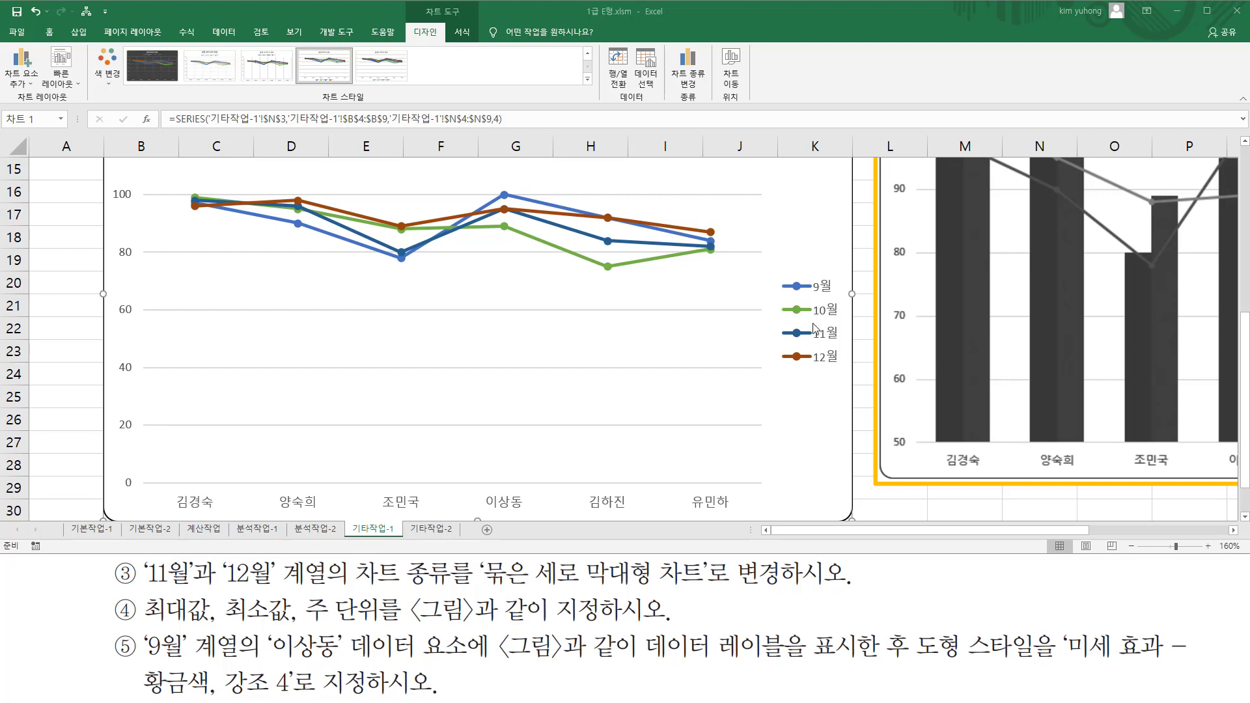
Open the chart type settings for the data series and change the 11월 series to 묶은 세로 막대형
{"action": "left_click", "coordinate": [712, 232]}
{"action": "right_click", "coordinate": [712, 231]}
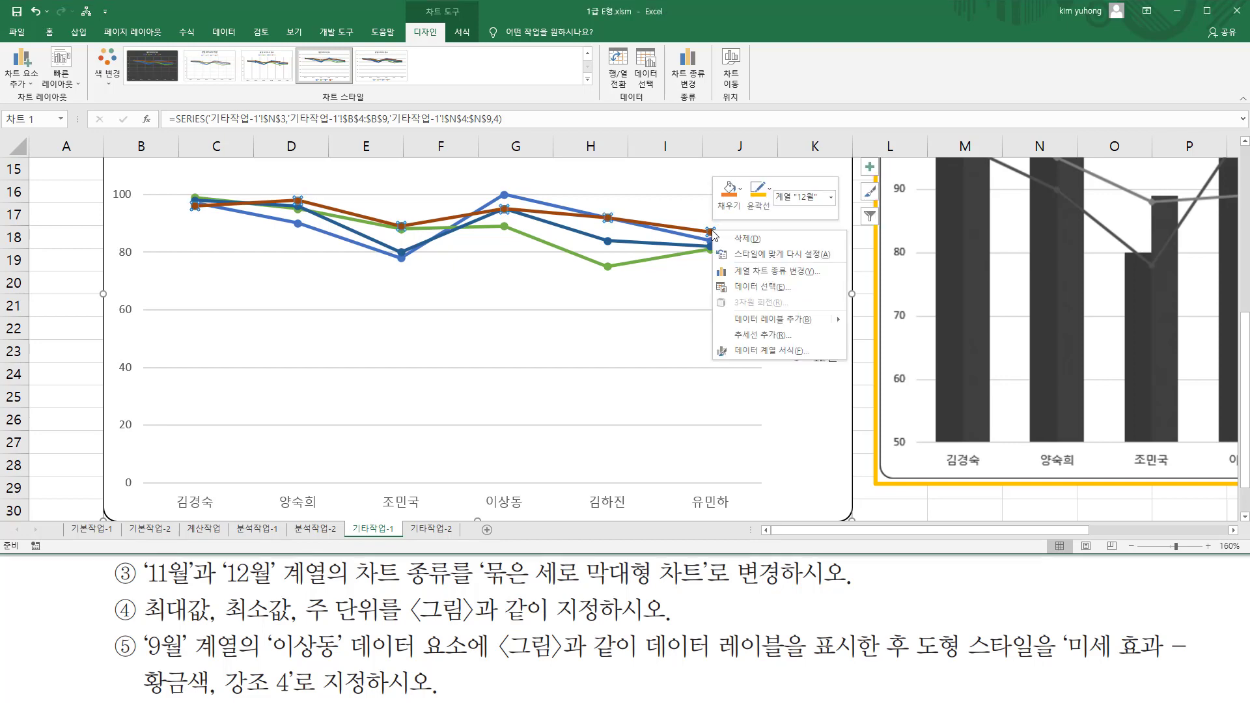
{"action": "left_click", "coordinate": [766, 274]}
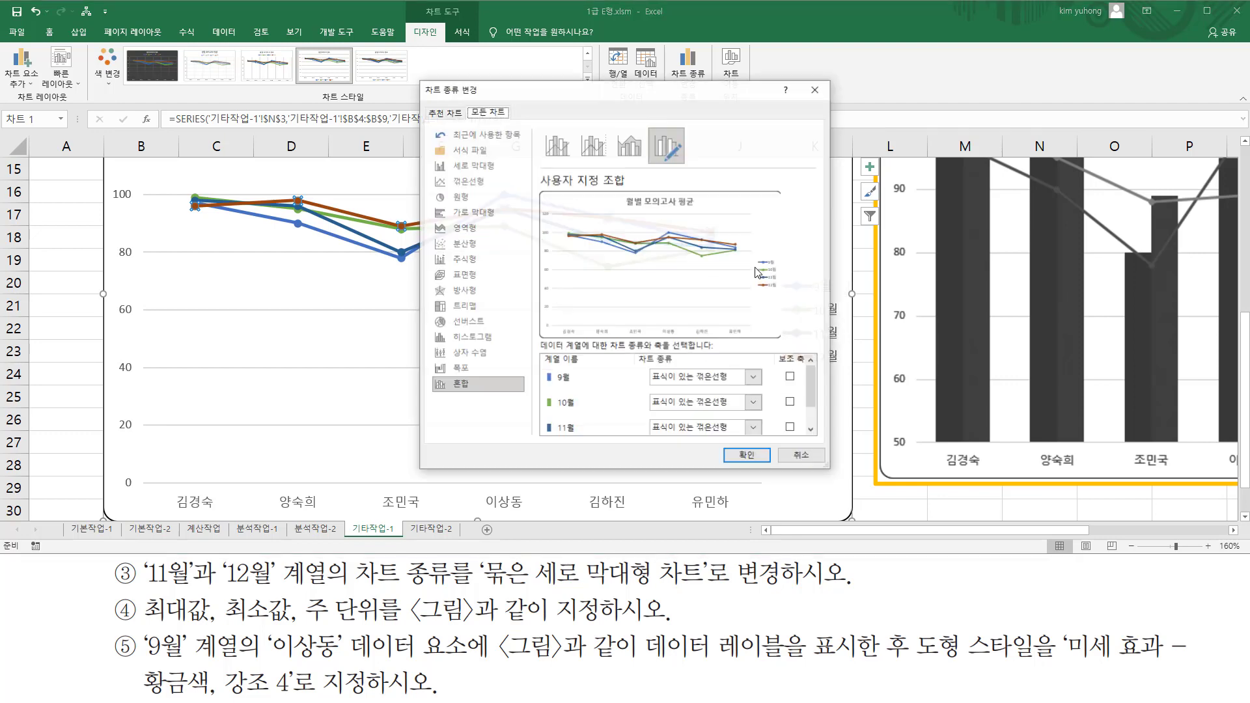
{"action": "left_click_drag", "start_coordinate": [424, 95], "coordinate": [483, 95]}
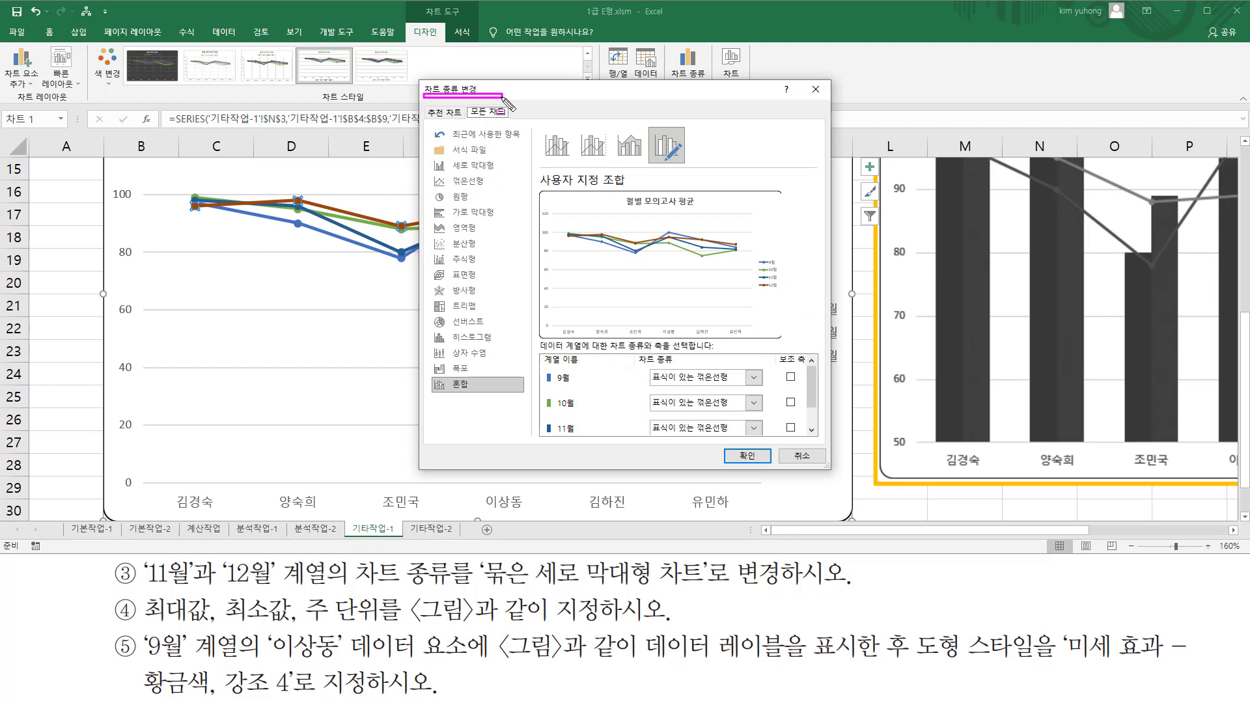
{"action": "key", "text": "Escape"}
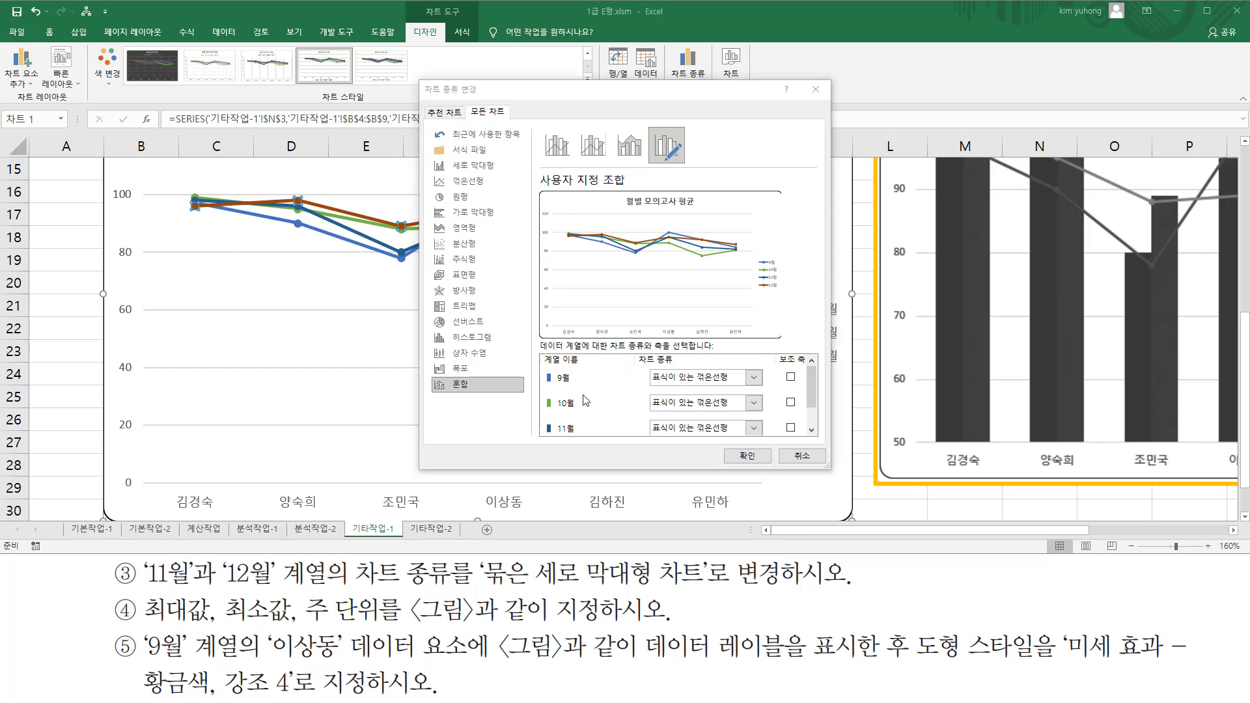
{"action": "left_click", "coordinate": [810, 429]}
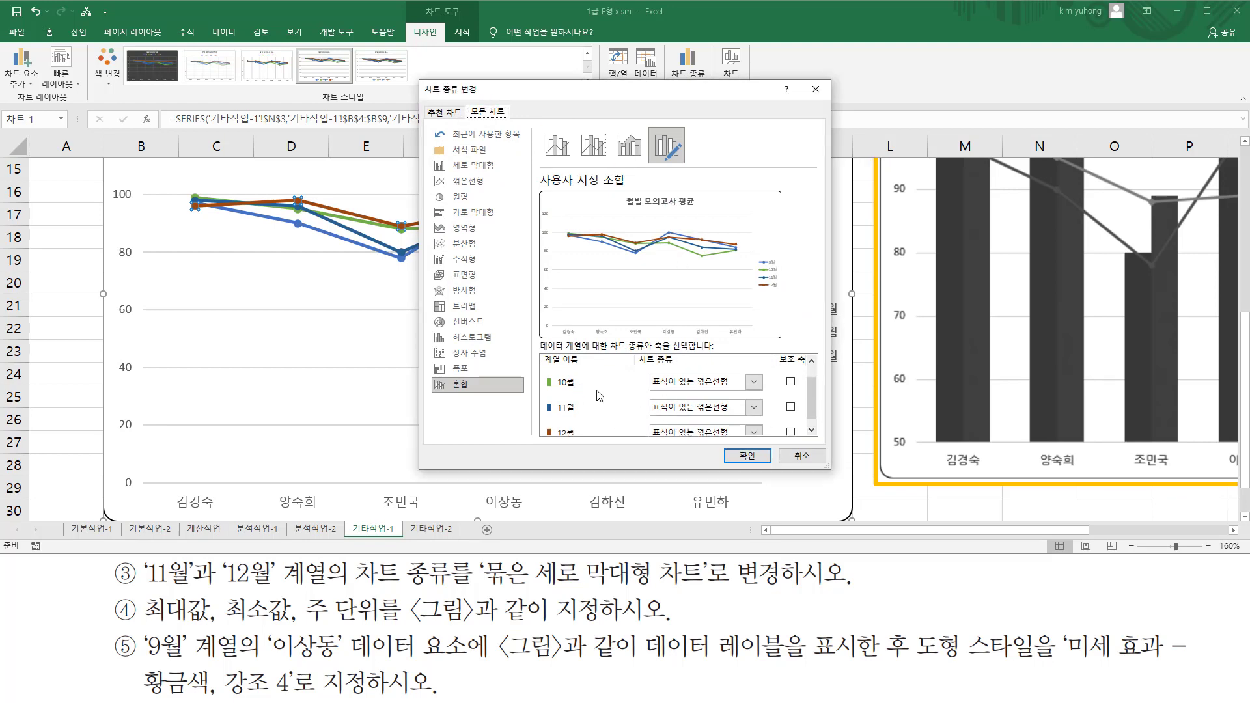
{"action": "left_click_drag", "start_coordinate": [812, 389], "coordinate": [817, 416]}
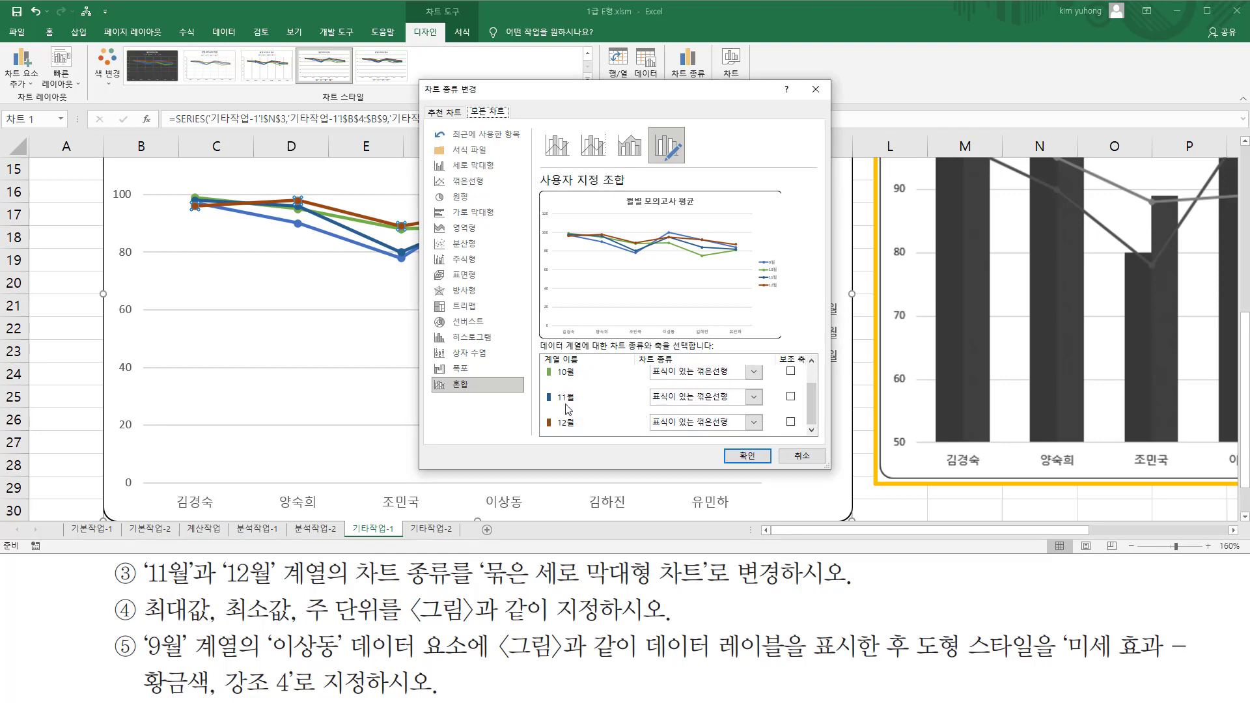
{"action": "left_click", "coordinate": [674, 398]}
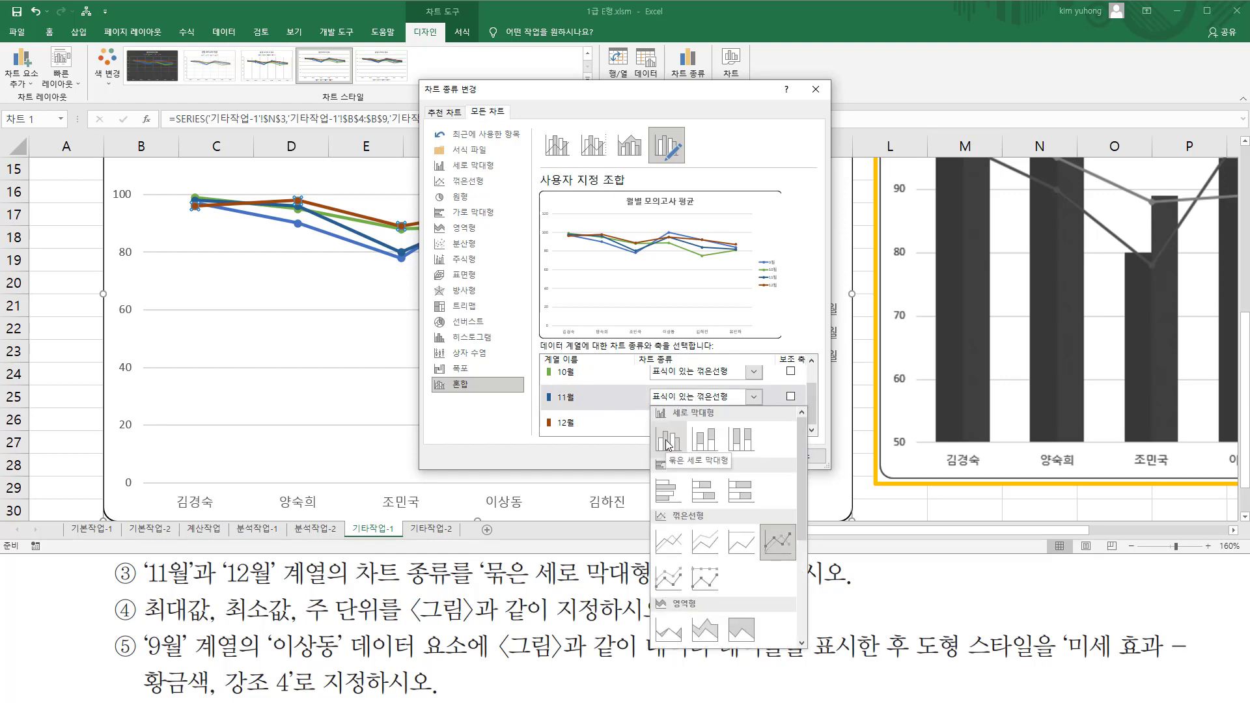
{"action": "left_click", "coordinate": [668, 442]}
Change the 12월 series to 묶은 세로 막대형 as well and apply the combination chart
{"action": "left_click", "coordinate": [682, 424]}
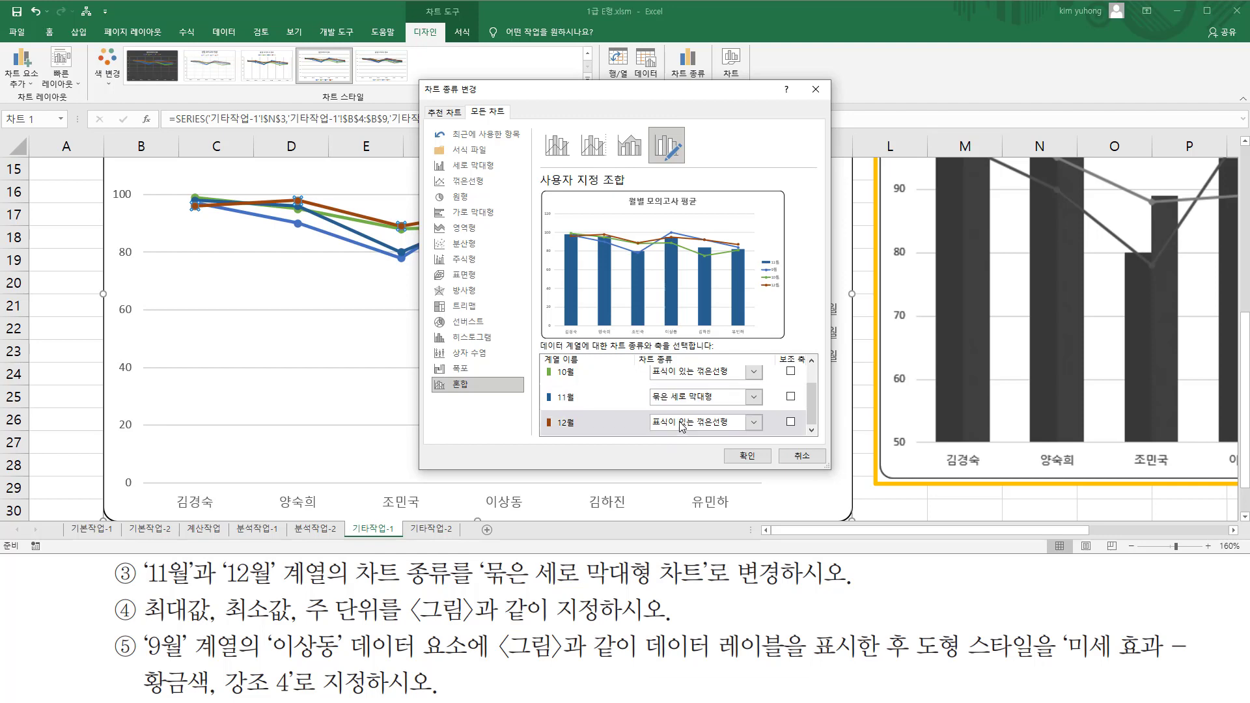
{"action": "left_click", "coordinate": [677, 466]}
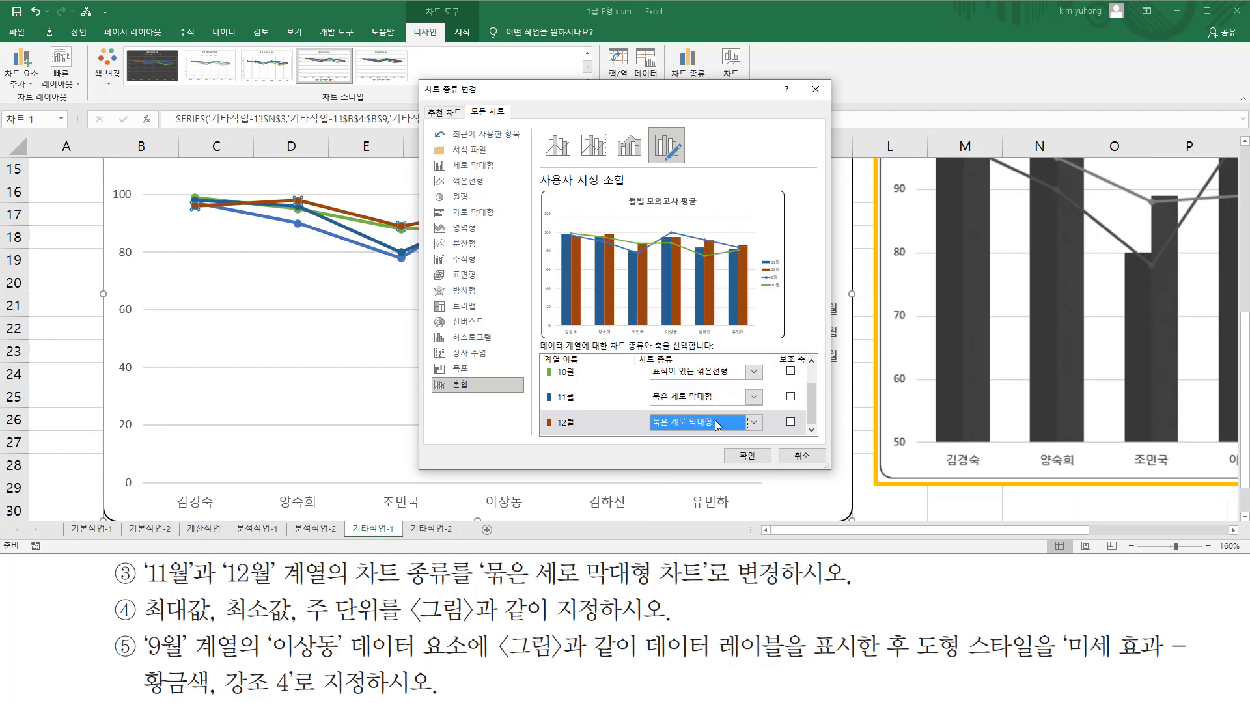
{"action": "left_click", "coordinate": [746, 456]}
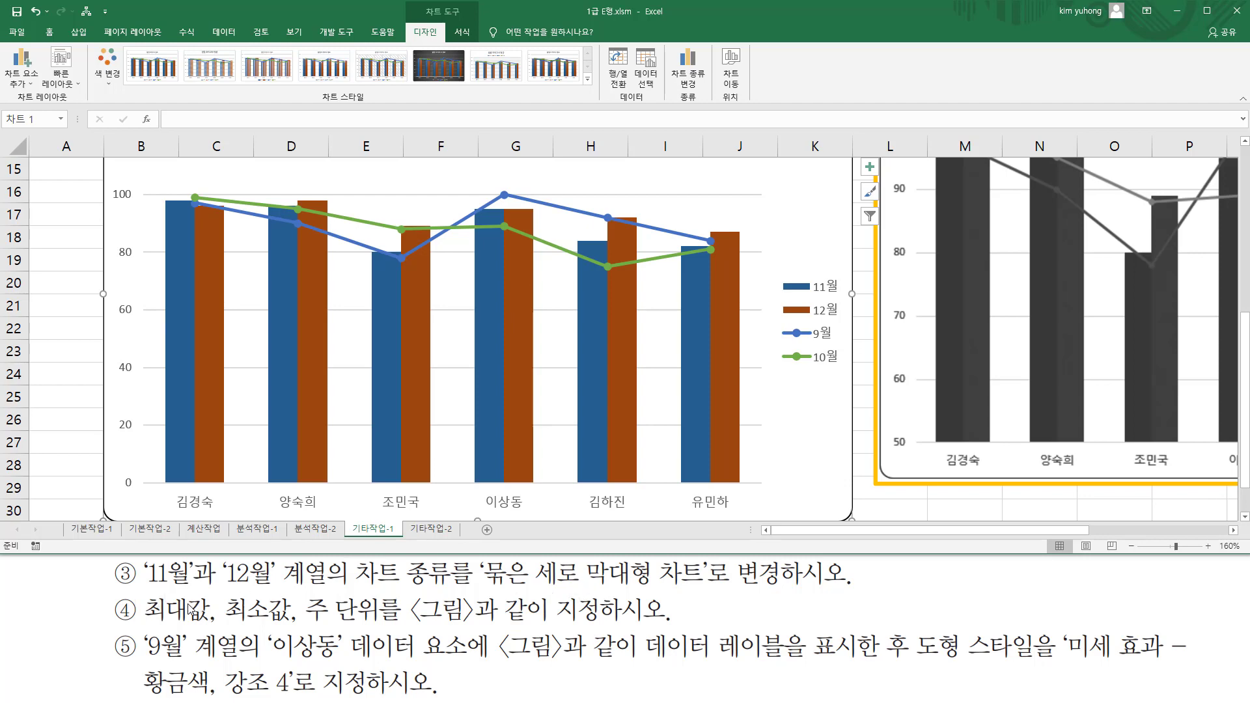
Examine the vertical axis minimum, maximum and major unit in the reference picture and compare them with the chart's own axis
{"action": "left_click_drag", "start_coordinate": [145, 619], "coordinate": [639, 628]}
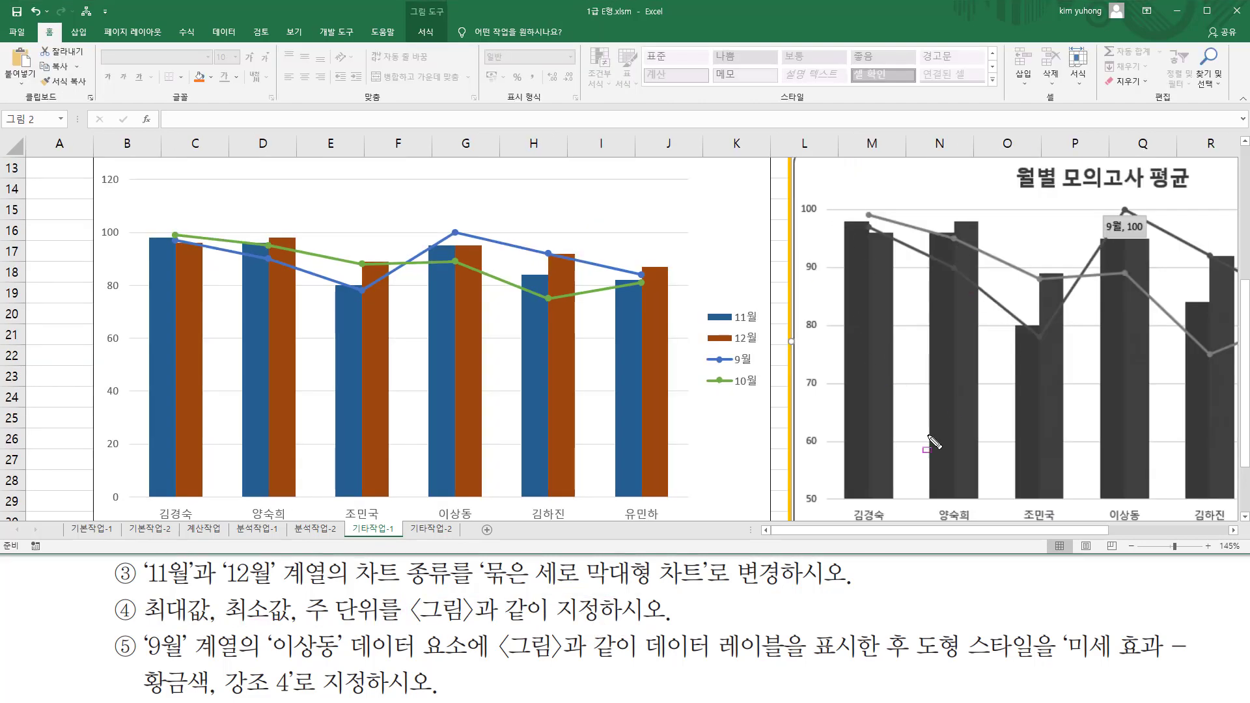
{"action": "mouse_move", "coordinate": [794, 190]}
{"action": "left_mouse_down"}
{"action": "mouse_move", "coordinate": [799, 351]}
{"action": "mouse_move", "coordinate": [836, 524]}
{"action": "mouse_move", "coordinate": [810, 497]}
{"action": "mouse_move", "coordinate": [820, 507]}
{"action": "left_mouse_up"}
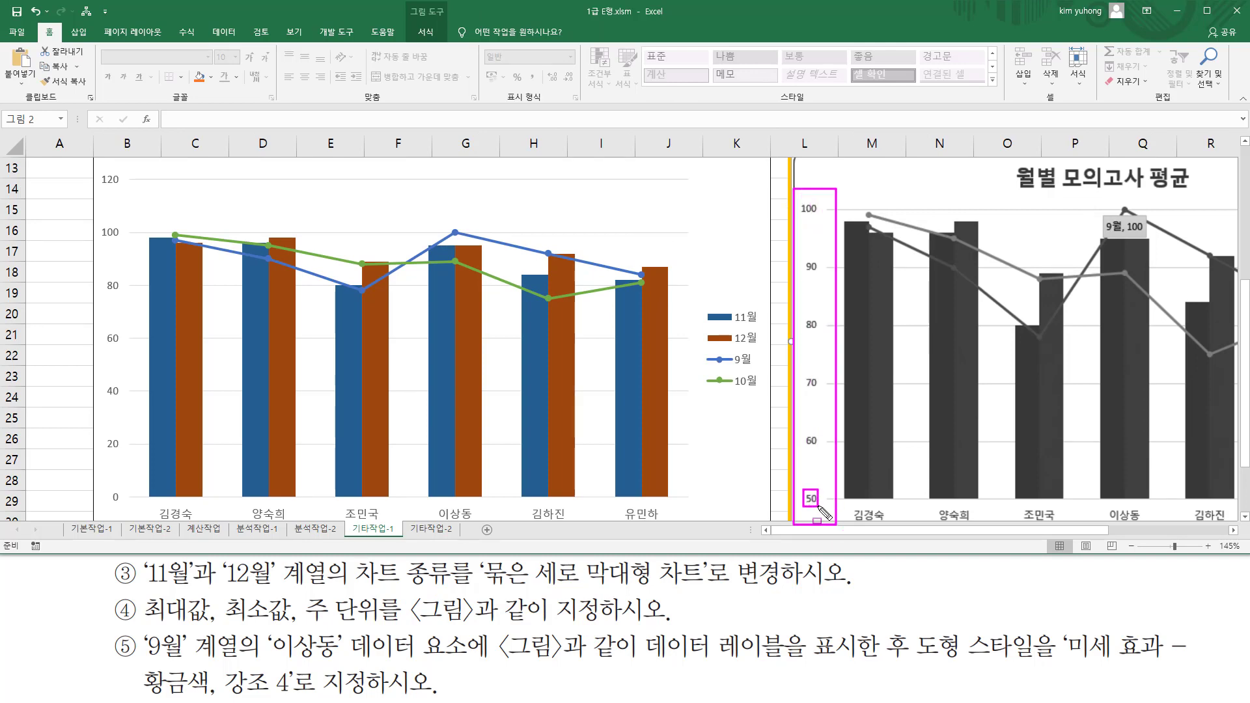
{"action": "left_click_drag", "start_coordinate": [796, 199], "coordinate": [828, 218]}
{"action": "left_click_drag", "start_coordinate": [802, 456], "coordinate": [834, 455]}
{"action": "left_click_drag", "start_coordinate": [802, 391], "coordinate": [823, 391]}
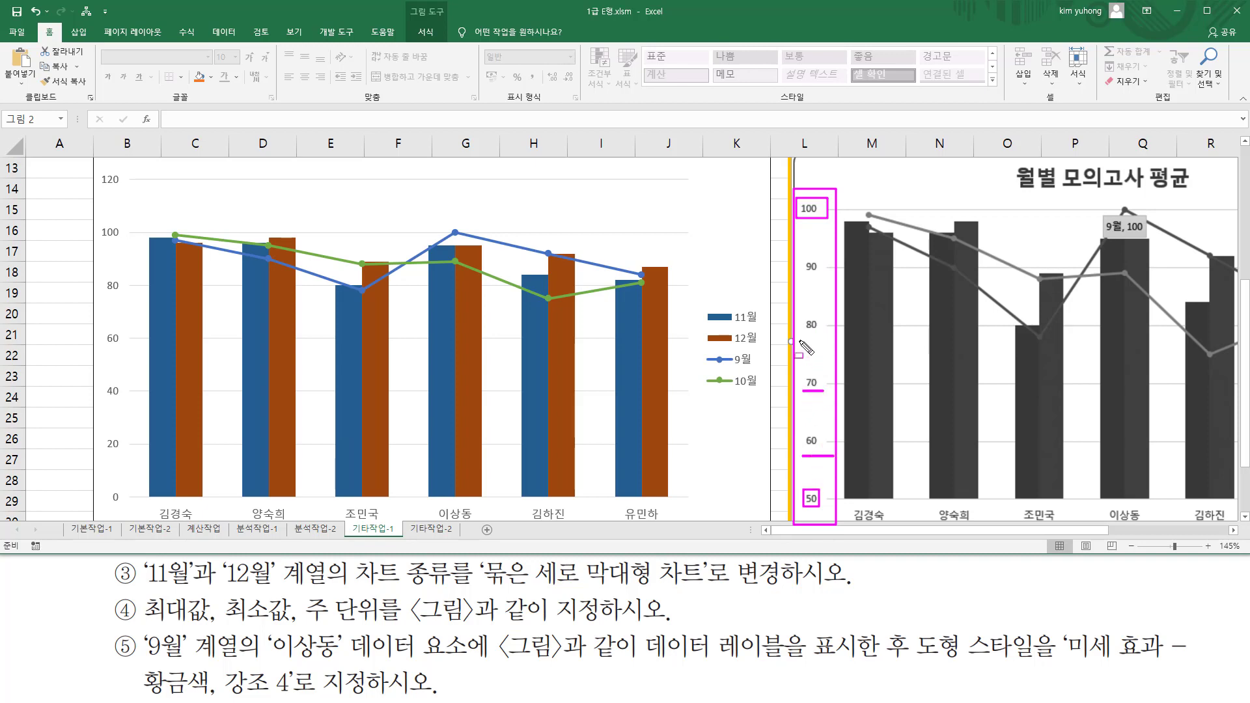
{"action": "left_click_drag", "start_coordinate": [795, 334], "coordinate": [825, 334]}
{"action": "left_click_drag", "start_coordinate": [108, 485], "coordinate": [135, 504]}
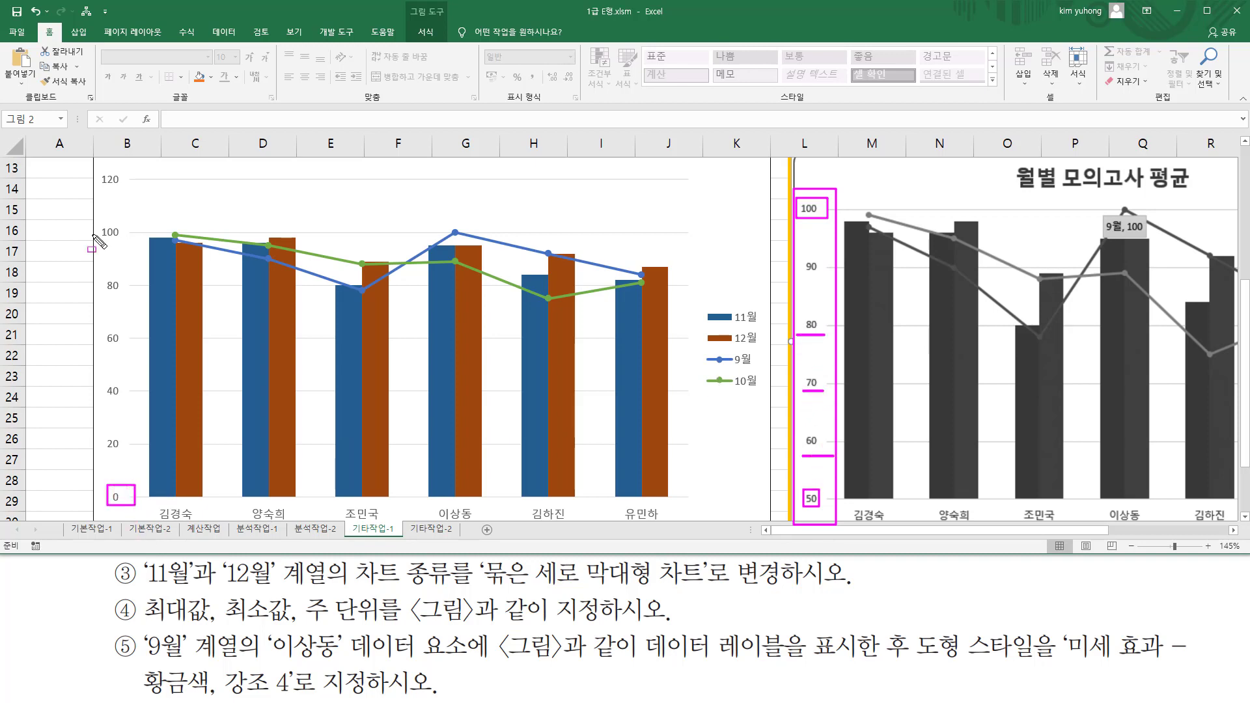
{"action": "left_click_drag", "start_coordinate": [96, 168], "coordinate": [121, 194]}
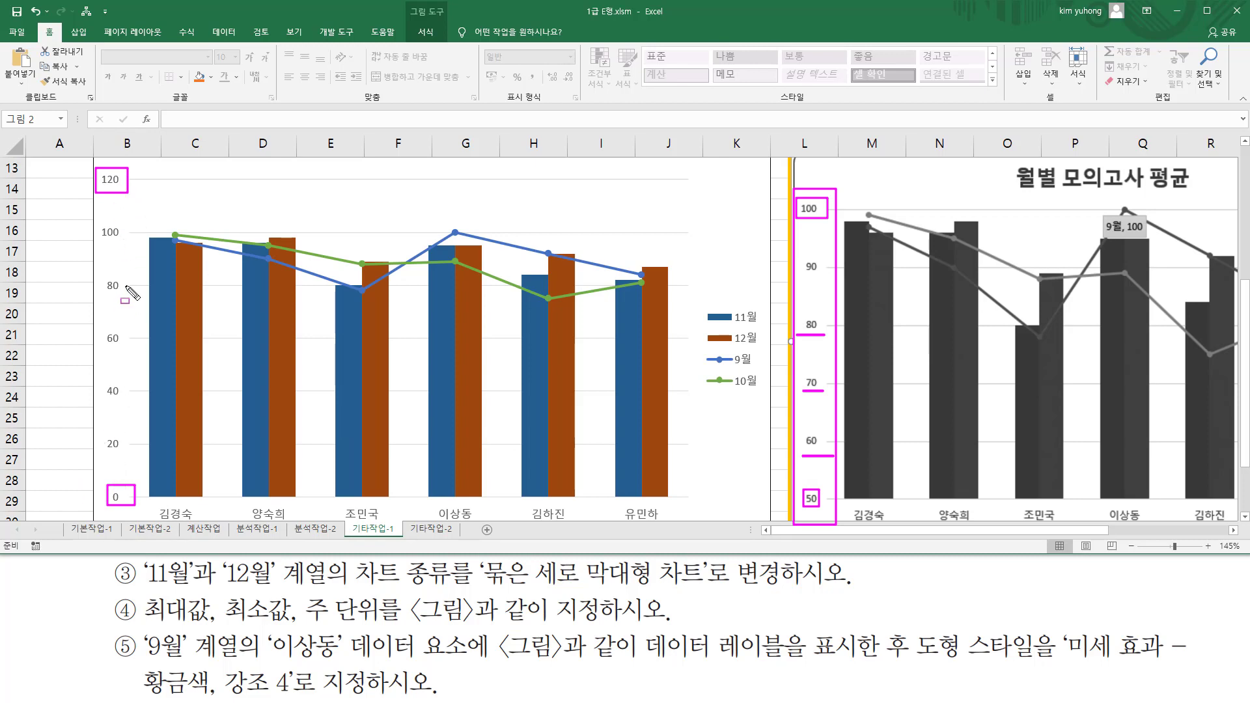
{"action": "key", "text": "Escape"}
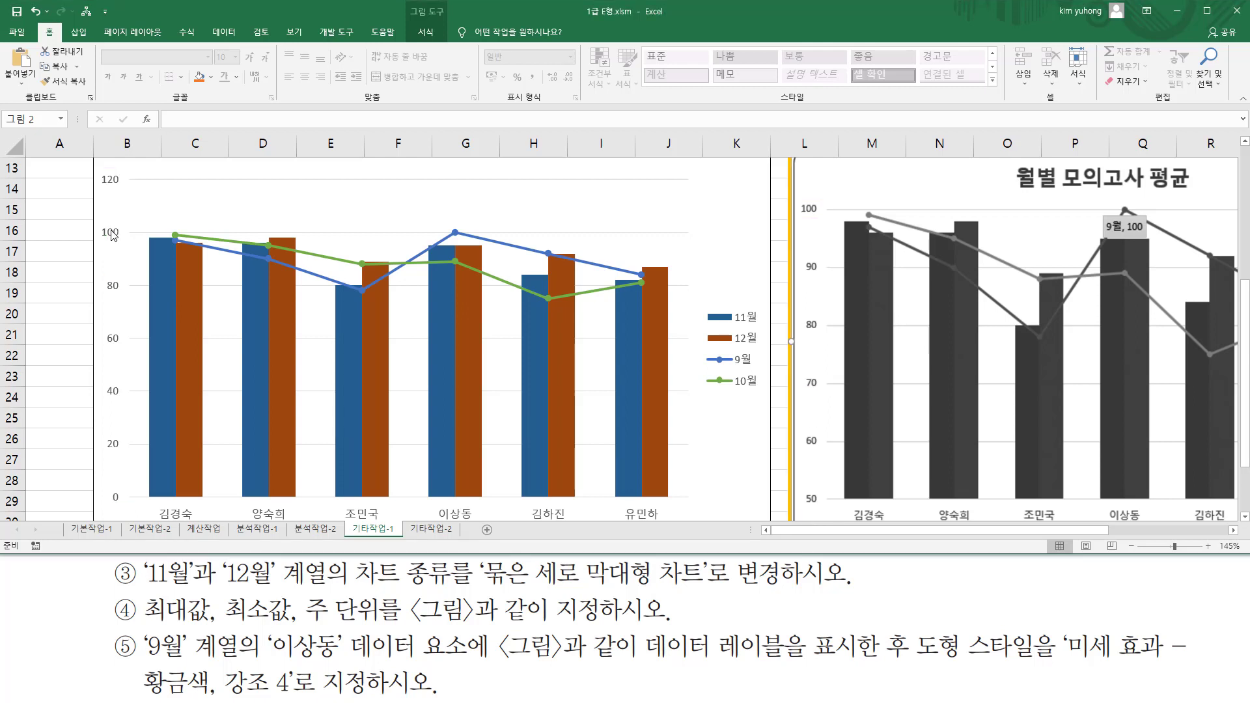
Set the vertical axis minimum to 50, maximum to 100 and major unit to 10, and close the axis formatting settings
{"action": "left_click", "coordinate": [112, 235]}
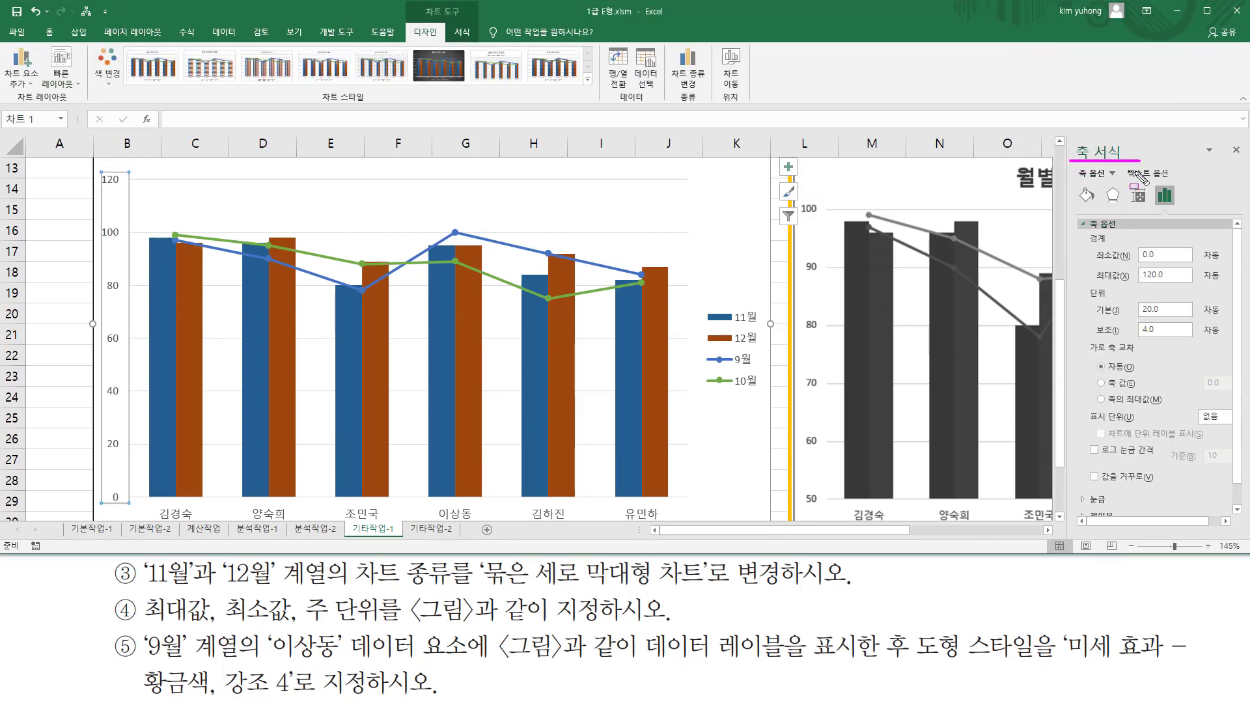
{"action": "left_click", "coordinate": [1159, 257]}
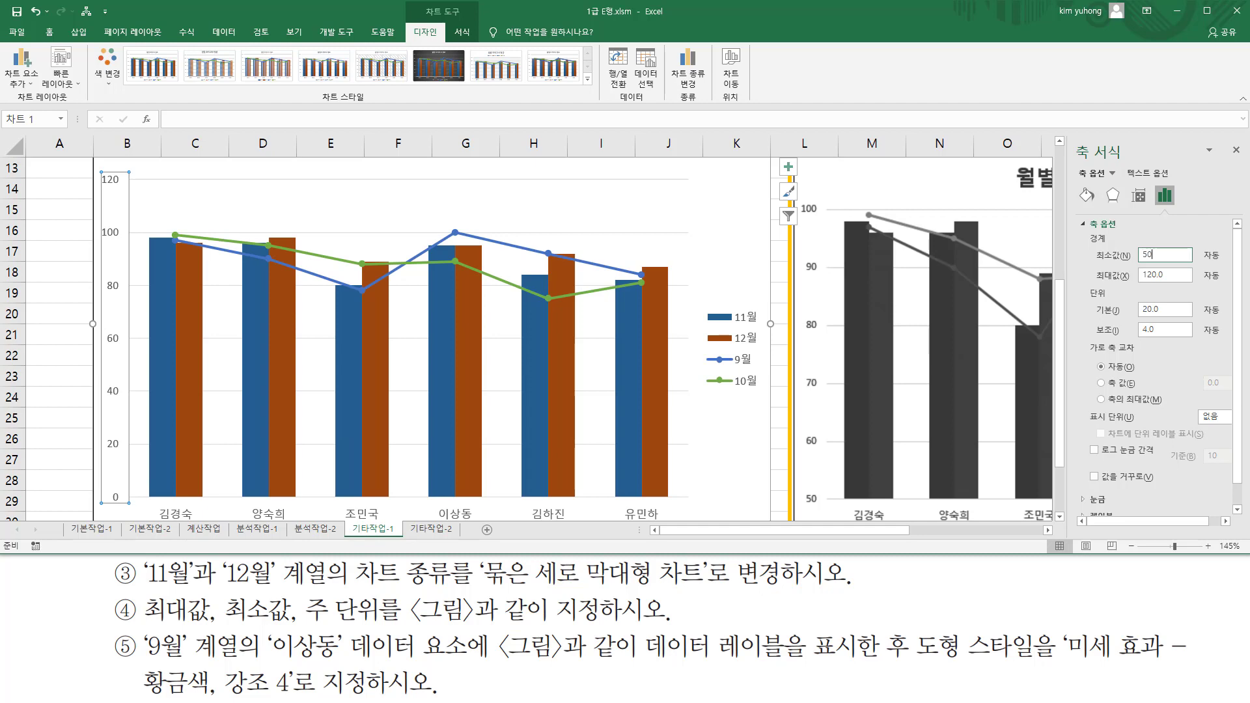
{"action": "key", "text": "Tab"}
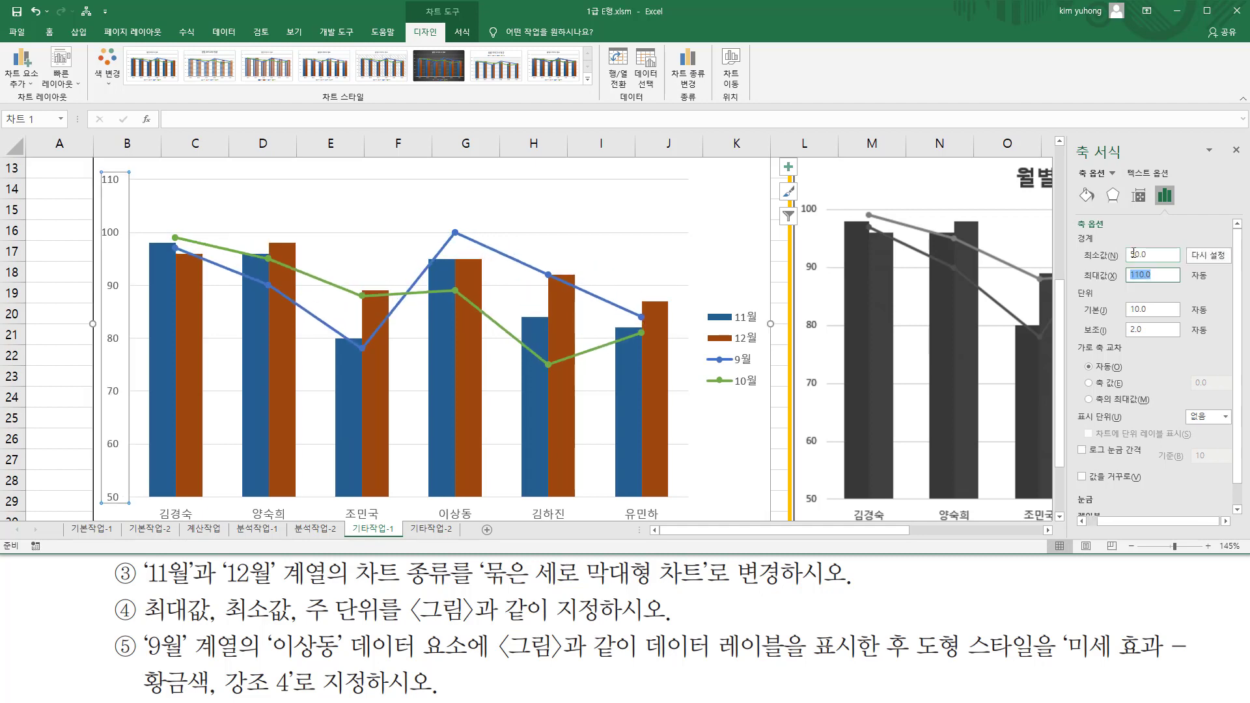
{"action": "key", "text": "Tab"}
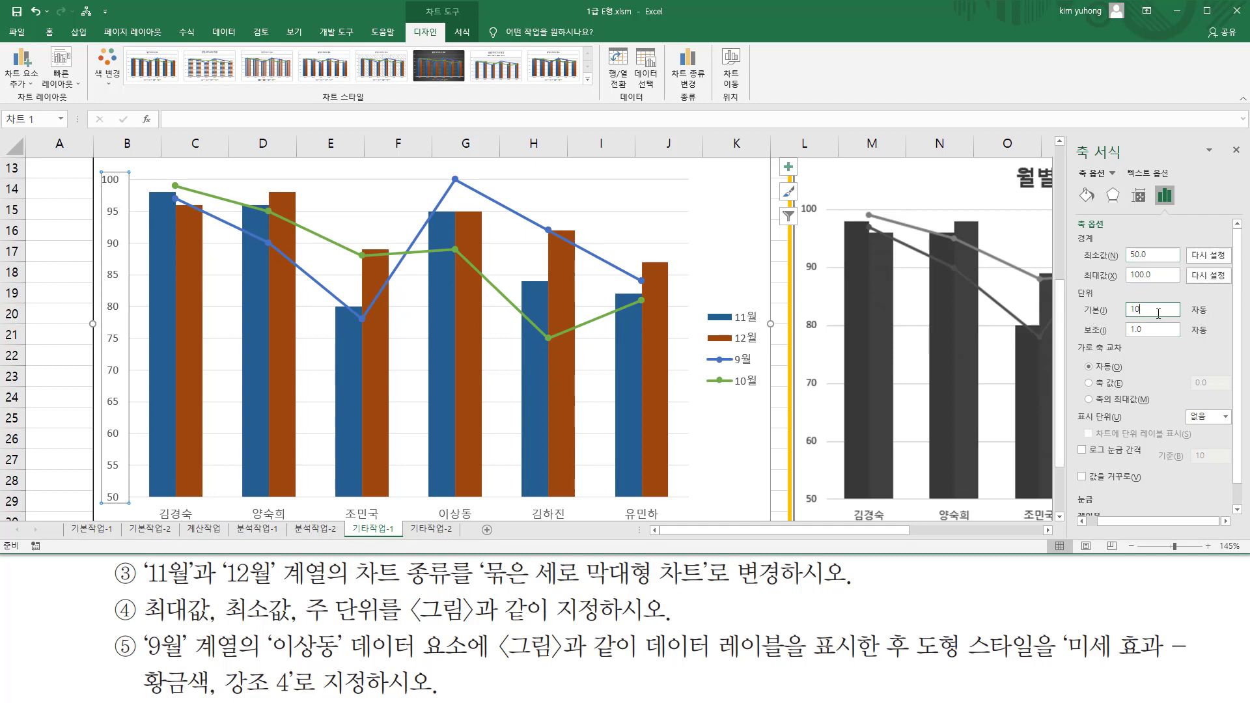
{"action": "left_click", "coordinate": [1161, 275]}
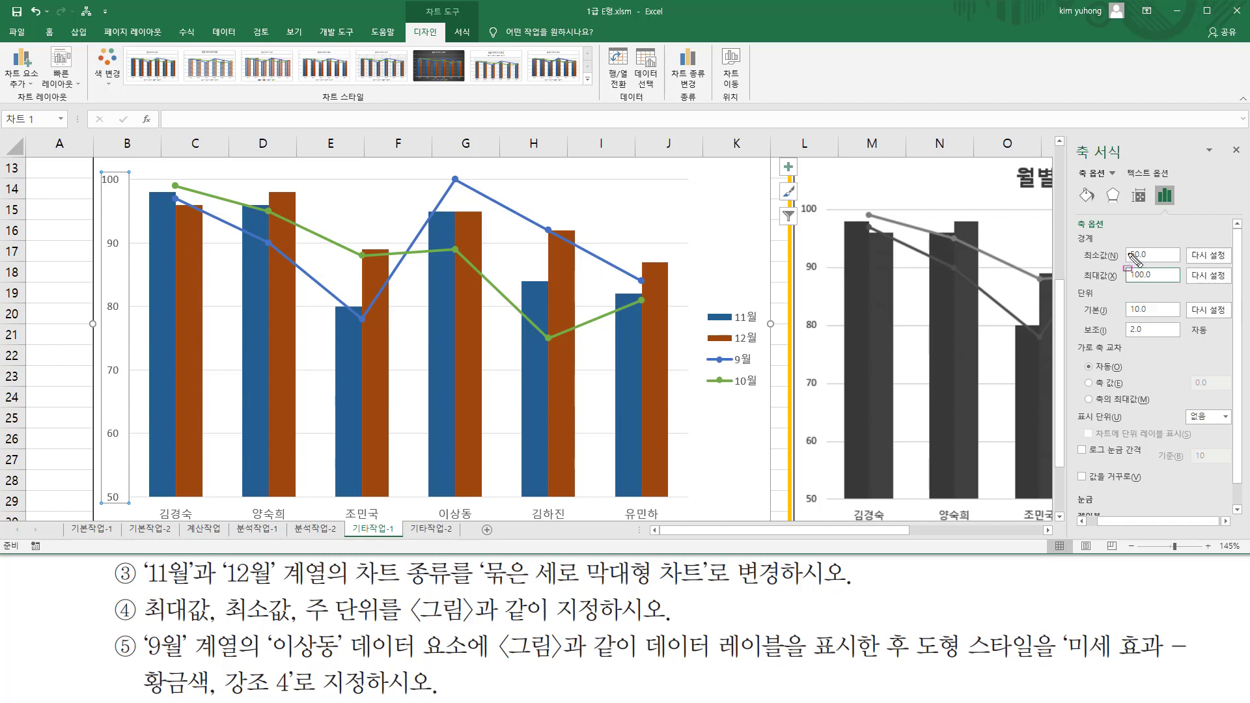
{"action": "mouse_move", "coordinate": [1161, 253]}
{"action": "left_mouse_down"}
{"action": "mouse_move", "coordinate": [1075, 251]}
{"action": "mouse_move", "coordinate": [1165, 262]}
{"action": "left_mouse_up"}
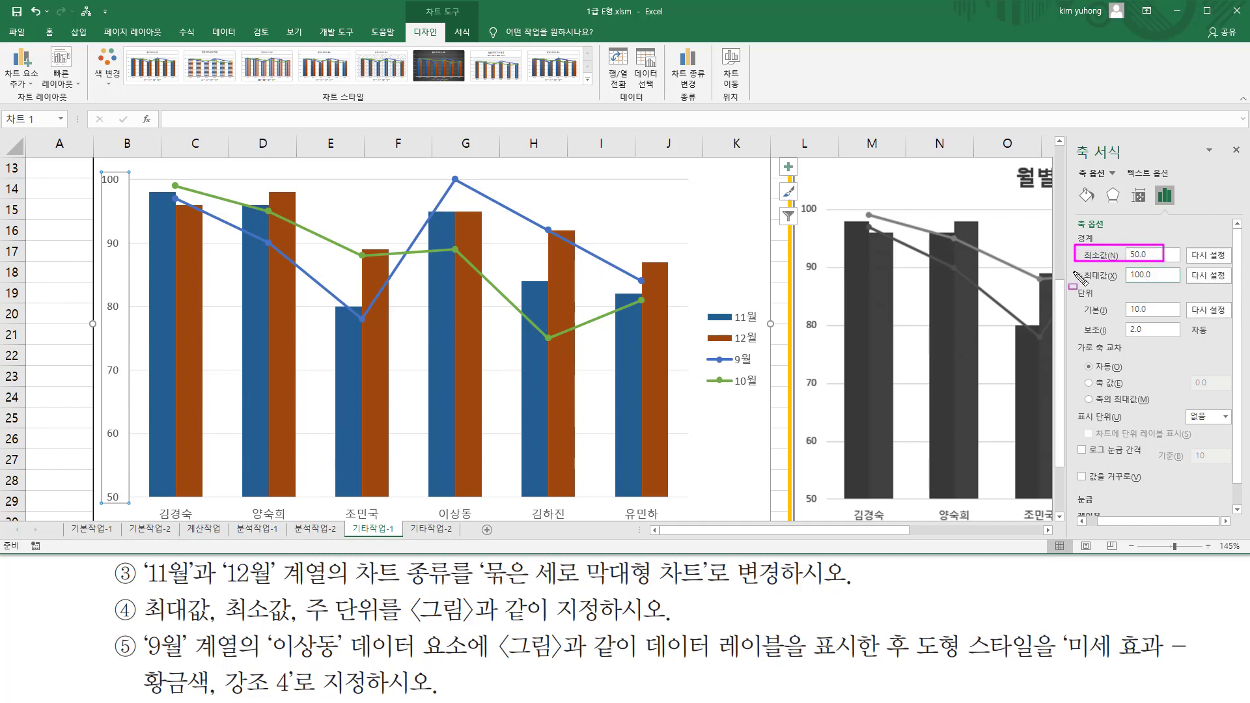
{"action": "left_click_drag", "start_coordinate": [1077, 264], "coordinate": [1167, 281]}
{"action": "mouse_move", "coordinate": [1078, 301]}
{"action": "left_mouse_down"}
{"action": "mouse_move", "coordinate": [1179, 333]}
{"action": "mouse_move", "coordinate": [1169, 319]}
{"action": "left_mouse_up"}
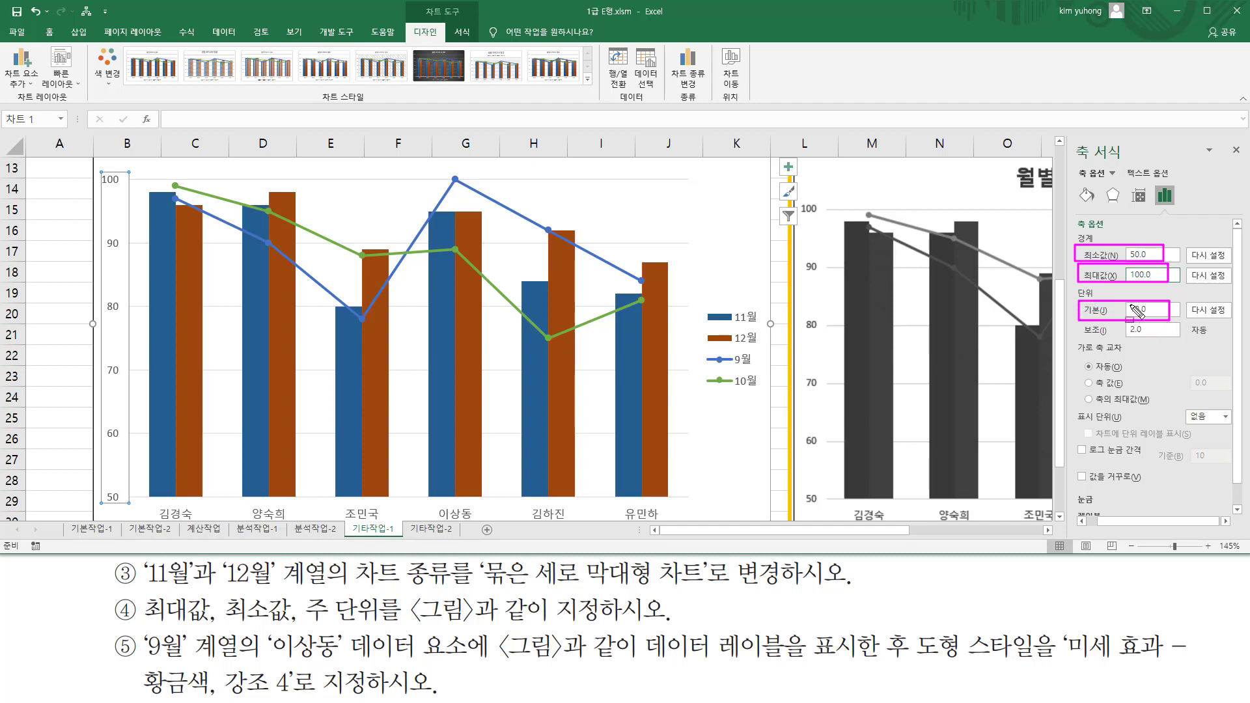
{"action": "key", "text": "Escape"}
{"action": "left_click", "coordinate": [1236, 150]}
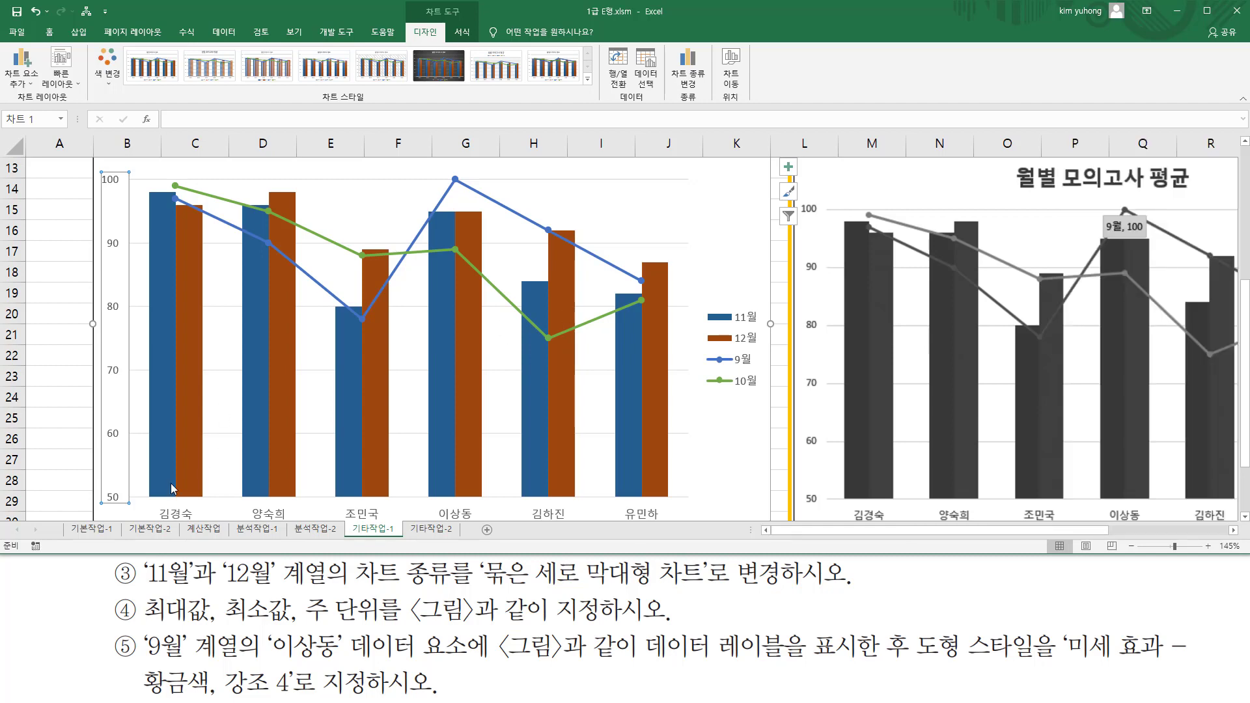
Check the adjusted axis, read instruction ⑤ about the data label, and locate the required 9월 data point in the chart and reference picture
{"action": "key", "text": "ctrl+2"}
{"action": "left_click_drag", "start_coordinate": [99, 486], "coordinate": [128, 507]}
{"action": "left_click_drag", "start_coordinate": [94, 167], "coordinate": [125, 194]}
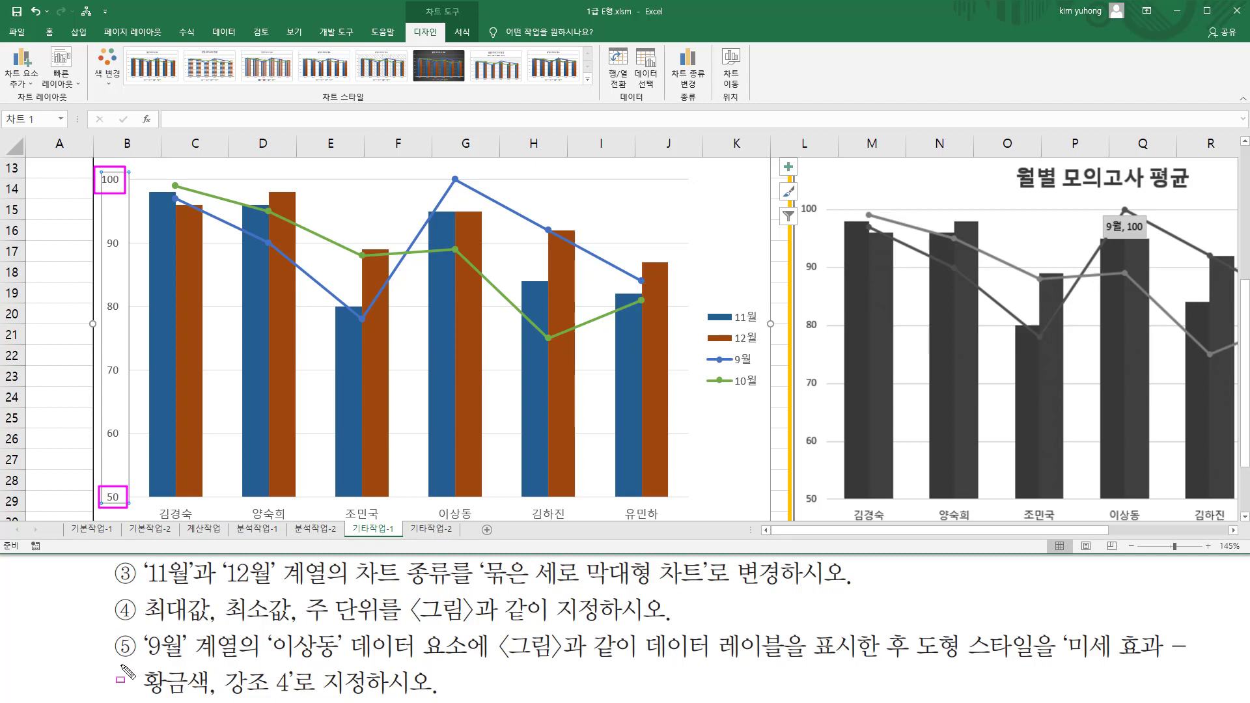
{"action": "left_click_drag", "start_coordinate": [138, 661], "coordinate": [241, 661]}
{"action": "key", "text": "ctrl+z"}
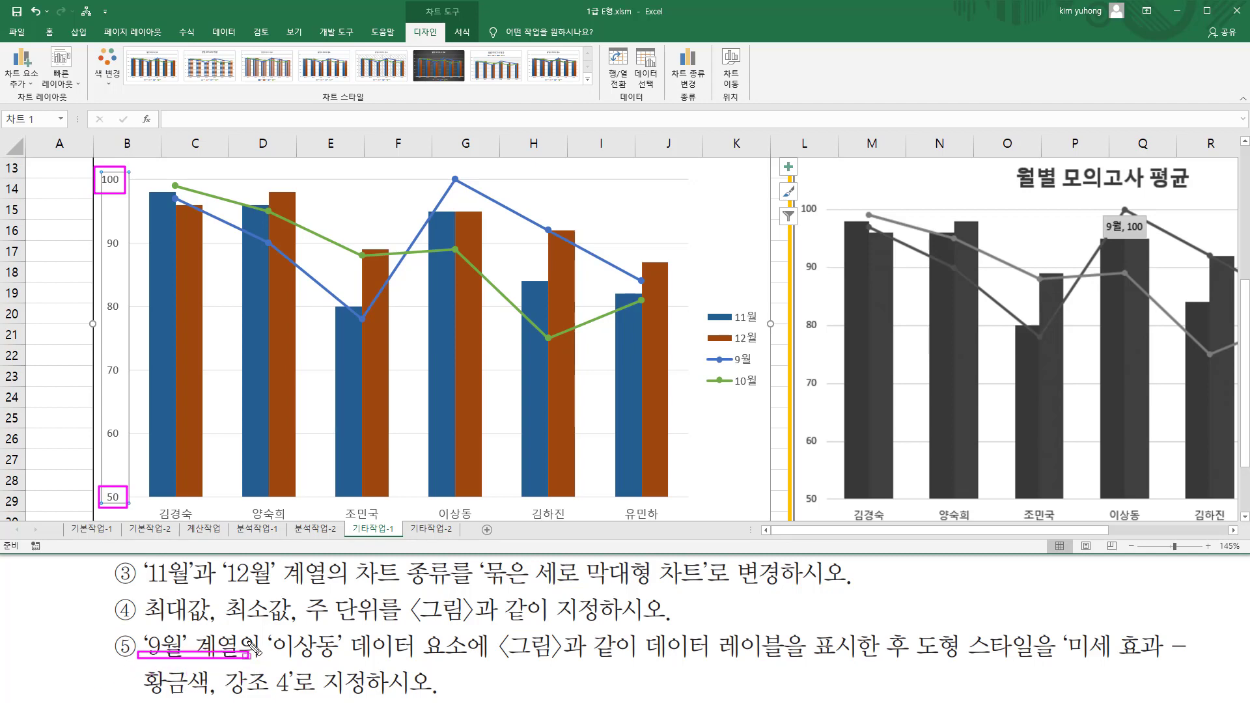
{"action": "left_click_drag", "start_coordinate": [138, 632], "coordinate": [332, 675]}
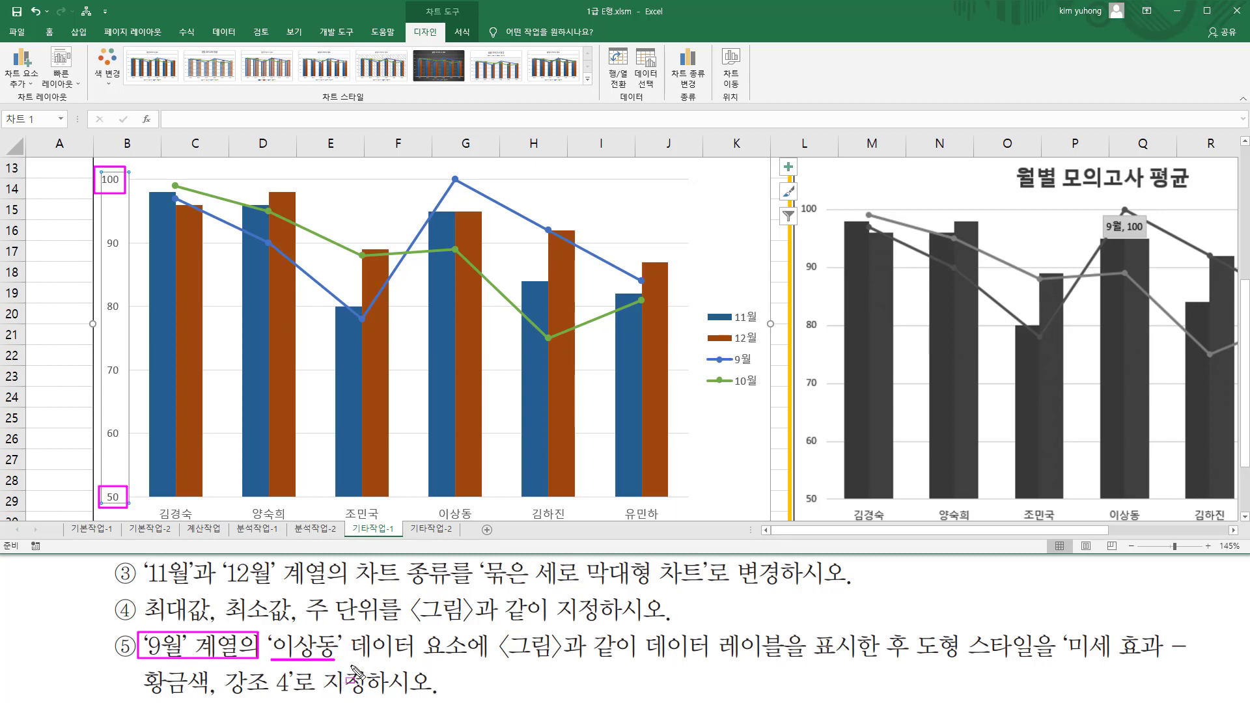
{"action": "mouse_move", "coordinate": [351, 662]}
{"action": "left_mouse_down"}
{"action": "mouse_move", "coordinate": [891, 663]}
{"action": "mouse_move", "coordinate": [908, 633]}
{"action": "mouse_move", "coordinate": [1193, 663]}
{"action": "left_mouse_up"}
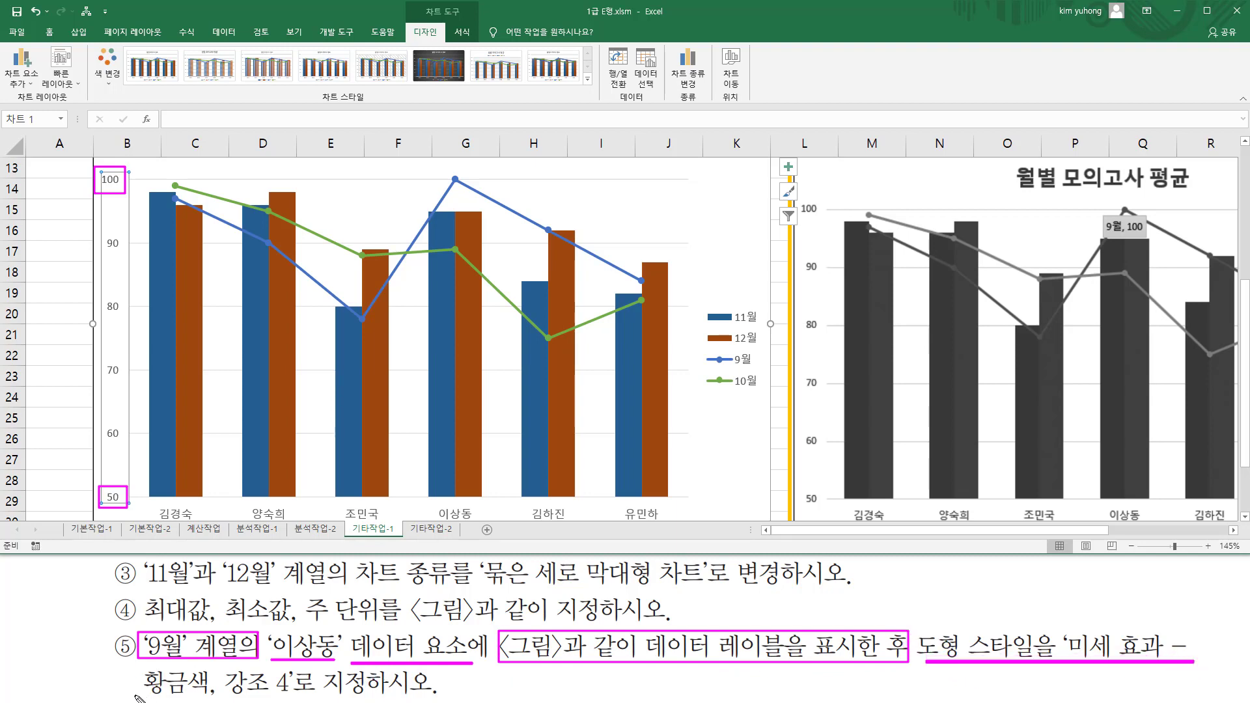
{"action": "left_click_drag", "start_coordinate": [137, 697], "coordinate": [300, 698]}
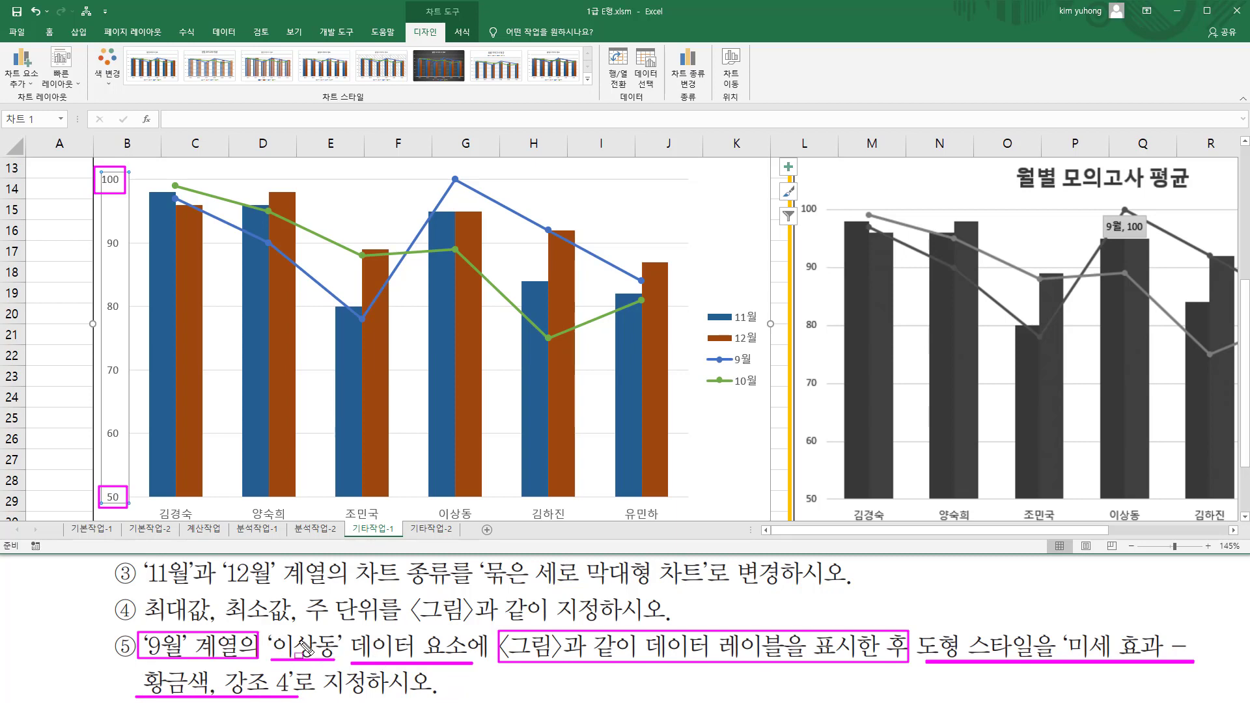
{"action": "mouse_move", "coordinate": [434, 501]}
{"action": "left_mouse_down"}
{"action": "mouse_move", "coordinate": [455, 523]}
{"action": "mouse_move", "coordinate": [484, 523]}
{"action": "left_mouse_up"}
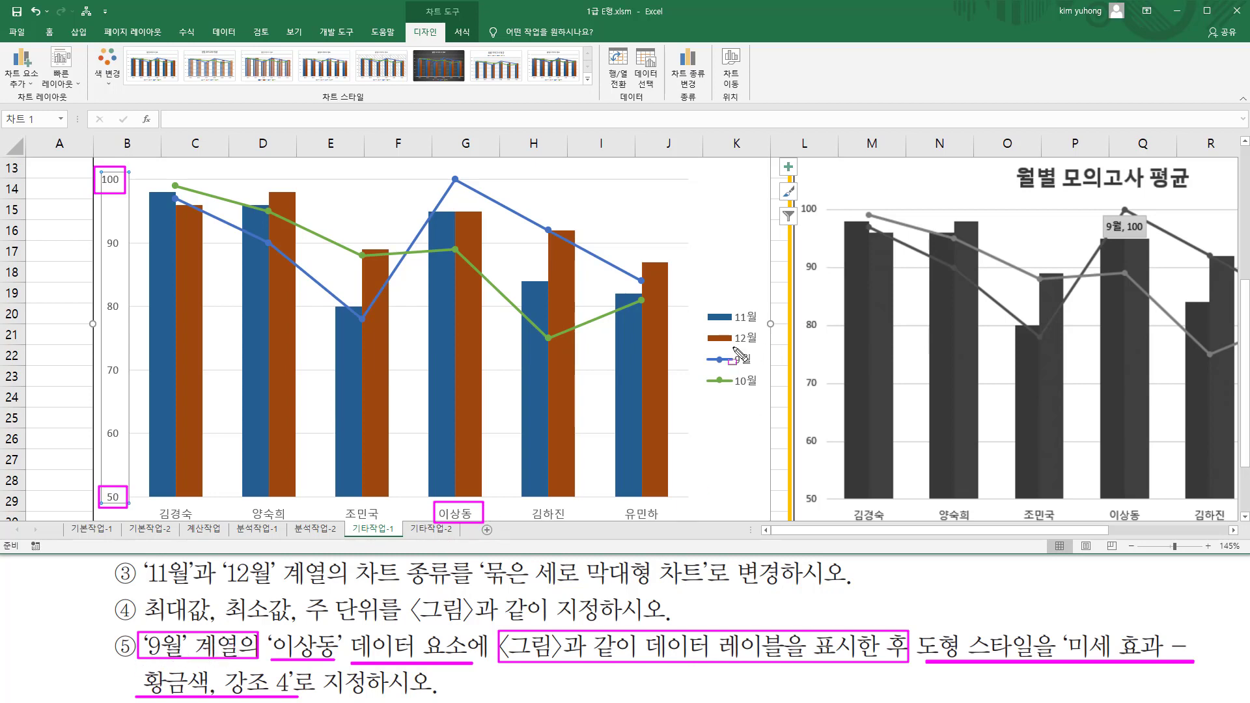
{"action": "left_click_drag", "start_coordinate": [702, 350], "coordinate": [756, 370]}
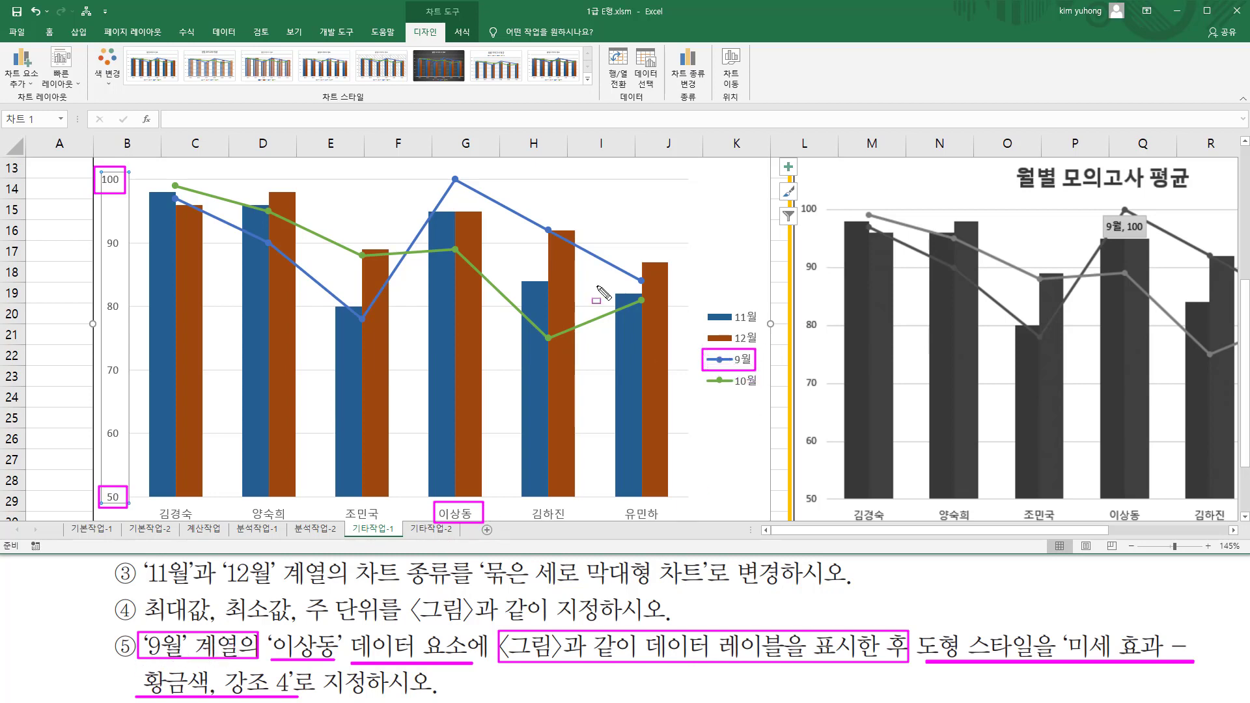
{"action": "left_click_drag", "start_coordinate": [445, 167], "coordinate": [466, 189]}
{"action": "left_click_drag", "start_coordinate": [1105, 233], "coordinate": [1143, 233]}
{"action": "key", "text": "Escape"}
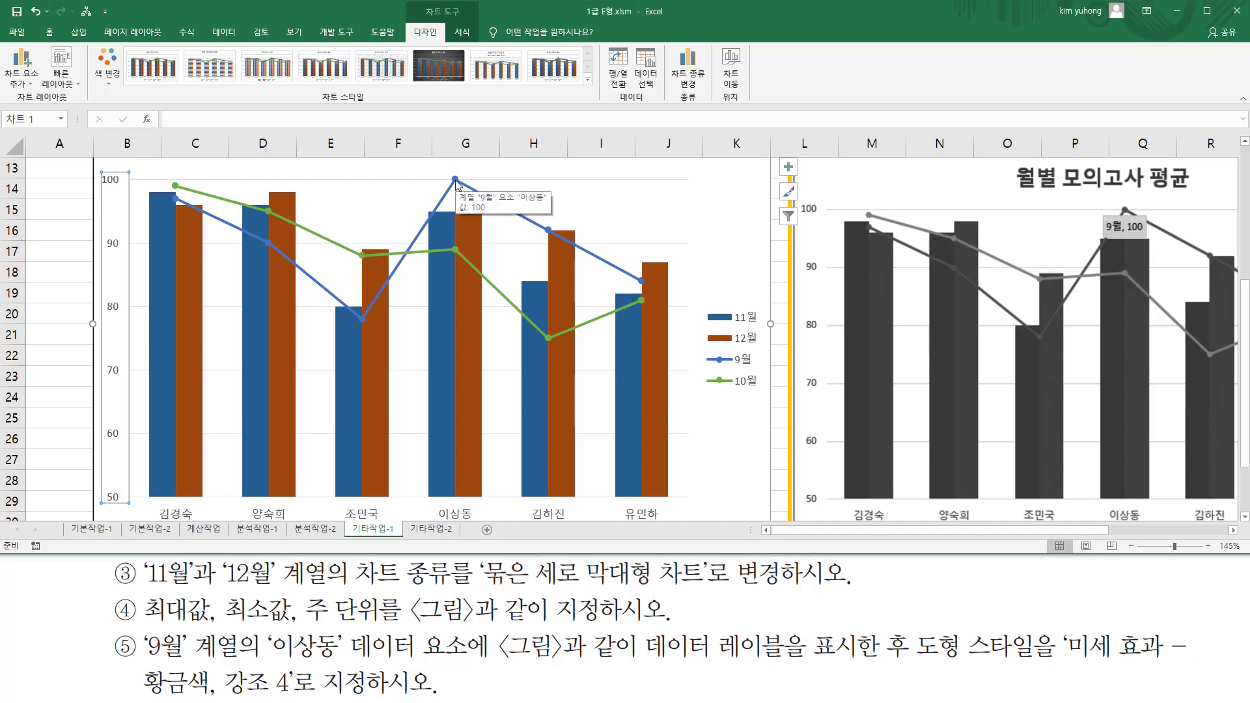
Select only the fourth student's point in the 9월 series and add a data label in the 아래쪽 position
{"action": "left_click", "coordinate": [458, 179]}
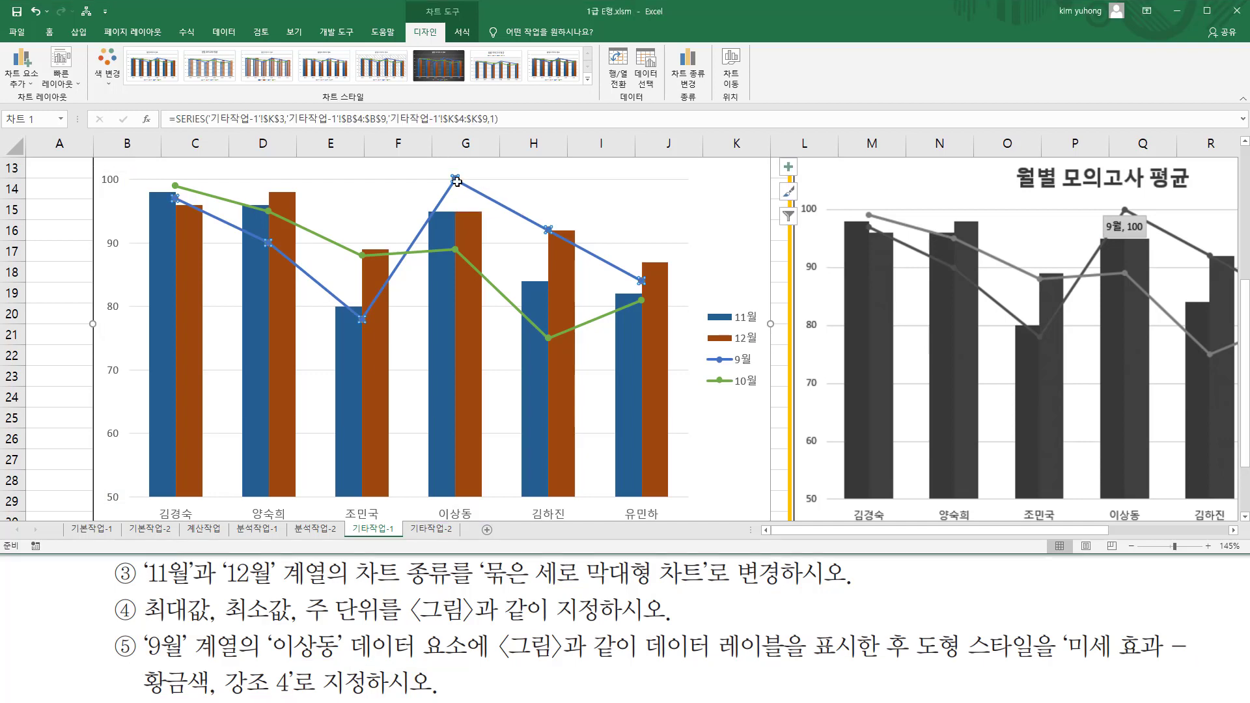
{"action": "left_click_drag", "start_coordinate": [448, 171], "coordinate": [651, 288]}
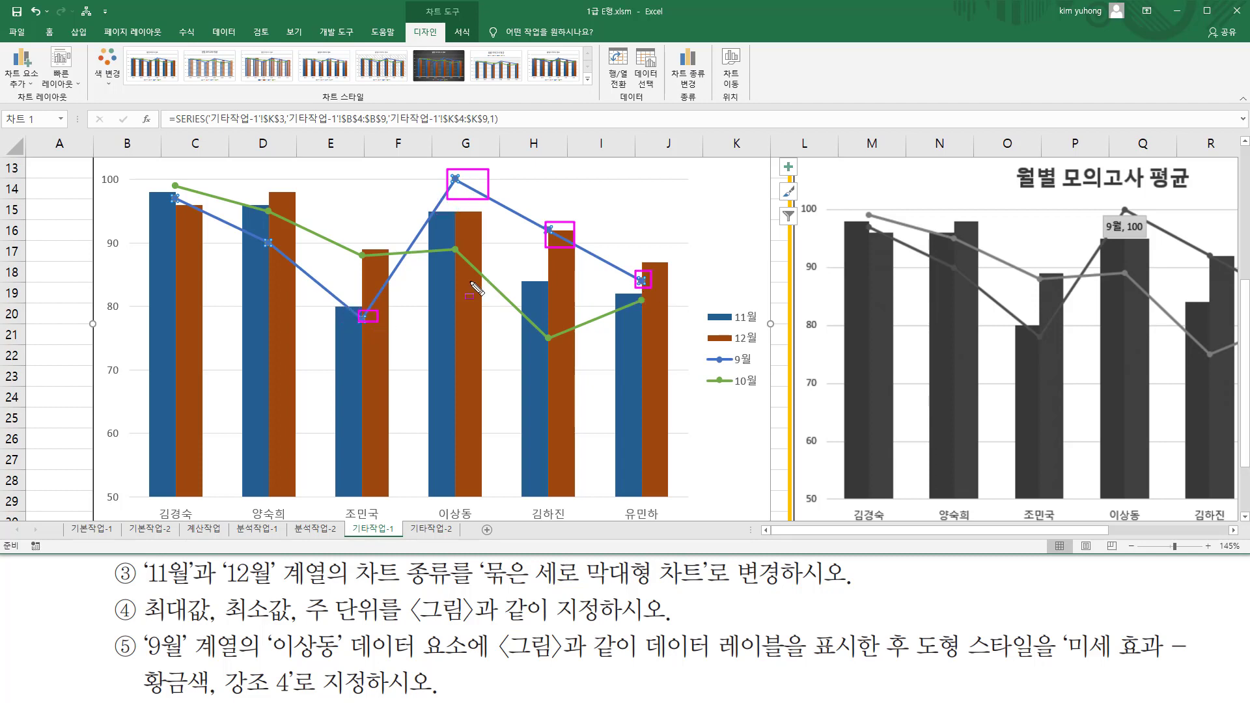
{"action": "key", "text": "Escape"}
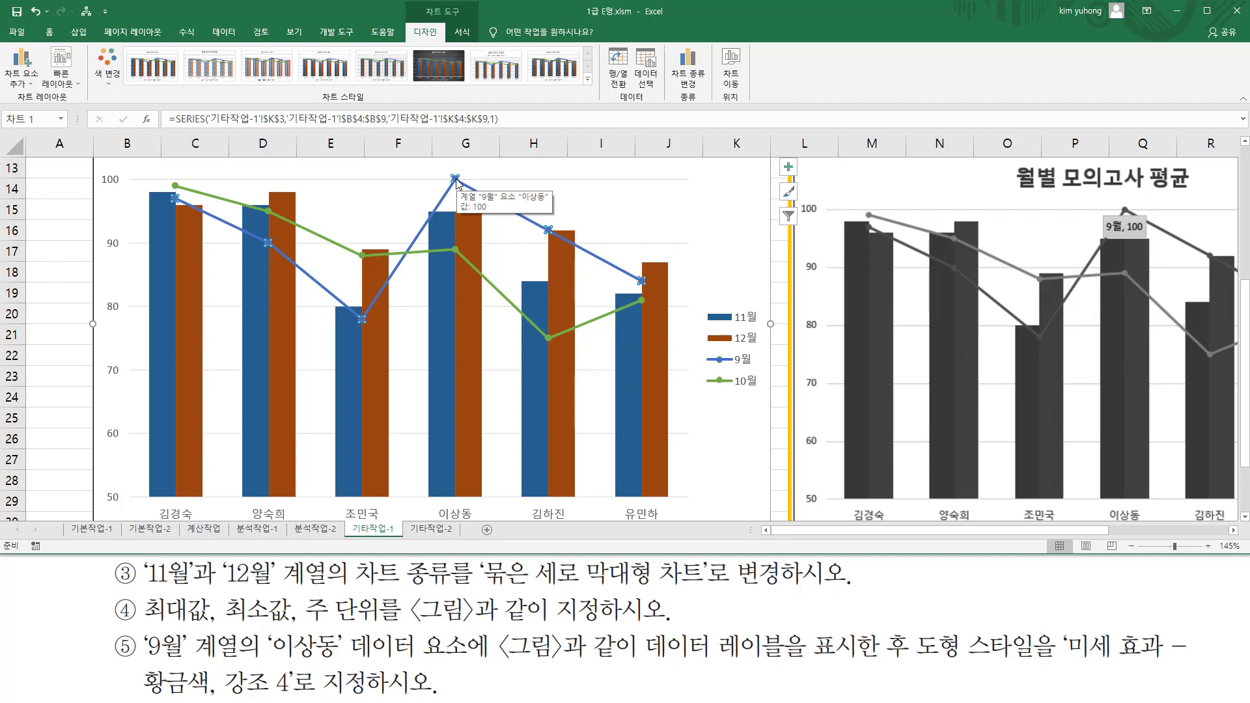
{"action": "left_click", "coordinate": [456, 181]}
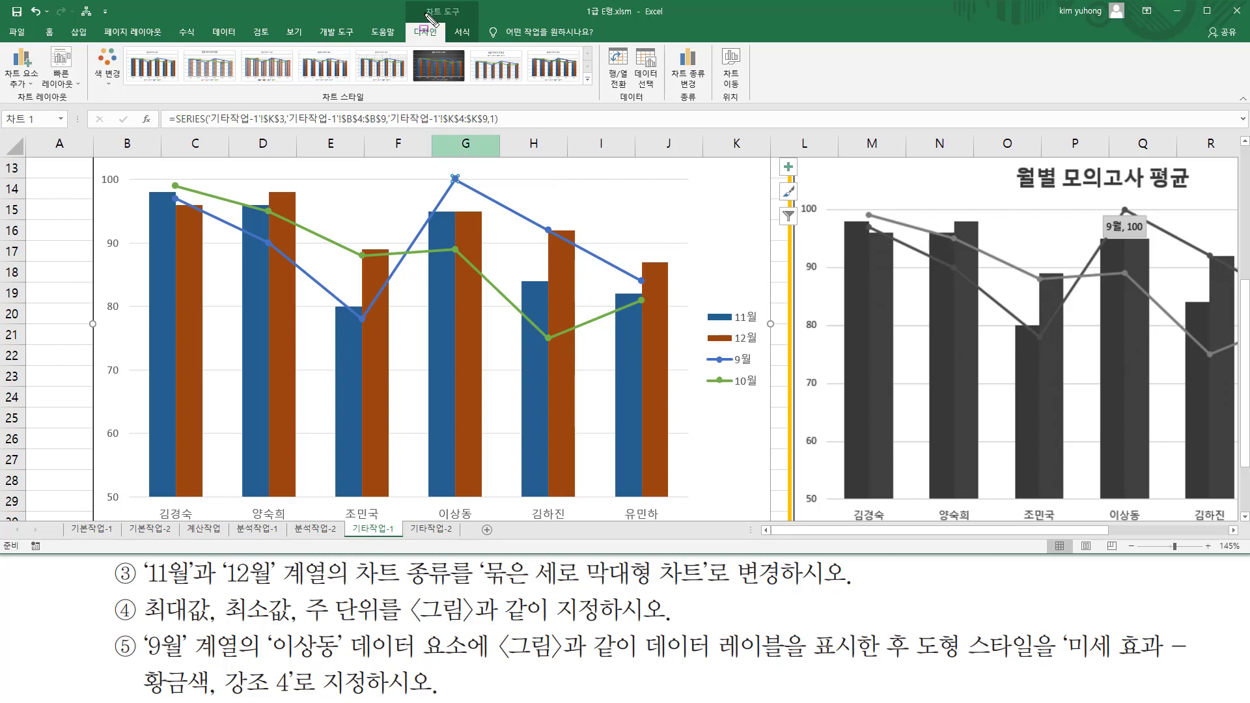
{"action": "mouse_move", "coordinate": [418, 2]}
{"action": "left_mouse_down"}
{"action": "mouse_move", "coordinate": [471, 20]}
{"action": "mouse_move", "coordinate": [426, 41]}
{"action": "mouse_move", "coordinate": [447, 41]}
{"action": "left_mouse_up"}
{"action": "left_click_drag", "start_coordinate": [3, 45], "coordinate": [40, 97]}
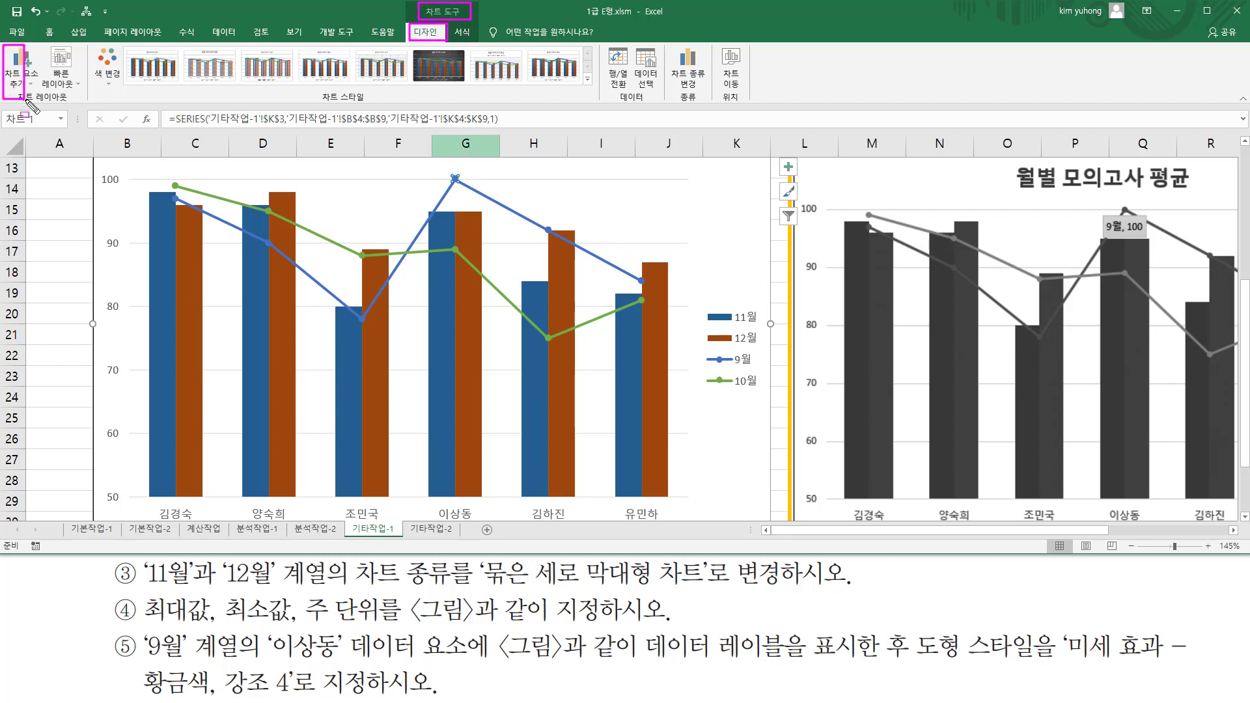
{"action": "left_click", "coordinate": [30, 83]}
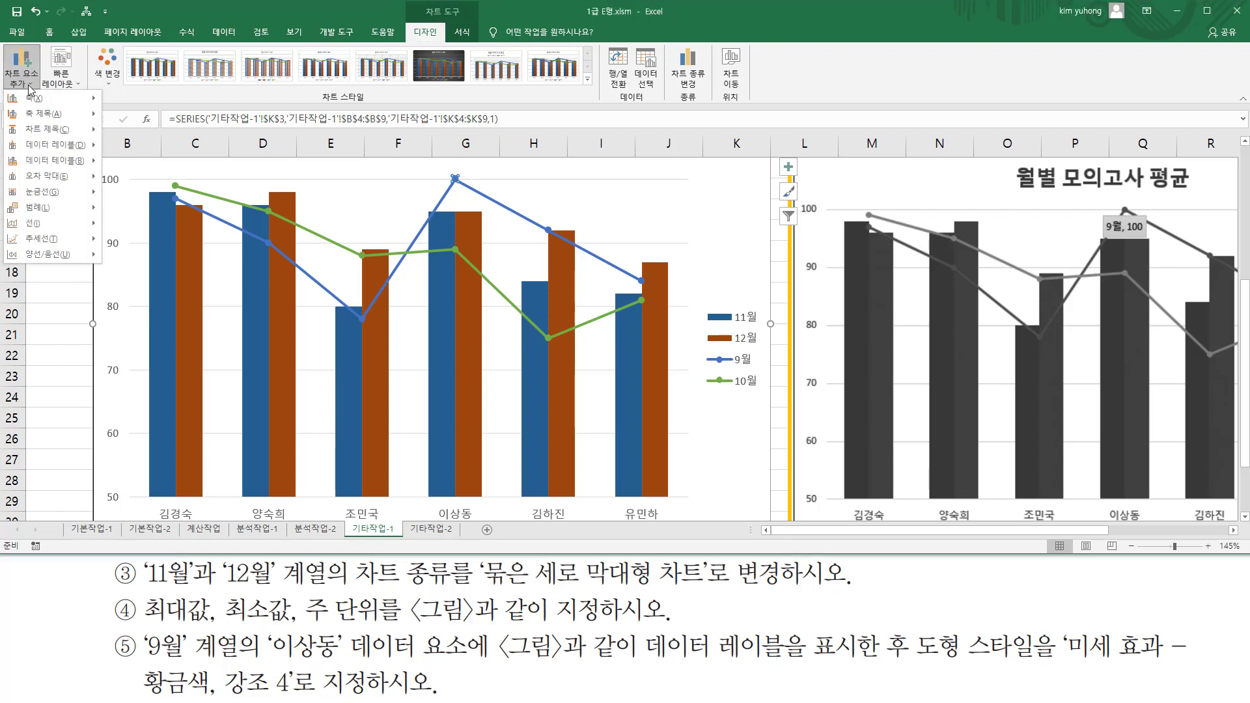
{"action": "mouse_move", "coordinate": [51, 150]}
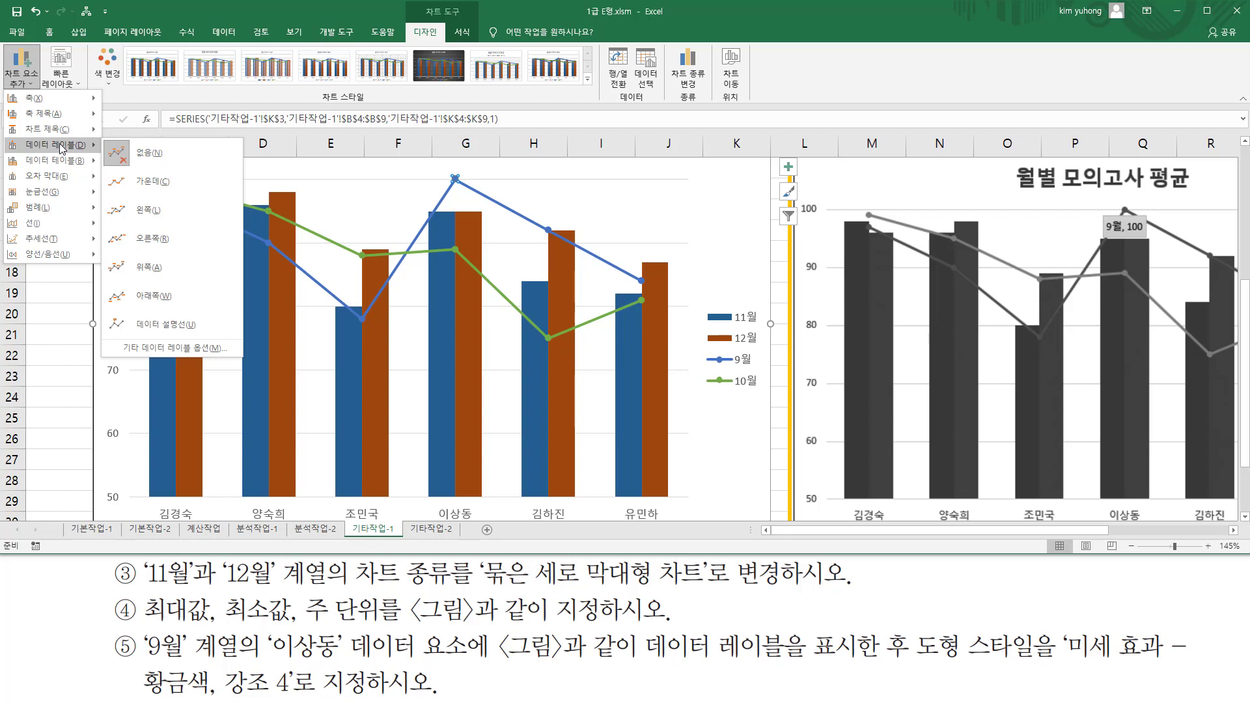
{"action": "left_click", "coordinate": [162, 299]}
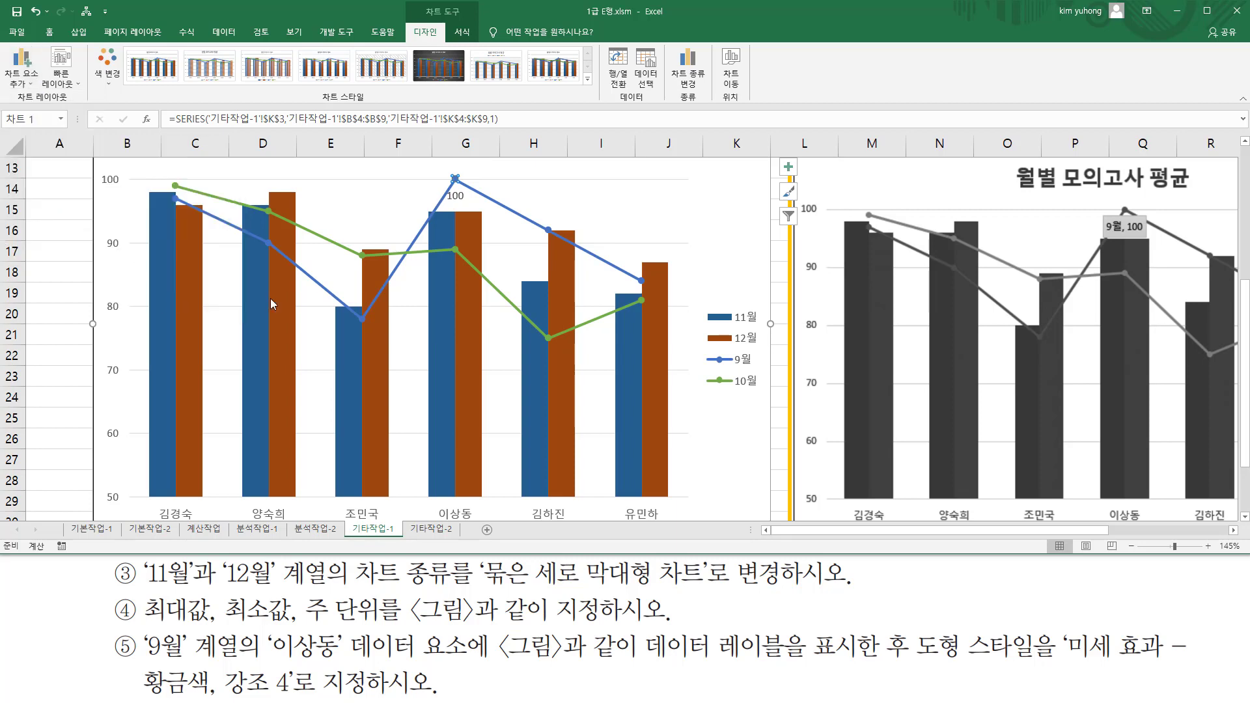
Include the series name (계열 이름) with the value in the 9월 data label and close the label formatting settings
{"action": "left_click", "coordinate": [449, 196]}
{"action": "mouse_move", "coordinate": [1118, 229]}
{"action": "left_mouse_down"}
{"action": "mouse_move", "coordinate": [1145, 232]}
{"action": "mouse_move", "coordinate": [1105, 235]}
{"action": "left_mouse_up"}
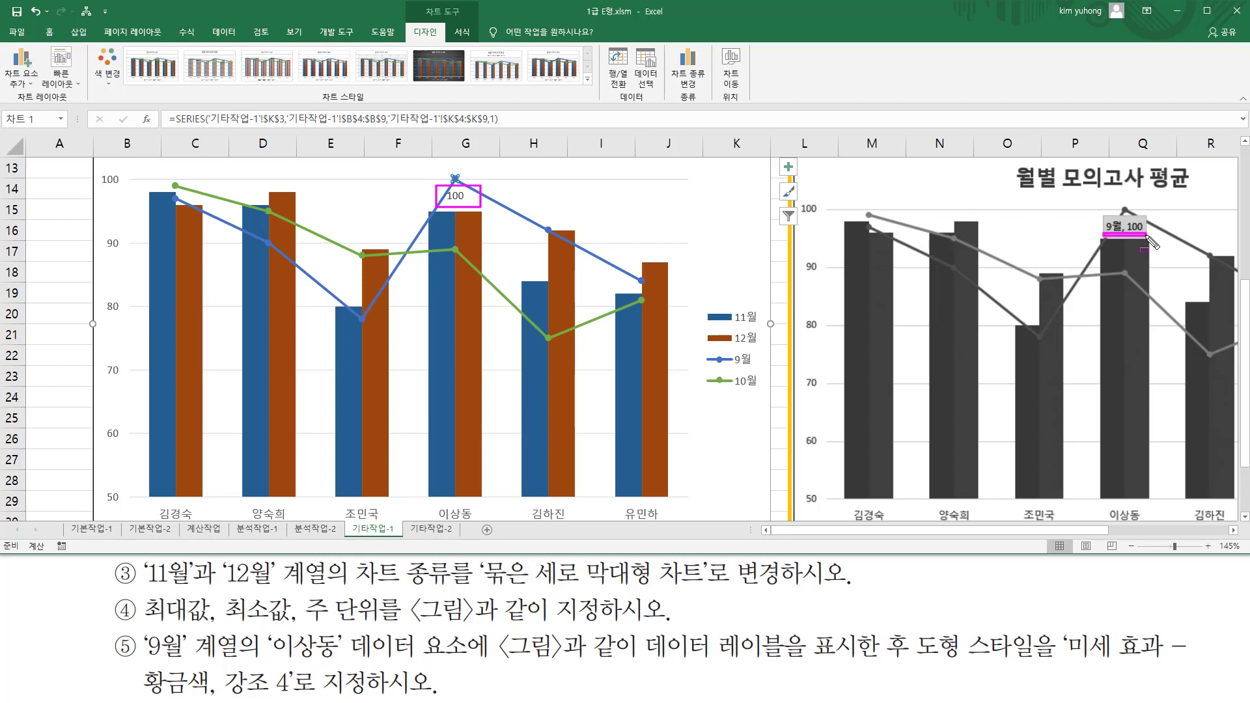
{"action": "left_click", "coordinate": [22, 64]}
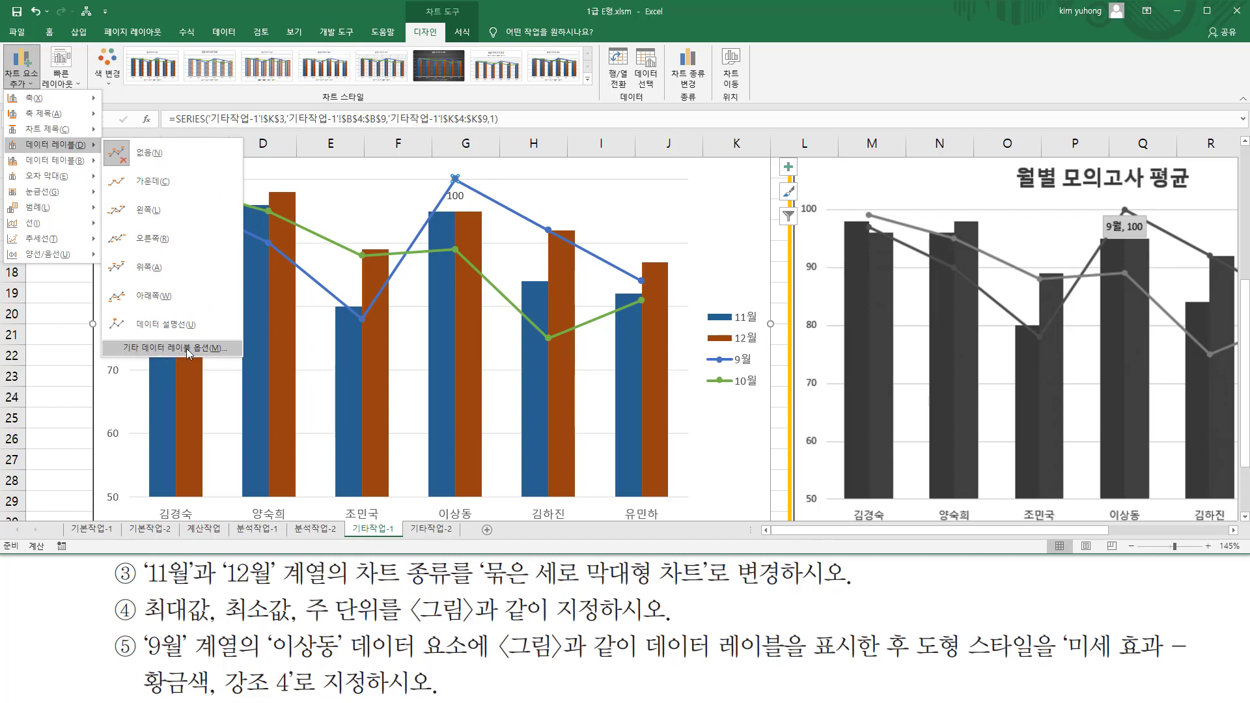
{"action": "left_click", "coordinate": [215, 348]}
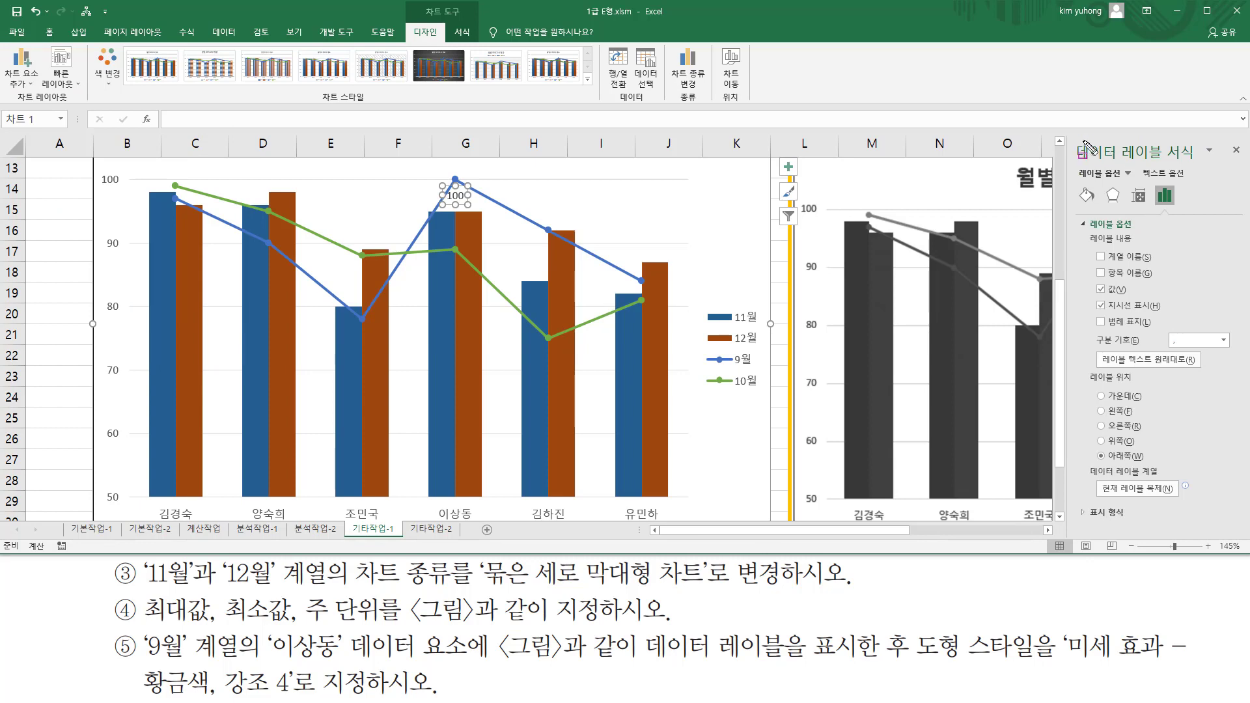
{"action": "mouse_move", "coordinate": [1068, 138]}
{"action": "left_mouse_down"}
{"action": "mouse_move", "coordinate": [1123, 168]}
{"action": "mouse_move", "coordinate": [1196, 163]}
{"action": "left_mouse_up"}
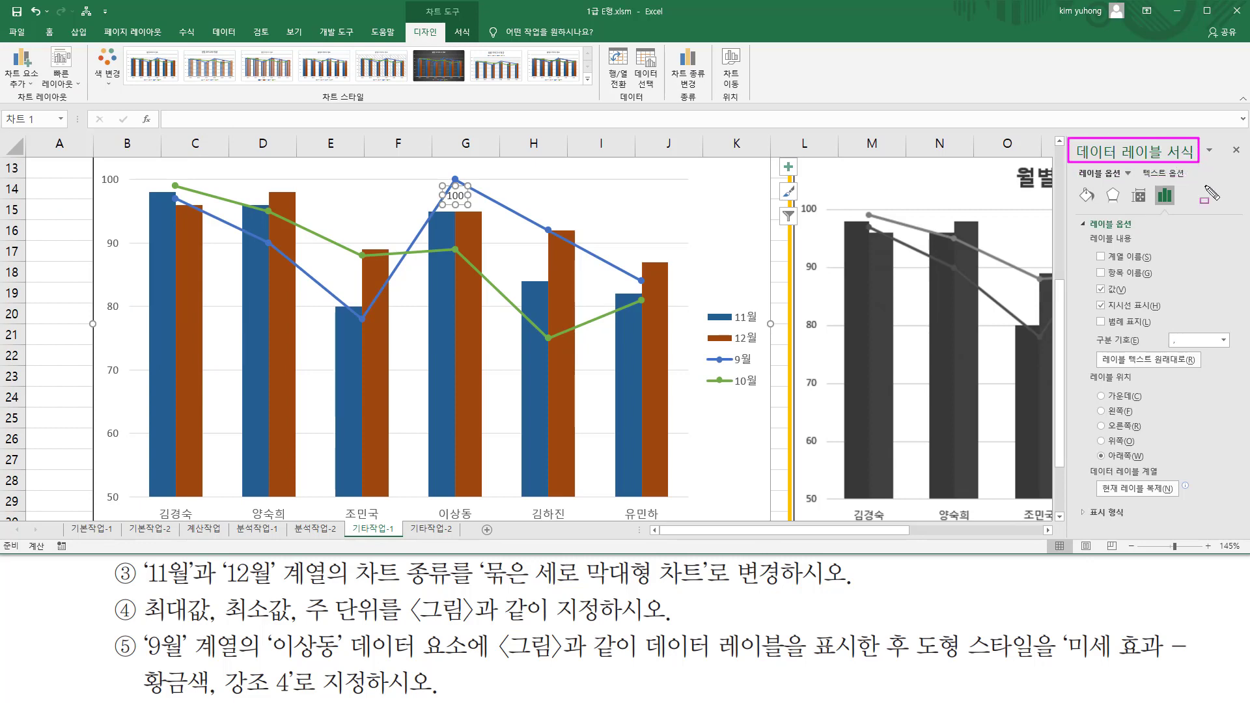
{"action": "key", "text": "Escape"}
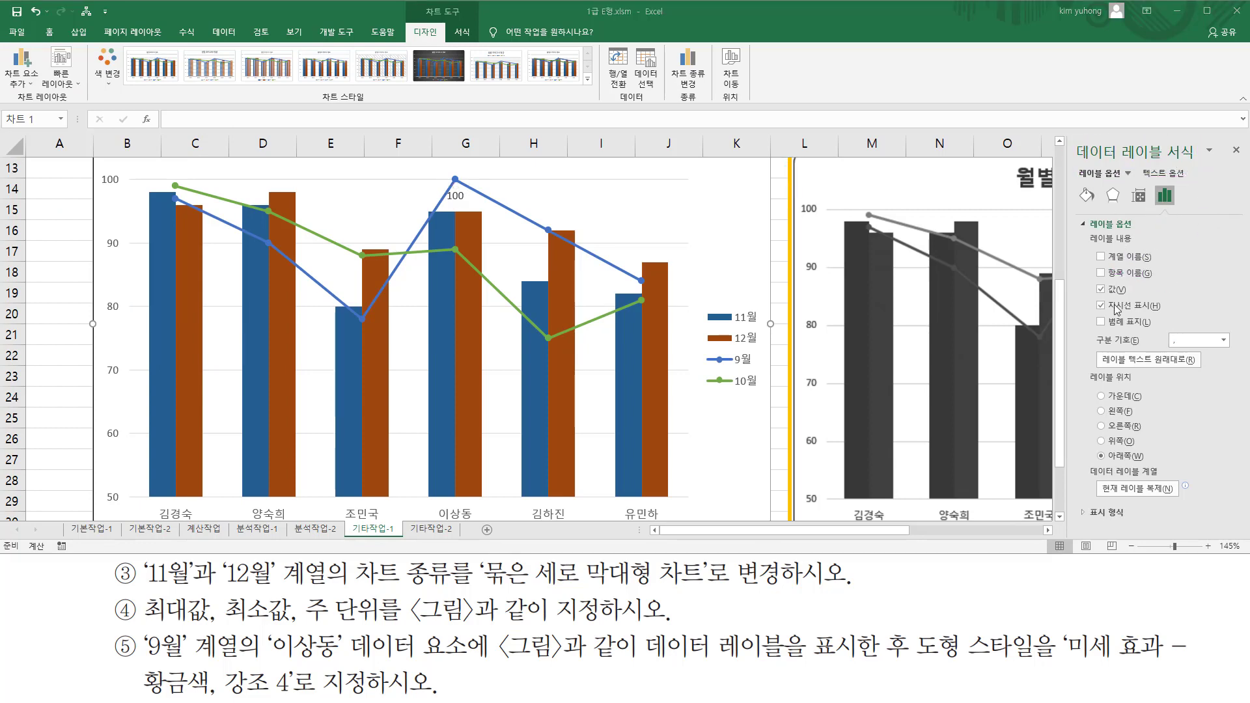
{"action": "left_click", "coordinate": [1100, 258]}
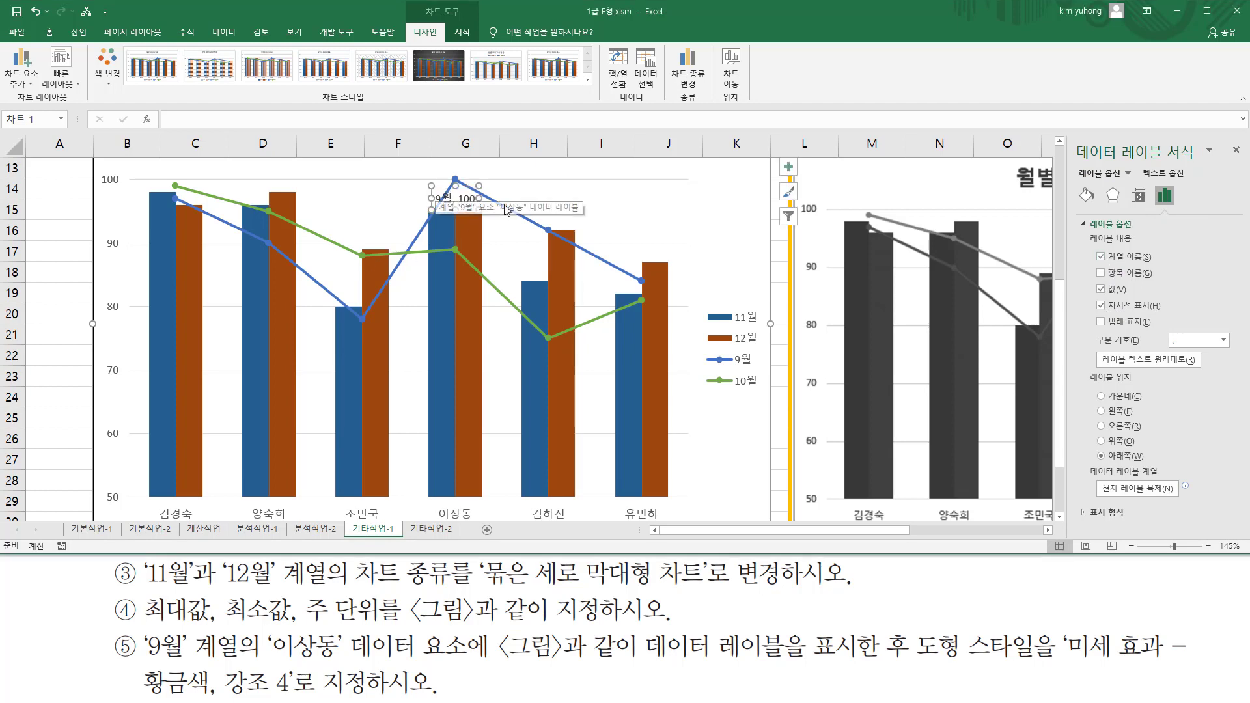
{"action": "left_click_drag", "start_coordinate": [1087, 244], "coordinate": [1172, 266]}
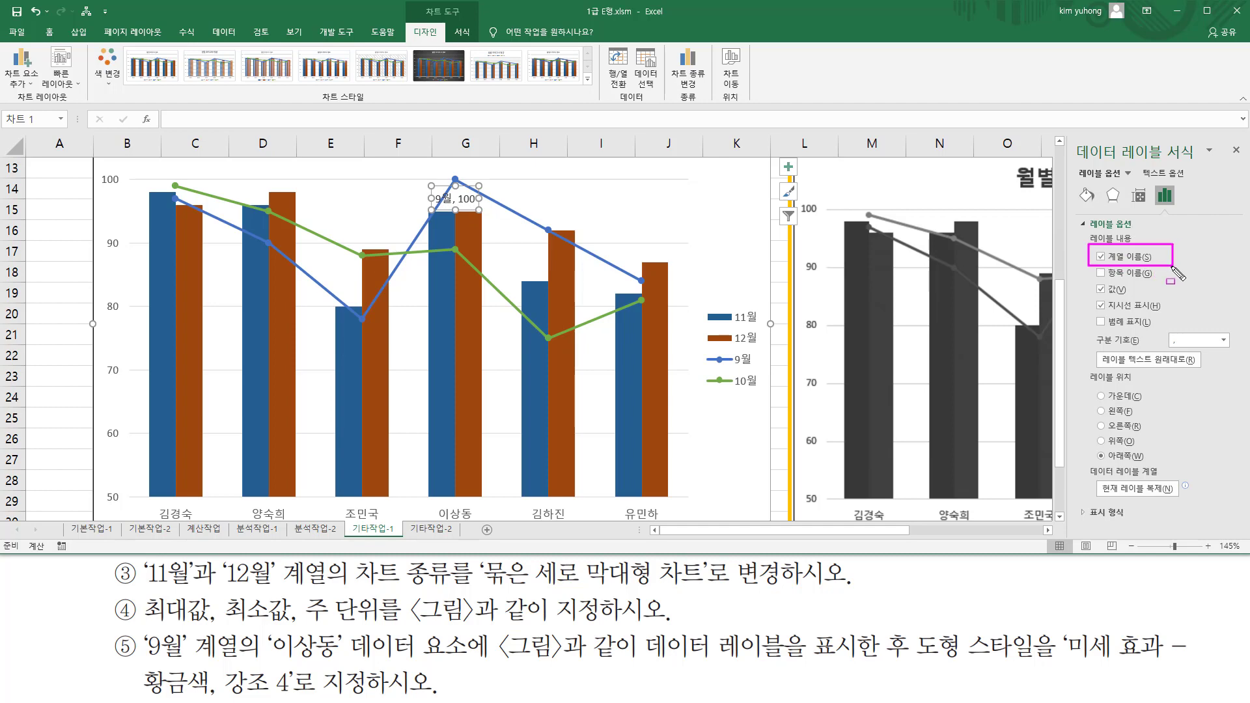
{"action": "left_click_drag", "start_coordinate": [1096, 280], "coordinate": [1102, 285]}
{"action": "mouse_move", "coordinate": [1101, 300]}
{"action": "left_mouse_down"}
{"action": "mouse_move", "coordinate": [1126, 294]}
{"action": "mouse_move", "coordinate": [1088, 302]}
{"action": "left_mouse_up"}
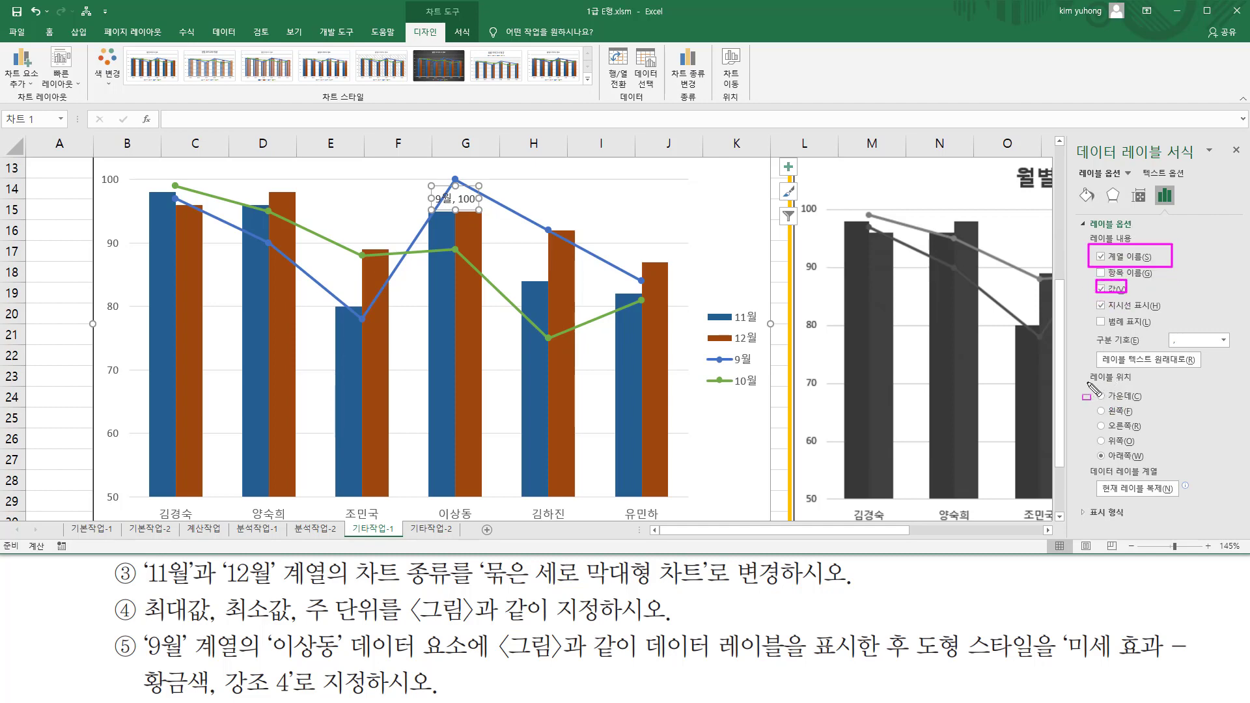
{"action": "left_click_drag", "start_coordinate": [1089, 382], "coordinate": [1139, 381]}
{"action": "left_click_drag", "start_coordinate": [1096, 449], "coordinate": [1160, 467]}
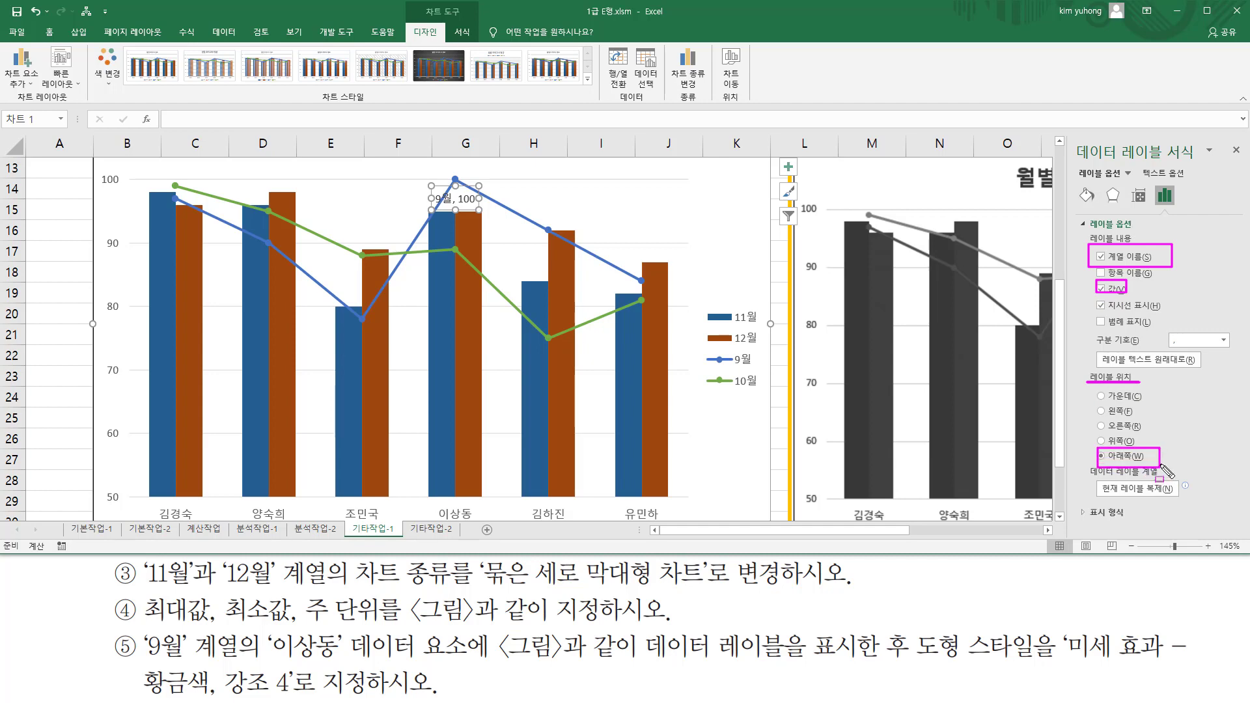
{"action": "left_click", "coordinate": [1234, 150]}
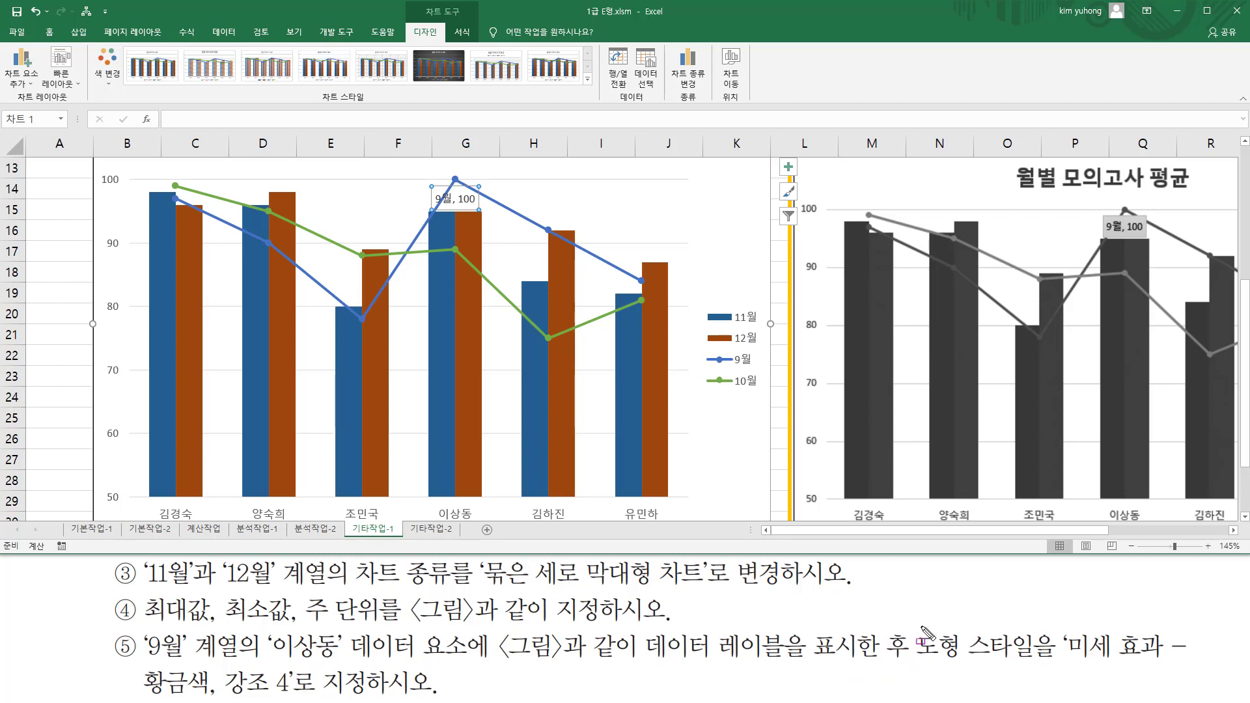
Apply the shape style 미세 효과 - 황금색, 강조 4 to the 9월 data label as instruction ⑤ requires
{"action": "mouse_move", "coordinate": [915, 622]}
{"action": "left_mouse_down"}
{"action": "mouse_move", "coordinate": [993, 675]}
{"action": "mouse_move", "coordinate": [1190, 665]}
{"action": "left_mouse_up"}
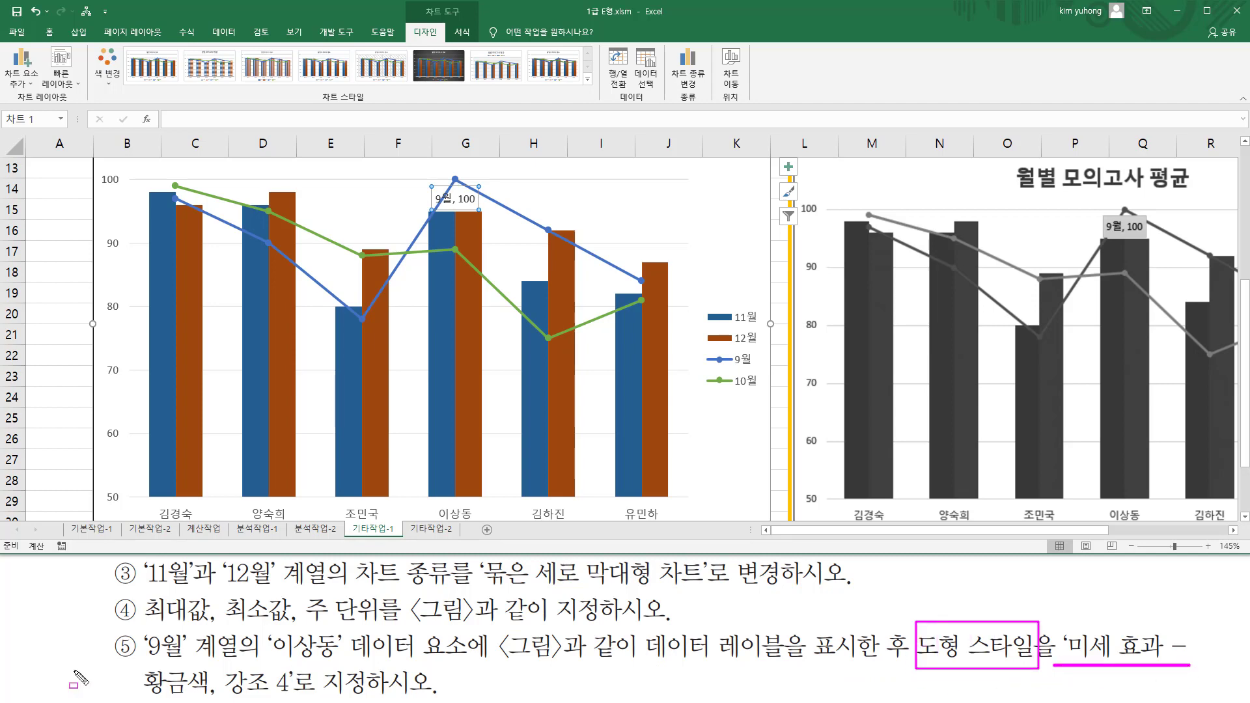
{"action": "left_click_drag", "start_coordinate": [128, 694], "coordinate": [297, 696]}
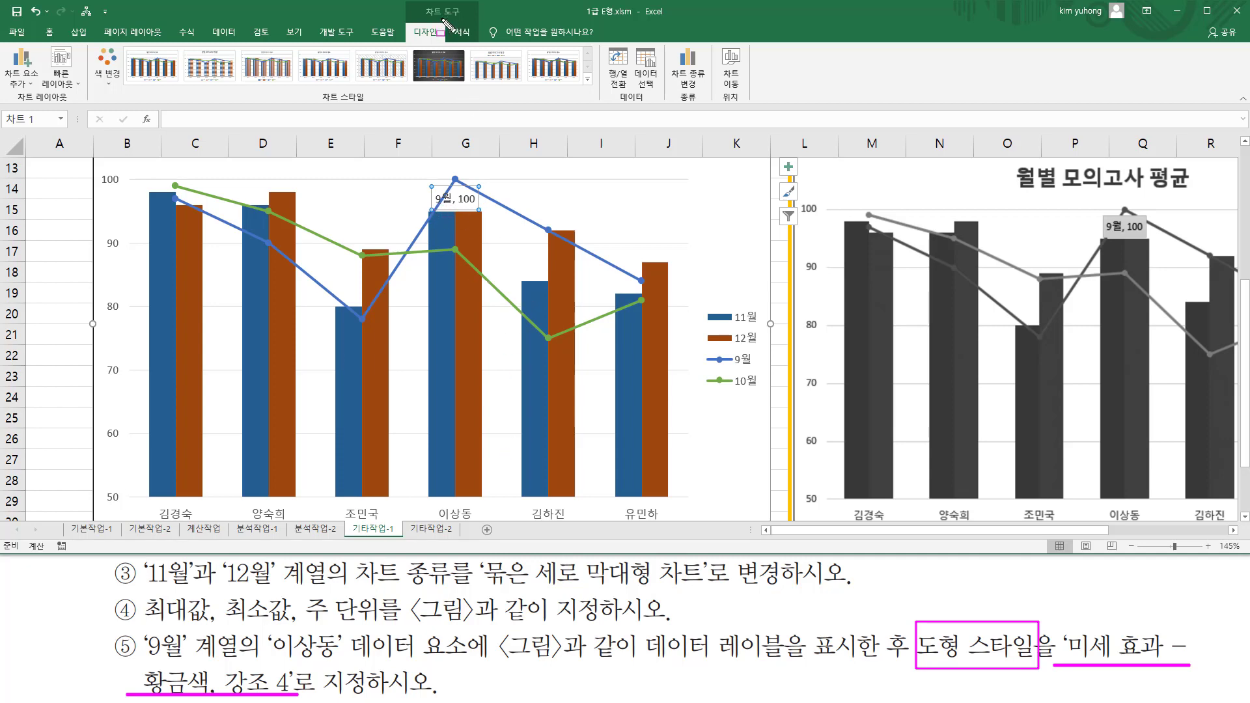
{"action": "left_click_drag", "start_coordinate": [421, 18], "coordinate": [467, 17]}
{"action": "key", "text": "Escape"}
{"action": "left_click", "coordinate": [464, 36]}
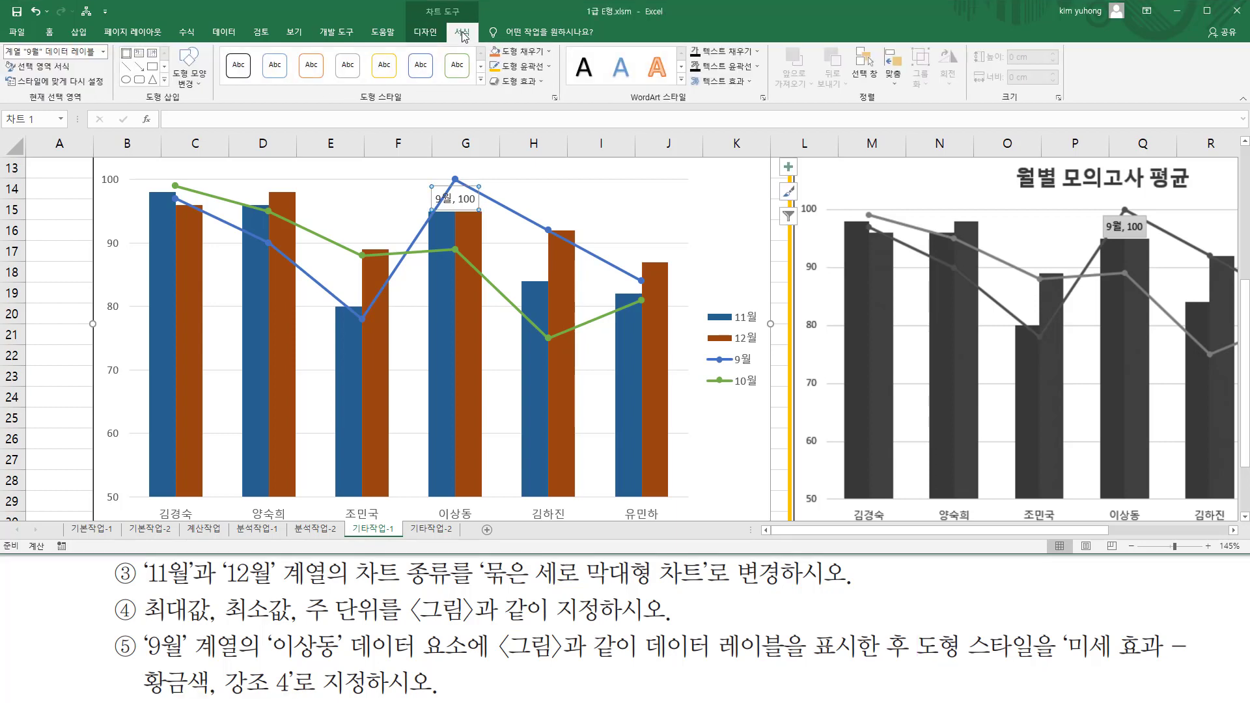
{"action": "left_click_drag", "start_coordinate": [350, 89], "coordinate": [420, 116]}
{"action": "key", "text": "Escape"}
{"action": "left_click", "coordinate": [482, 81]}
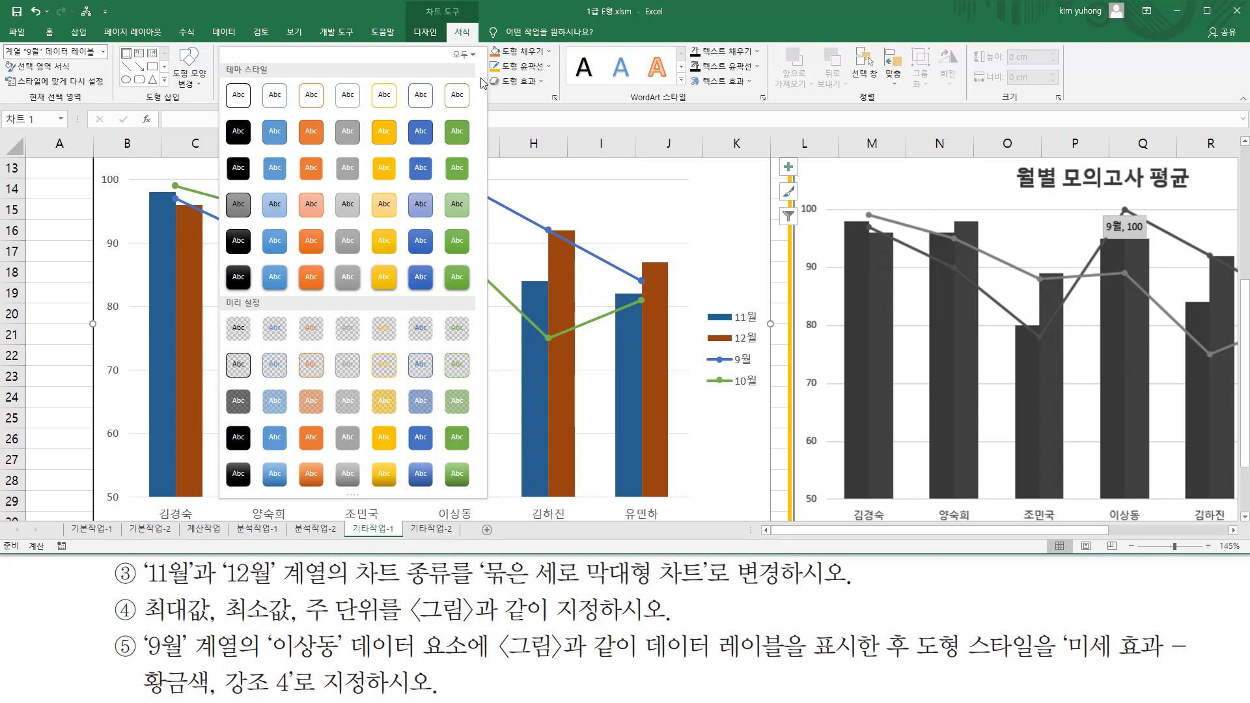
{"action": "key", "text": "ctrl+2"}
{"action": "mouse_move", "coordinate": [368, 189]}
{"action": "left_mouse_down"}
{"action": "mouse_move", "coordinate": [408, 233]}
{"action": "mouse_move", "coordinate": [403, 222]}
{"action": "left_mouse_up"}
{"action": "key", "text": "Escape"}
{"action": "left_click", "coordinate": [479, 80]}
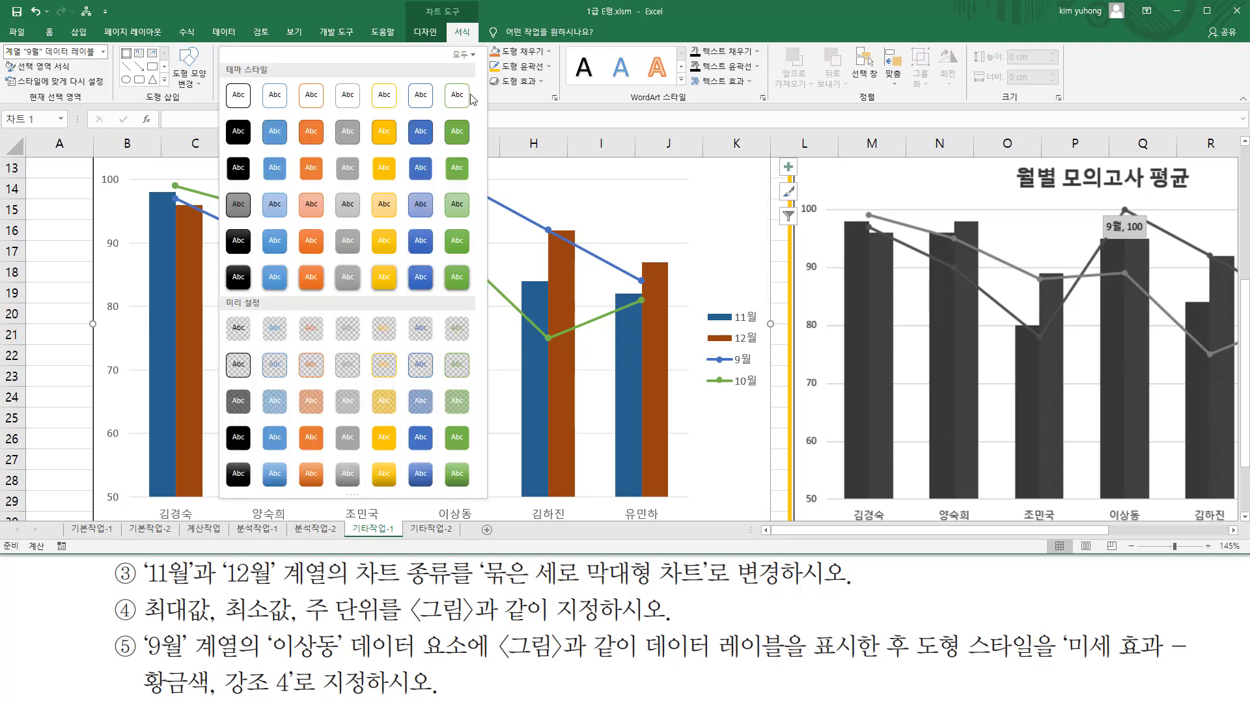
{"action": "left_click", "coordinate": [377, 205]}
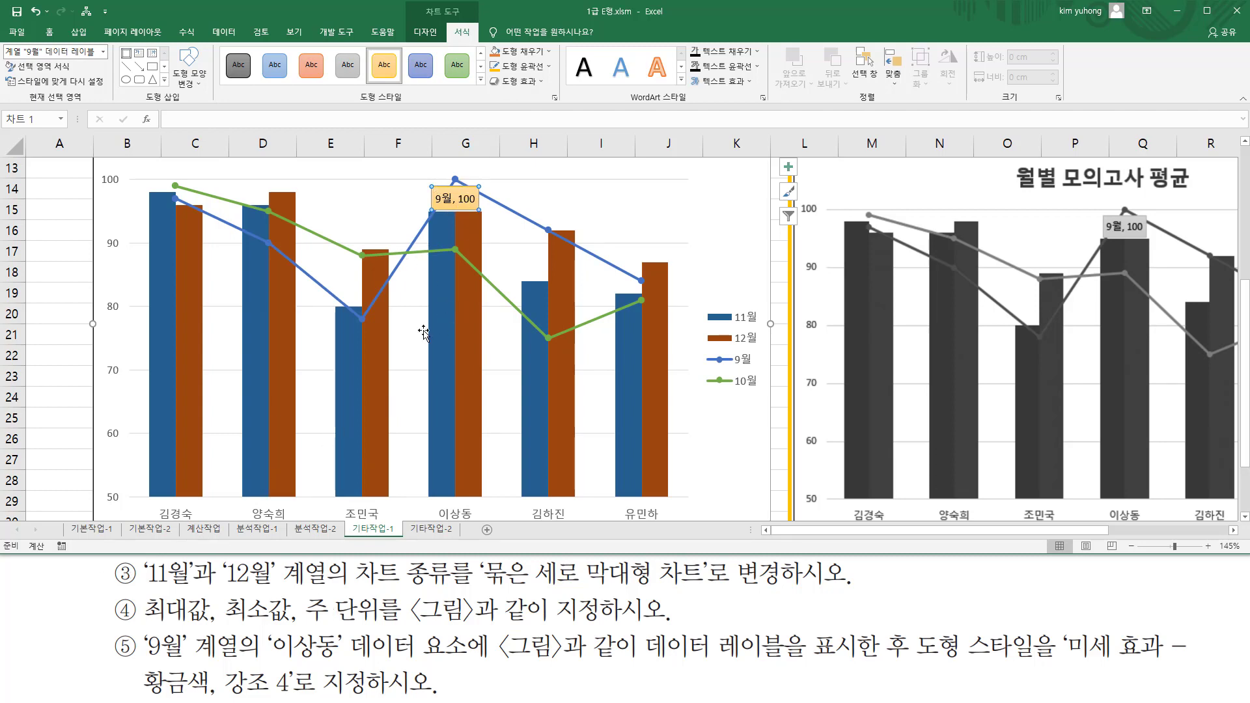
Deselect the chart and compare the whole finished chart with the reference picture beside it
{"action": "left_click", "coordinate": [781, 275]}
{"action": "scroll", "coordinate": [781, 275], "scroll_direction": "down", "scroll_amount": 2, "text": "ctrl"}
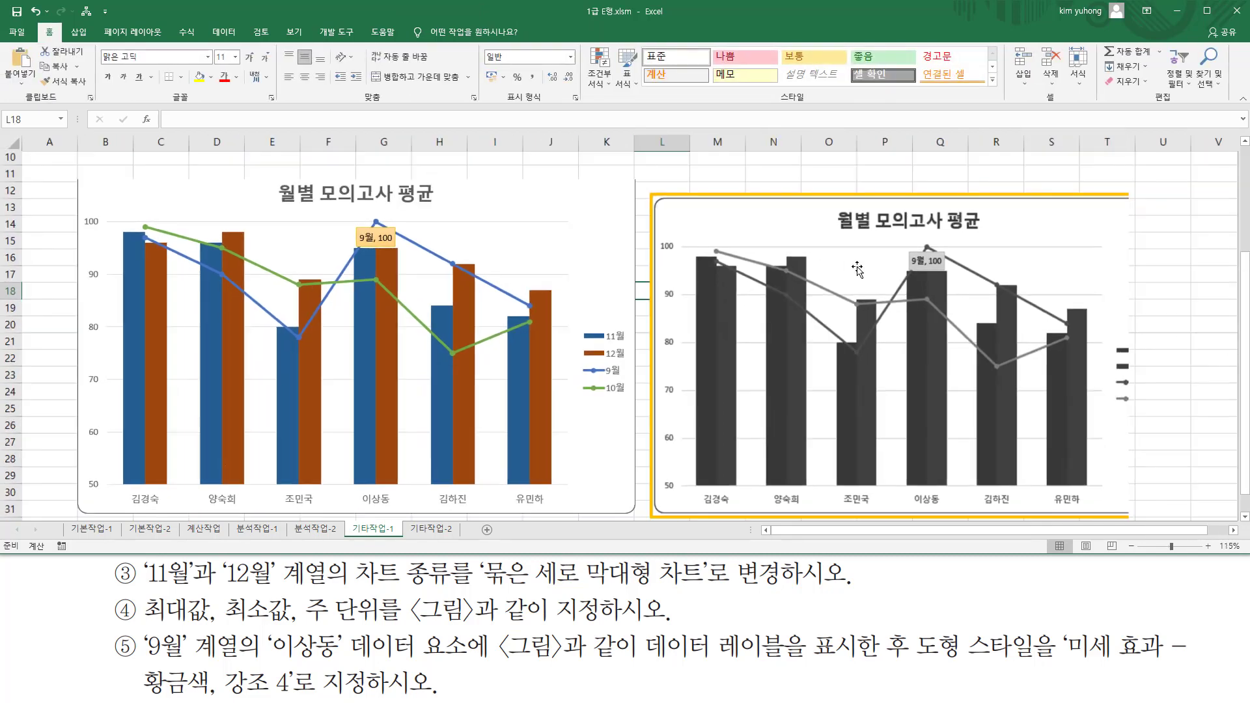
{"action": "left_click_drag", "start_coordinate": [633, 189], "coordinate": [1143, 500]}
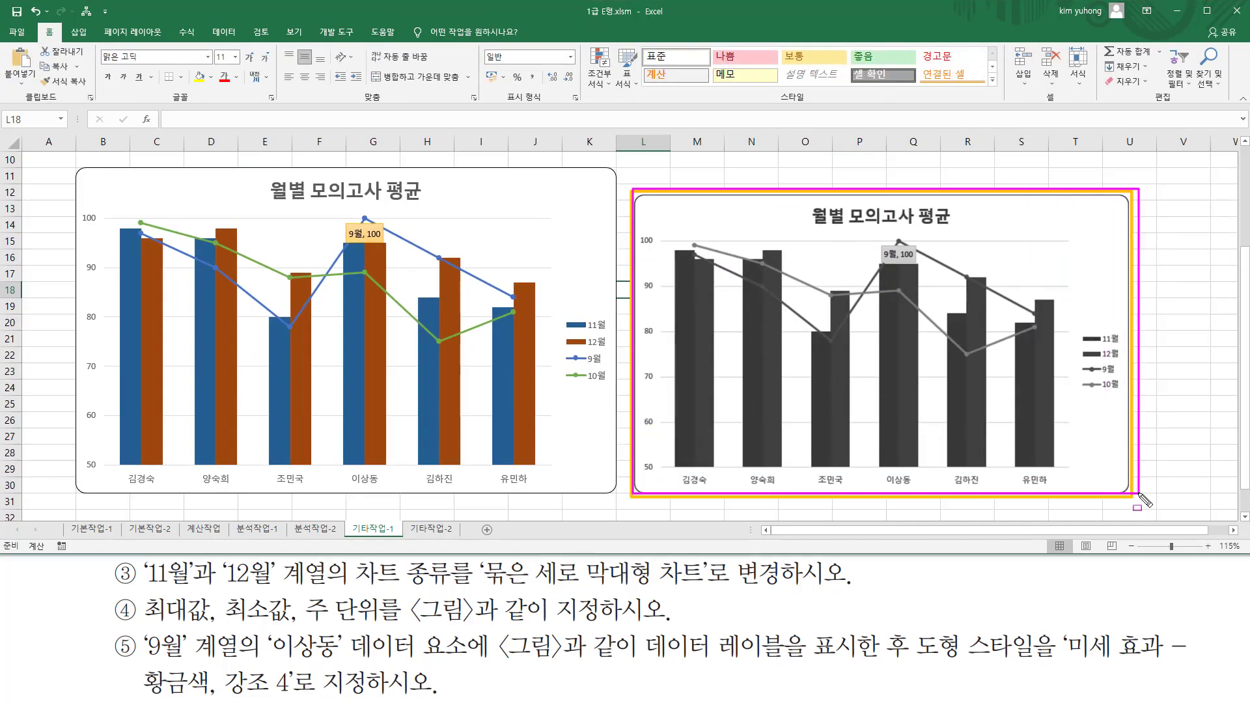
{"action": "mouse_move", "coordinate": [81, 159]}
{"action": "left_mouse_down"}
{"action": "mouse_move", "coordinate": [106, 252]}
{"action": "mouse_move", "coordinate": [615, 492]}
{"action": "left_mouse_up"}
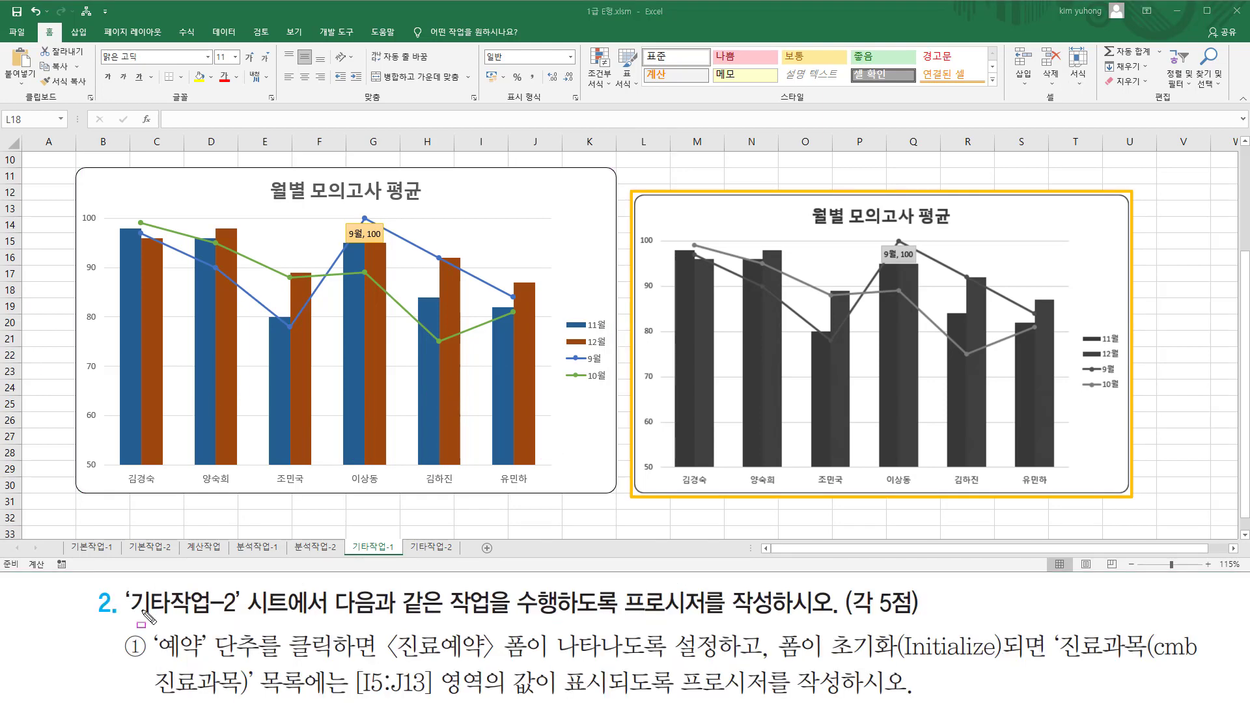
Switch to the 기타작업-2 sheet for exercise 2 on writing procedures
{"action": "left_click_drag", "start_coordinate": [122, 582], "coordinate": [242, 618]}
{"action": "mouse_move", "coordinate": [409, 530]}
{"action": "left_mouse_down"}
{"action": "mouse_move", "coordinate": [430, 553]}
{"action": "mouse_move", "coordinate": [459, 555]}
{"action": "left_mouse_up"}
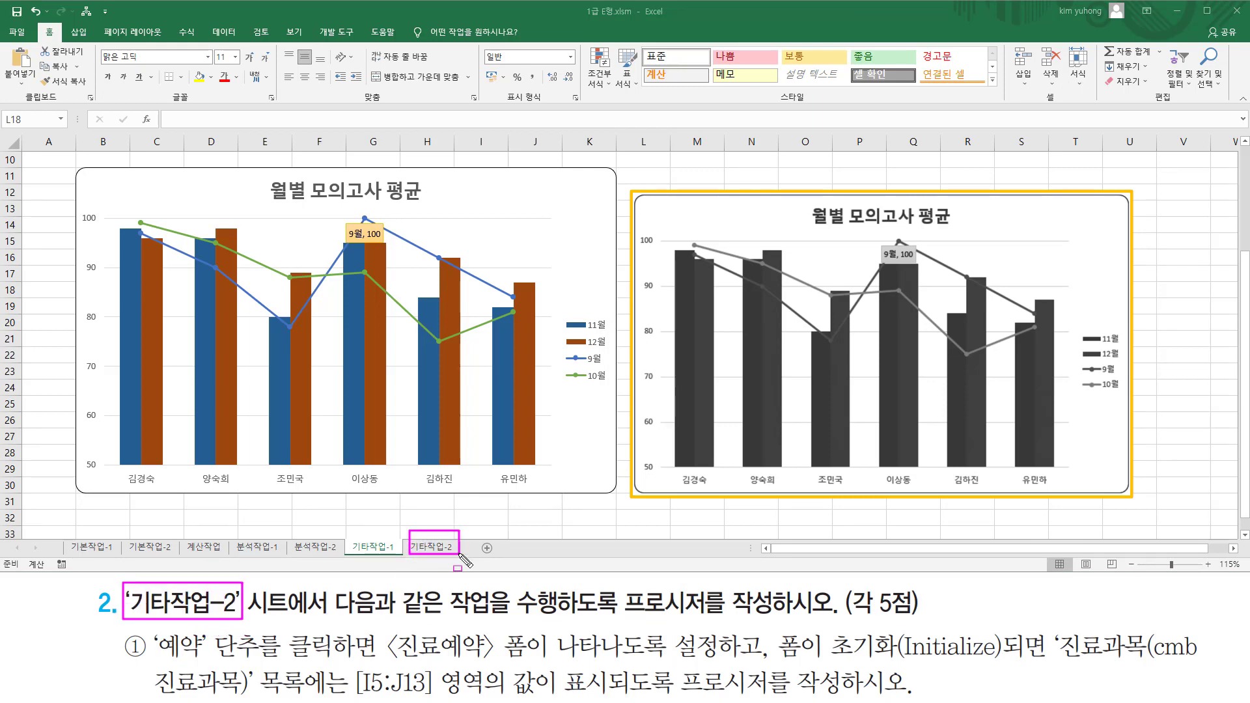
{"action": "key", "text": "Escape"}
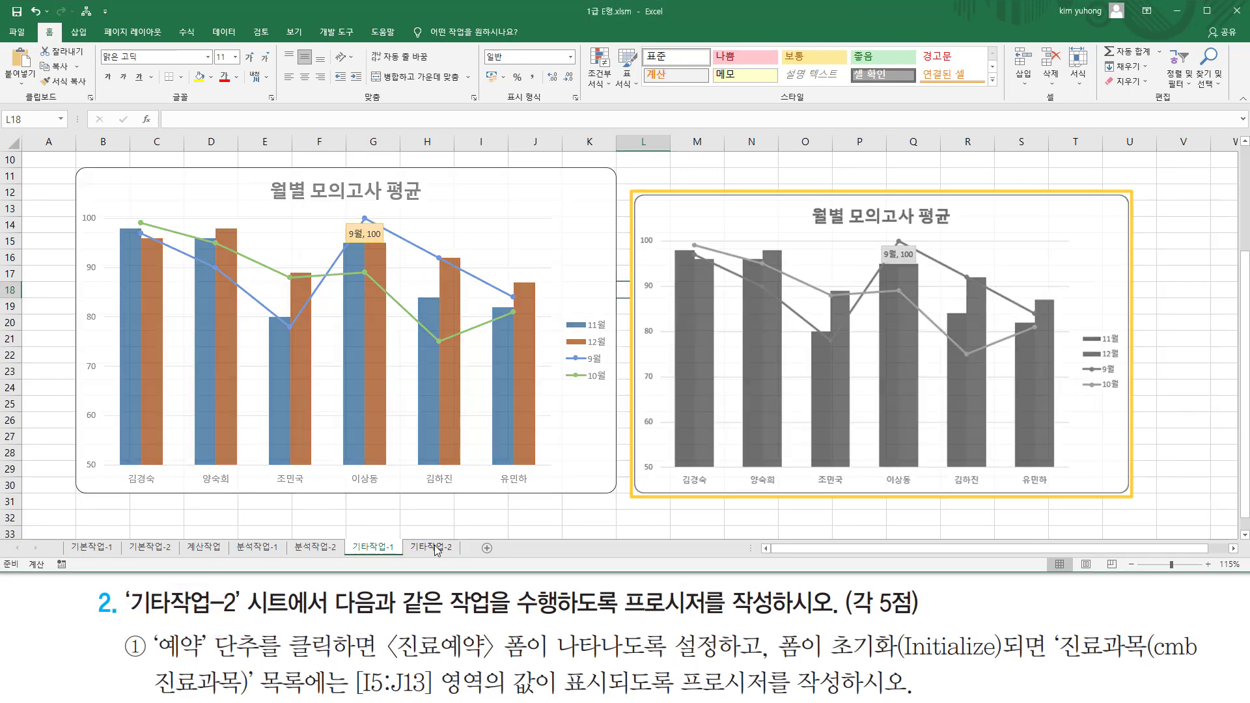
{"action": "left_click", "coordinate": [433, 546]}
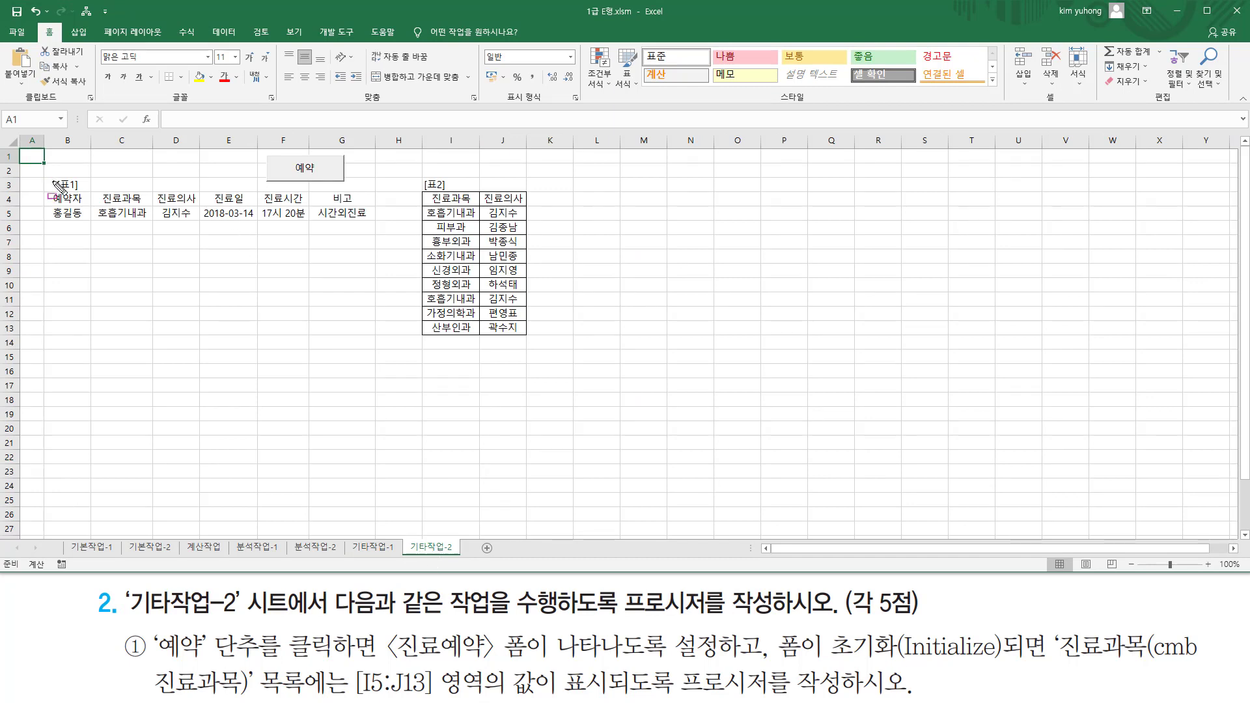
Examine 표1, 표2 and the 예약 button, and read instruction ① about showing the 진료예약 form and its initialization
{"action": "left_click_drag", "start_coordinate": [44, 172], "coordinate": [369, 231]}
{"action": "left_click_drag", "start_coordinate": [400, 172], "coordinate": [532, 337]}
{"action": "mouse_move", "coordinate": [281, 144]}
{"action": "left_mouse_down"}
{"action": "mouse_move", "coordinate": [335, 195]}
{"action": "mouse_move", "coordinate": [351, 186]}
{"action": "left_mouse_up"}
{"action": "key", "text": "Escape"}
{"action": "scroll", "coordinate": [263, 258], "scroll_direction": "up", "scroll_amount": 3}
{"action": "scroll", "coordinate": [266, 258], "scroll_direction": "up", "scroll_amount": 1}
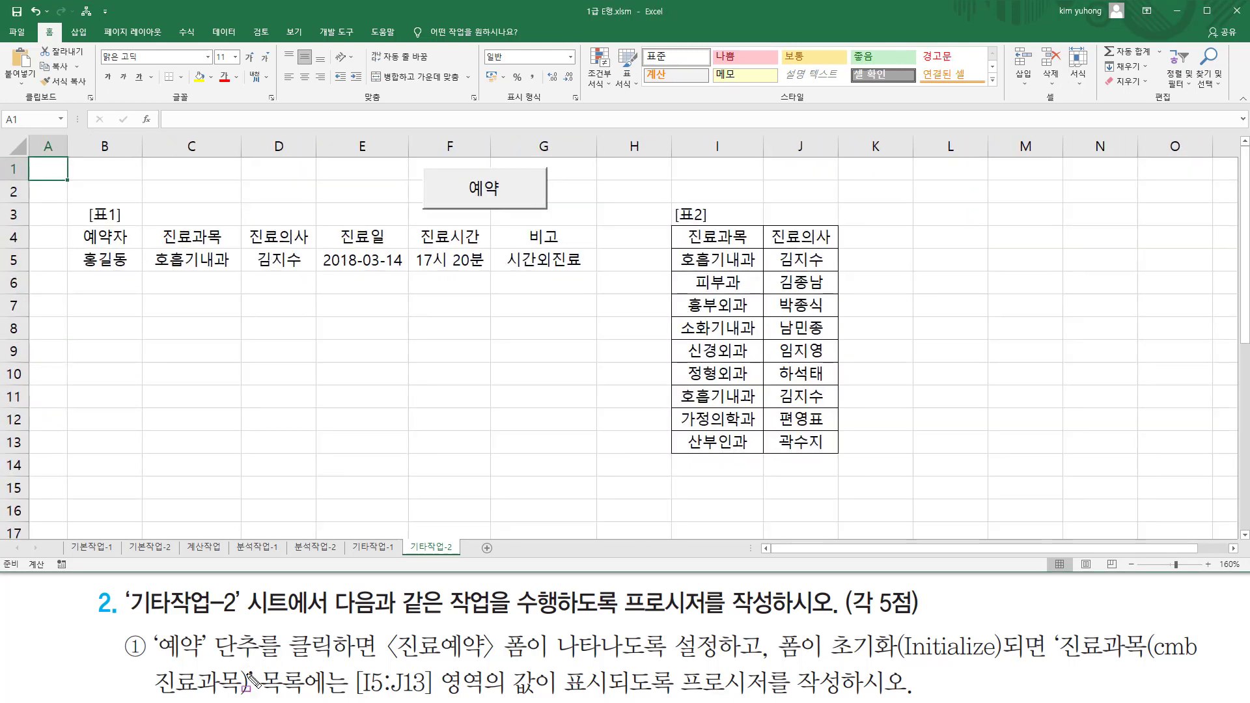
{"action": "key", "text": "ctrl+2"}
{"action": "mouse_move", "coordinate": [155, 660]}
{"action": "left_mouse_down"}
{"action": "mouse_move", "coordinate": [198, 662]}
{"action": "mouse_move", "coordinate": [206, 632]}
{"action": "left_mouse_up"}
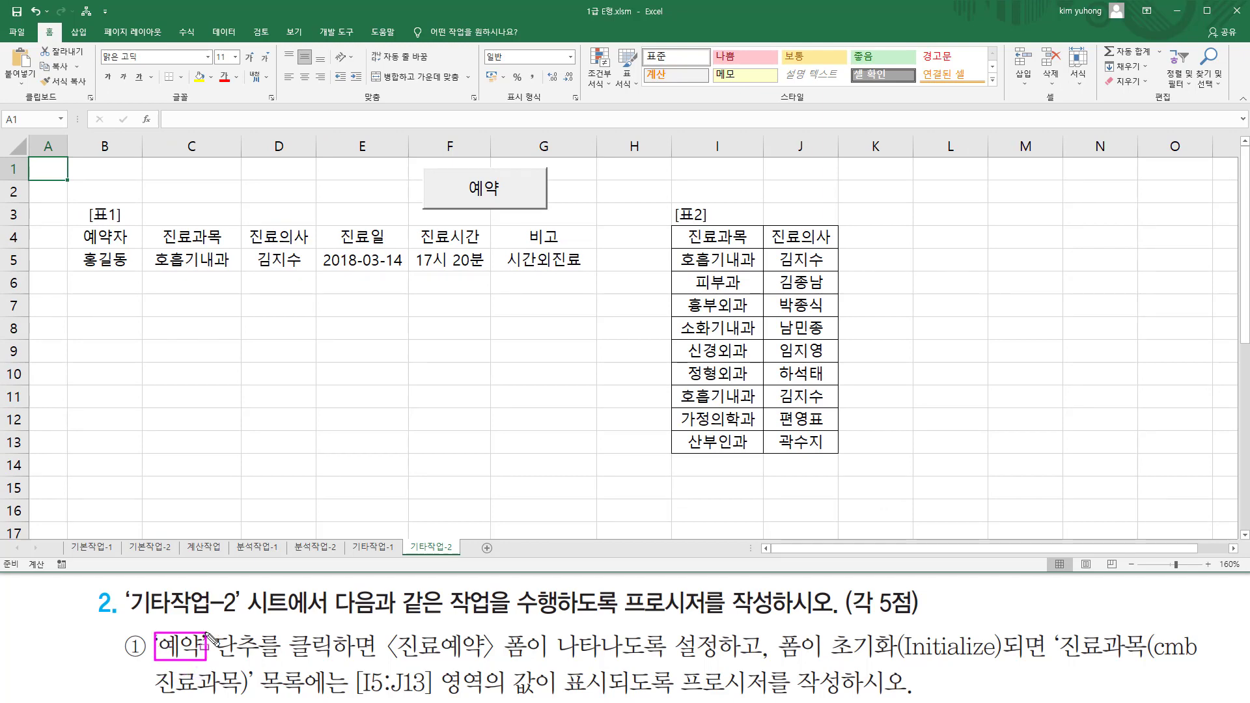
{"action": "left_click_drag", "start_coordinate": [446, 174], "coordinate": [531, 199]}
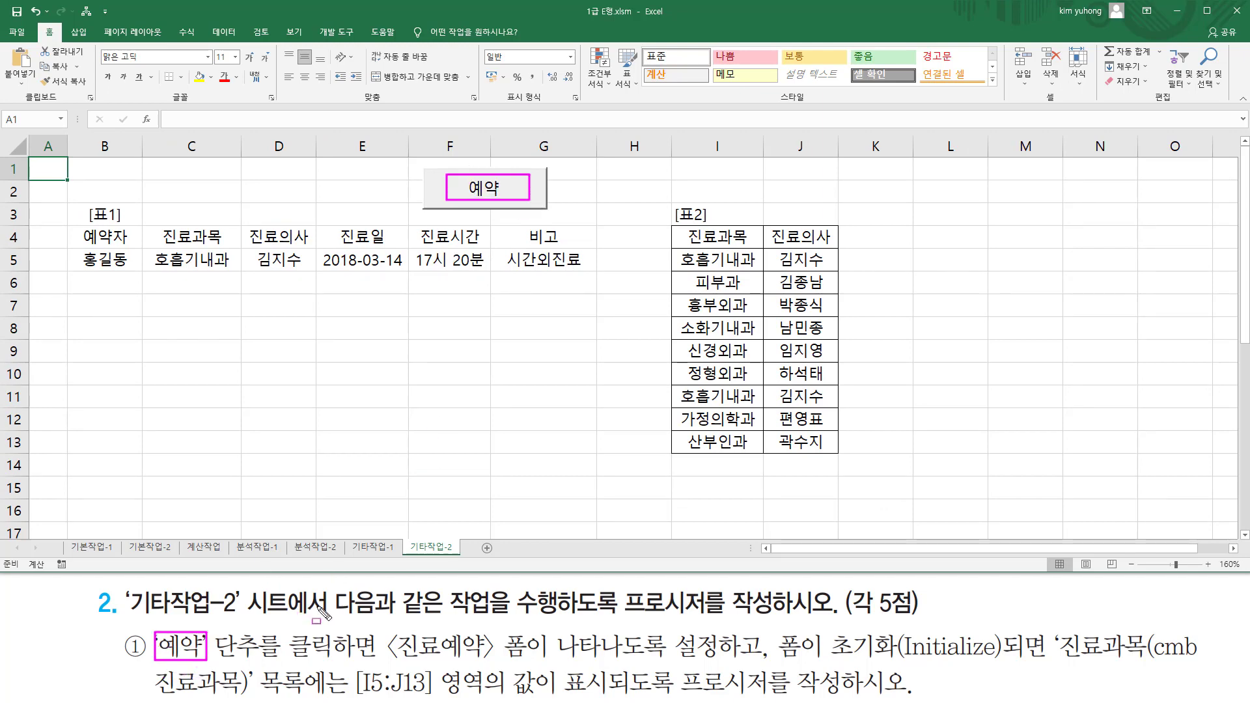
{"action": "mouse_move", "coordinate": [385, 661]}
{"action": "left_mouse_down"}
{"action": "mouse_move", "coordinate": [490, 662]}
{"action": "mouse_move", "coordinate": [498, 630]}
{"action": "mouse_move", "coordinate": [720, 660]}
{"action": "left_mouse_up"}
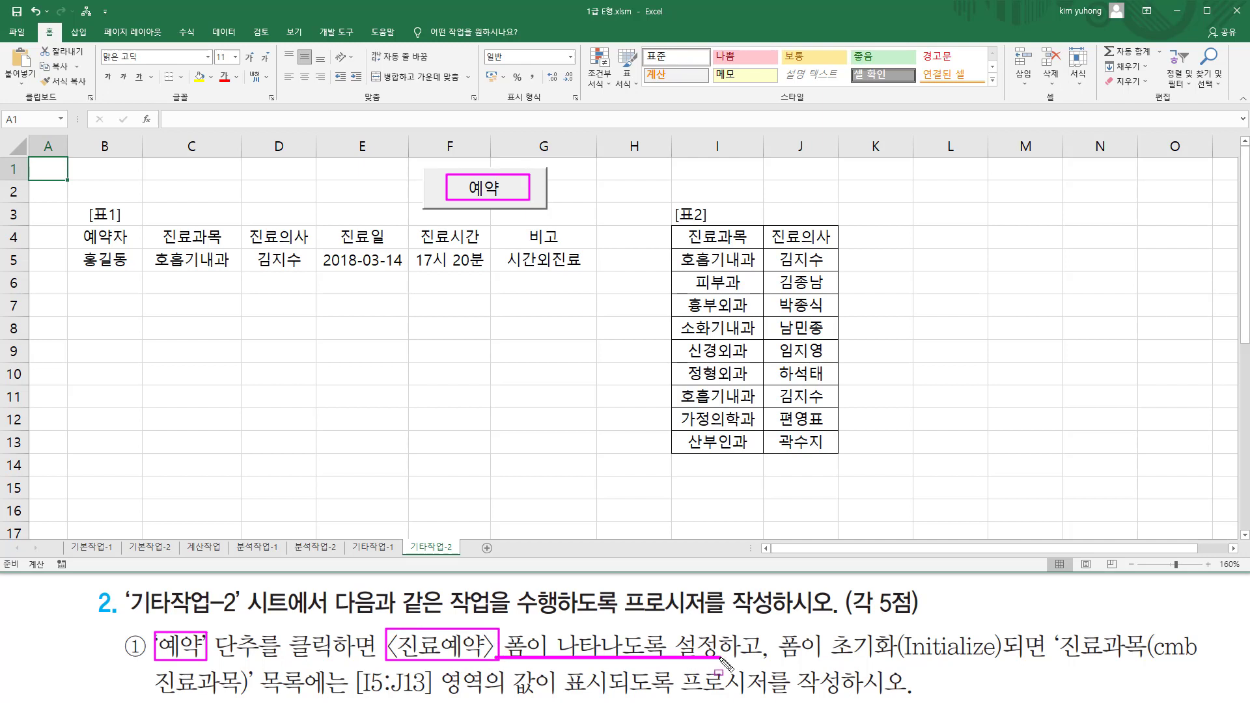
{"action": "left_click_drag", "start_coordinate": [772, 621], "coordinate": [772, 681]}
{"action": "key", "text": "Escape"}
Turn on design mode and open the click event procedure of the 예약 button
{"action": "left_click", "coordinate": [342, 34]}
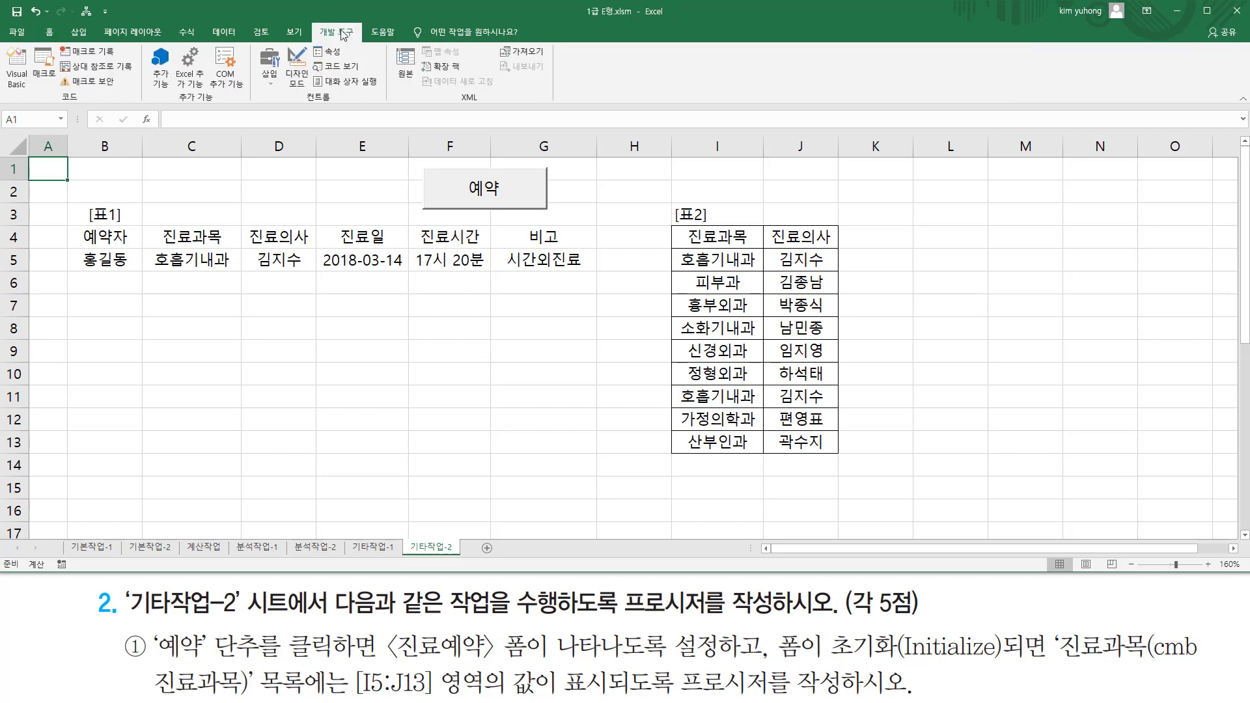
{"action": "left_click", "coordinate": [297, 66]}
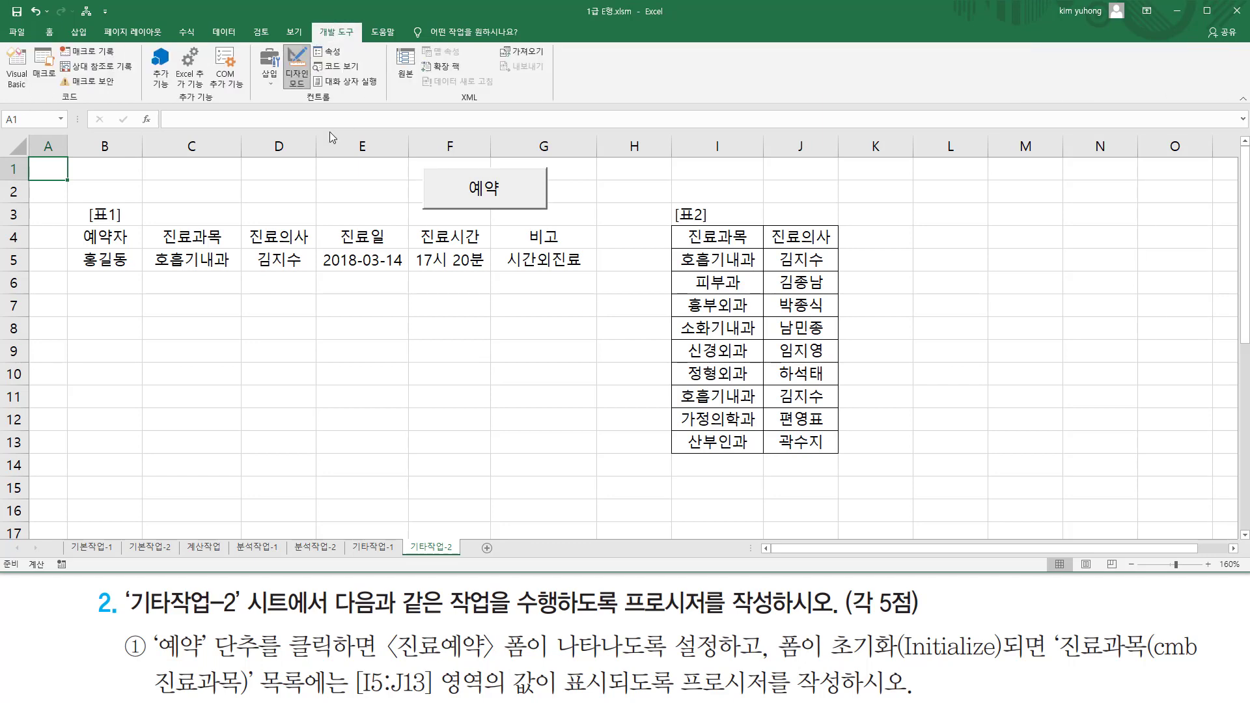
{"action": "left_click", "coordinate": [458, 201]}
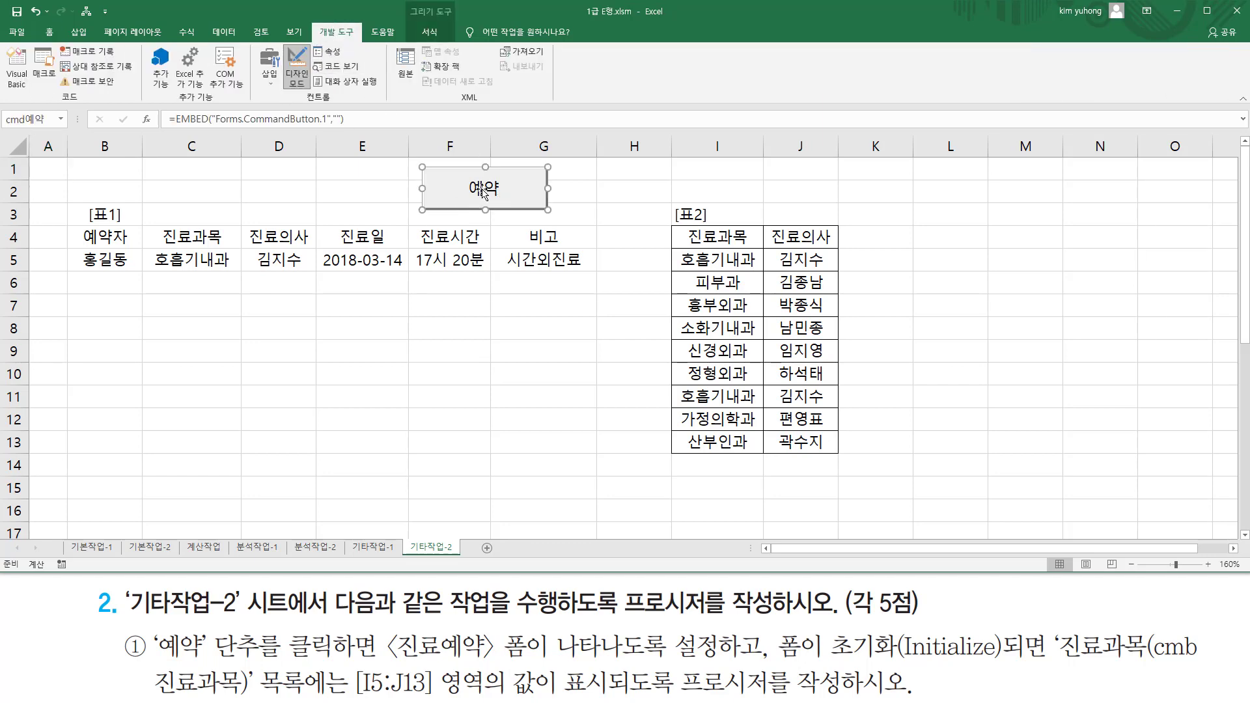
{"action": "double_click", "coordinate": [448, 195]}
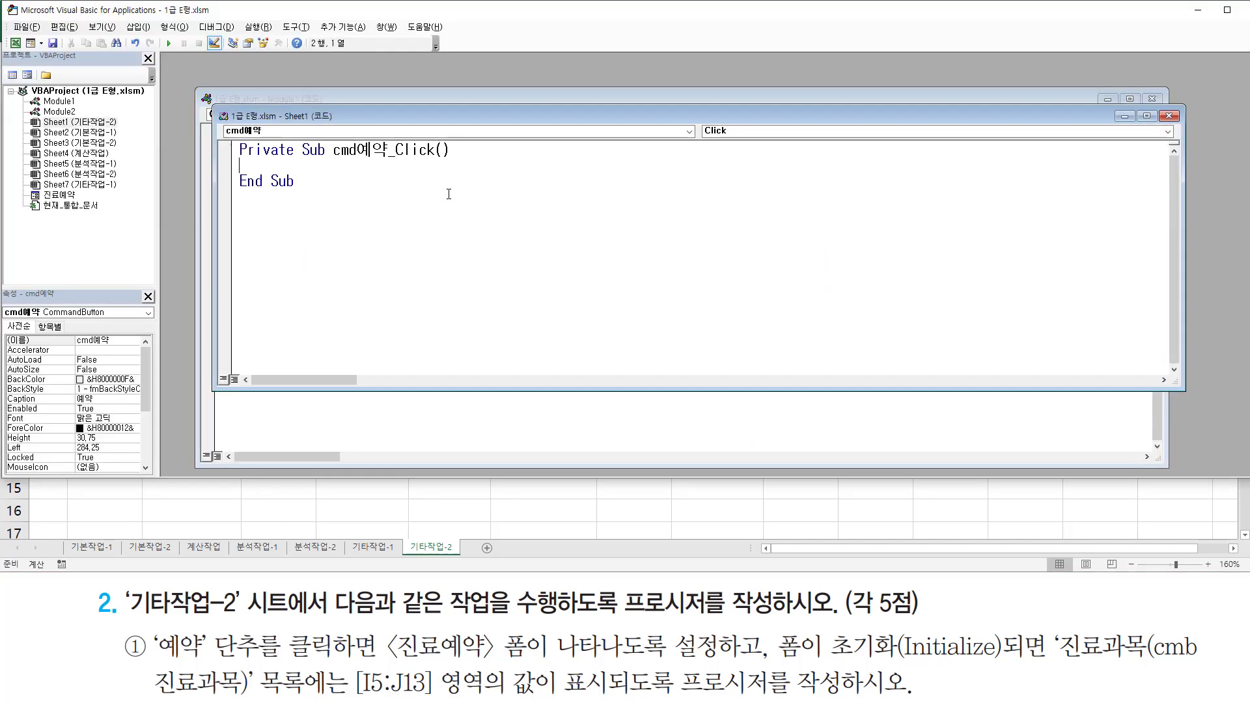
{"action": "left_click_drag", "start_coordinate": [329, 159], "coordinate": [438, 159]}
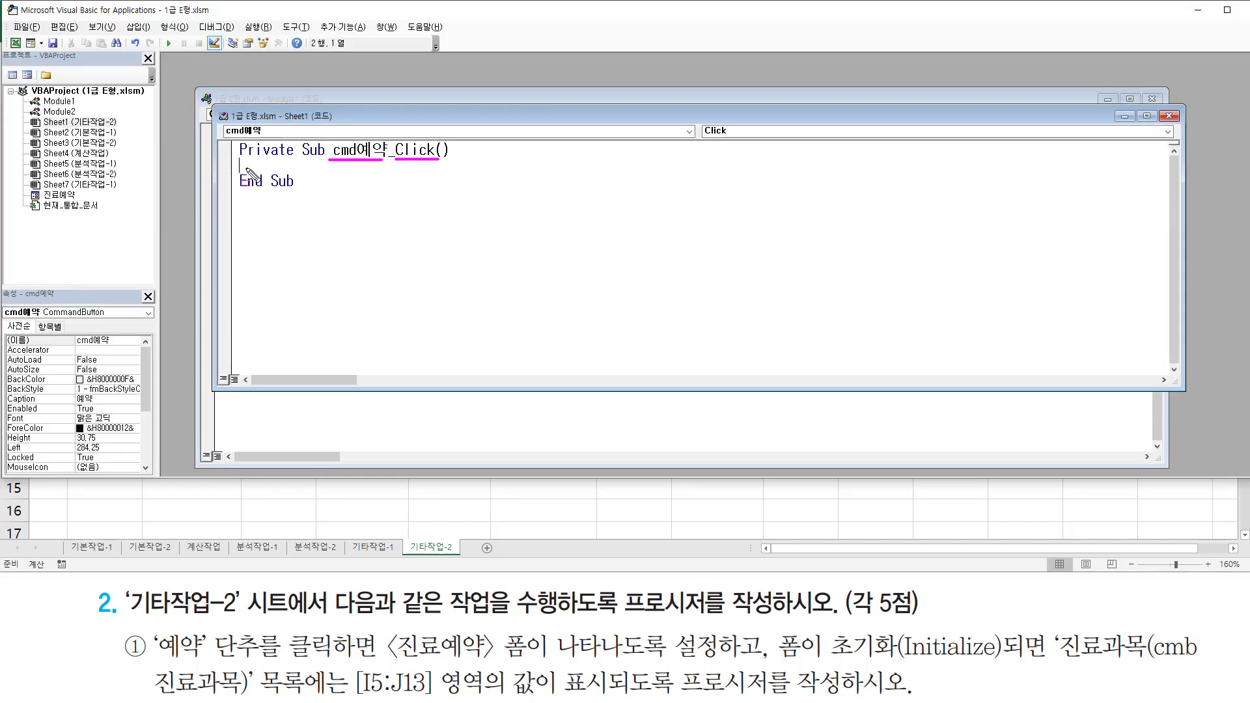
{"action": "left_click_drag", "start_coordinate": [242, 161], "coordinate": [293, 170]}
{"action": "key", "text": "Escape"}
Write the statement 진료예약.Show inside the cmd예약_Click procedure
{"action": "key", "text": "Return"}
{"action": "key", "text": "Return"}
{"action": "type", "text": "ㅈ"}
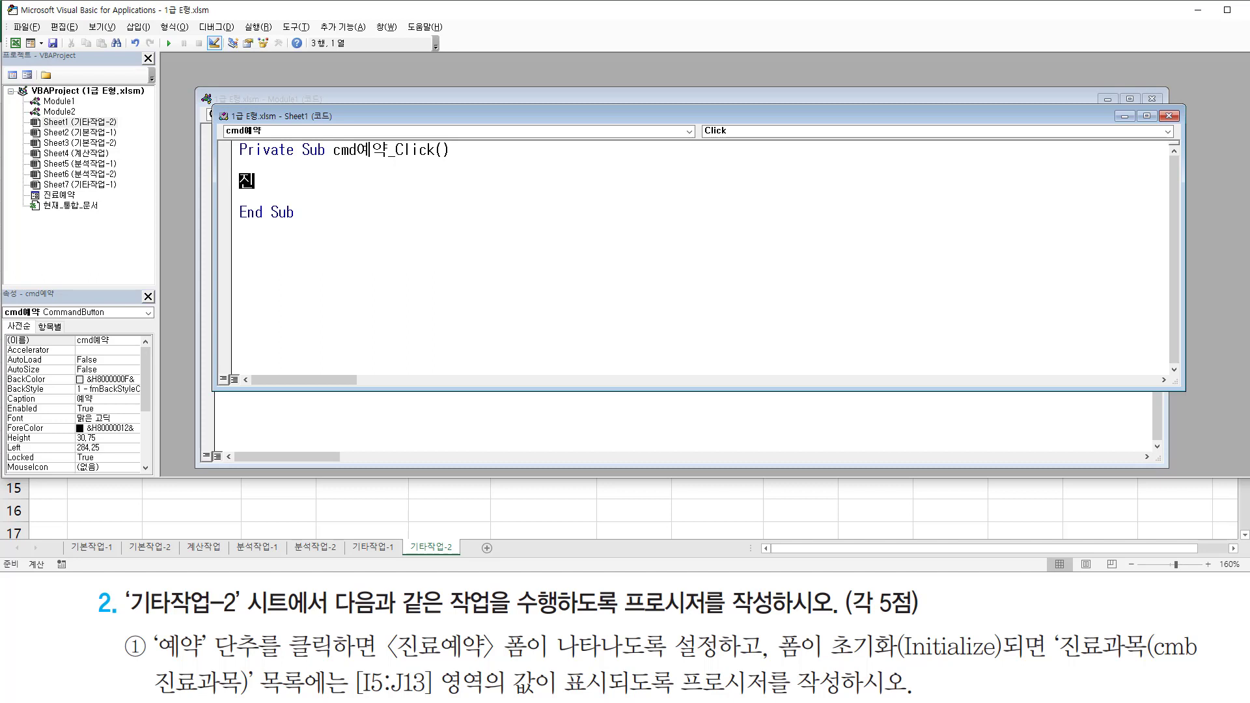
{"action": "type", "text": "료예약"}
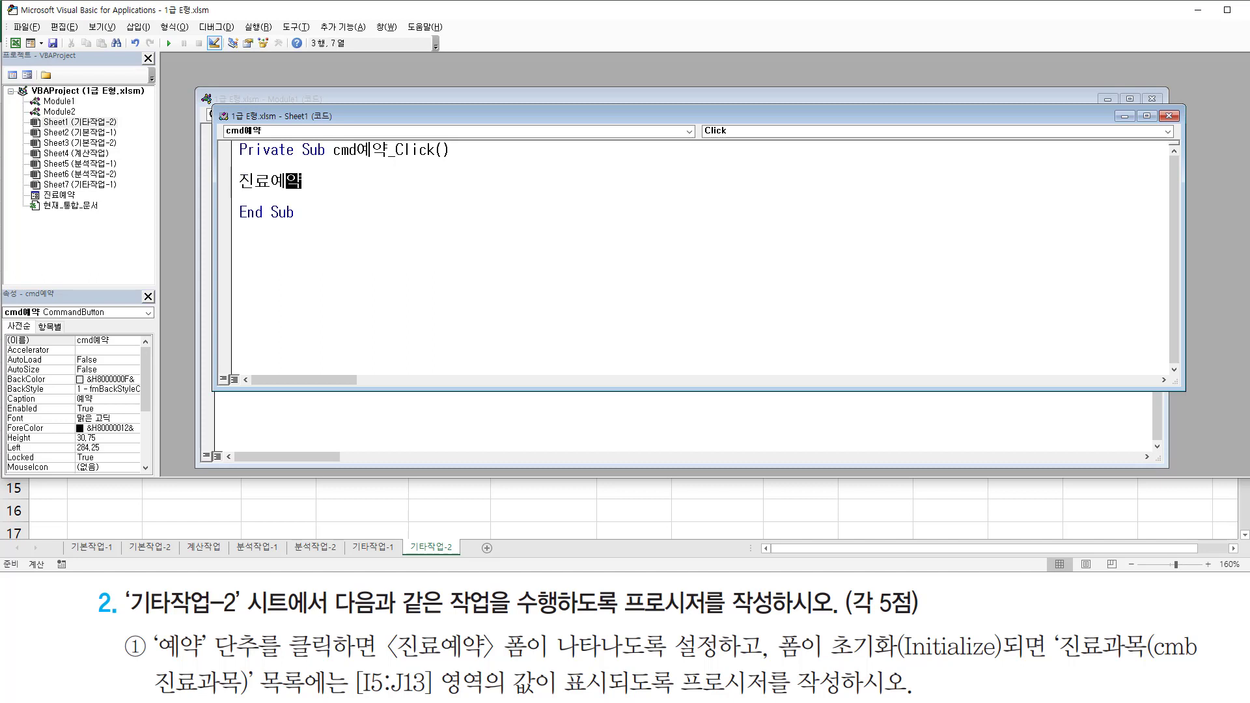
{"action": "type", "text": ".show"}
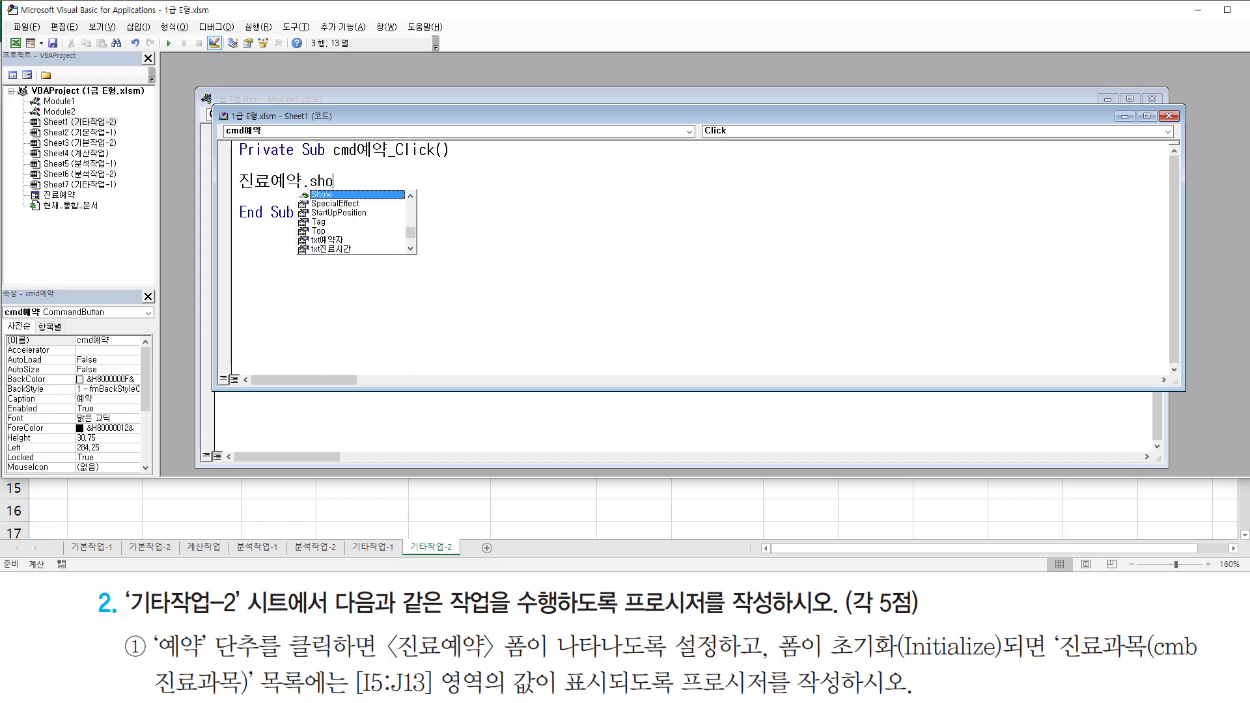
{"action": "key", "text": "Tab"}
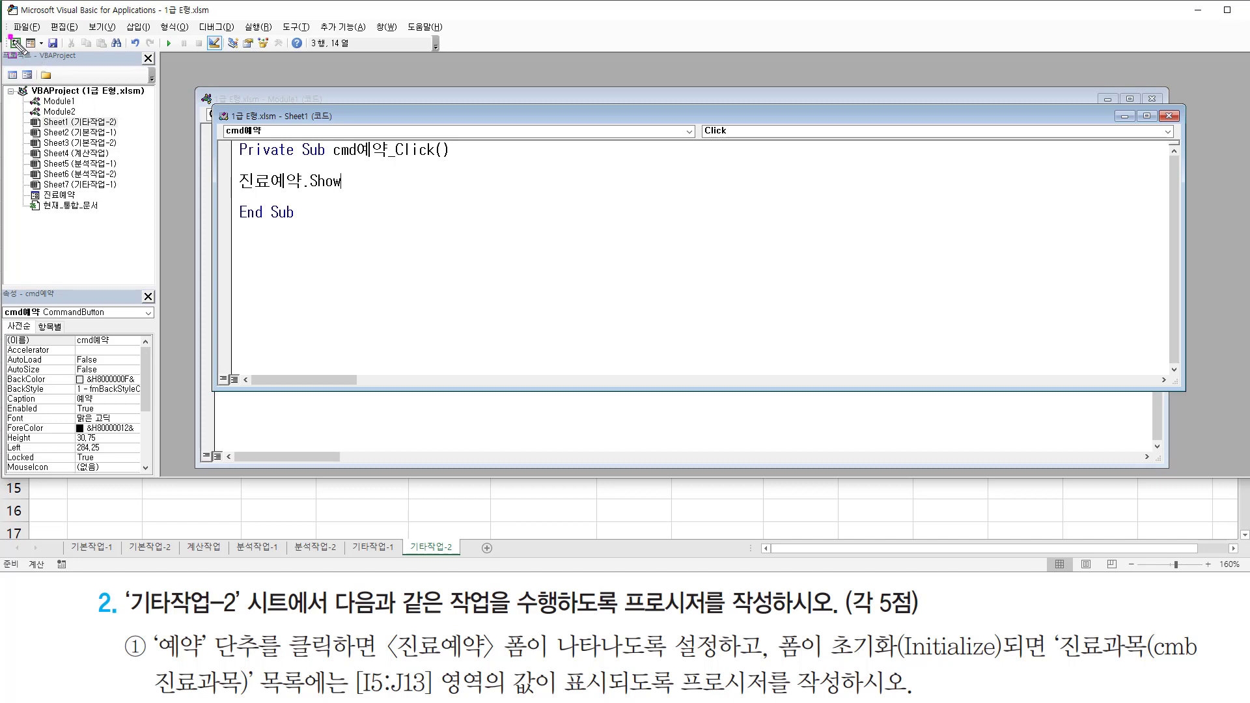
Return to the 기타작업-2 sheet, leave design mode, and test the 예약 button, moving the 진료예약 form below 표1
{"action": "left_click", "coordinate": [15, 43]}
{"action": "left_click", "coordinate": [310, 69]}
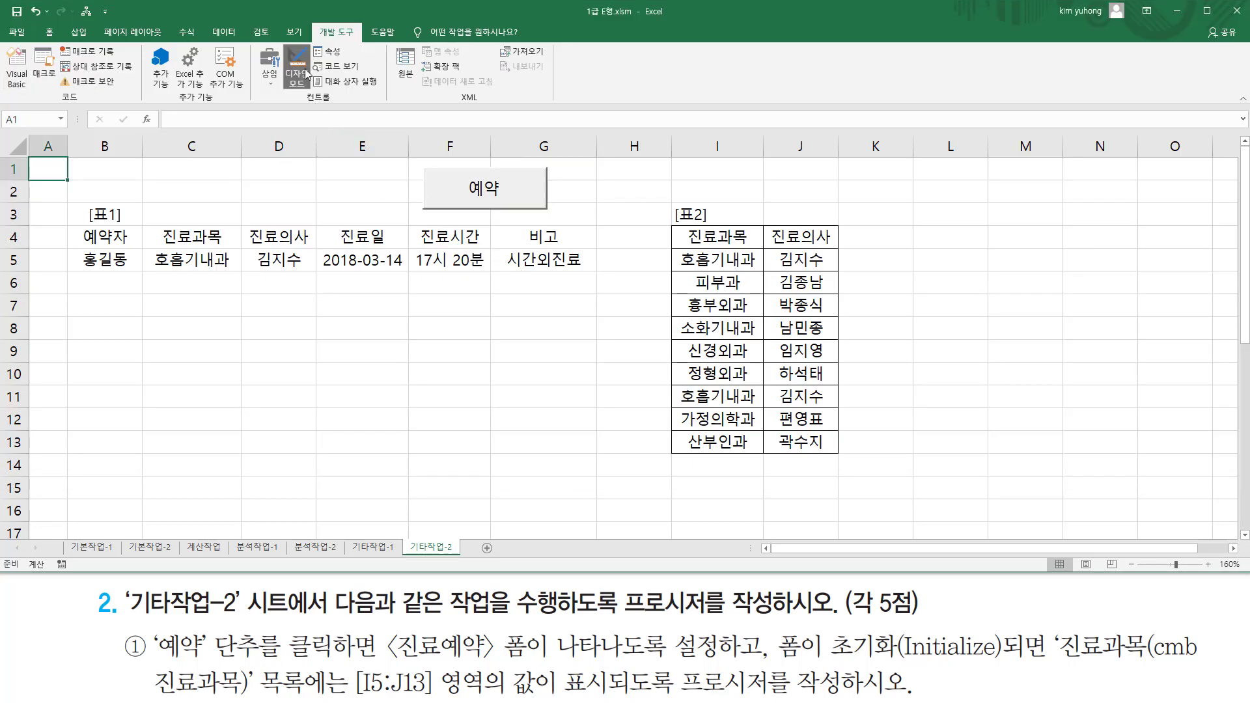
{"action": "left_click", "coordinate": [487, 197]}
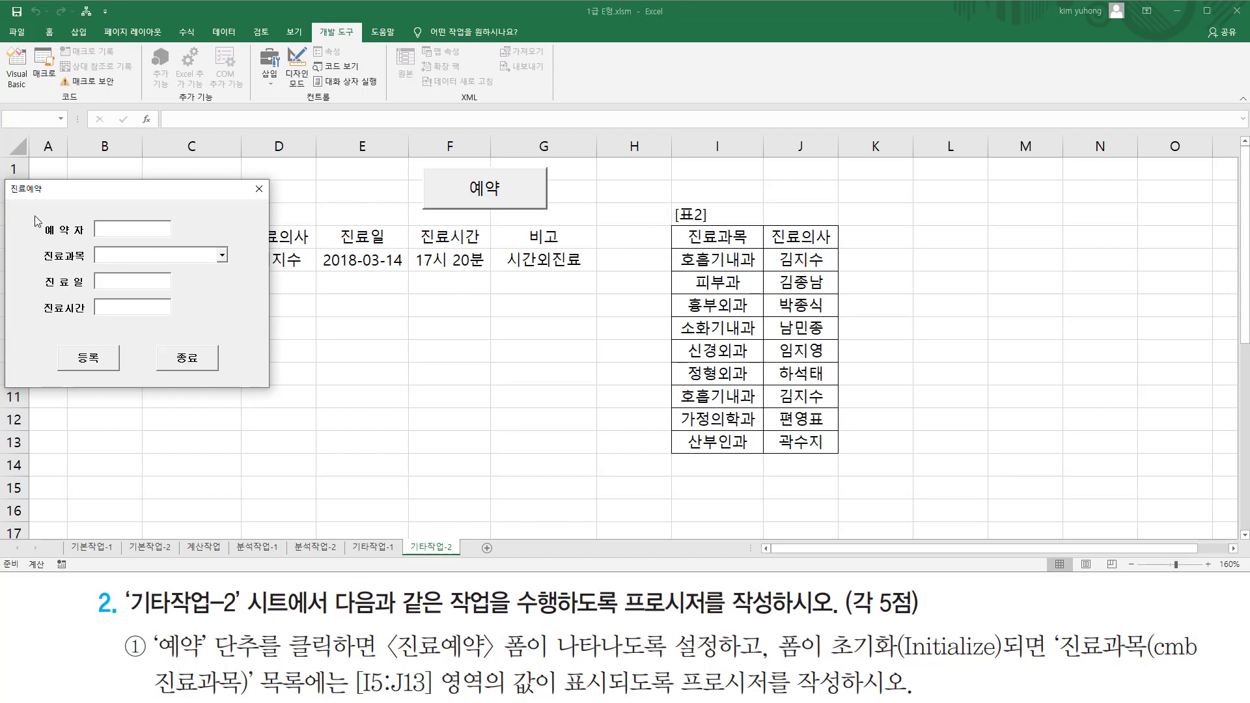
{"action": "left_click_drag", "start_coordinate": [71, 192], "coordinate": [395, 311]}
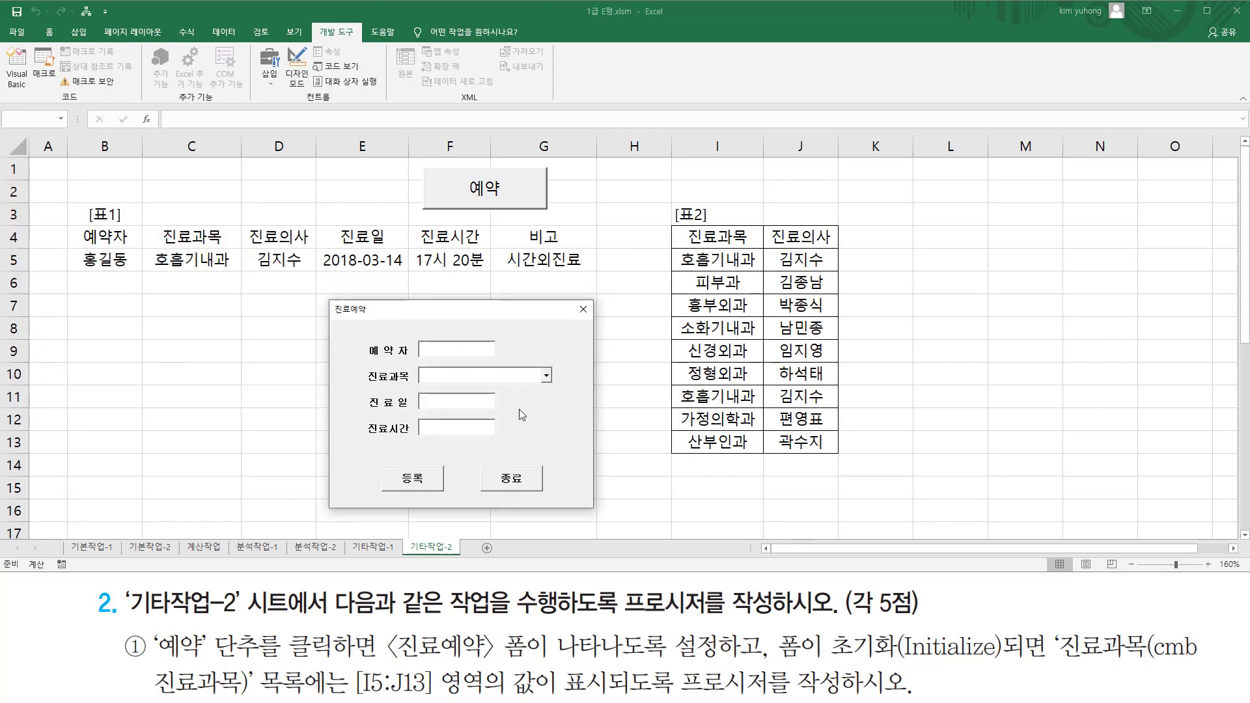
Read the initialization requirement in instruction ① and compare the form's 진료과목 list with the range I5:J13 in 표2
{"action": "mouse_move", "coordinate": [774, 625]}
{"action": "left_mouse_down"}
{"action": "mouse_move", "coordinate": [775, 680]}
{"action": "mouse_move", "coordinate": [803, 660]}
{"action": "mouse_move", "coordinate": [1215, 661]}
{"action": "left_mouse_up"}
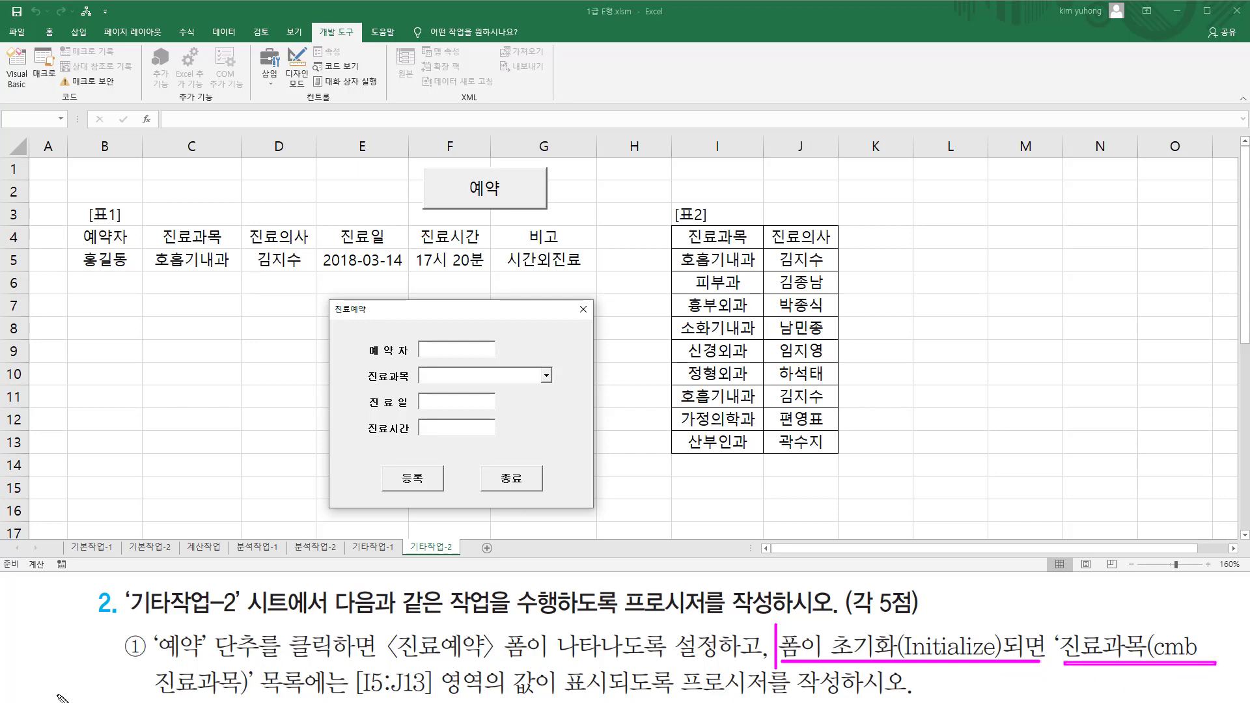
{"action": "left_click_drag", "start_coordinate": [142, 692], "coordinate": [254, 694]}
{"action": "mouse_move", "coordinate": [354, 664]}
{"action": "left_mouse_down"}
{"action": "mouse_move", "coordinate": [424, 697]}
{"action": "mouse_move", "coordinate": [815, 698]}
{"action": "left_mouse_up"}
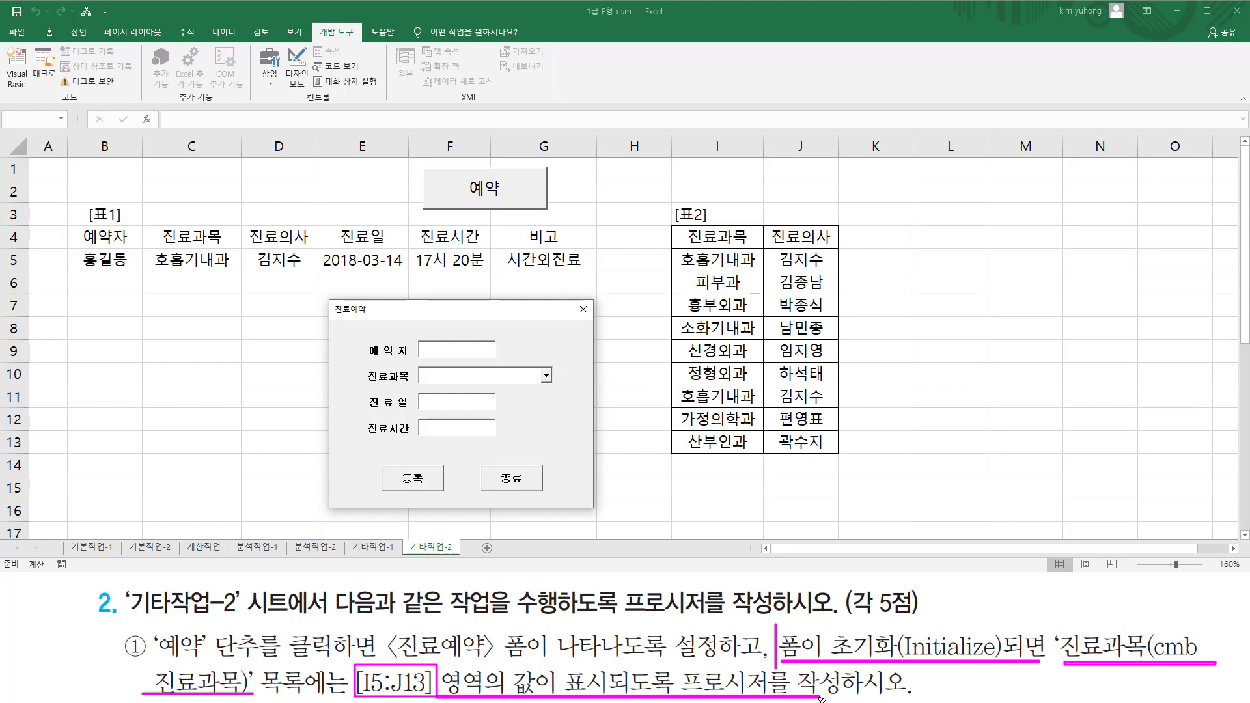
{"action": "left_click_drag", "start_coordinate": [411, 364], "coordinate": [551, 385]}
{"action": "key", "text": "Escape"}
{"action": "left_click", "coordinate": [546, 378]}
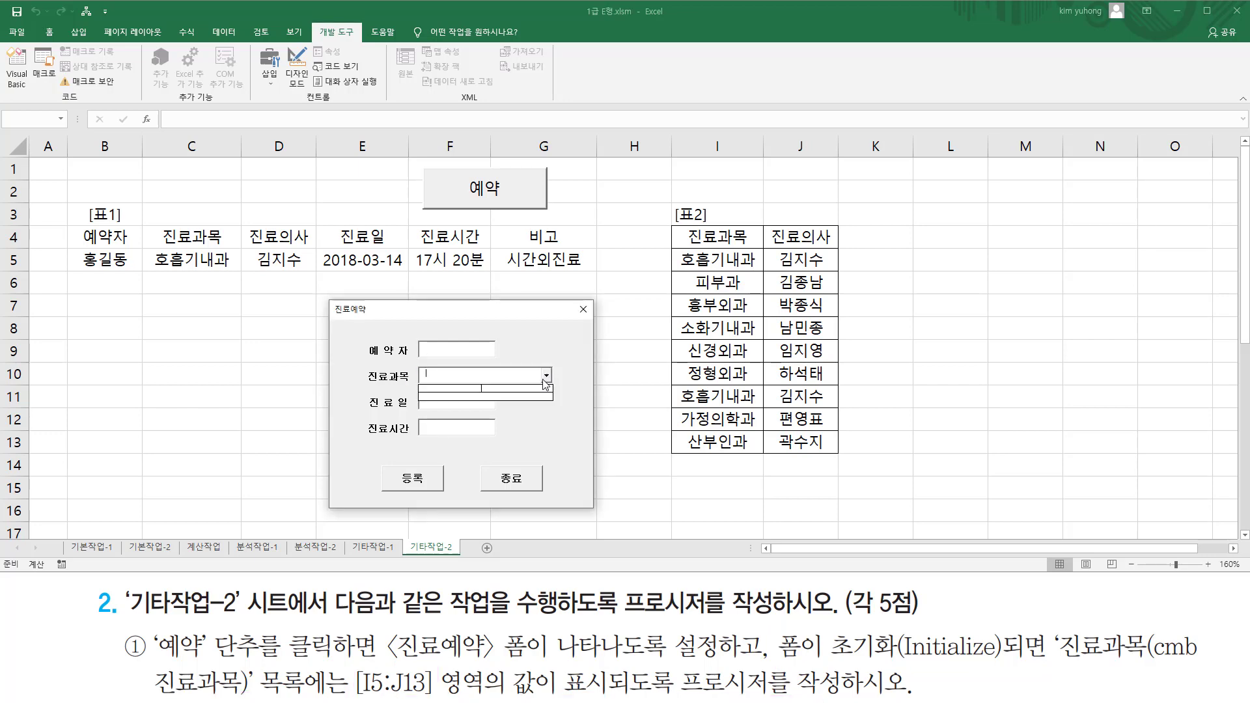
{"action": "left_click", "coordinate": [545, 377]}
{"action": "mouse_move", "coordinate": [682, 252]}
{"action": "left_mouse_down"}
{"action": "mouse_move", "coordinate": [774, 279]}
{"action": "mouse_move", "coordinate": [808, 448]}
{"action": "mouse_move", "coordinate": [836, 451]}
{"action": "left_mouse_up"}
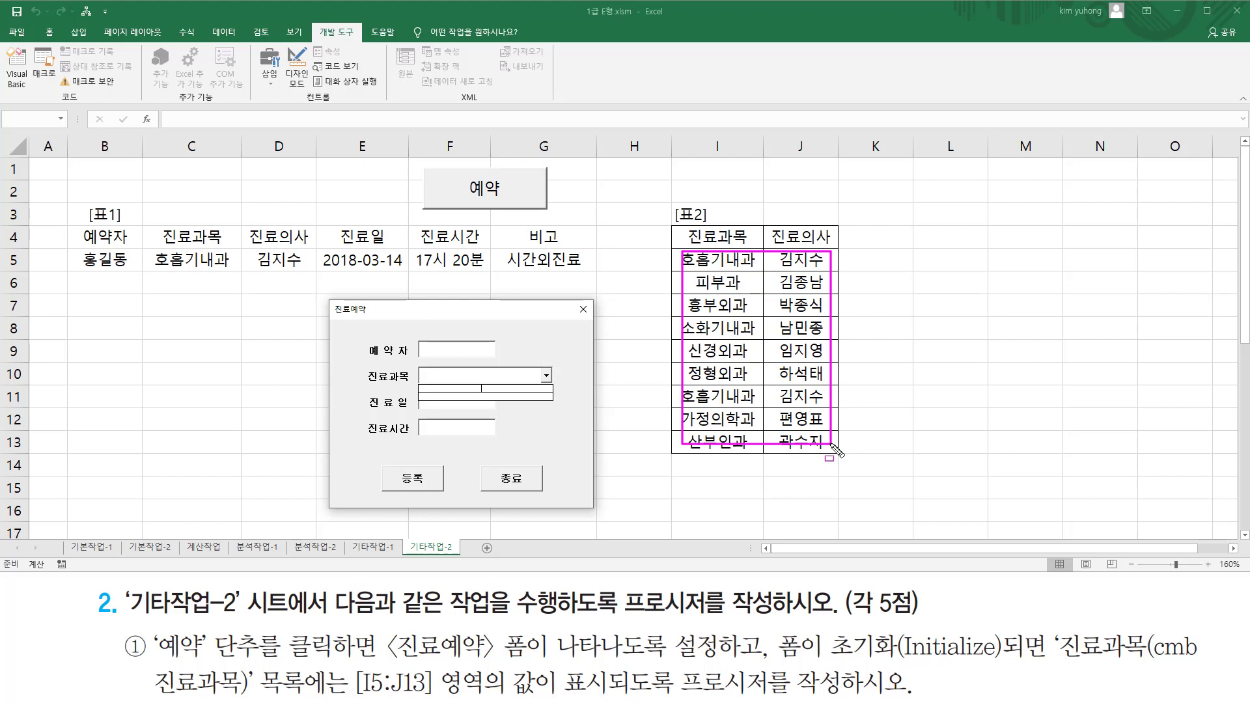
{"action": "left_click_drag", "start_coordinate": [417, 385], "coordinate": [554, 395]}
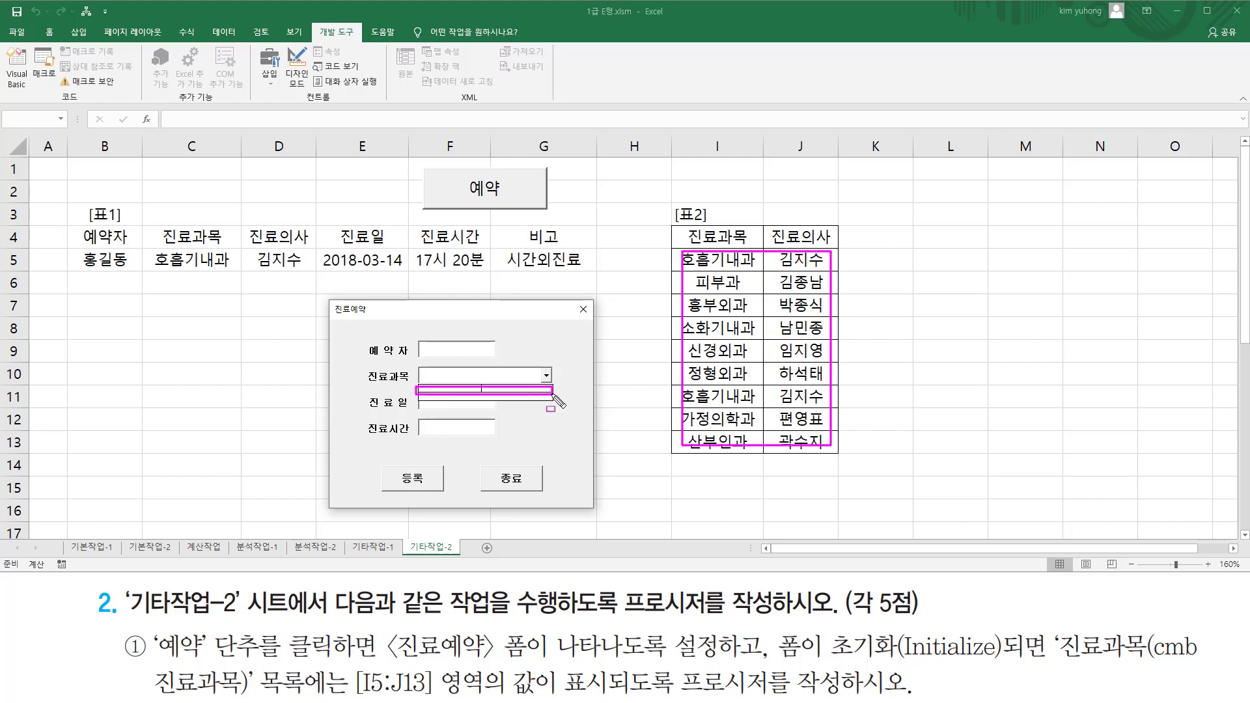
{"action": "key", "text": "Escape"}
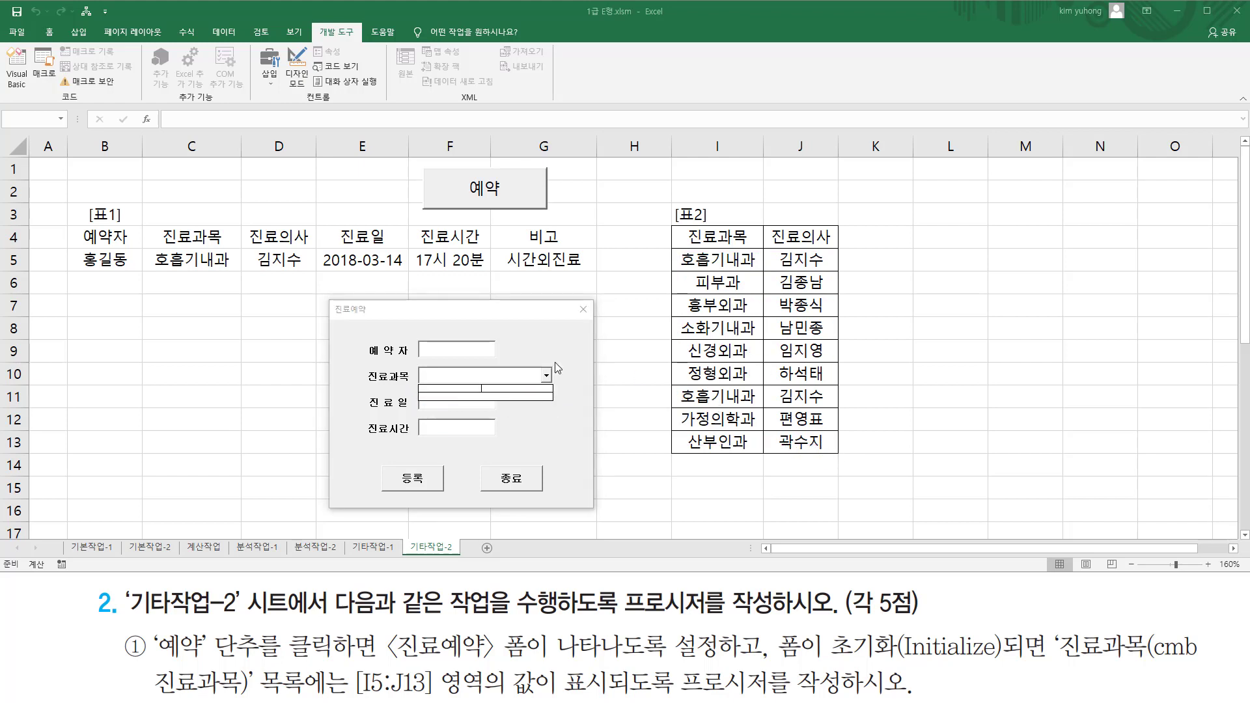
Close the running 진료예약 form, turn design mode back on, and reopen the 예약 button's code
{"action": "left_click", "coordinate": [584, 305]}
{"action": "left_click", "coordinate": [403, 259]}
{"action": "left_click", "coordinate": [297, 69]}
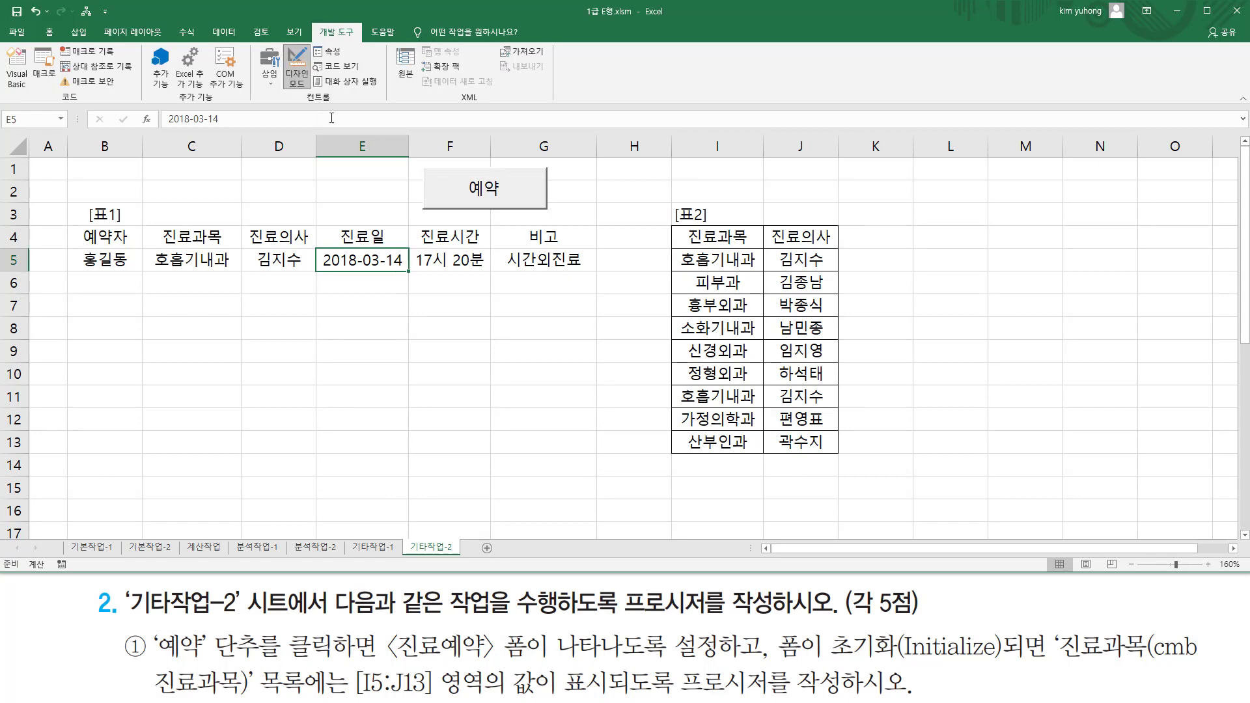
{"action": "double_click", "coordinate": [439, 193]}
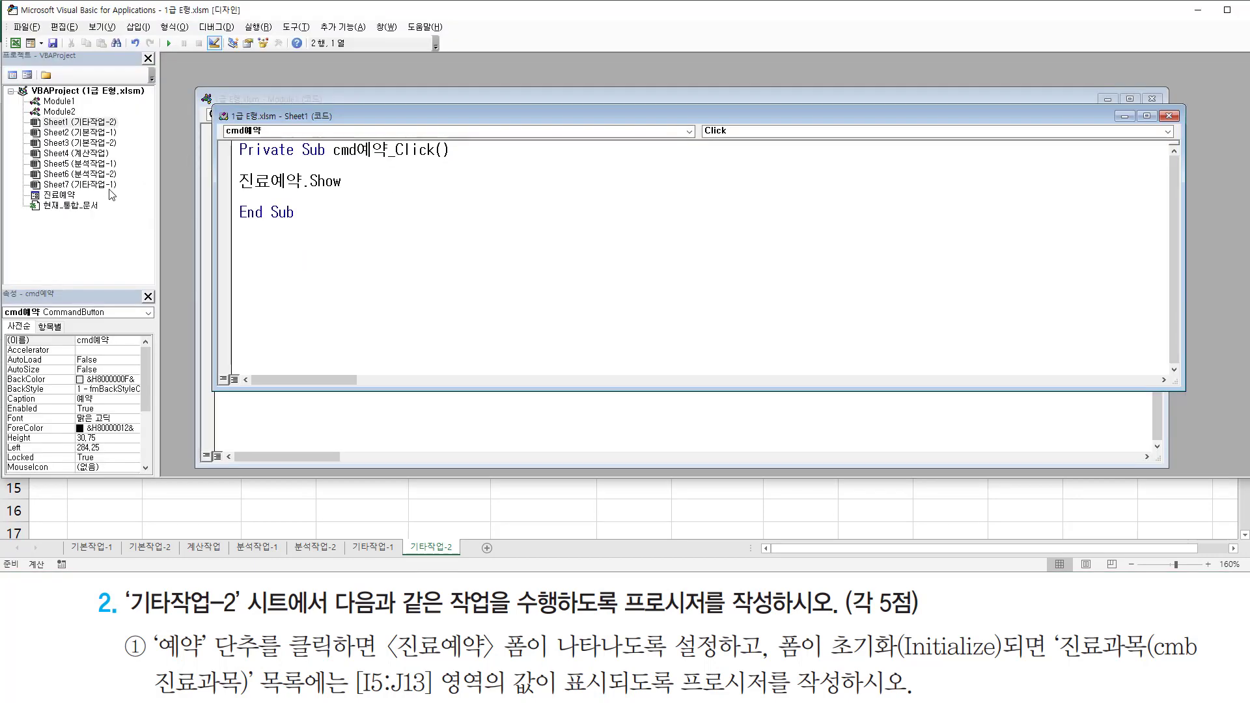
Open the 진료예약 form from the project in the form designer and bring up its code window
{"action": "left_click_drag", "start_coordinate": [7, 81], "coordinate": [126, 229]}
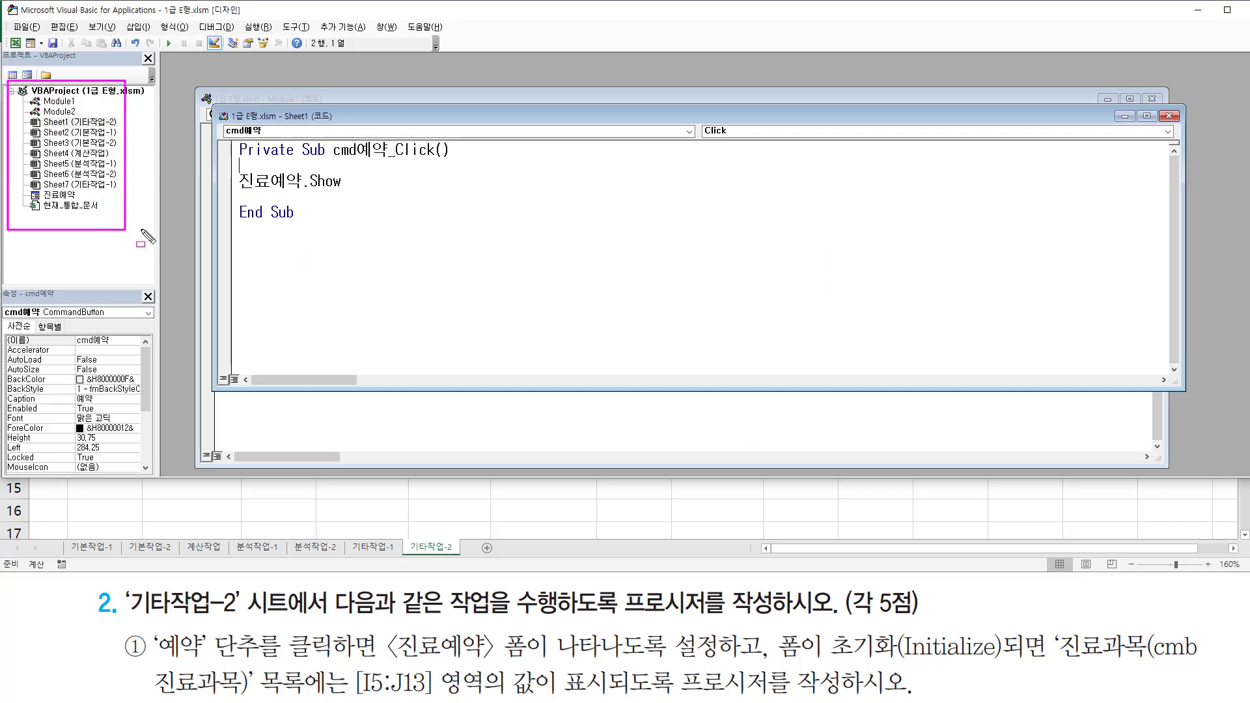
{"action": "key", "text": "Escape"}
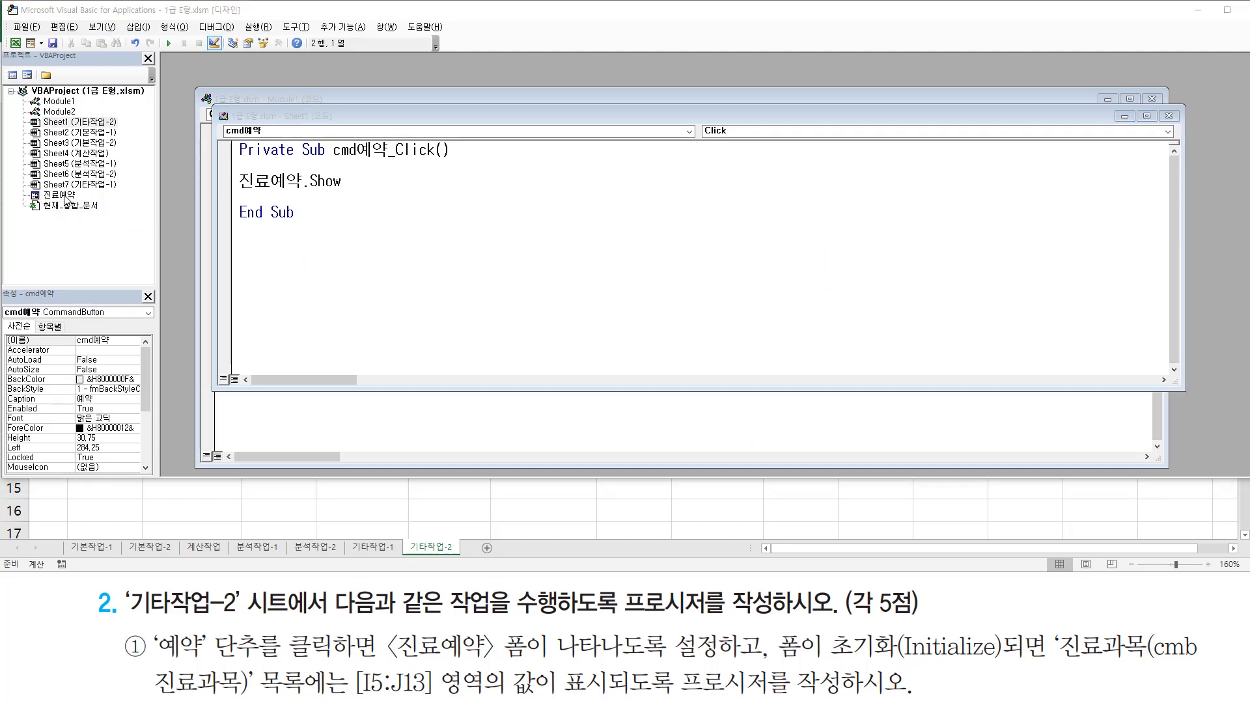
{"action": "left_click", "coordinate": [66, 197]}
{"action": "double_click", "coordinate": [63, 195]}
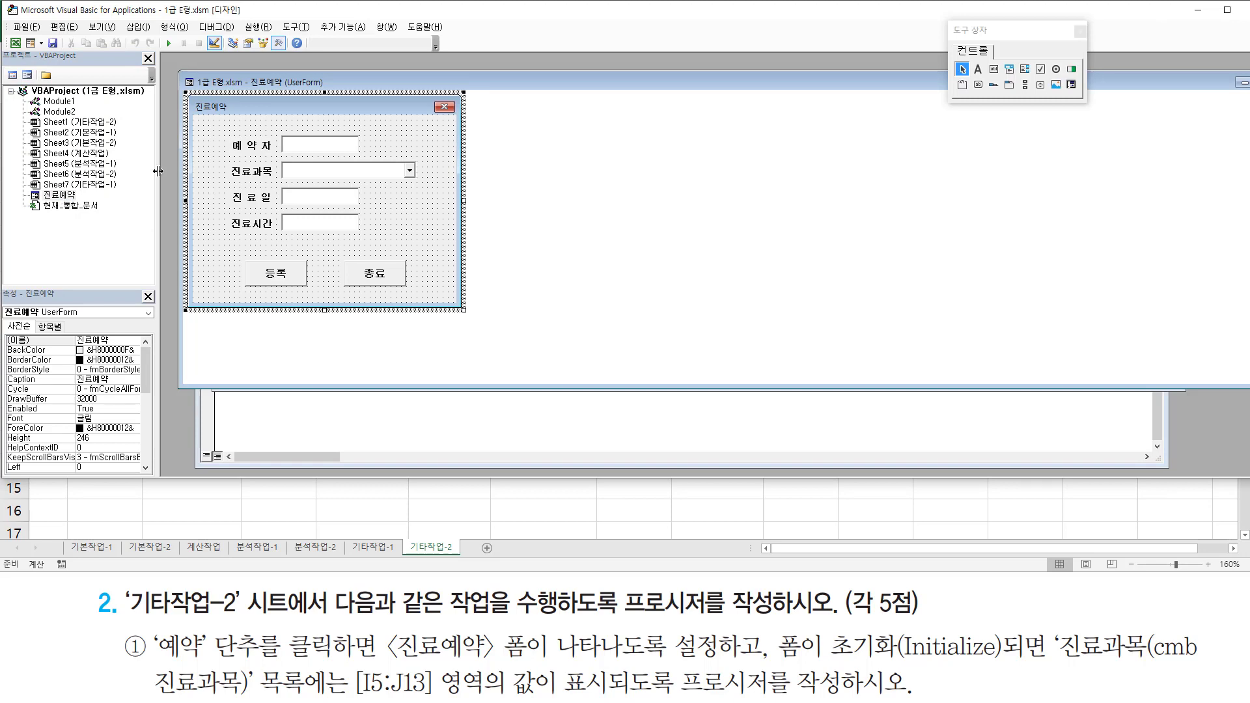
{"action": "left_click_drag", "start_coordinate": [180, 139], "coordinate": [757, 144]}
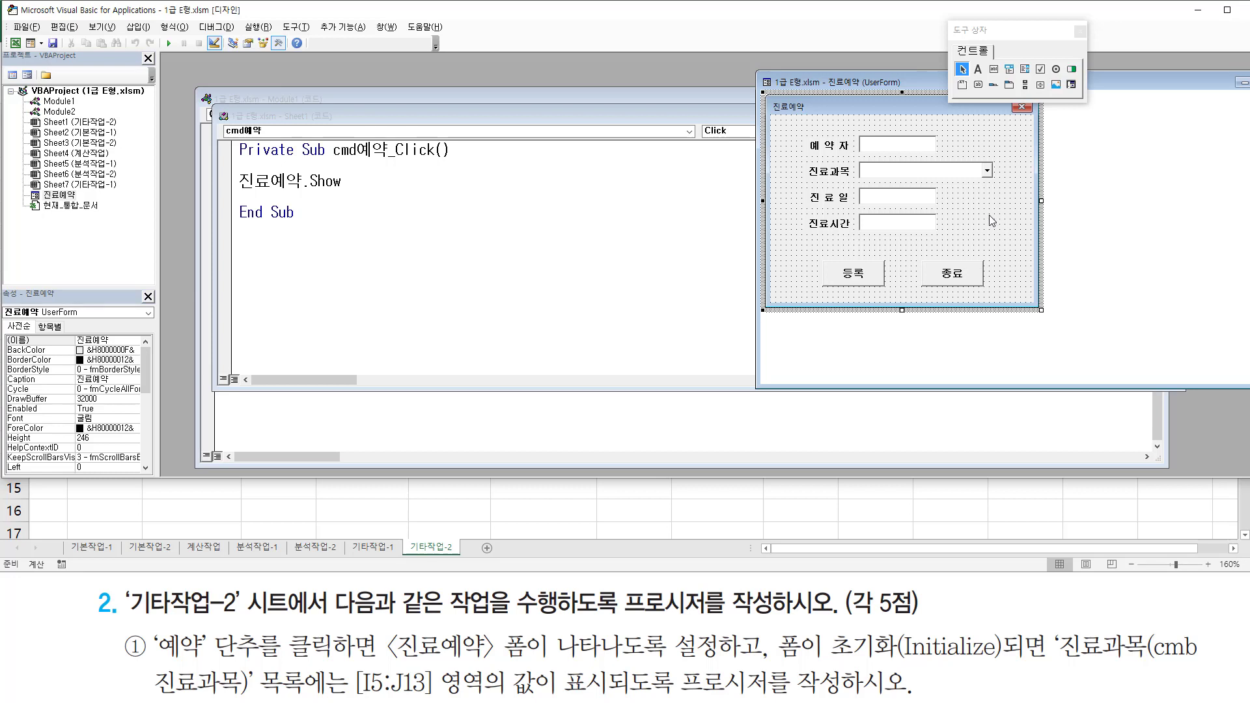
{"action": "left_click_drag", "start_coordinate": [957, 195], "coordinate": [992, 219]}
{"action": "double_click", "coordinate": [991, 220]}
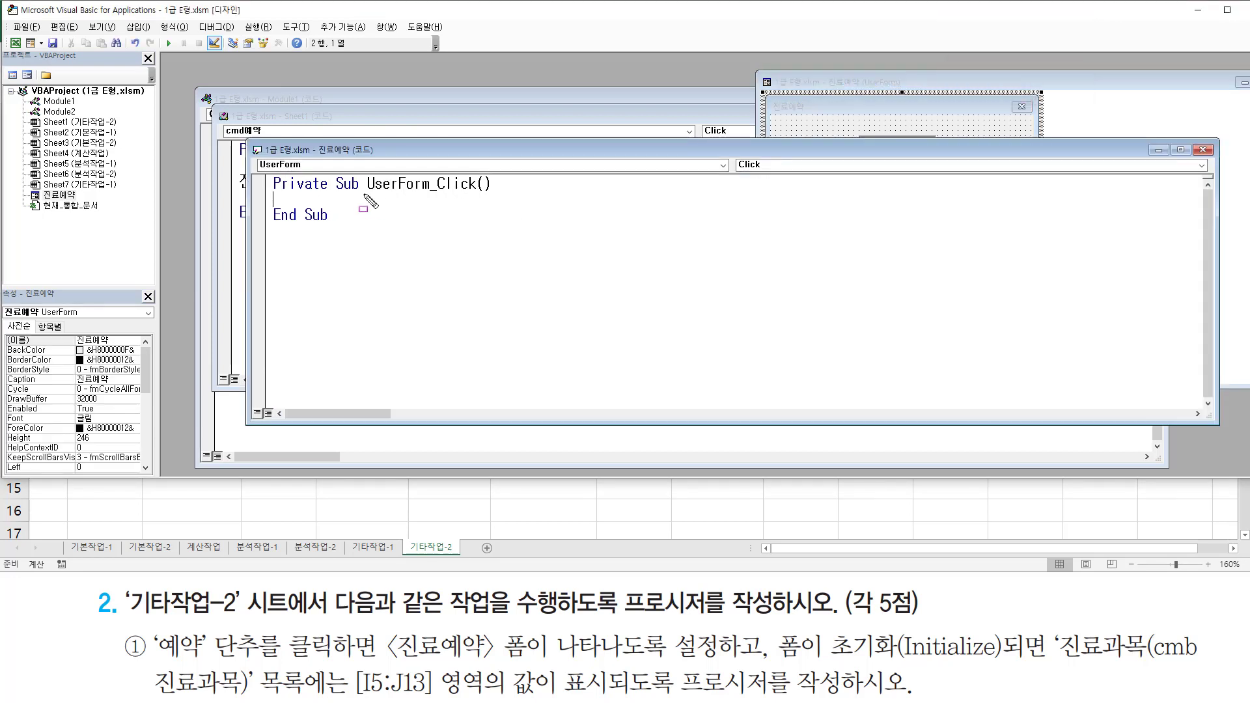
Create the form's Initialize event procedure, UserForm_Initialize, in the 진료예약 code
{"action": "left_click_drag", "start_coordinate": [363, 194], "coordinate": [479, 194]}
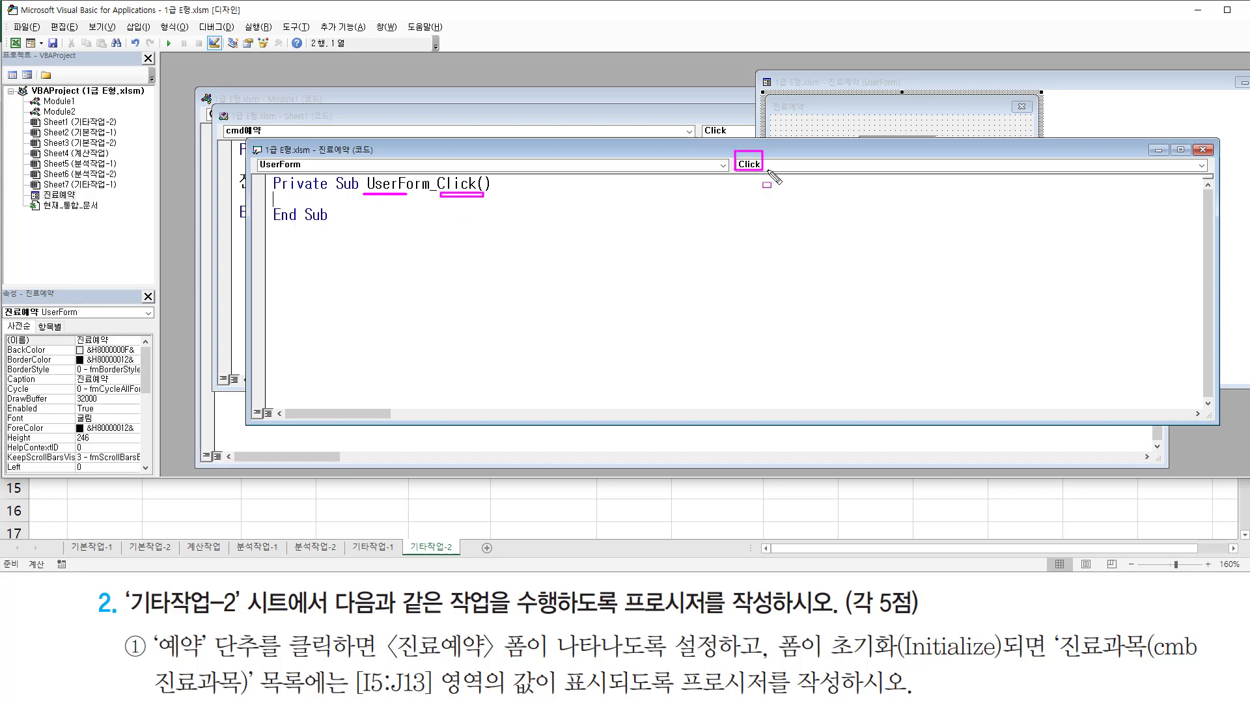
{"action": "left_click", "coordinate": [798, 167]}
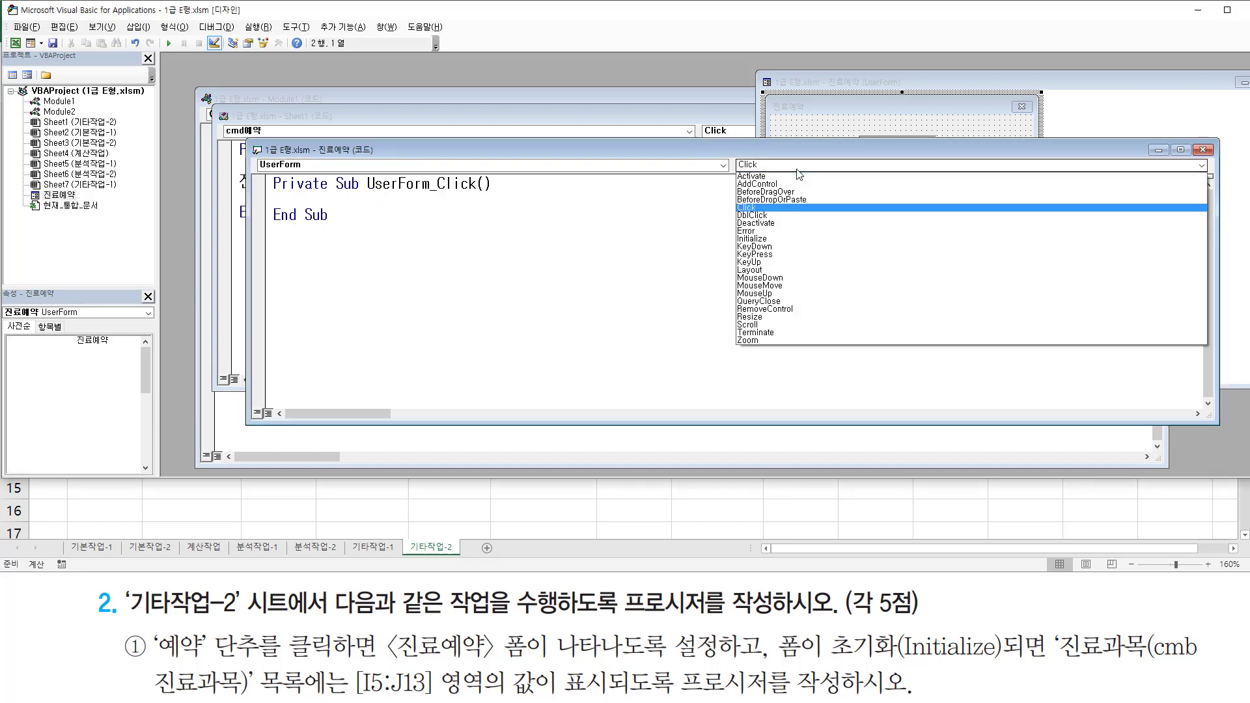
{"action": "left_click", "coordinate": [787, 239]}
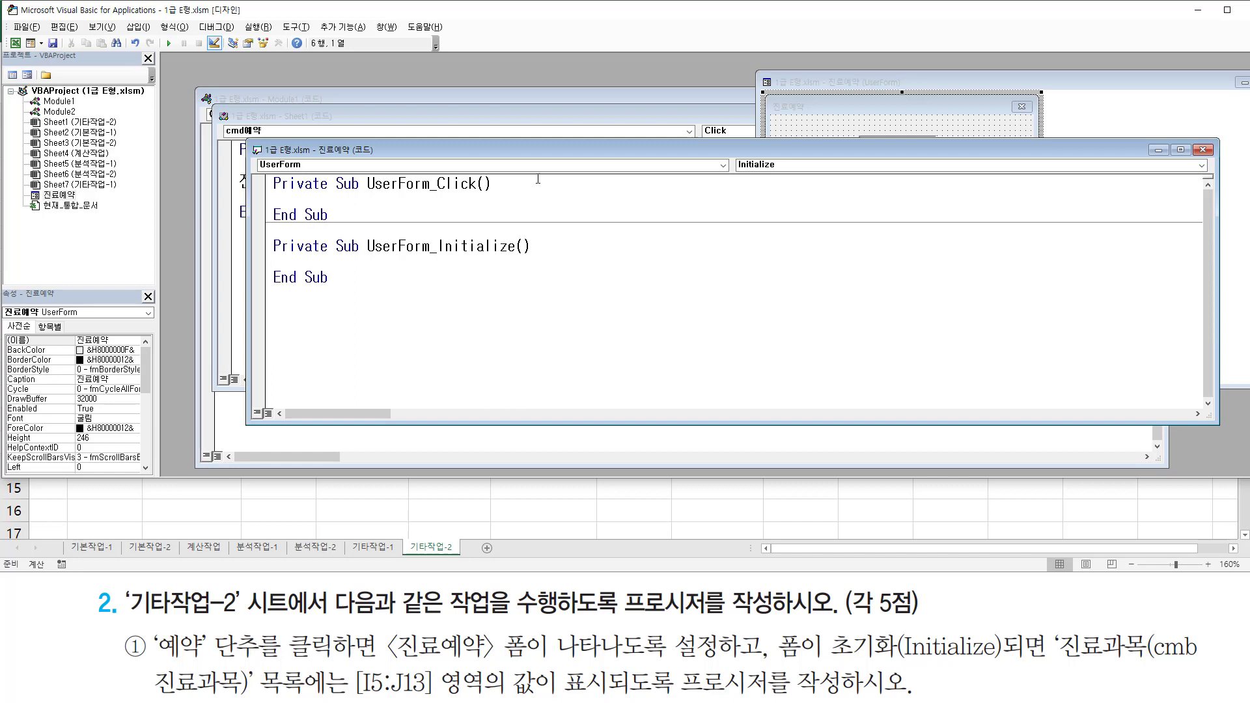
{"action": "left_click_drag", "start_coordinate": [365, 255], "coordinate": [508, 255]}
{"action": "left_click_drag", "start_coordinate": [277, 258], "coordinate": [379, 266]}
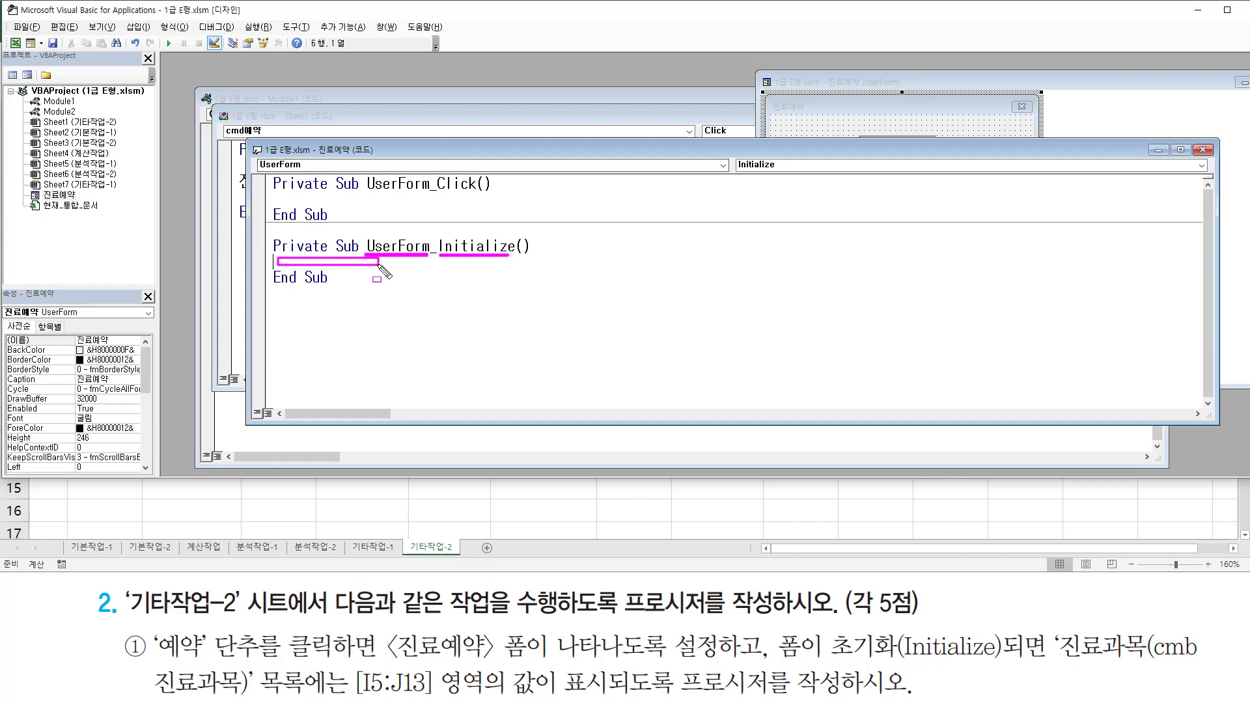
{"action": "key", "text": "Escape"}
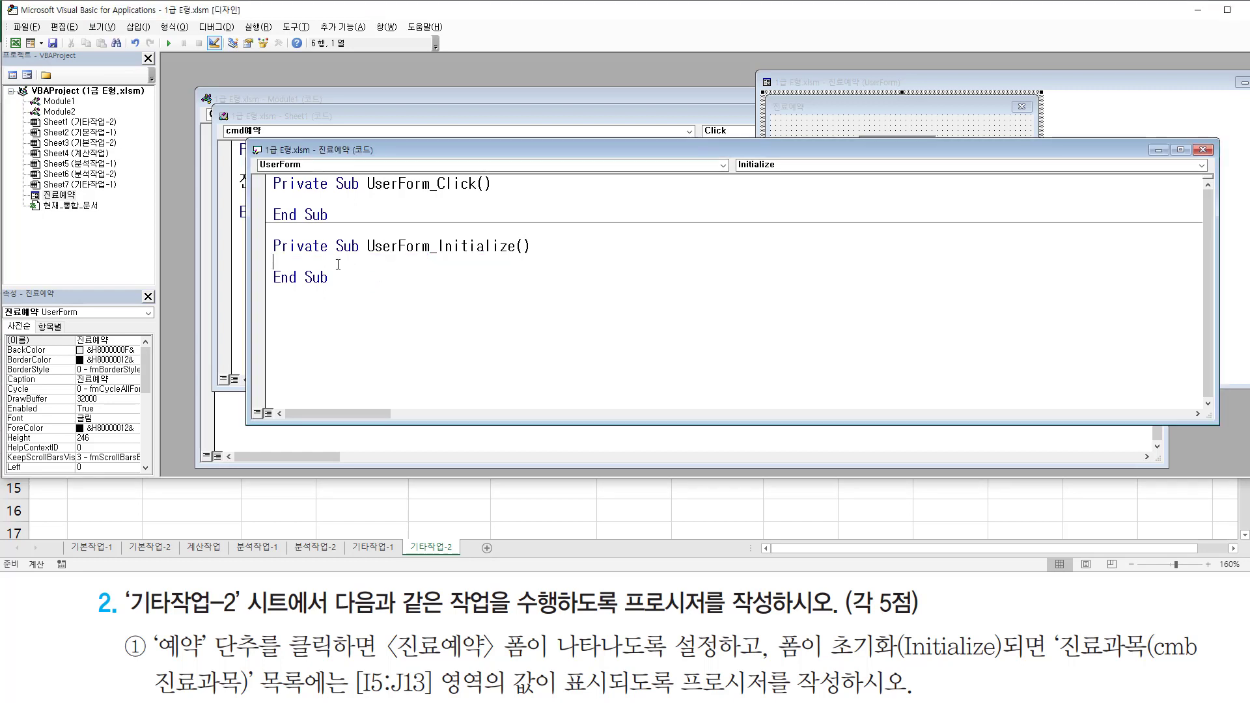
In UserForm_Initialize, set the RowSource of cmb진료과목 to "i5:j13"
{"action": "key", "text": "Return"}
{"action": "key", "text": "Return"}
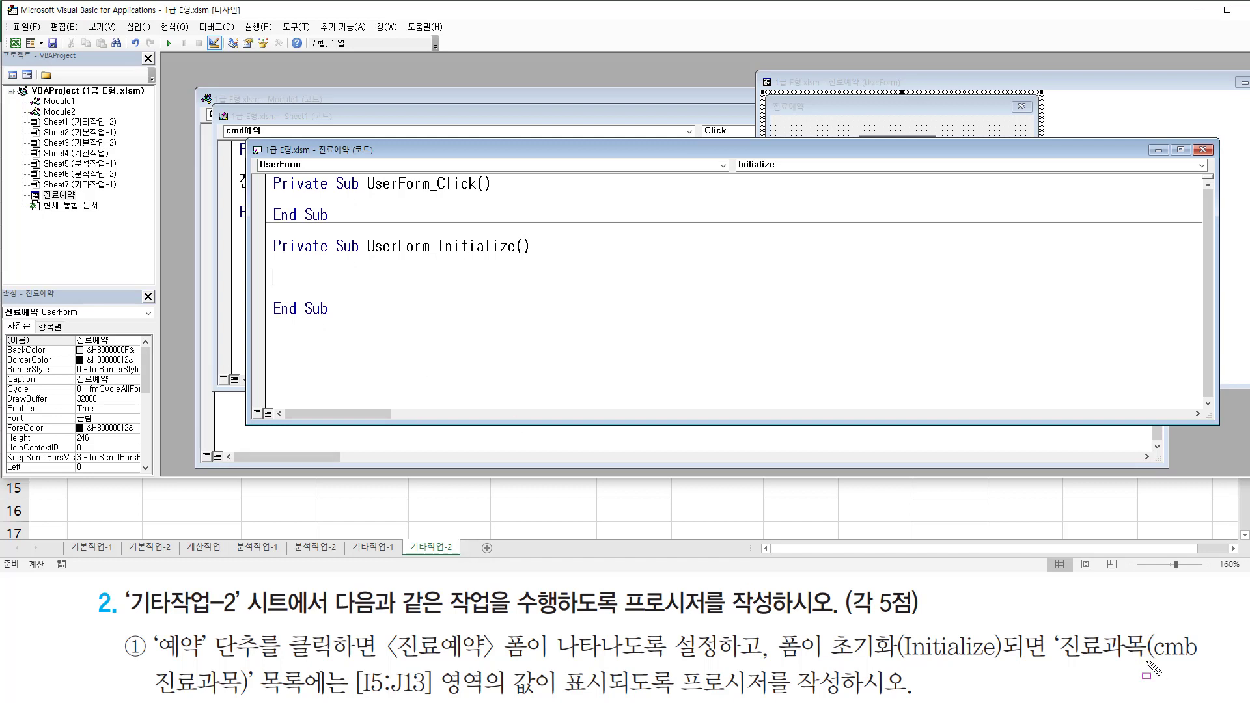
{"action": "left_click_drag", "start_coordinate": [1153, 661], "coordinate": [1191, 660]}
{"action": "left_click_drag", "start_coordinate": [150, 695], "coordinate": [246, 696]}
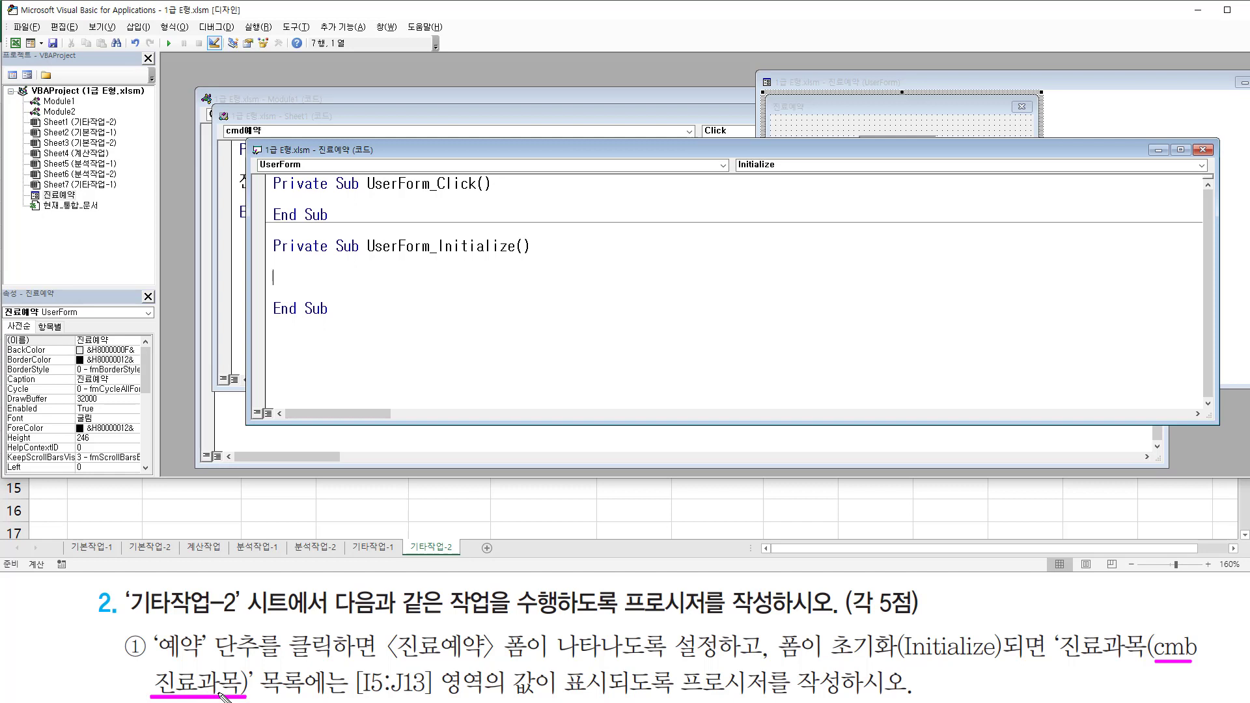
{"action": "key", "text": "Escape"}
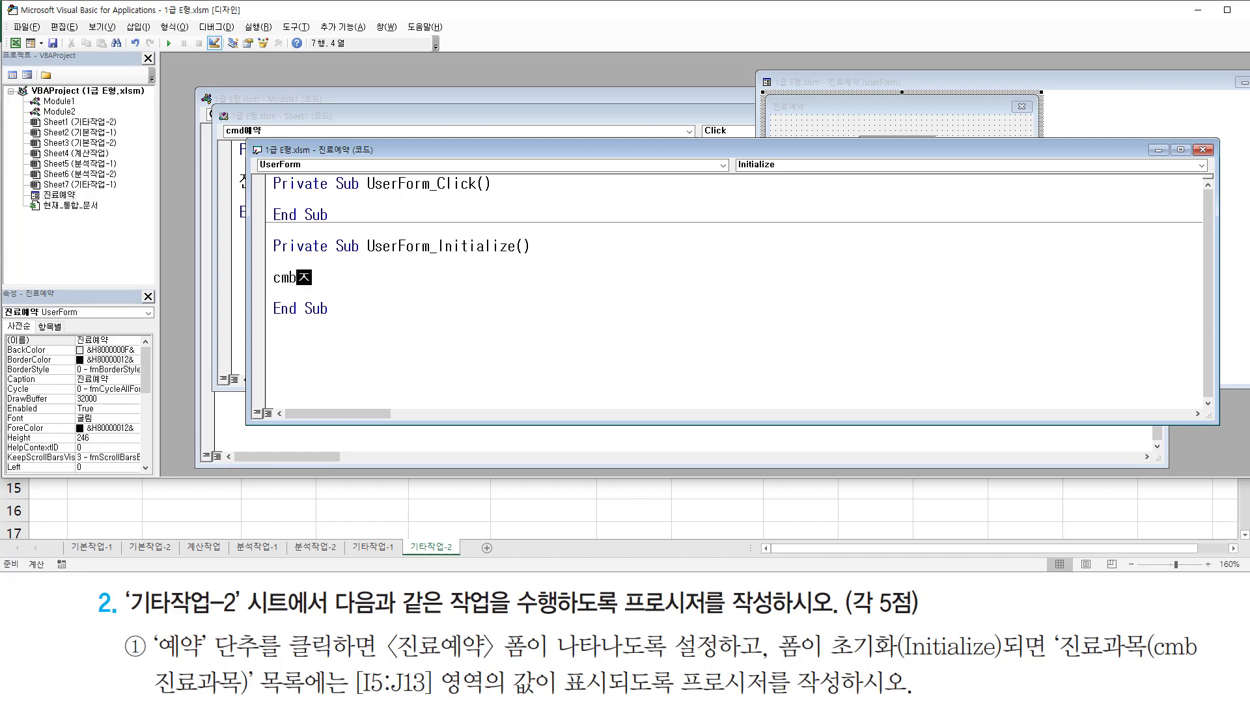
{"action": "type", "text": "진료과모"}
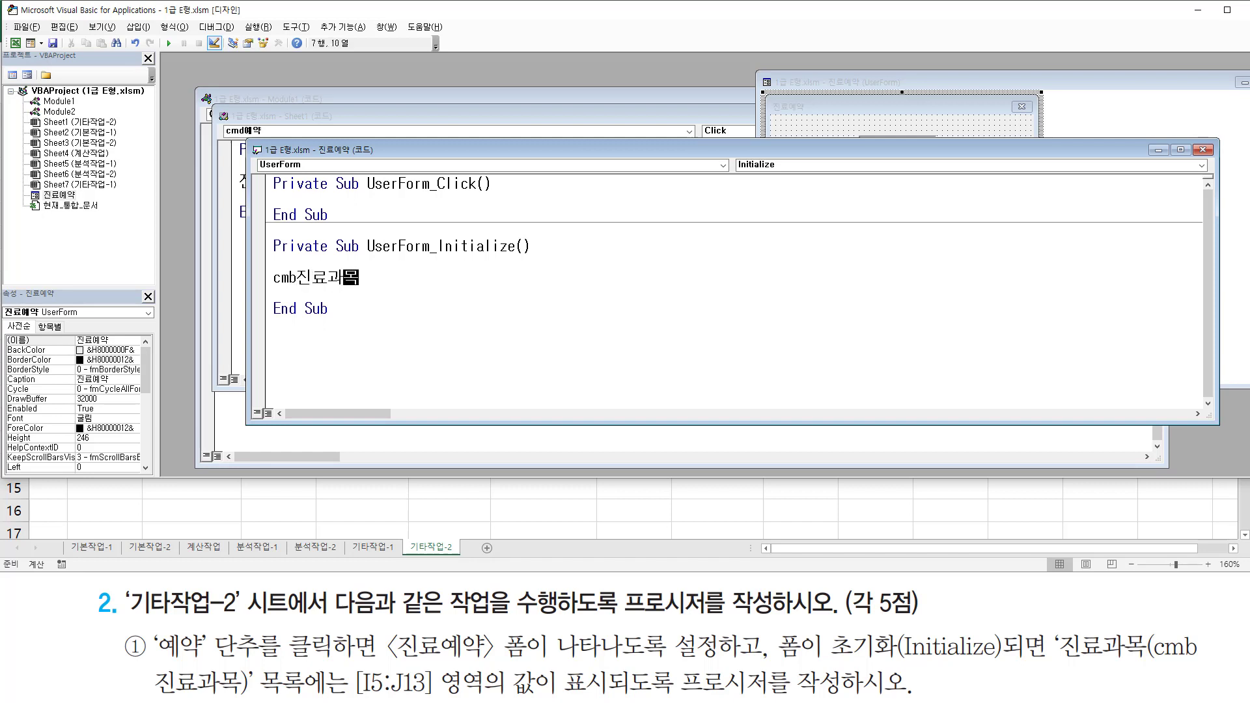
{"action": "type", "text": ".r"}
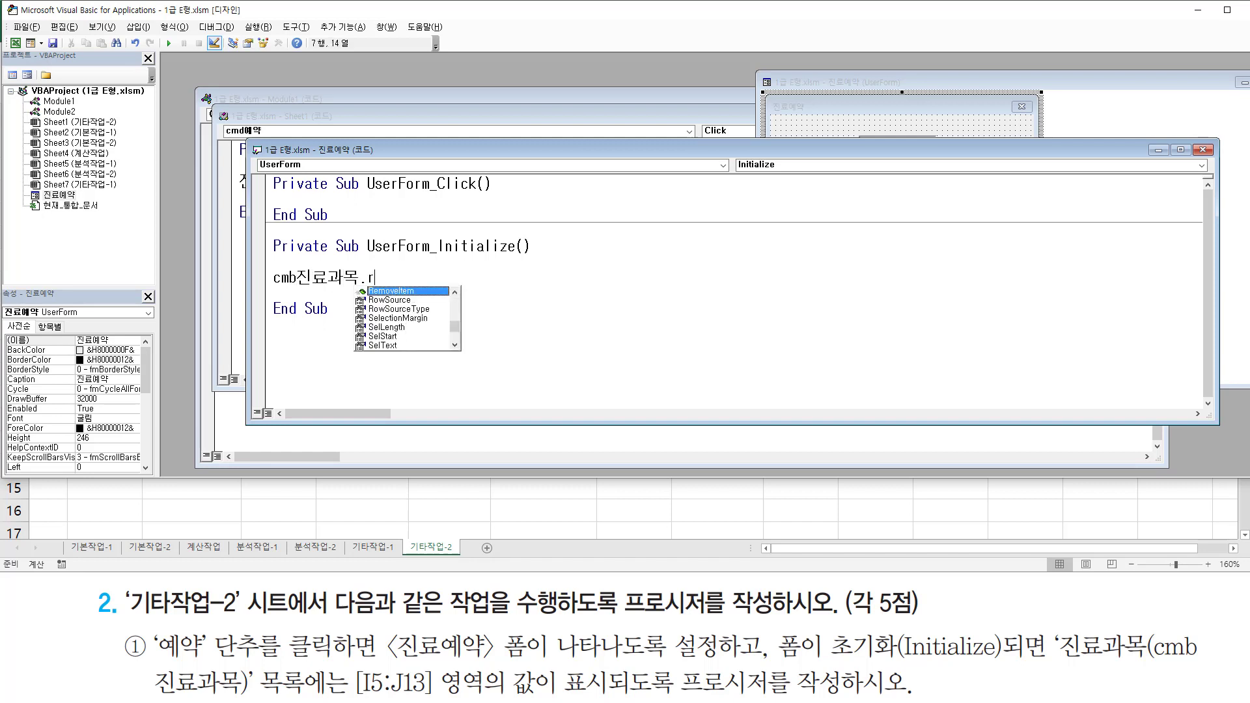
{"action": "type", "text": "ow"}
{"action": "key", "text": "Tab"}
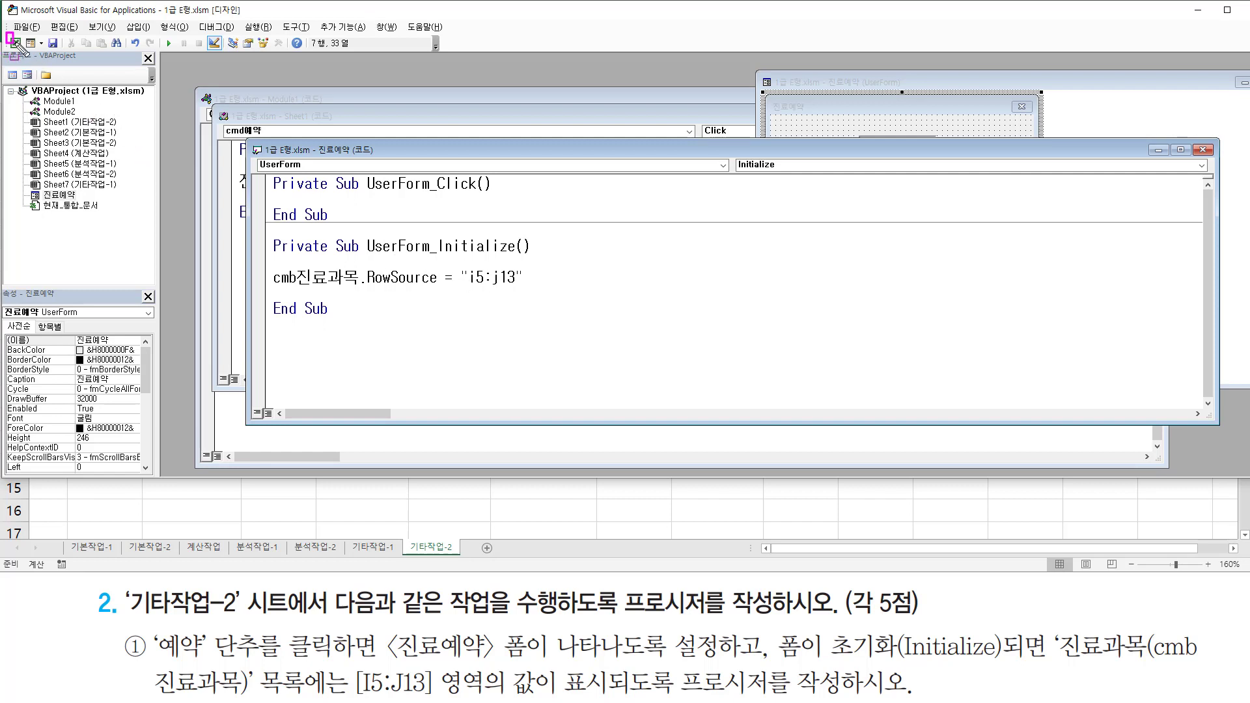
Return to the worksheet, turn off design mode, and open the 진료예약 form with the 예약 button
{"action": "left_click", "coordinate": [16, 44]}
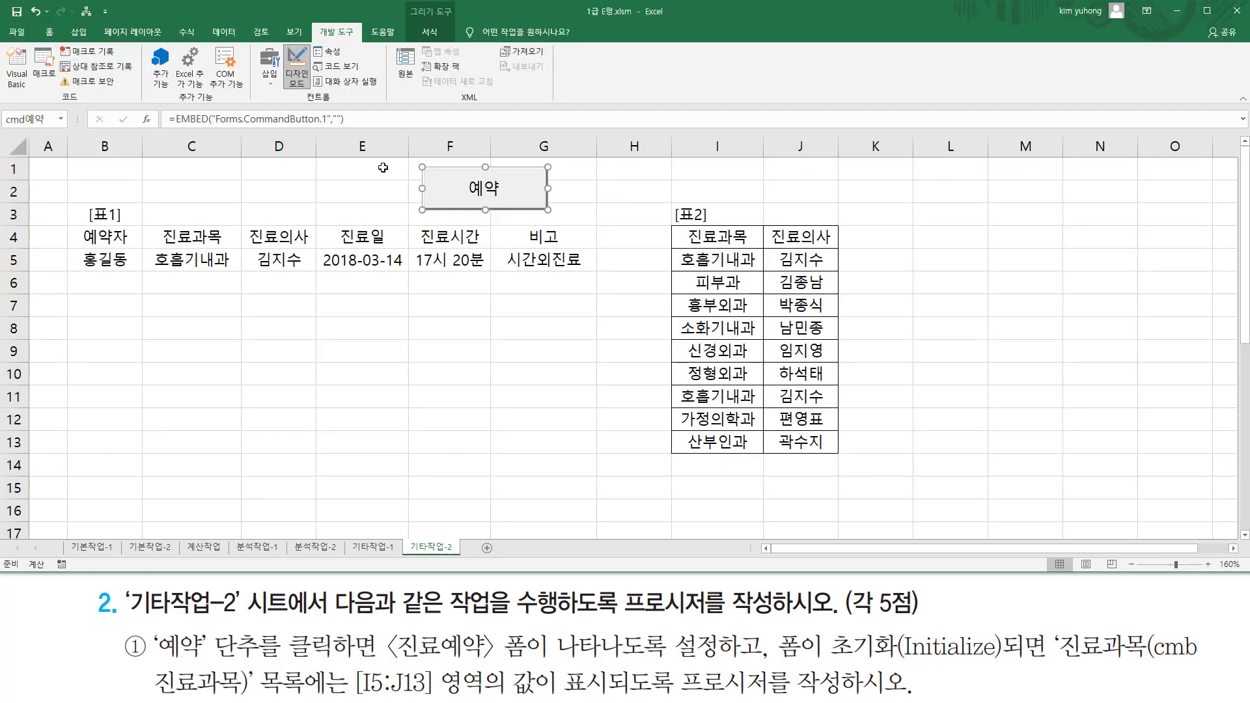
{"action": "left_click", "coordinate": [294, 71]}
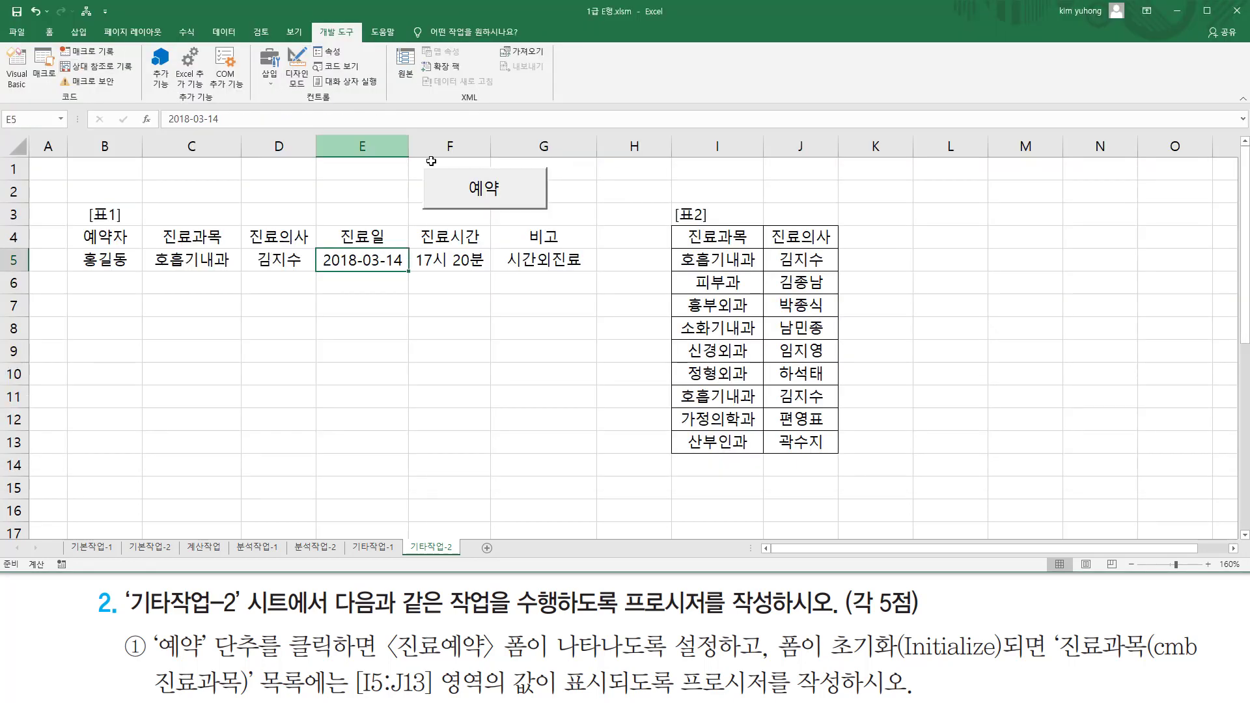
{"action": "left_click", "coordinate": [473, 192]}
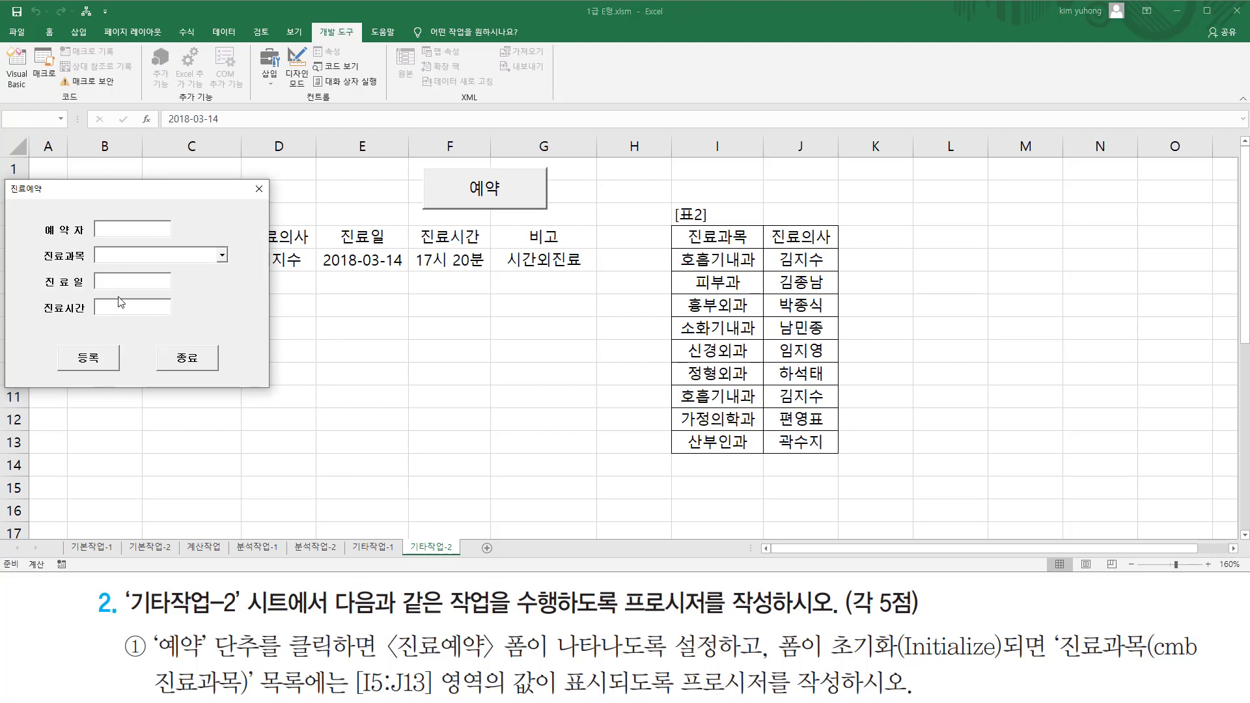
Expand the form's 진료과목 list and compare its entries with I5:J13 in 표2
{"action": "left_click", "coordinate": [222, 257]}
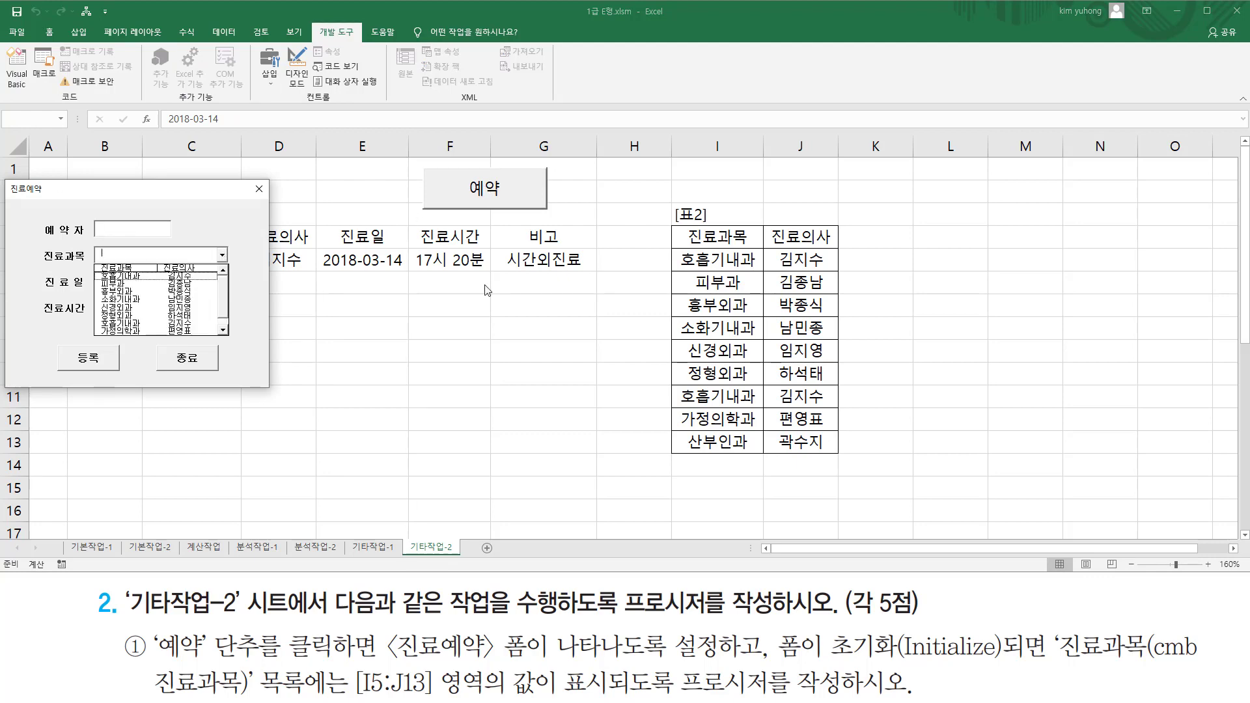
{"action": "mouse_move", "coordinate": [675, 248]}
{"action": "left_mouse_down"}
{"action": "mouse_move", "coordinate": [846, 478]}
{"action": "mouse_move", "coordinate": [843, 466]}
{"action": "left_mouse_up"}
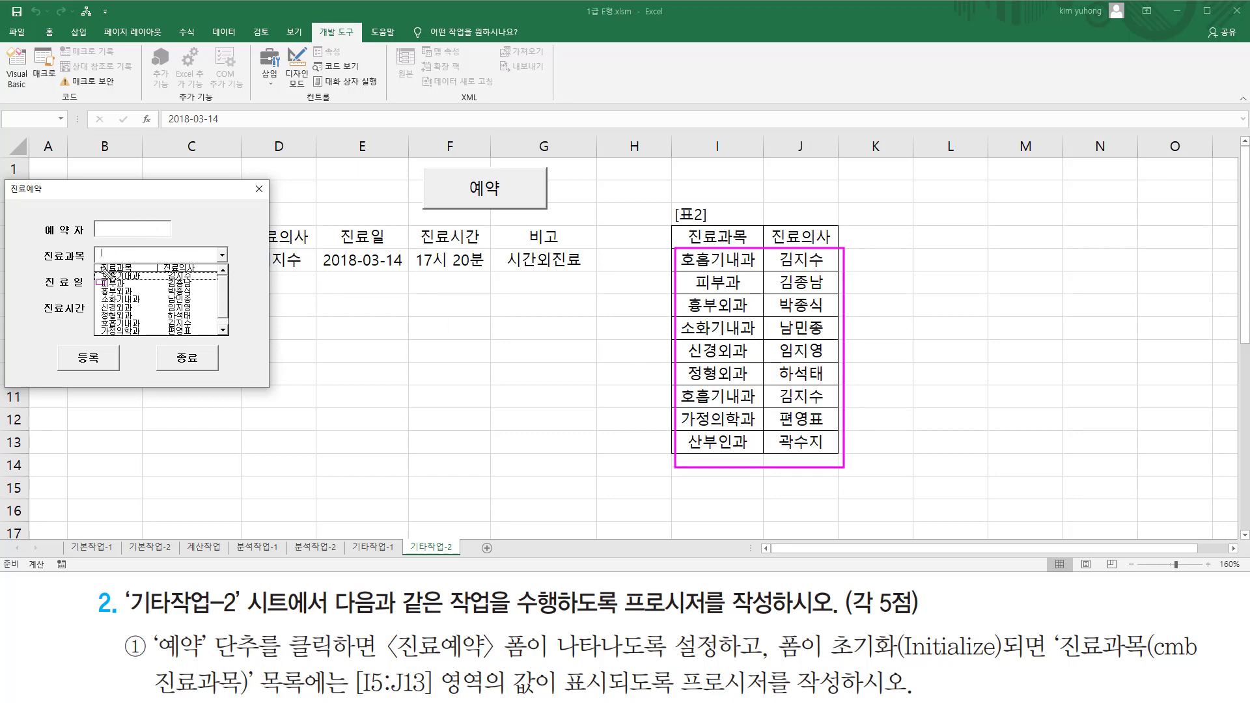
{"action": "left_click_drag", "start_coordinate": [99, 267], "coordinate": [218, 333]}
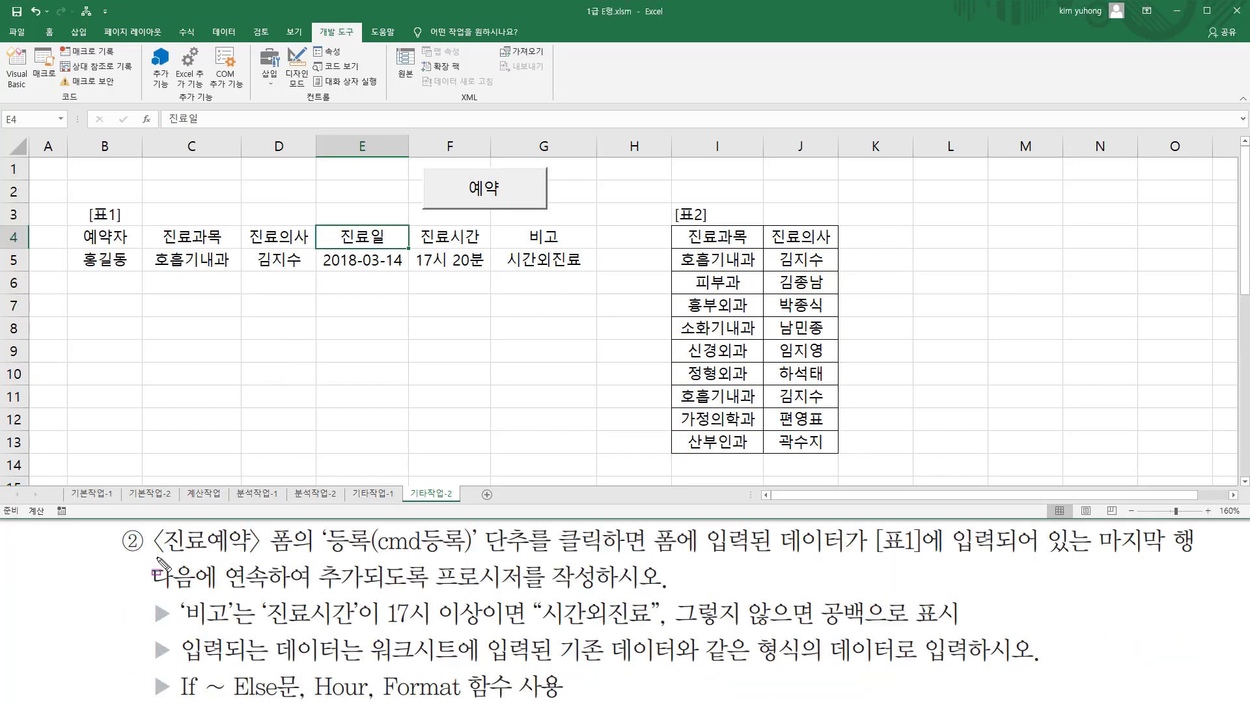
Read instruction ② on how the 등록(cmd등록) button must append the form's data below the last row of 표1
{"action": "left_click_drag", "start_coordinate": [157, 555], "coordinate": [1180, 554]}
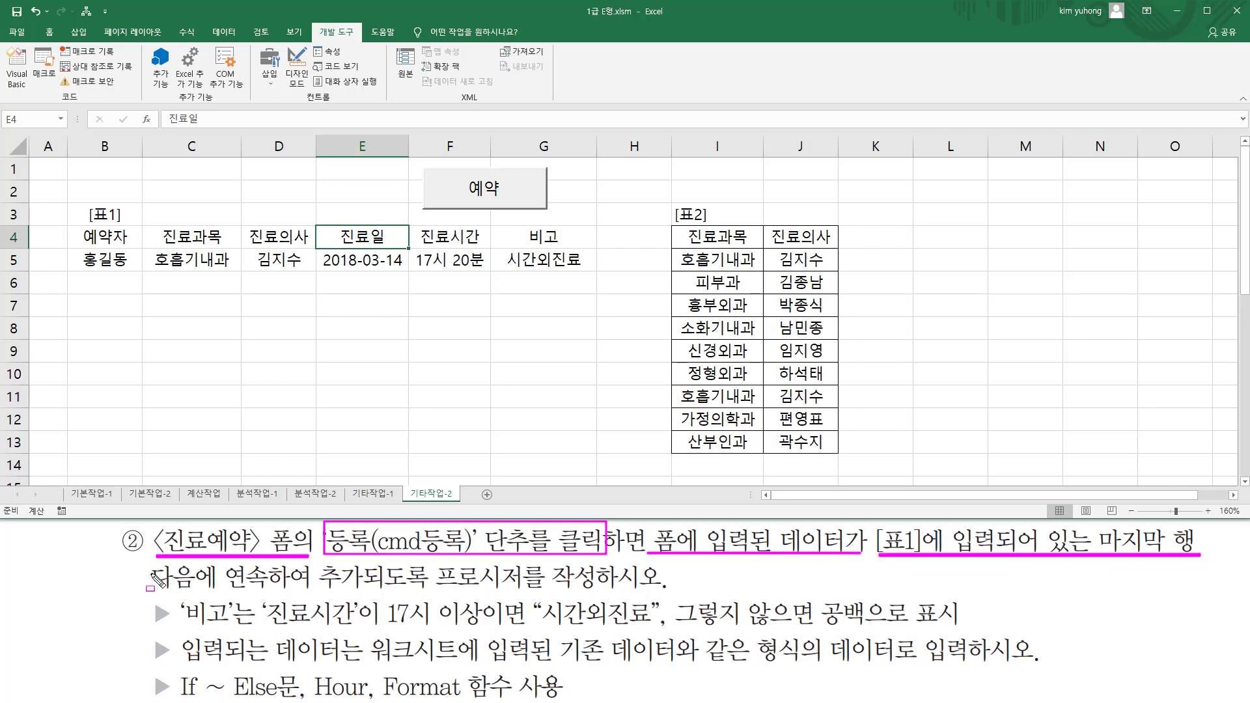
{"action": "left_click_drag", "start_coordinate": [150, 592], "coordinate": [536, 592]}
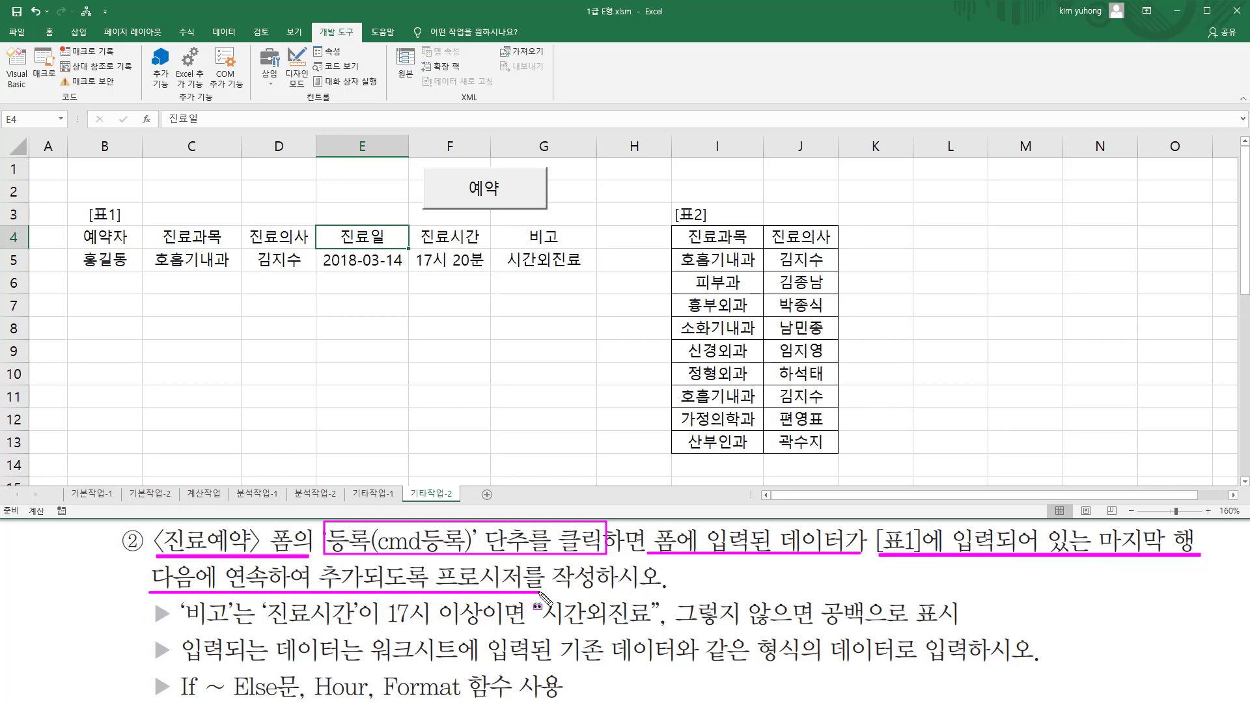
{"action": "key", "text": "Escape"}
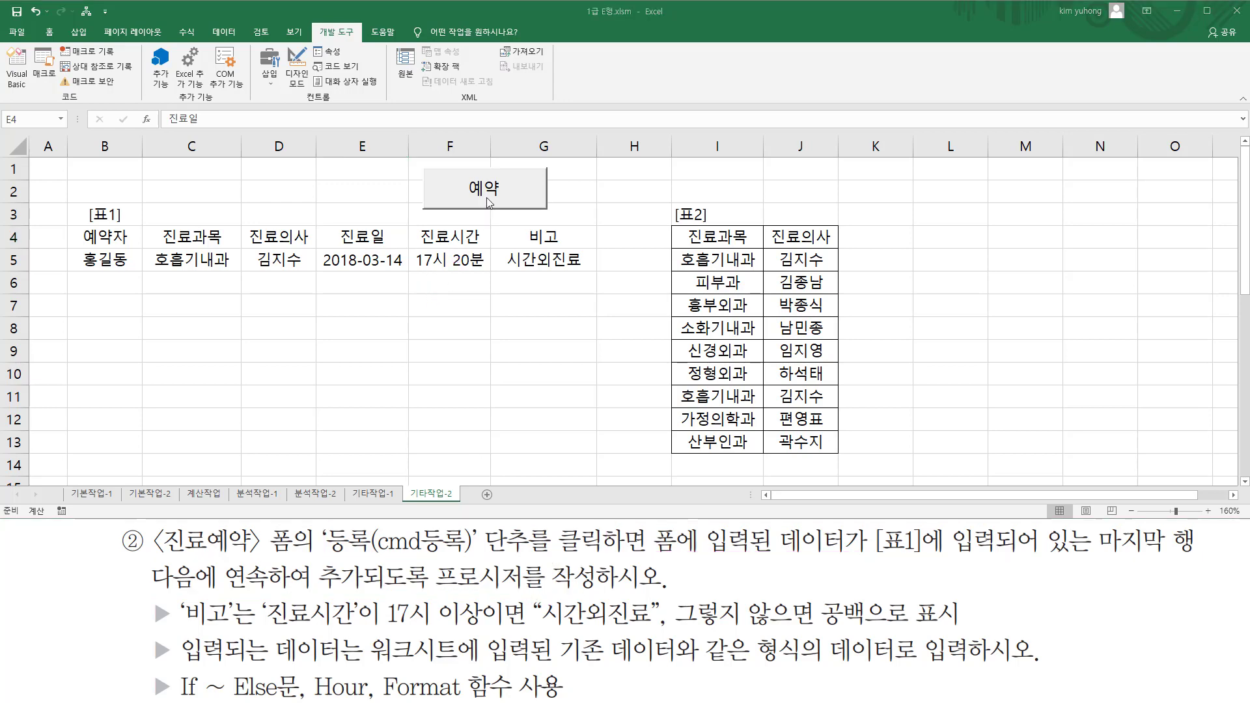
Open the 진료예약 form with the 예약 button, place it clear of 표1, and compare its input fields with row 6
{"action": "left_click", "coordinate": [488, 203]}
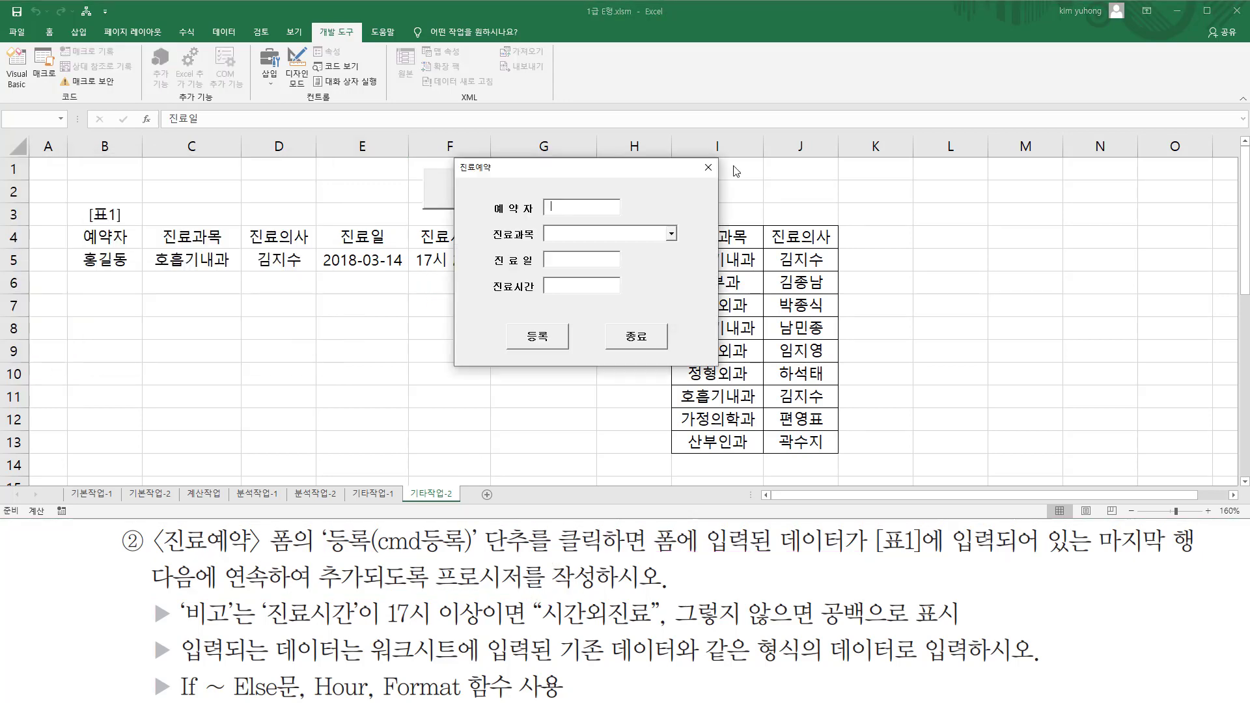
{"action": "mouse_move", "coordinate": [539, 175]}
{"action": "left_mouse_down"}
{"action": "mouse_move", "coordinate": [801, 171]}
{"action": "mouse_move", "coordinate": [723, 168]}
{"action": "mouse_move", "coordinate": [742, 273]}
{"action": "mouse_move", "coordinate": [880, 298]}
{"action": "left_mouse_up"}
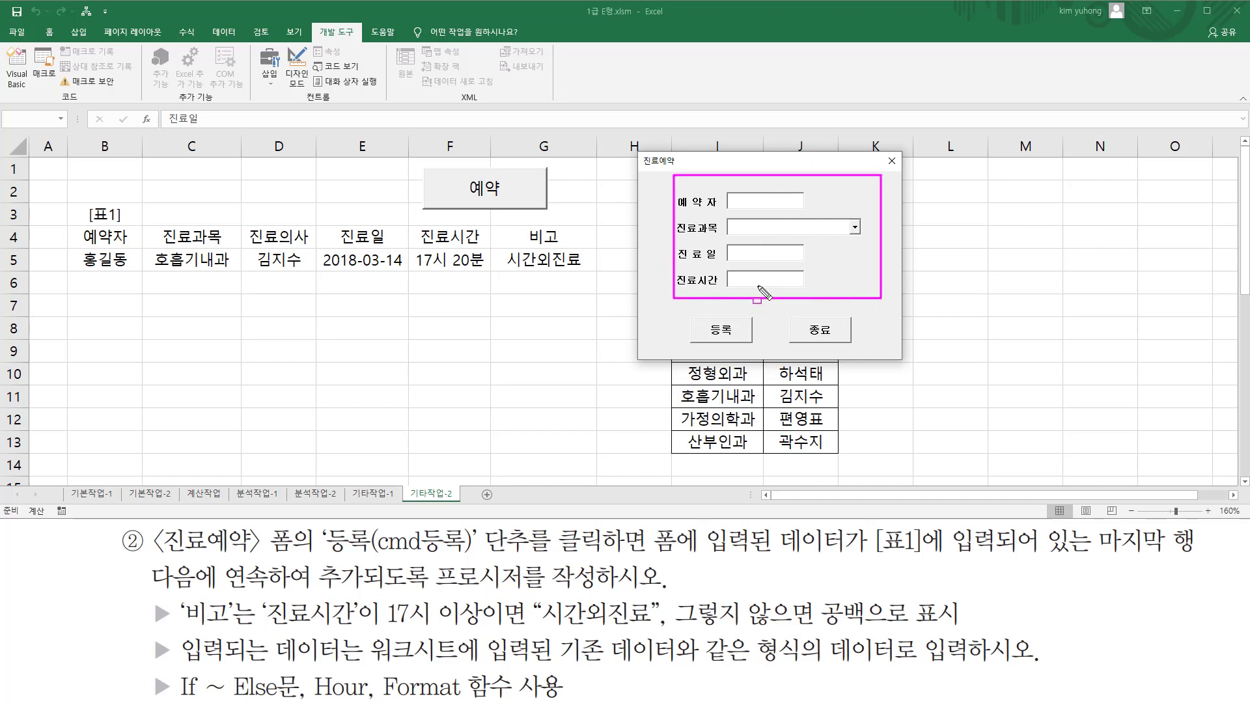
{"action": "left_click_drag", "start_coordinate": [703, 317], "coordinate": [737, 343]}
{"action": "mouse_move", "coordinate": [78, 275]}
{"action": "left_mouse_down"}
{"action": "mouse_move", "coordinate": [91, 287]}
{"action": "mouse_move", "coordinate": [576, 293]}
{"action": "left_mouse_up"}
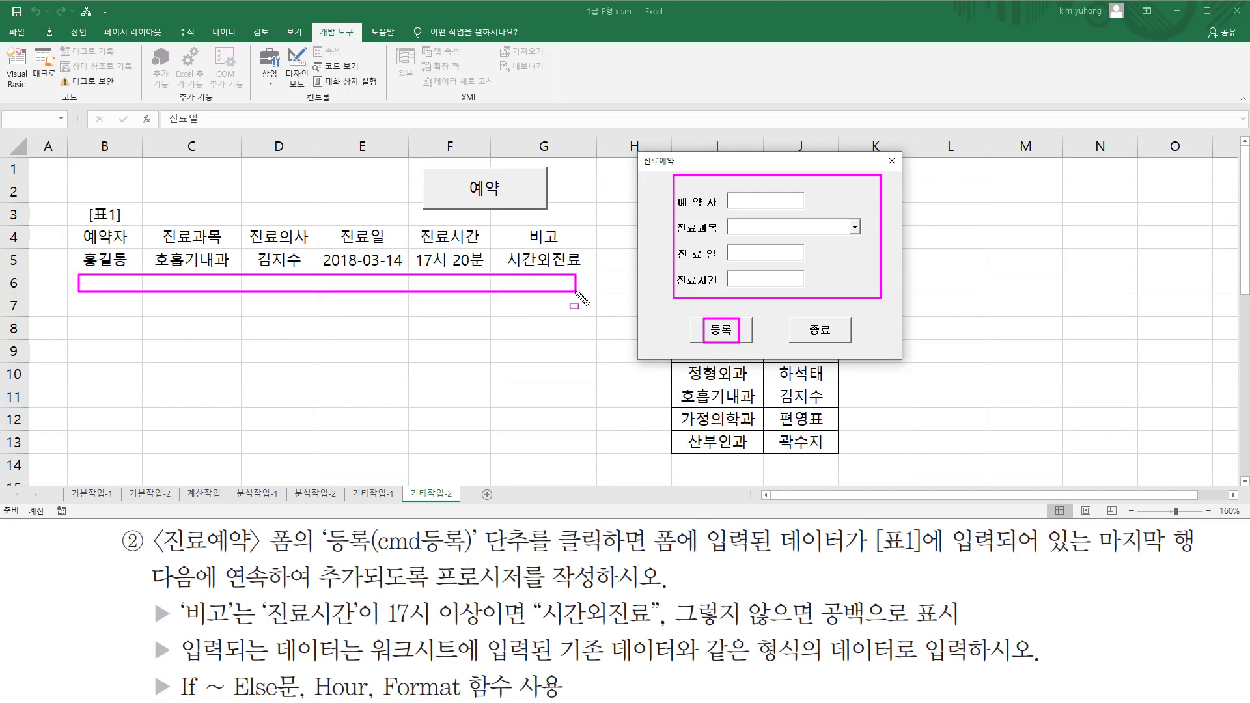
{"action": "key", "text": "Escape"}
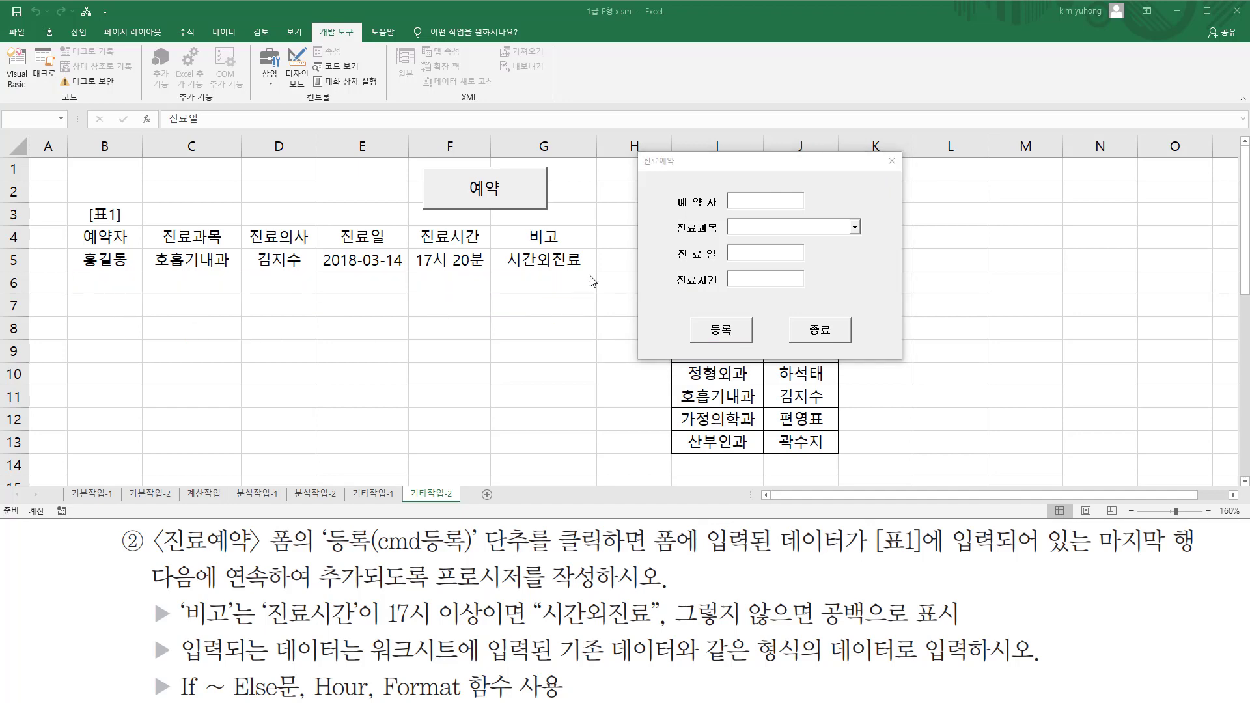
Match the form's 예약자 field and the two columns of its 진료과목 list to the 예약자, 진료과목 and 진료의사 cells in row 6
{"action": "left_click", "coordinate": [737, 178]}
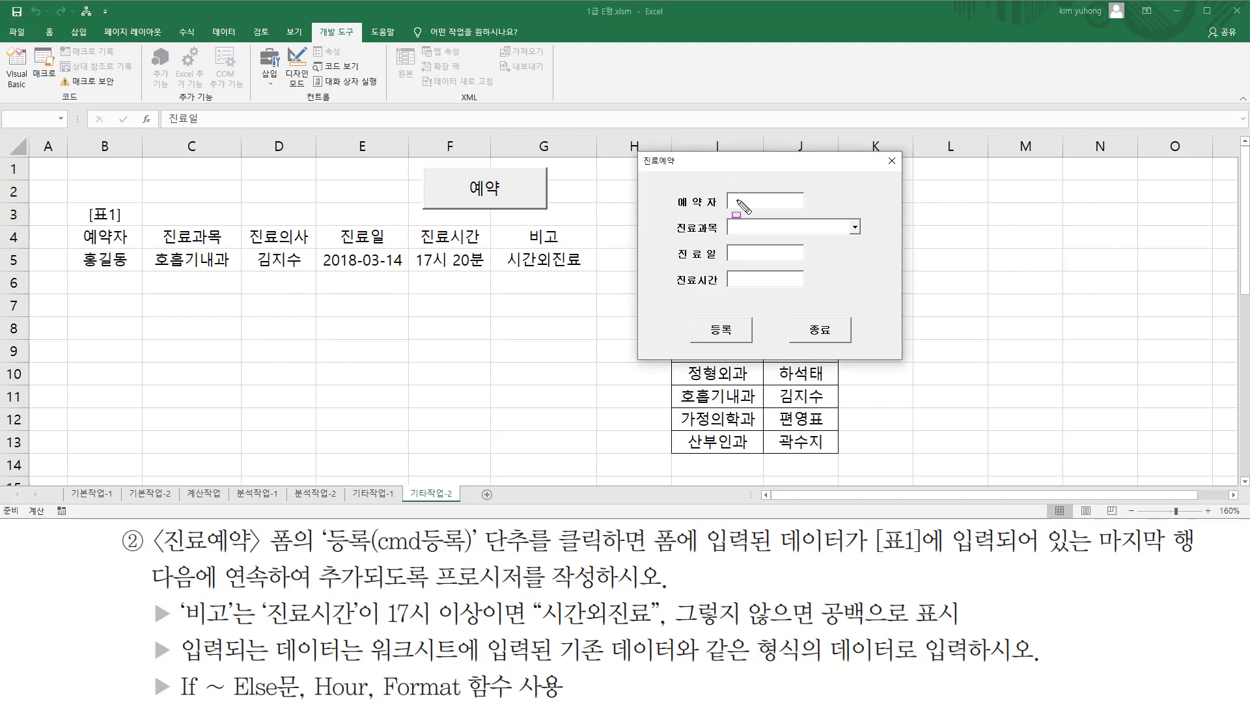
{"action": "left_click_drag", "start_coordinate": [729, 192], "coordinate": [779, 203]}
{"action": "left_click_drag", "start_coordinate": [81, 273], "coordinate": [127, 292]}
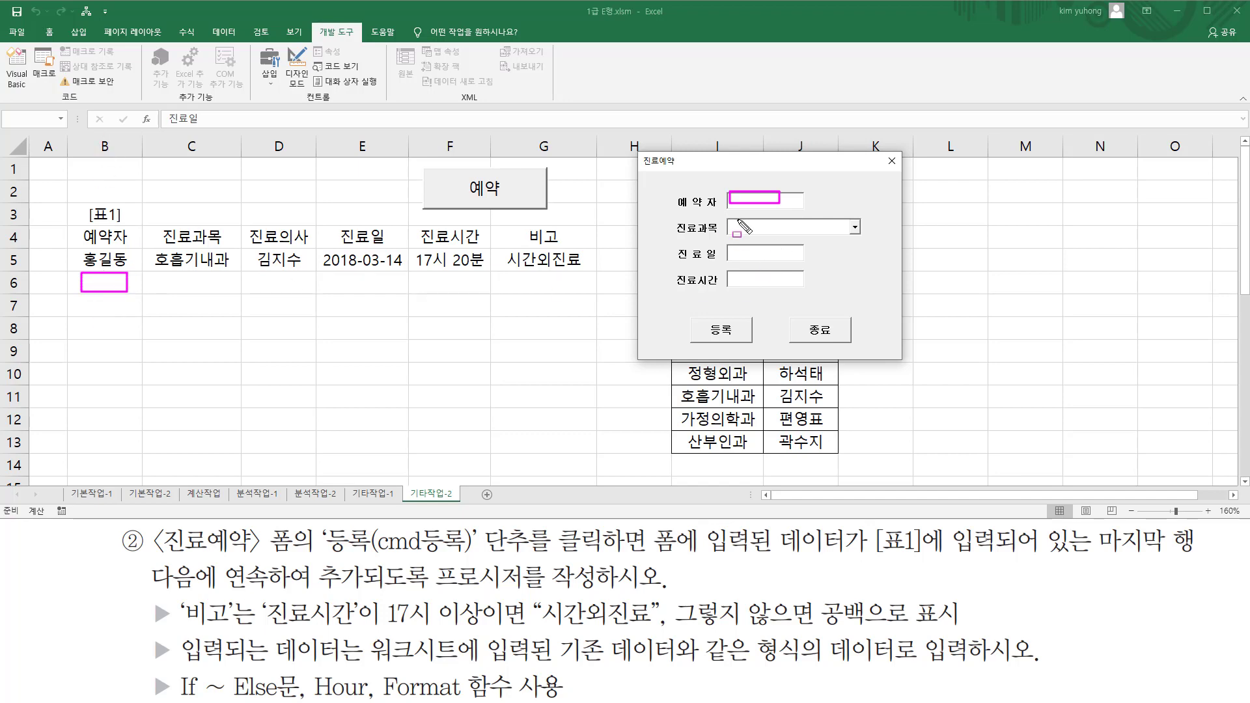
{"action": "key", "text": "Escape"}
{"action": "left_click", "coordinate": [854, 227]}
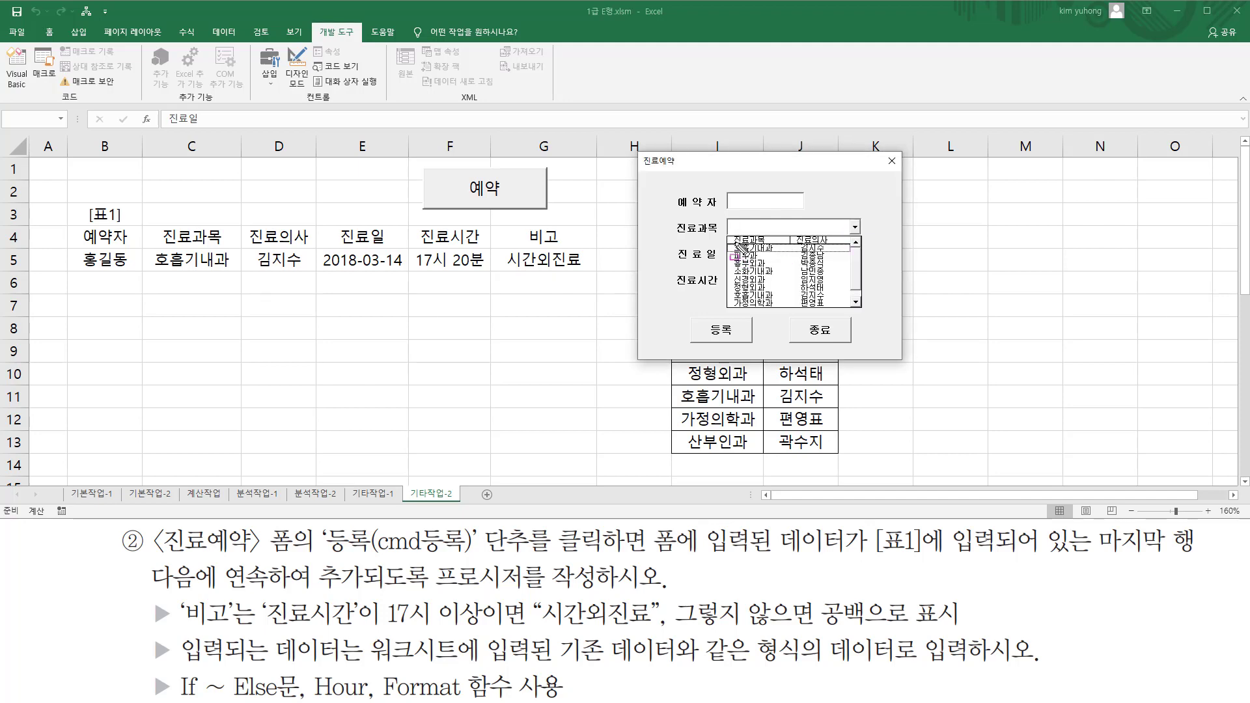
{"action": "left_click_drag", "start_coordinate": [734, 241], "coordinate": [769, 309]}
{"action": "left_click_drag", "start_coordinate": [799, 241], "coordinate": [837, 309]}
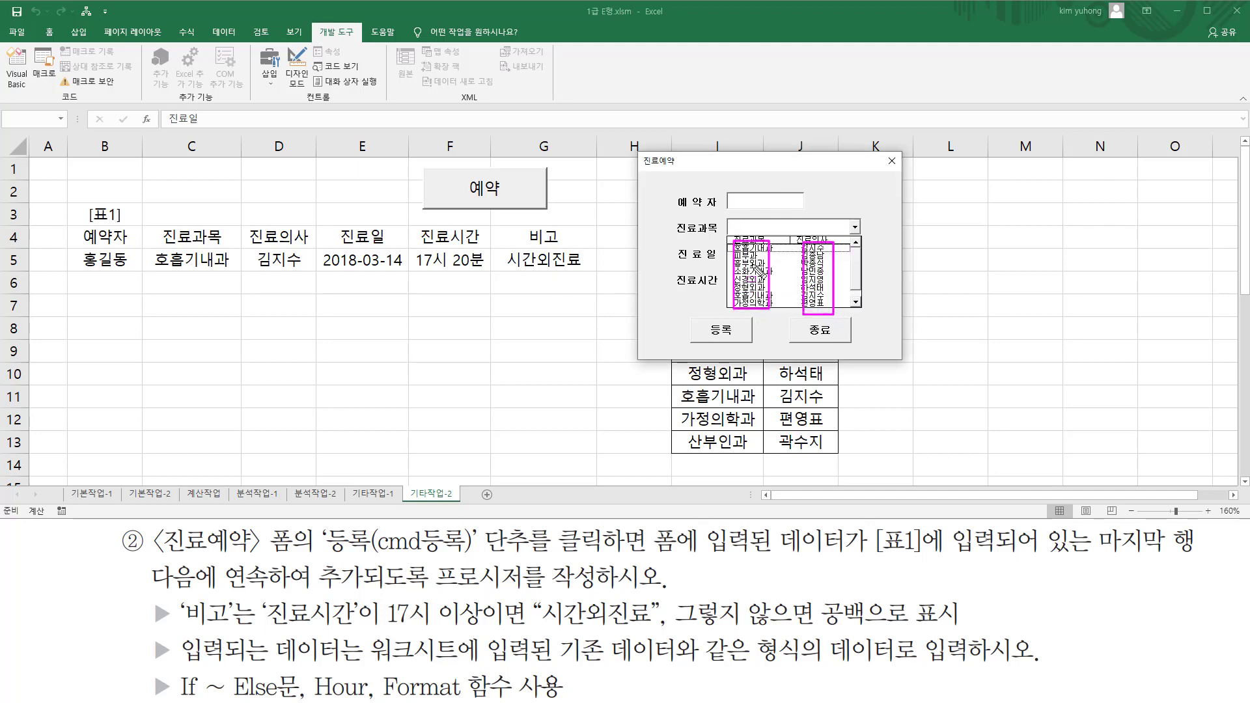
{"action": "key", "text": "Escape"}
{"action": "left_click", "coordinate": [854, 228]}
{"action": "key", "text": "ctrl+2"}
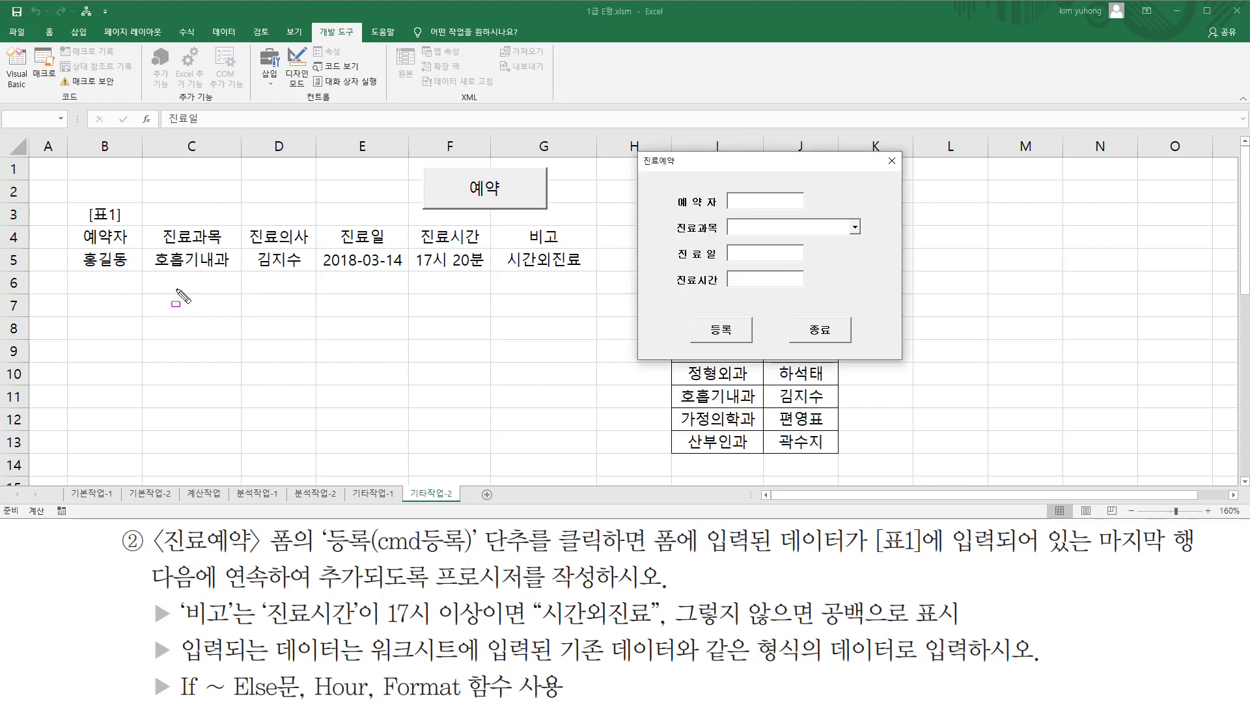
{"action": "left_click_drag", "start_coordinate": [157, 277], "coordinate": [298, 291]}
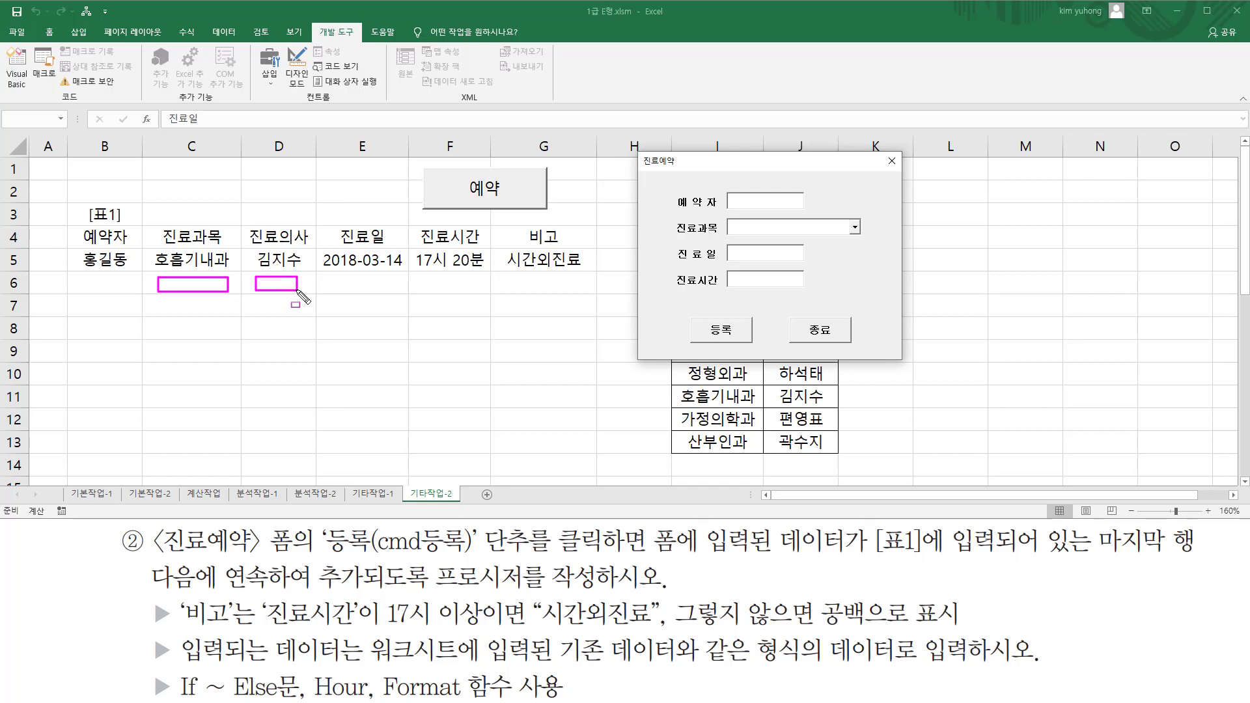
Match the form's 진료일 and 진료시간 fields to the corresponding cells in row 6 of 표1
{"action": "mouse_move", "coordinate": [727, 243]}
{"action": "left_mouse_down"}
{"action": "mouse_move", "coordinate": [729, 260]}
{"action": "mouse_move", "coordinate": [809, 261]}
{"action": "left_mouse_up"}
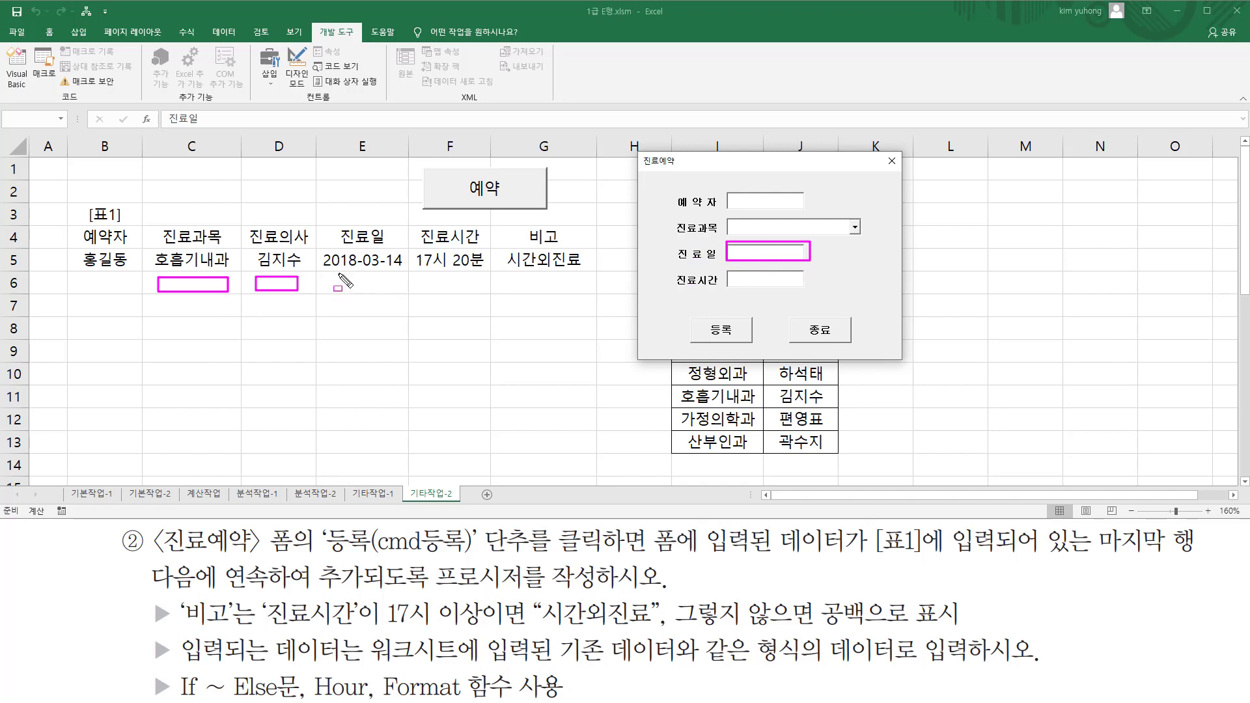
{"action": "left_click_drag", "start_coordinate": [331, 272], "coordinate": [402, 290]}
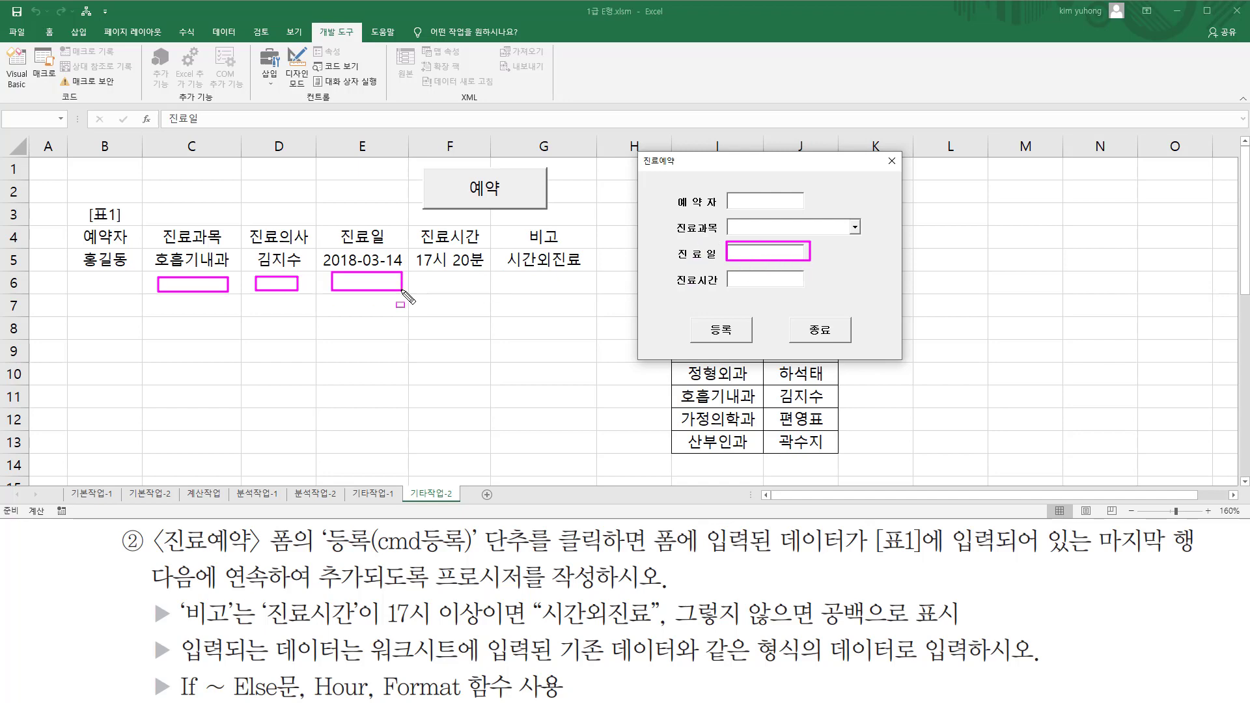
{"action": "mouse_move", "coordinate": [728, 270]}
{"action": "left_mouse_down"}
{"action": "mouse_move", "coordinate": [797, 279]}
{"action": "mouse_move", "coordinate": [729, 272]}
{"action": "left_mouse_up"}
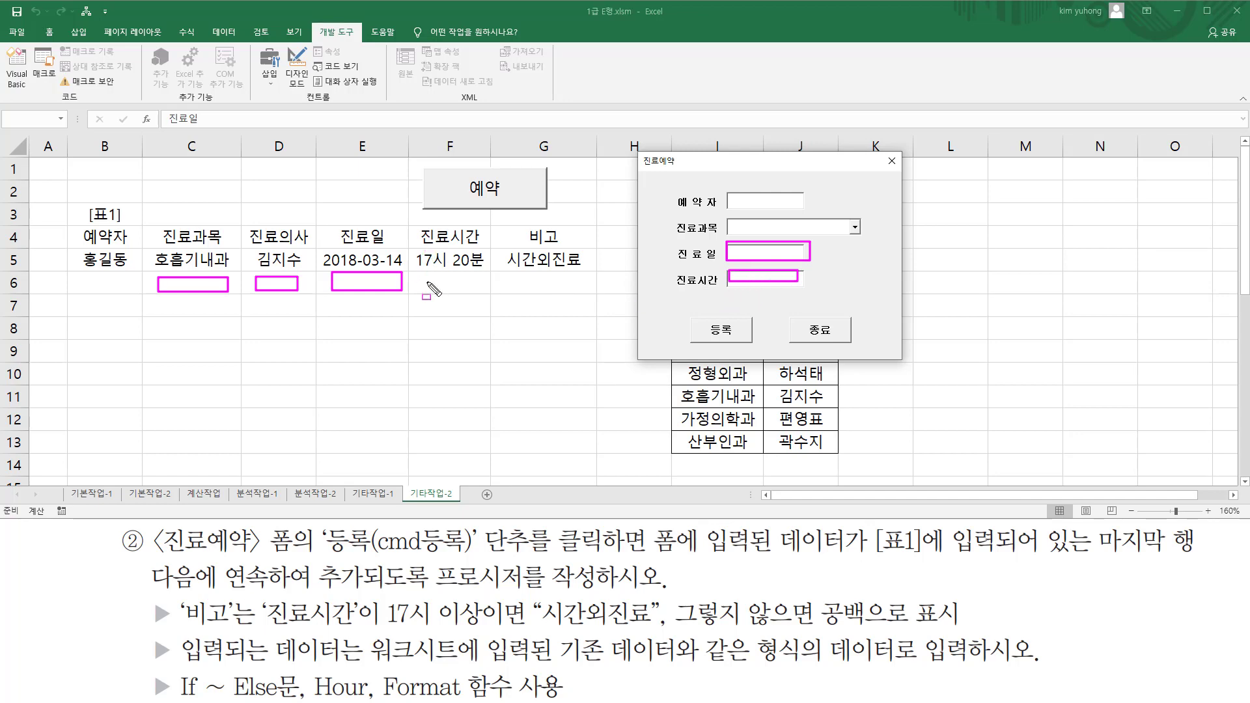
{"action": "left_click_drag", "start_coordinate": [422, 273], "coordinate": [478, 291]}
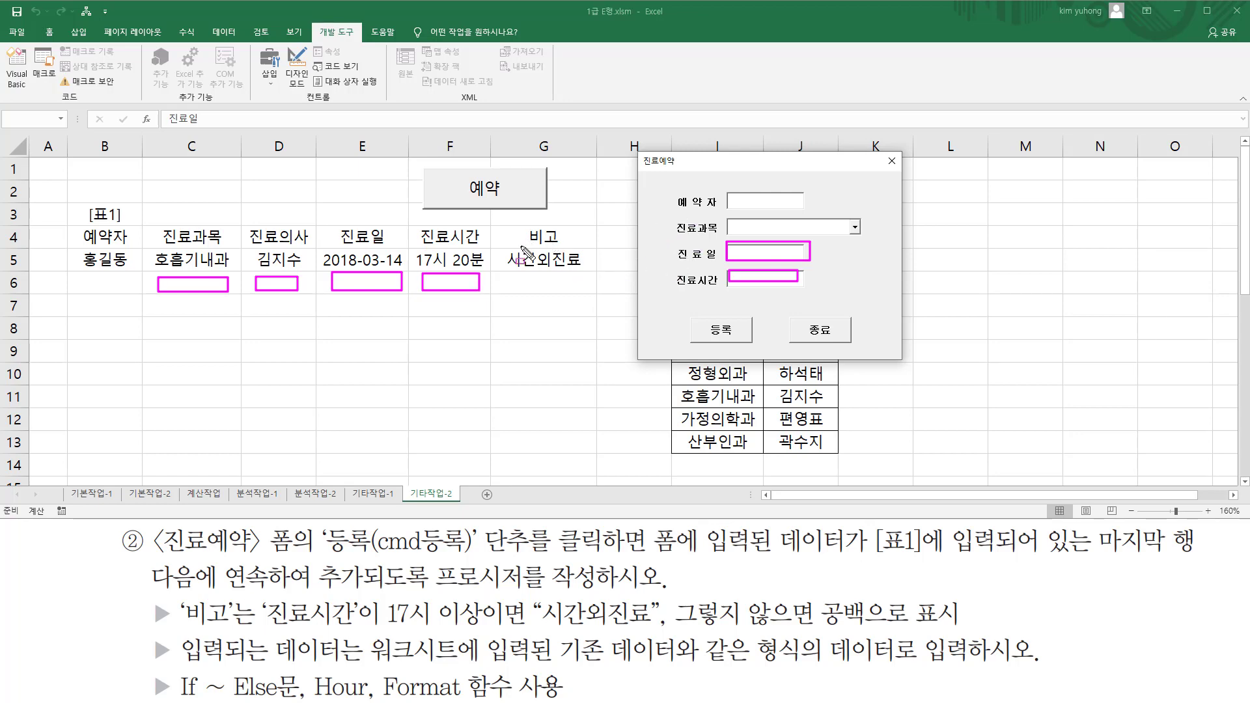
Examine the 비고 rule in instruction ②, including its 17시 condition and If ~ Else requirement, against the new row in 표1
{"action": "left_click_drag", "start_coordinate": [529, 247], "coordinate": [575, 246]}
{"action": "mouse_move", "coordinate": [187, 598]}
{"action": "left_mouse_down"}
{"action": "mouse_move", "coordinate": [195, 617]}
{"action": "mouse_move", "coordinate": [232, 626]}
{"action": "mouse_move", "coordinate": [647, 629]}
{"action": "left_mouse_up"}
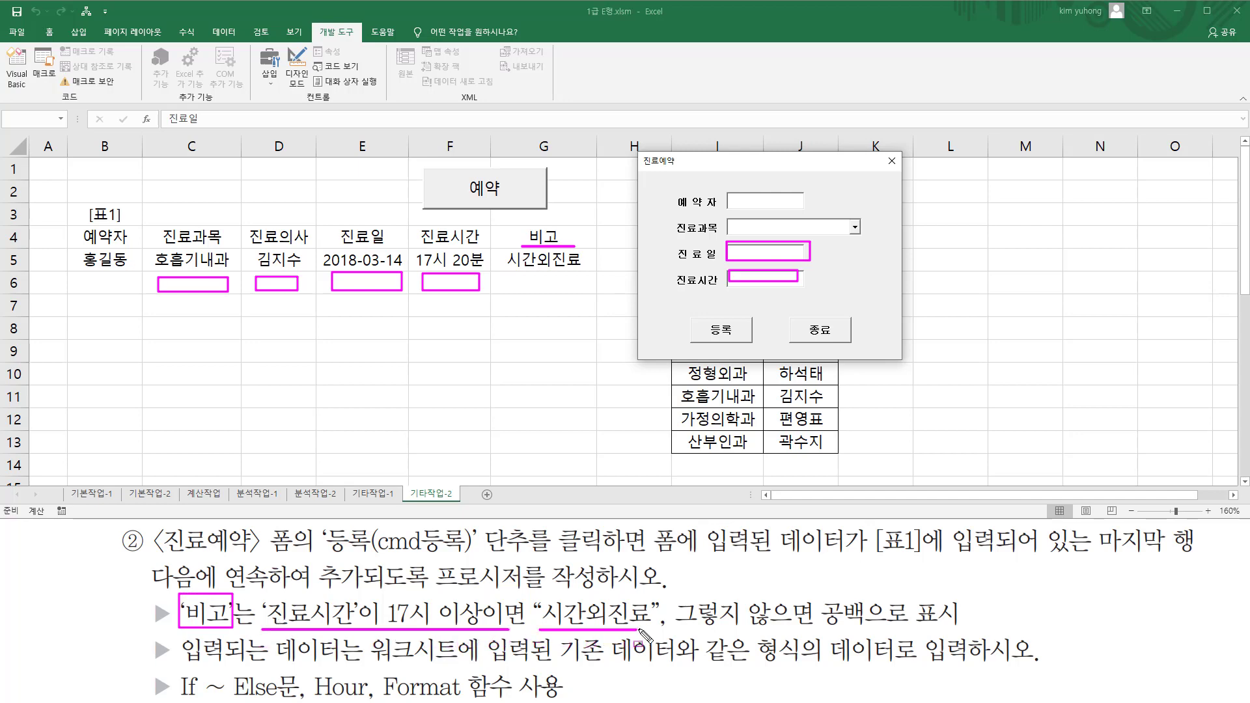
{"action": "left_click_drag", "start_coordinate": [816, 628], "coordinate": [882, 629]}
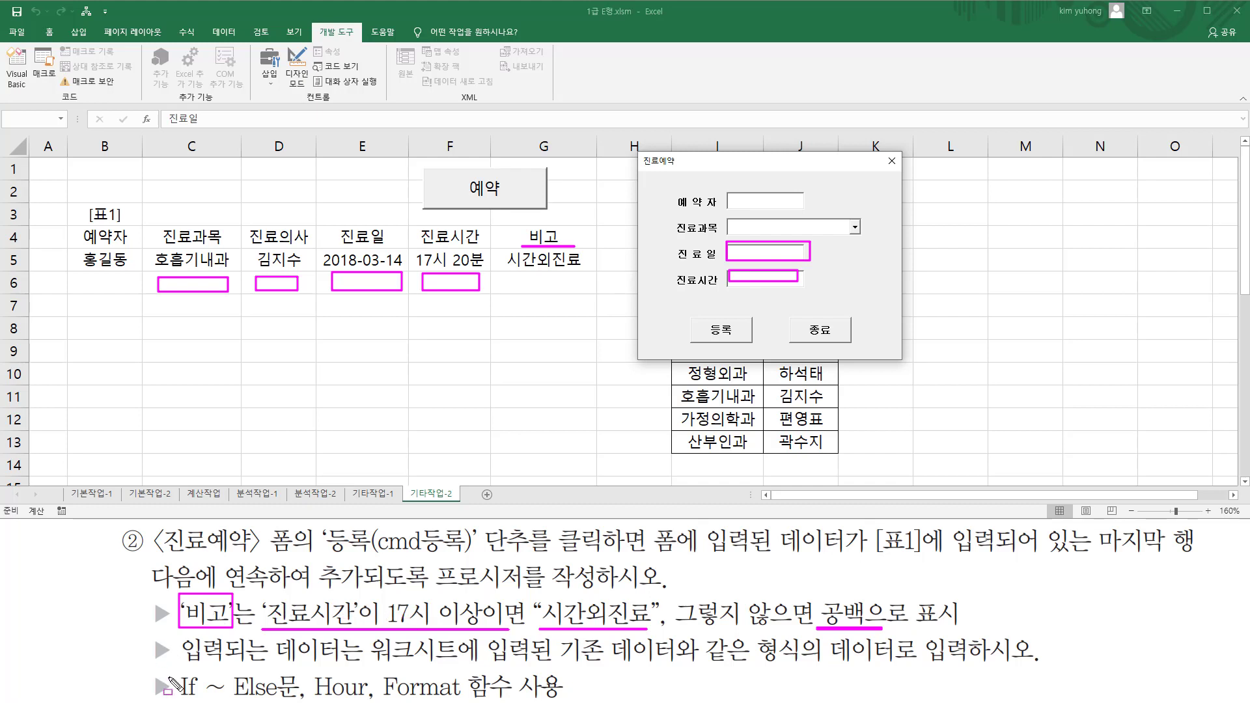
{"action": "mouse_move", "coordinate": [176, 669]}
{"action": "left_mouse_down"}
{"action": "mouse_move", "coordinate": [246, 696]}
{"action": "mouse_move", "coordinate": [294, 697]}
{"action": "left_mouse_up"}
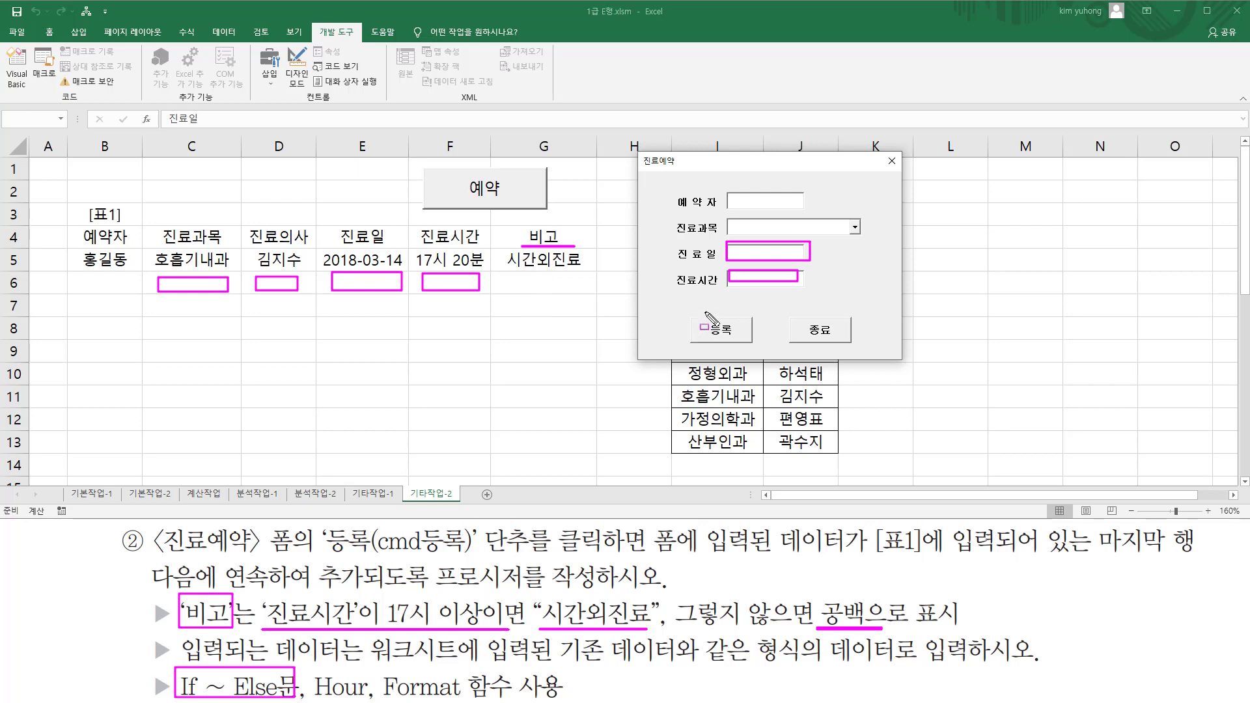
{"action": "left_click_drag", "start_coordinate": [703, 313], "coordinate": [741, 350]}
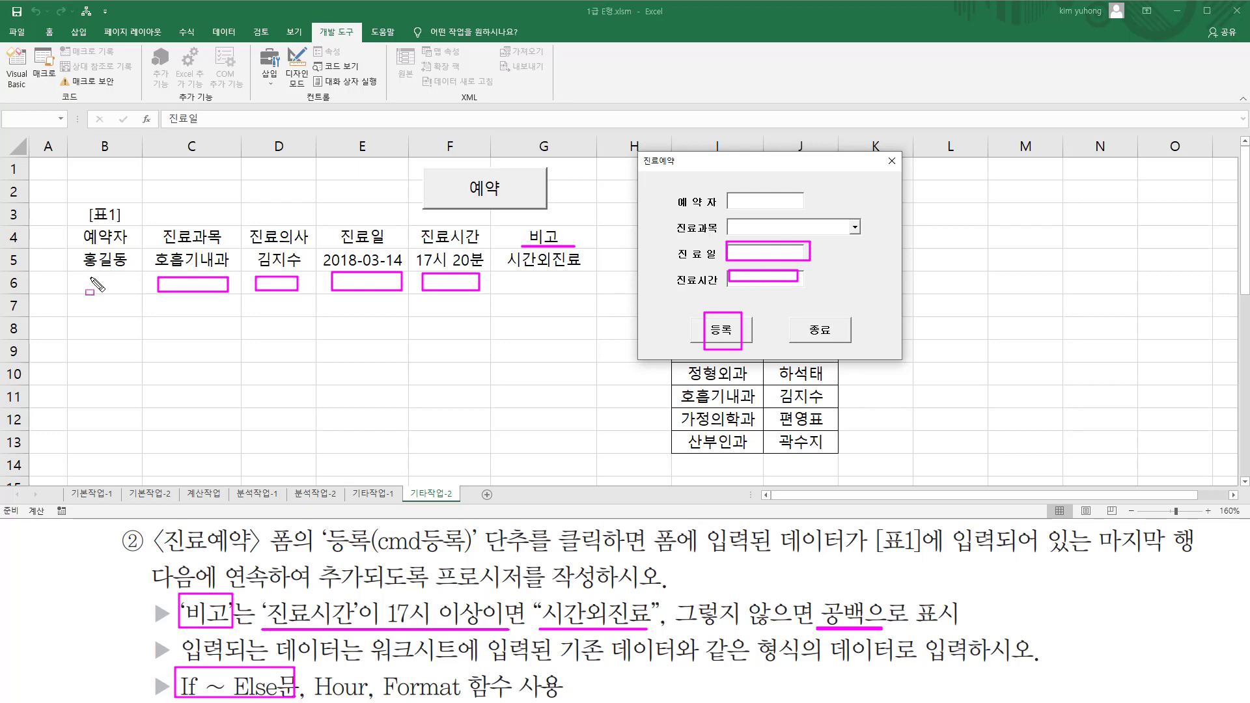
{"action": "left_click_drag", "start_coordinate": [76, 272], "coordinate": [581, 293]}
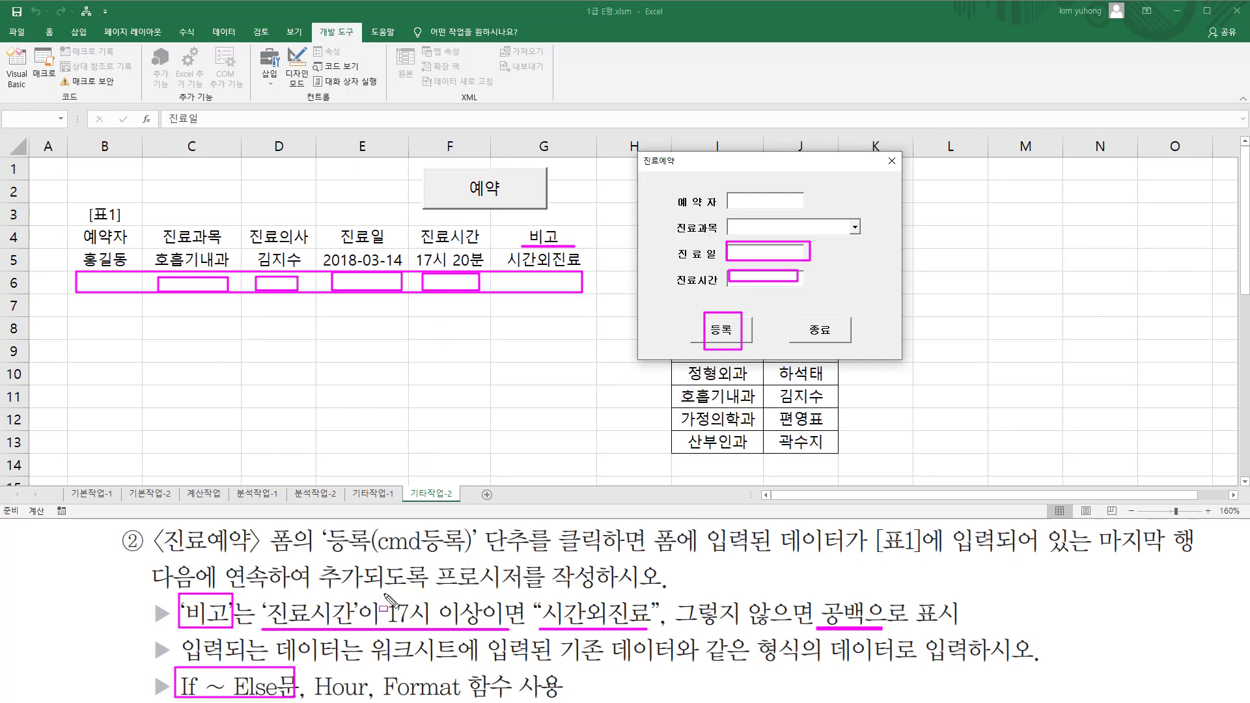
{"action": "left_click_drag", "start_coordinate": [385, 594], "coordinate": [483, 629]}
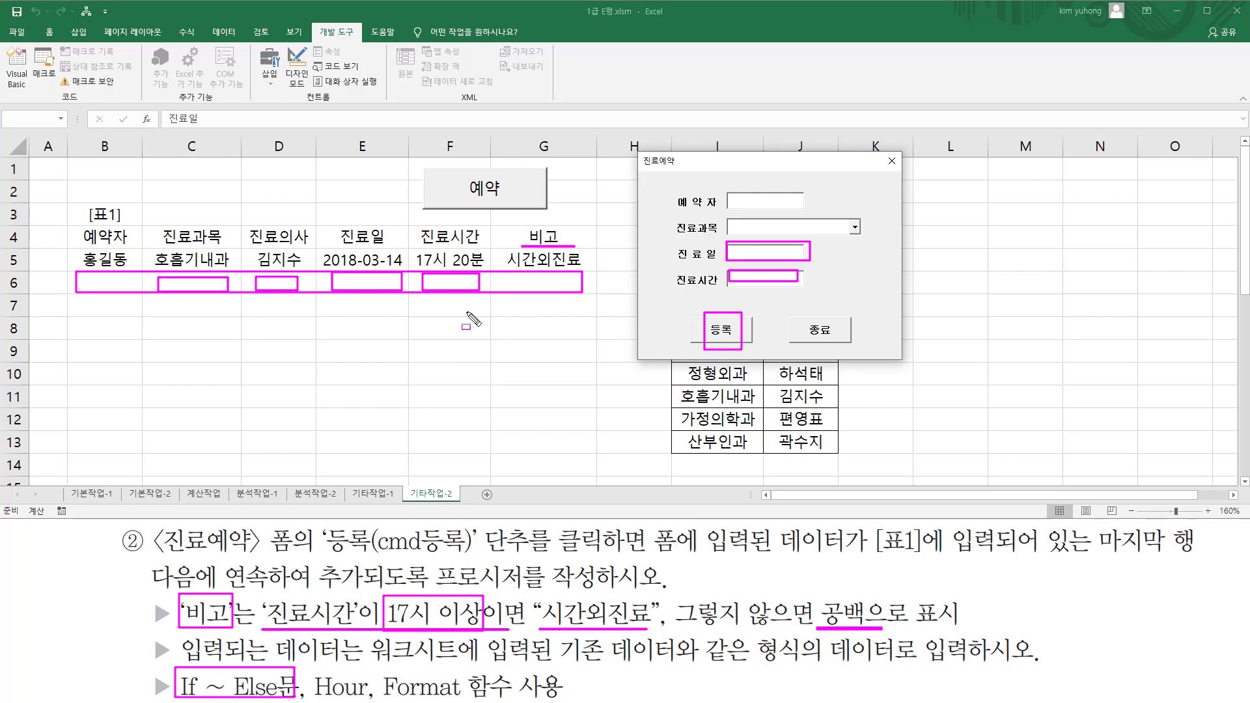
Enter 18:00 as the form's 진료시간 and examine the same-format requirement for entered data in instruction ②
{"action": "key", "text": "Escape"}
{"action": "left_click", "coordinate": [748, 278]}
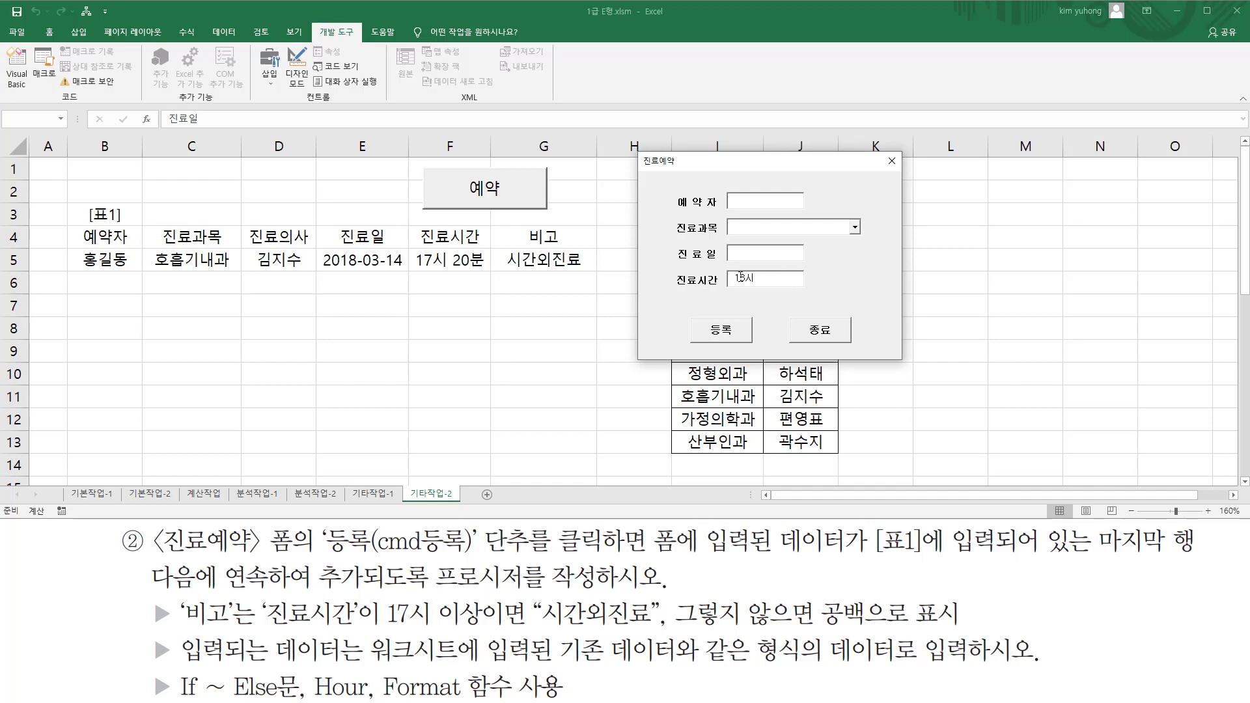
{"action": "left_click_drag", "start_coordinate": [733, 267], "coordinate": [760, 282]}
{"action": "key", "text": "Escape"}
{"action": "left_click_drag", "start_coordinate": [729, 283], "coordinate": [769, 284]}
{"action": "left_click_drag", "start_coordinate": [561, 659], "coordinate": [1011, 664]}
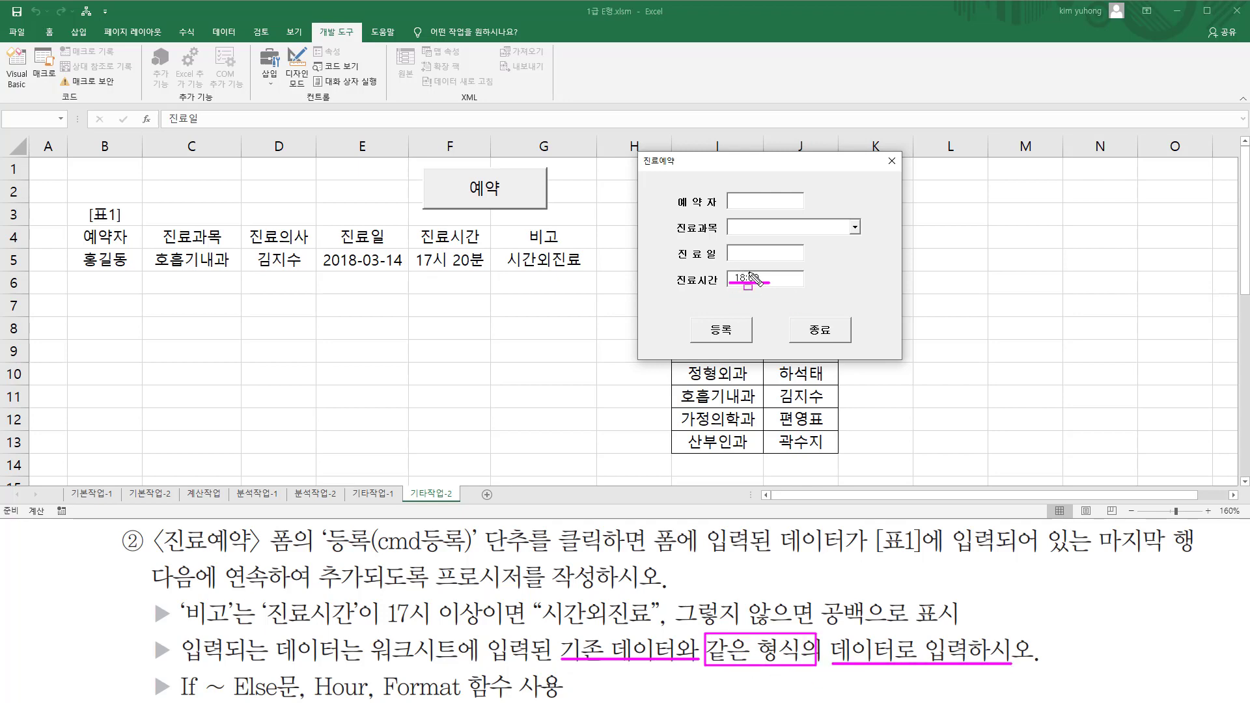
Compare the form's 진료시간 entry with the time format in row 5, the 17시 condition, and the Hour and Format function requirements
{"action": "left_click_drag", "start_coordinate": [405, 268], "coordinate": [494, 269]}
{"action": "mouse_move", "coordinate": [384, 673]}
{"action": "left_mouse_down"}
{"action": "mouse_move", "coordinate": [385, 687]}
{"action": "mouse_move", "coordinate": [475, 699]}
{"action": "mouse_move", "coordinate": [515, 671]}
{"action": "mouse_move", "coordinate": [512, 699]}
{"action": "left_mouse_up"}
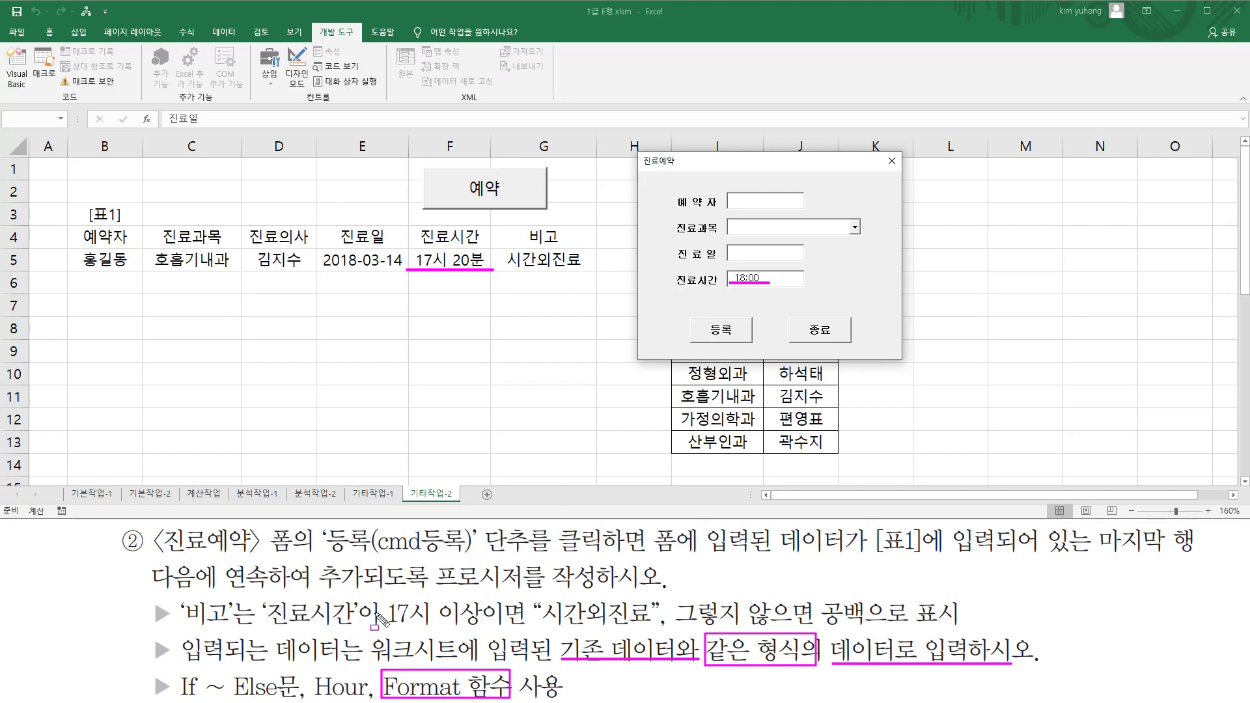
{"action": "left_click_drag", "start_coordinate": [391, 593], "coordinate": [493, 638]}
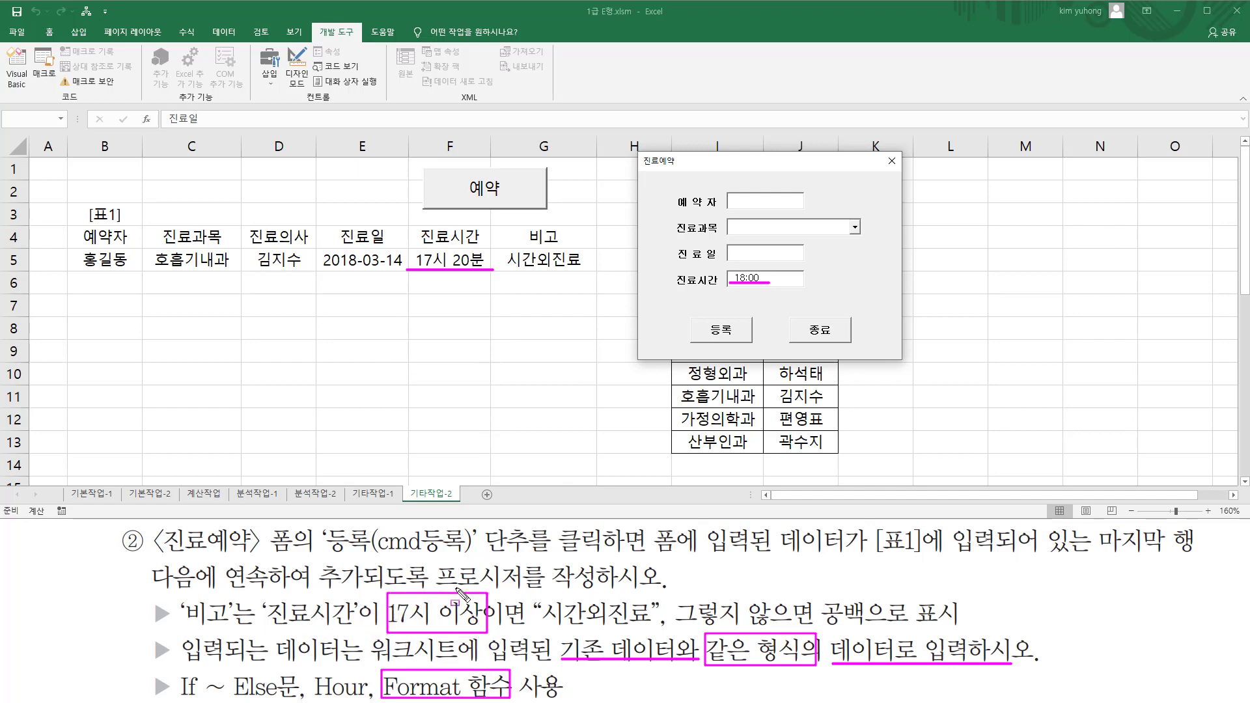
{"action": "mouse_move", "coordinate": [414, 246]}
{"action": "left_mouse_down"}
{"action": "mouse_move", "coordinate": [440, 280]}
{"action": "mouse_move", "coordinate": [414, 247]}
{"action": "mouse_move", "coordinate": [483, 247]}
{"action": "mouse_move", "coordinate": [480, 265]}
{"action": "left_mouse_up"}
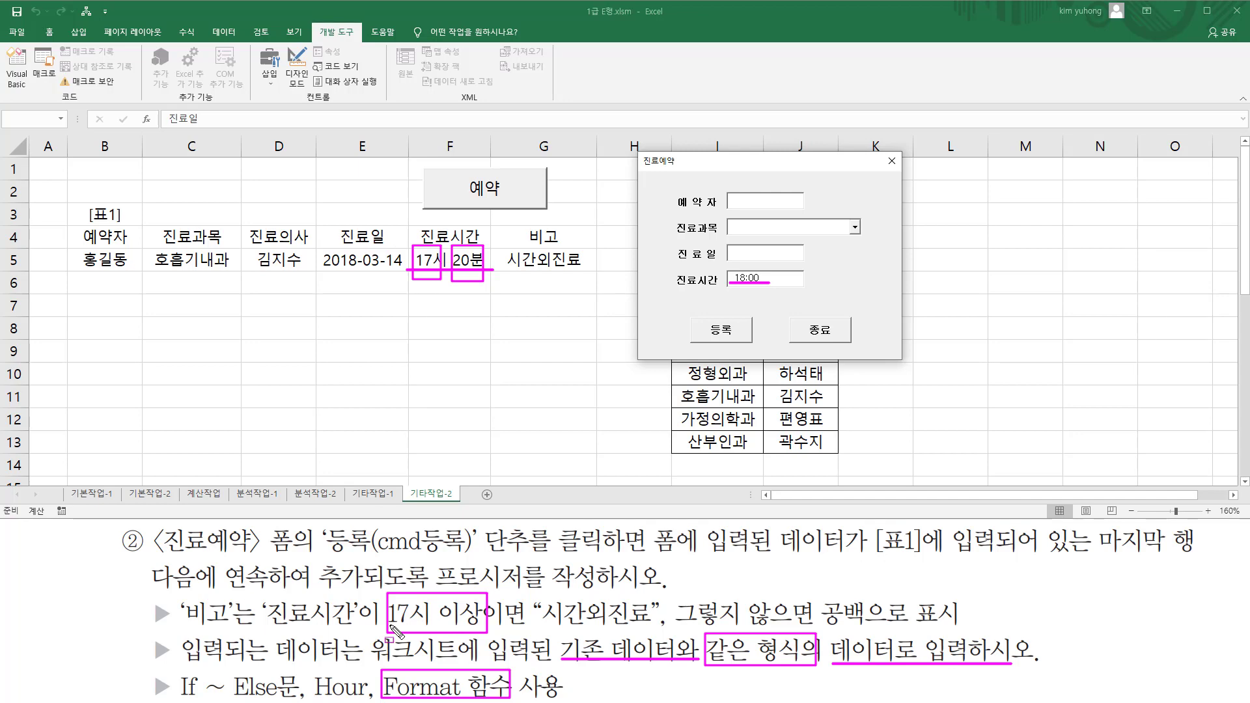
{"action": "left_click_drag", "start_coordinate": [391, 626], "coordinate": [474, 627]}
{"action": "left_click_drag", "start_coordinate": [311, 669], "coordinate": [367, 698]}
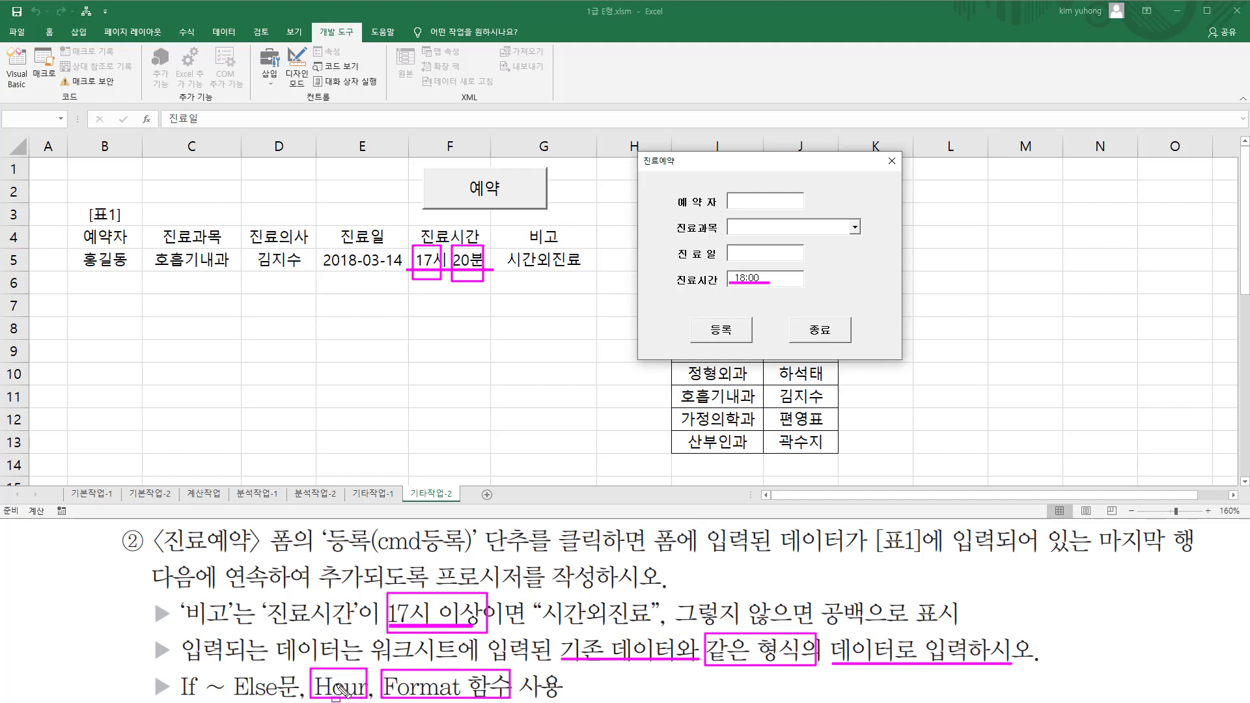
{"action": "key", "text": "Escape"}
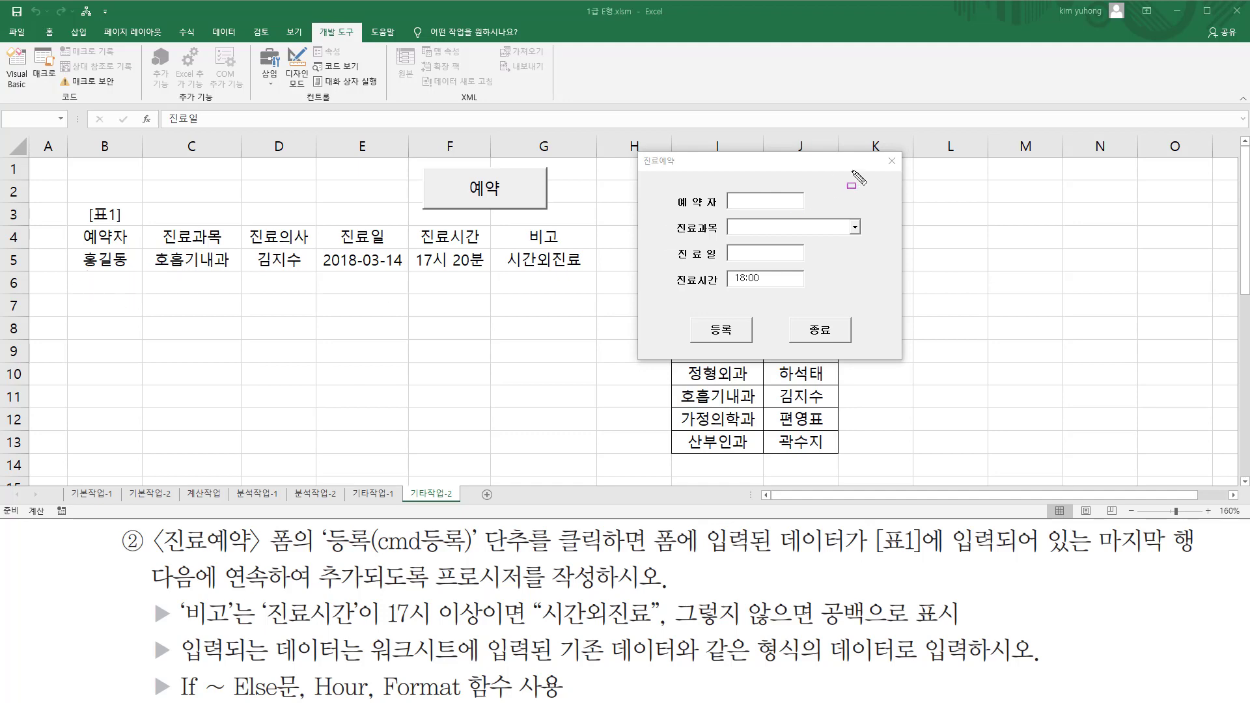
Close the 진료예약 form and examine the extent of 표1 from the header row through row 5
{"action": "left_click", "coordinate": [892, 163]}
{"action": "left_click", "coordinate": [188, 299]}
{"action": "left_click", "coordinate": [123, 291]}
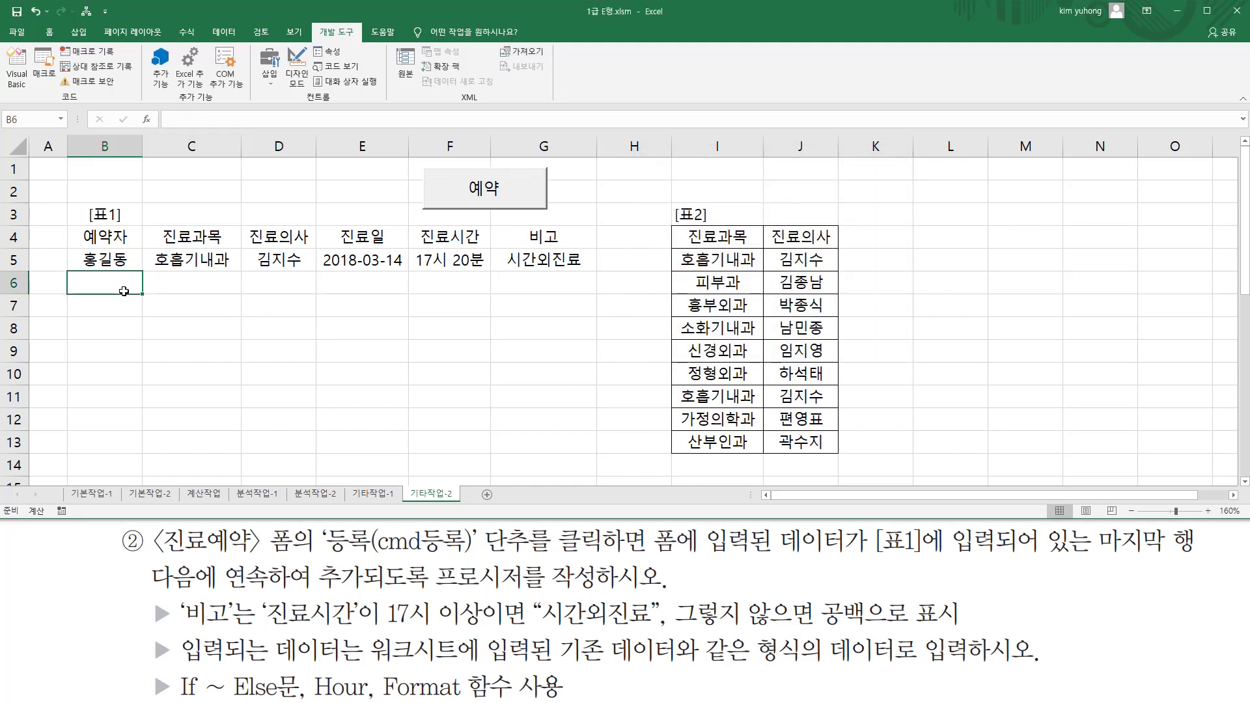
{"action": "key", "text": "ctrl+2"}
{"action": "left_click_drag", "start_coordinate": [70, 227], "coordinate": [83, 241]}
{"action": "left_click_drag", "start_coordinate": [136, 275], "coordinate": [593, 273]}
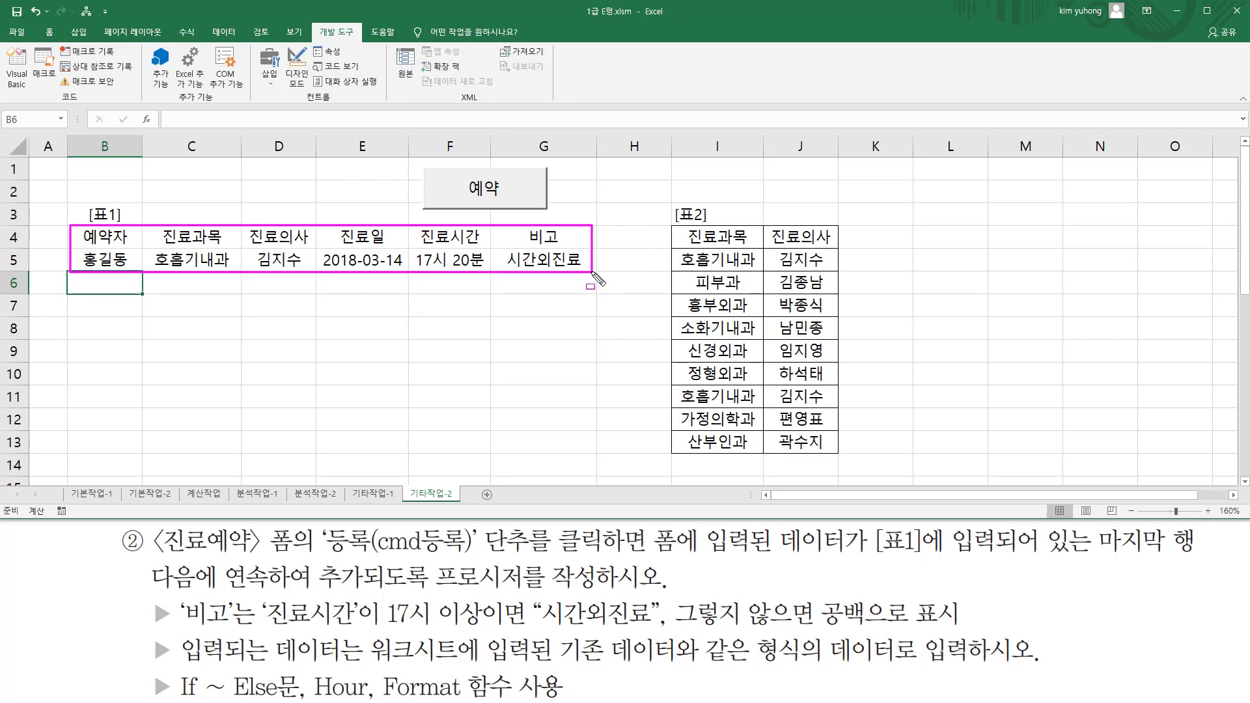
Examine the 예약자 header and the [표1] title above it, and select the title cell B3
{"action": "left_click_drag", "start_coordinate": [79, 226], "coordinate": [121, 243]}
{"action": "left_click_drag", "start_coordinate": [84, 200], "coordinate": [124, 225]}
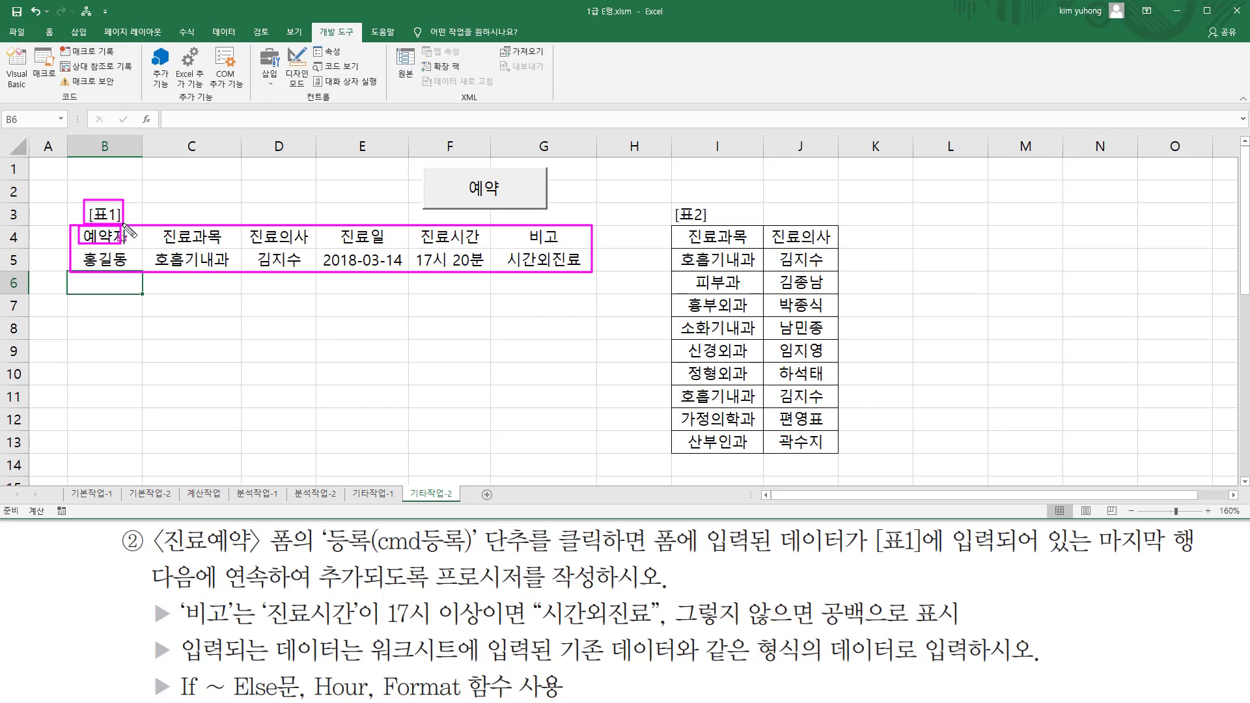
{"action": "key", "text": "Escape"}
{"action": "left_click", "coordinate": [106, 215]}
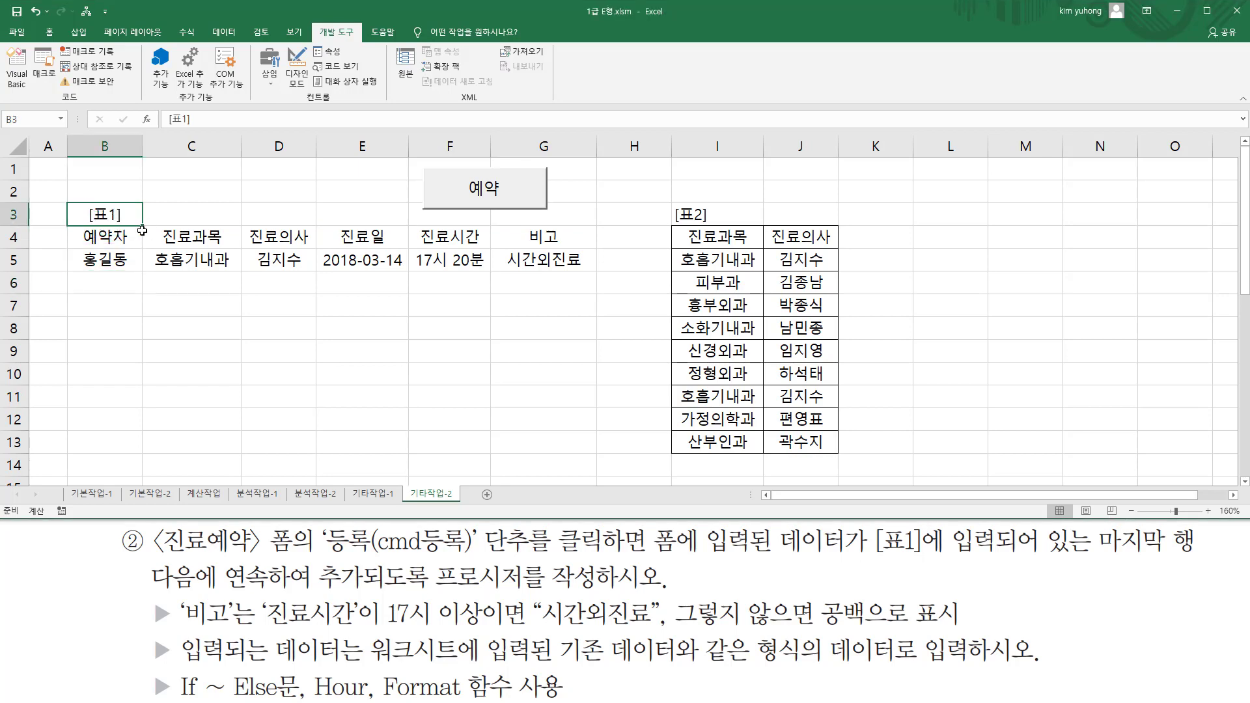
{"action": "key", "text": "ctrl+2"}
{"action": "mouse_move", "coordinate": [80, 204]}
{"action": "left_mouse_down"}
{"action": "mouse_move", "coordinate": [105, 225]}
{"action": "mouse_move", "coordinate": [140, 221]}
{"action": "mouse_move", "coordinate": [80, 205]}
{"action": "left_mouse_up"}
{"action": "key", "text": "Escape"}
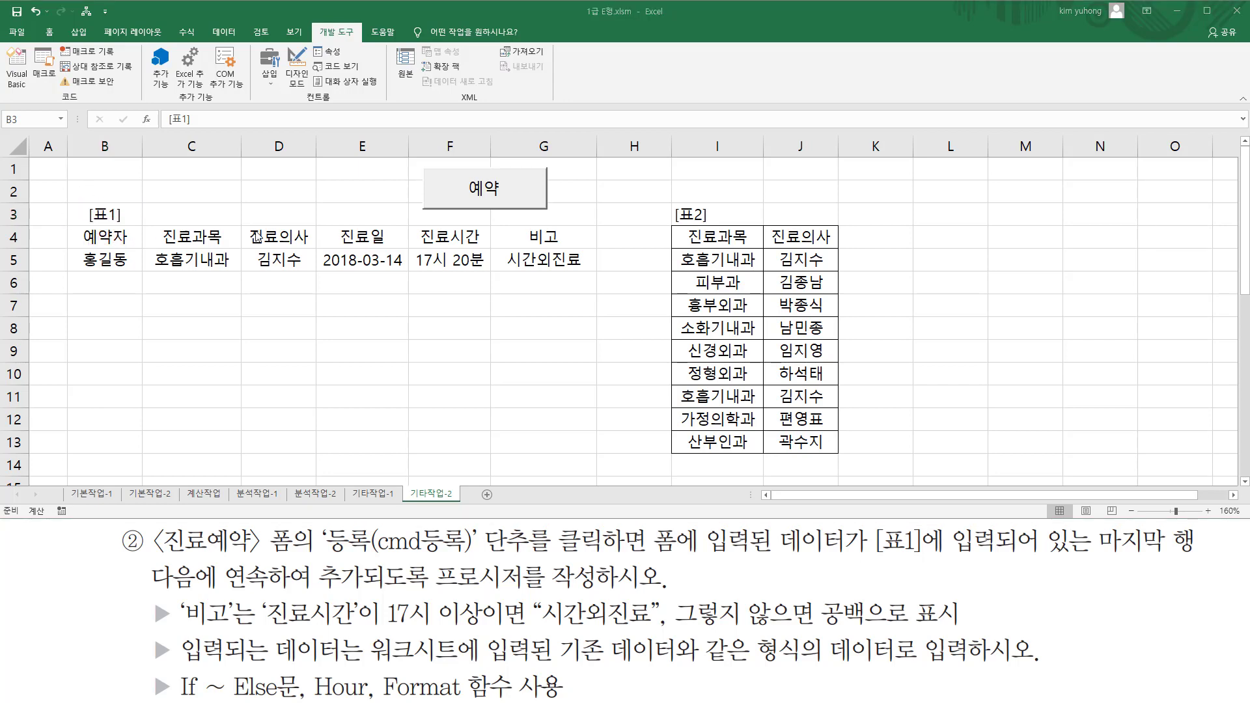
Open the 진료예약 form's design in the Visual Basic editor and bring up the click procedure of its 등록 button
{"action": "left_click", "coordinate": [294, 67]}
{"action": "double_click", "coordinate": [452, 194]}
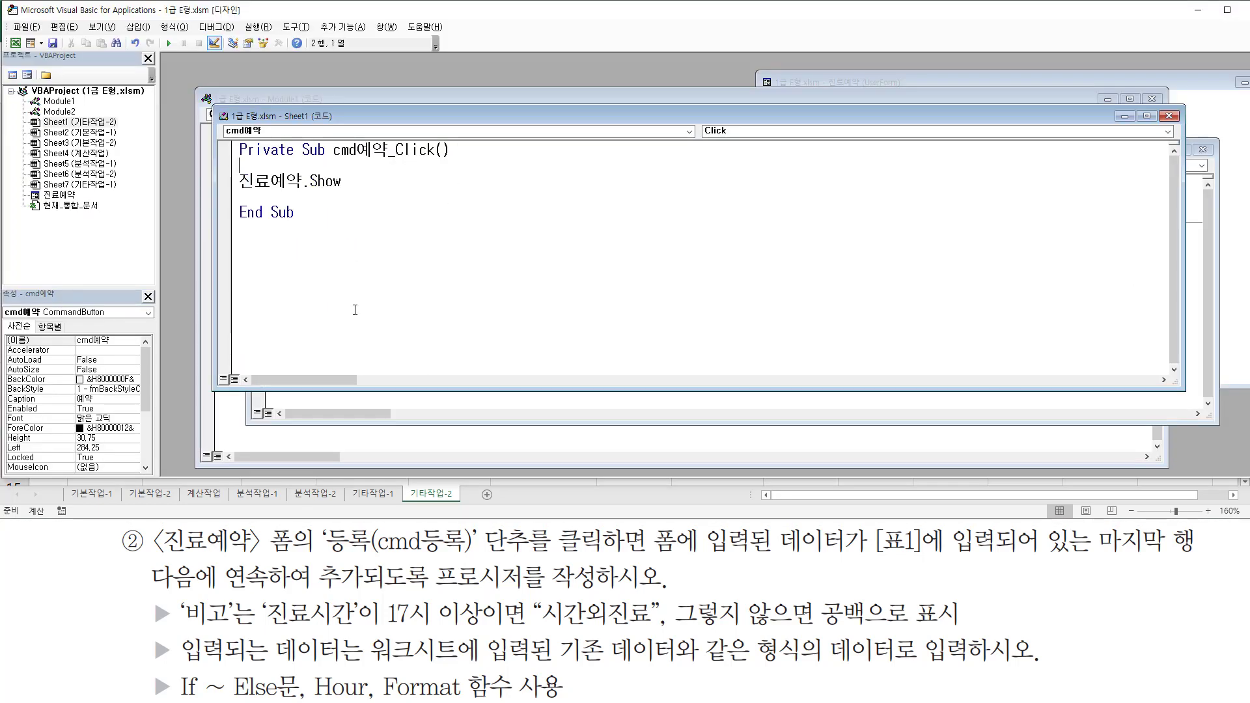
{"action": "left_click", "coordinate": [1232, 138]}
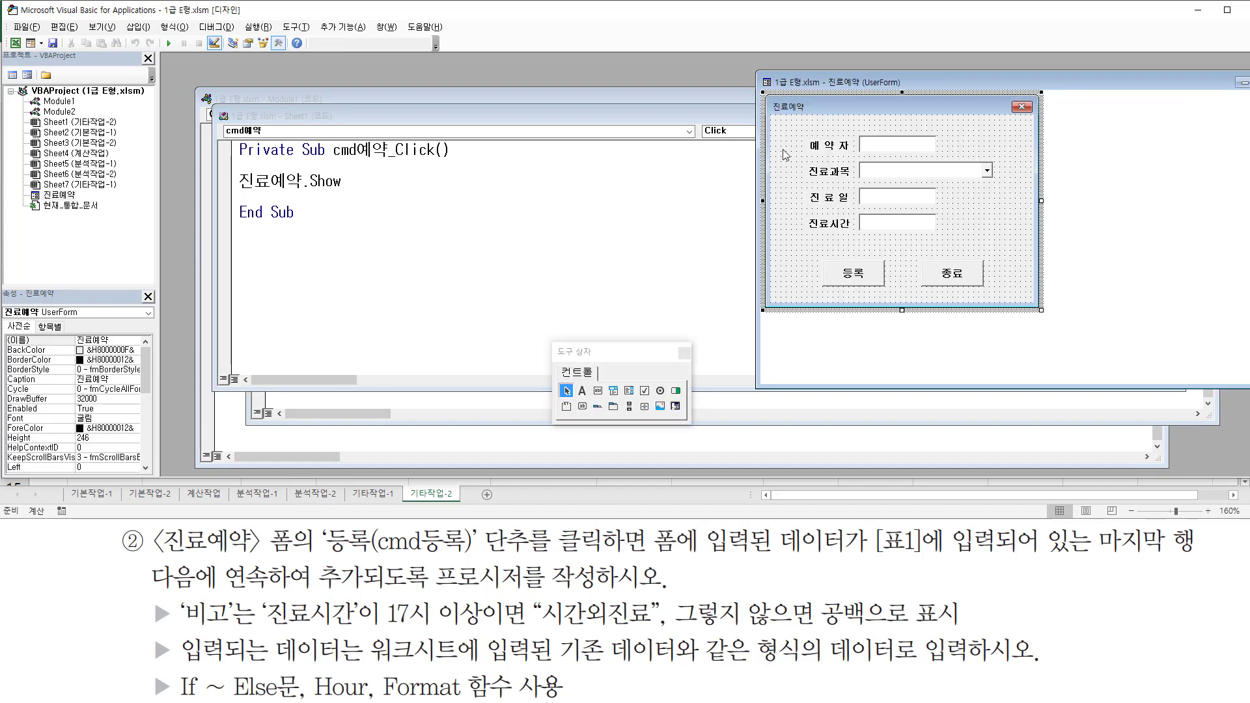
{"action": "left_click_drag", "start_coordinate": [826, 258], "coordinate": [880, 288]}
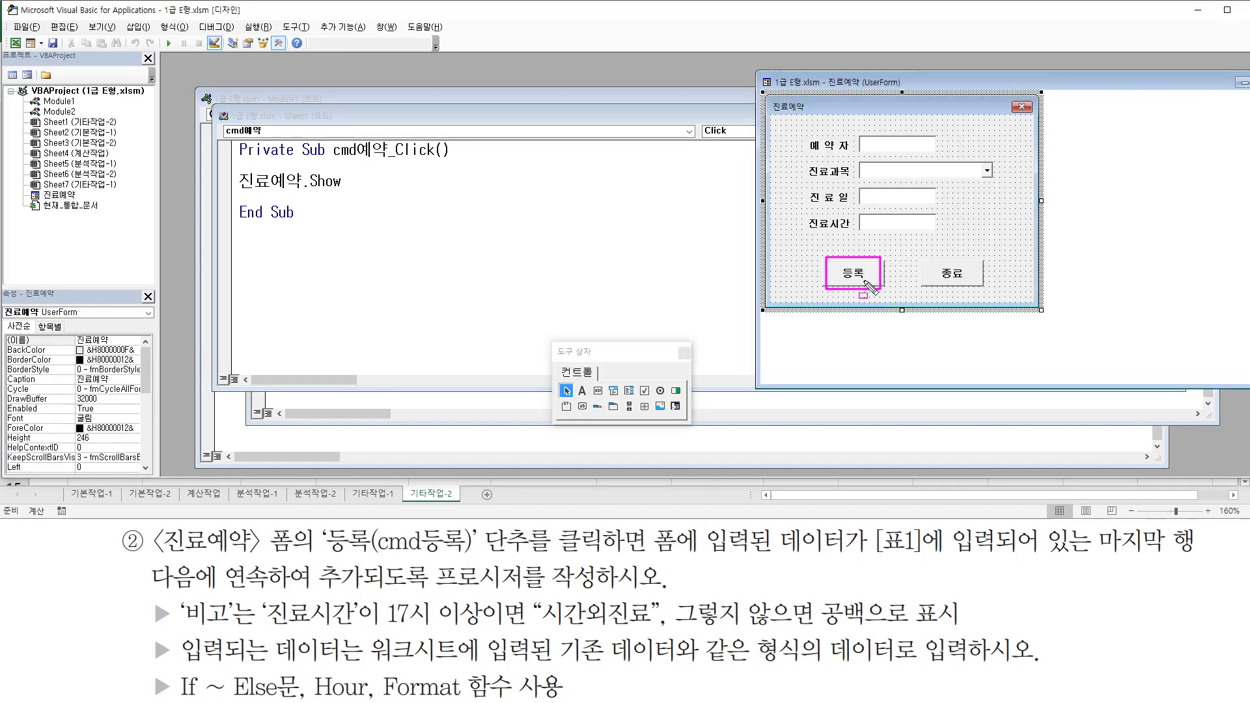
{"action": "left_click", "coordinate": [837, 274]}
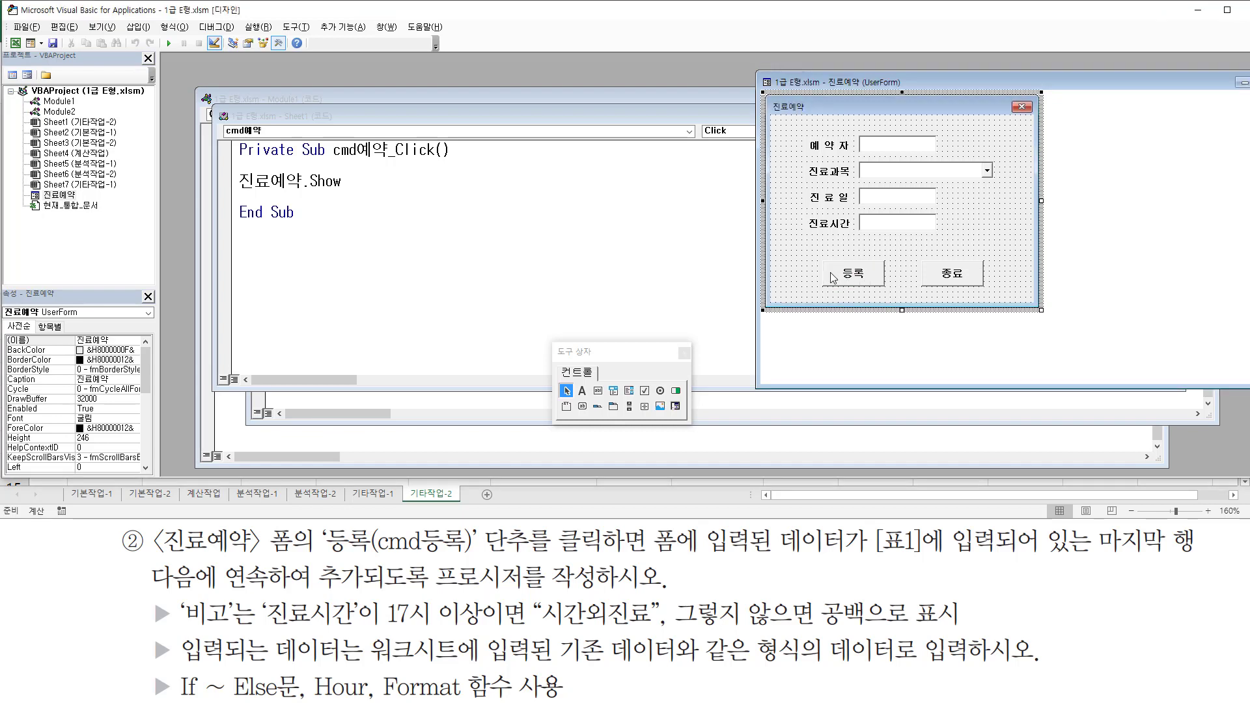
{"action": "double_click", "coordinate": [837, 274]}
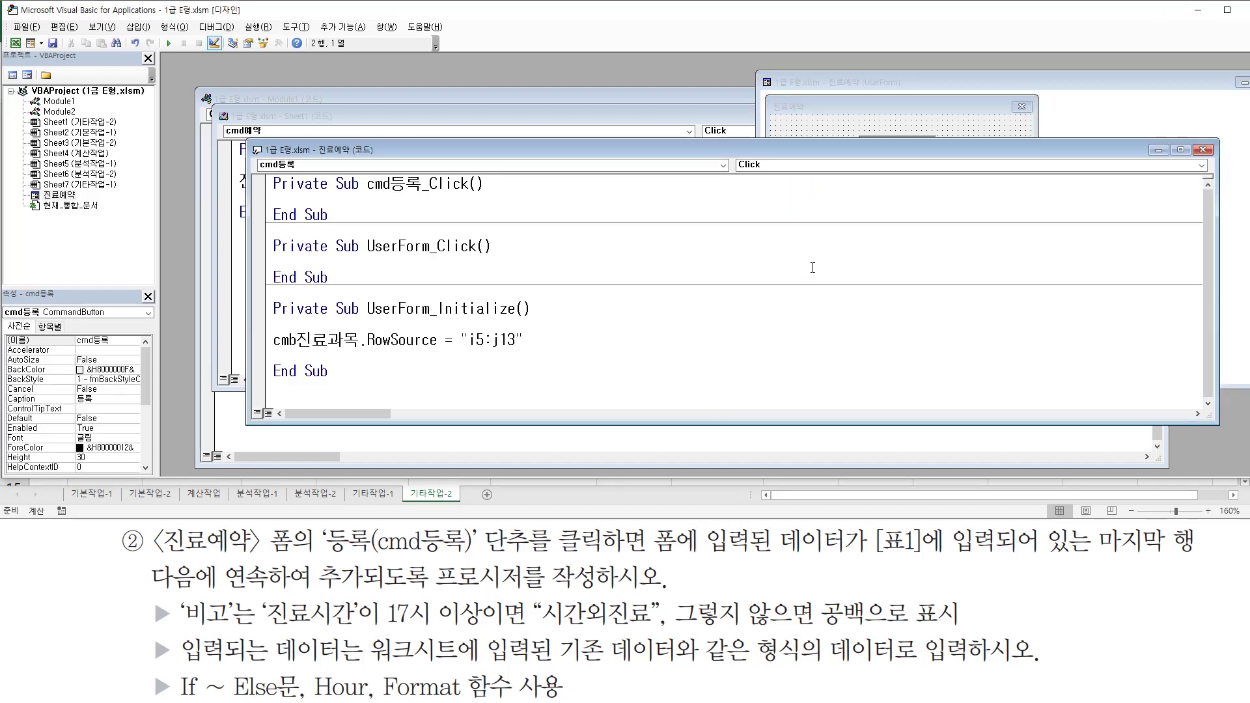
Write cmd등록_Click to set 입력행 from [b3].Row plus its CurrentRegion row count, fill columns 2–6, format the time "hh시 mm분", and set 시간외진료 from 17시
{"action": "left_click_drag", "start_coordinate": [440, 192], "coordinate": [473, 193]}
{"action": "key", "text": "Escape"}
{"action": "key", "text": "Return"}
{"action": "key", "text": "Return"}
{"action": "key", "text": "Return"}
{"action": "left_click", "coordinate": [299, 203]}
{"action": "key", "text": "Return"}
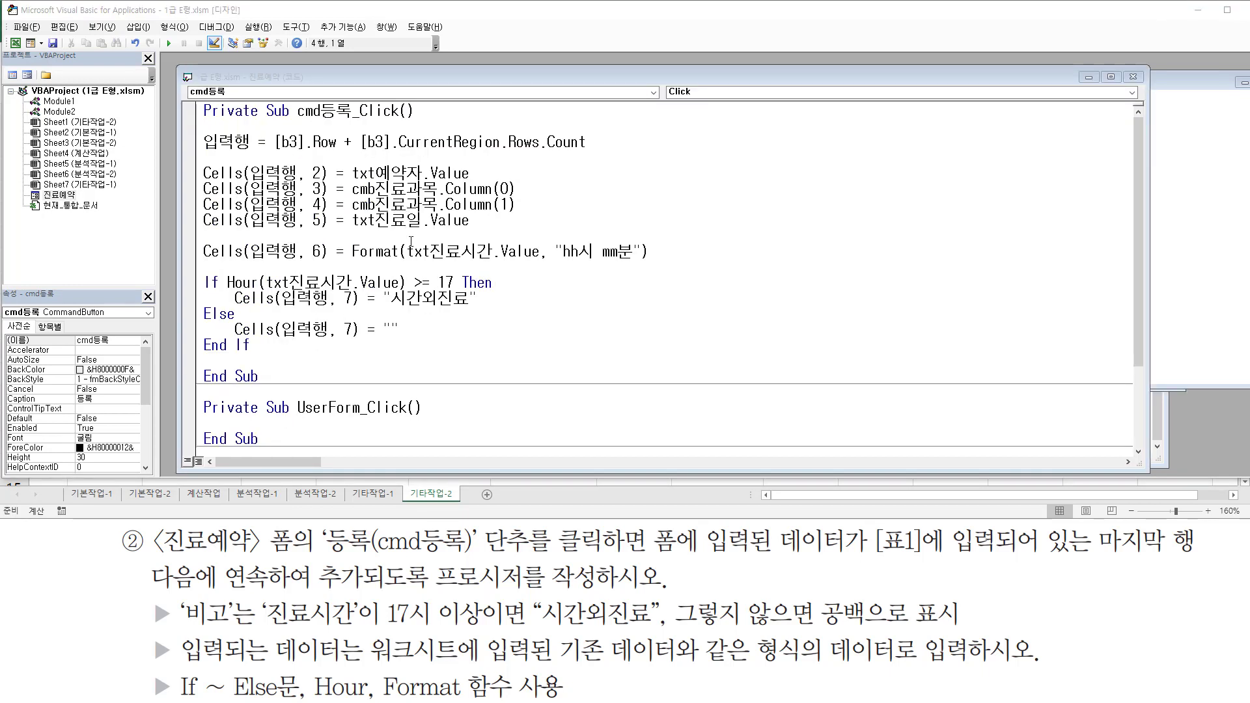
{"action": "left_click", "coordinate": [258, 270]}
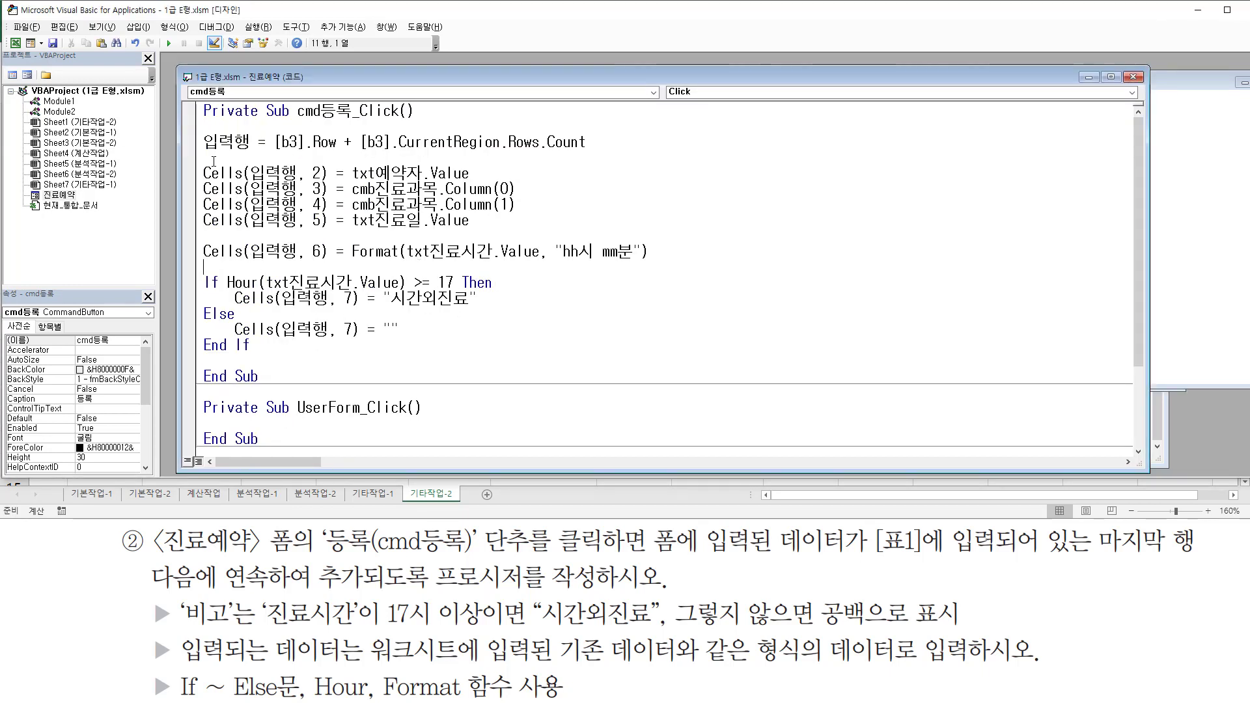
Examine the 입력행 line, show the form design beside the code, and match the 예약자 field to the column 2 line
{"action": "mouse_move", "coordinate": [203, 152]}
{"action": "left_mouse_down"}
{"action": "mouse_move", "coordinate": [251, 152]}
{"action": "mouse_move", "coordinate": [251, 127]}
{"action": "mouse_move", "coordinate": [303, 151]}
{"action": "mouse_move", "coordinate": [590, 151]}
{"action": "left_mouse_up"}
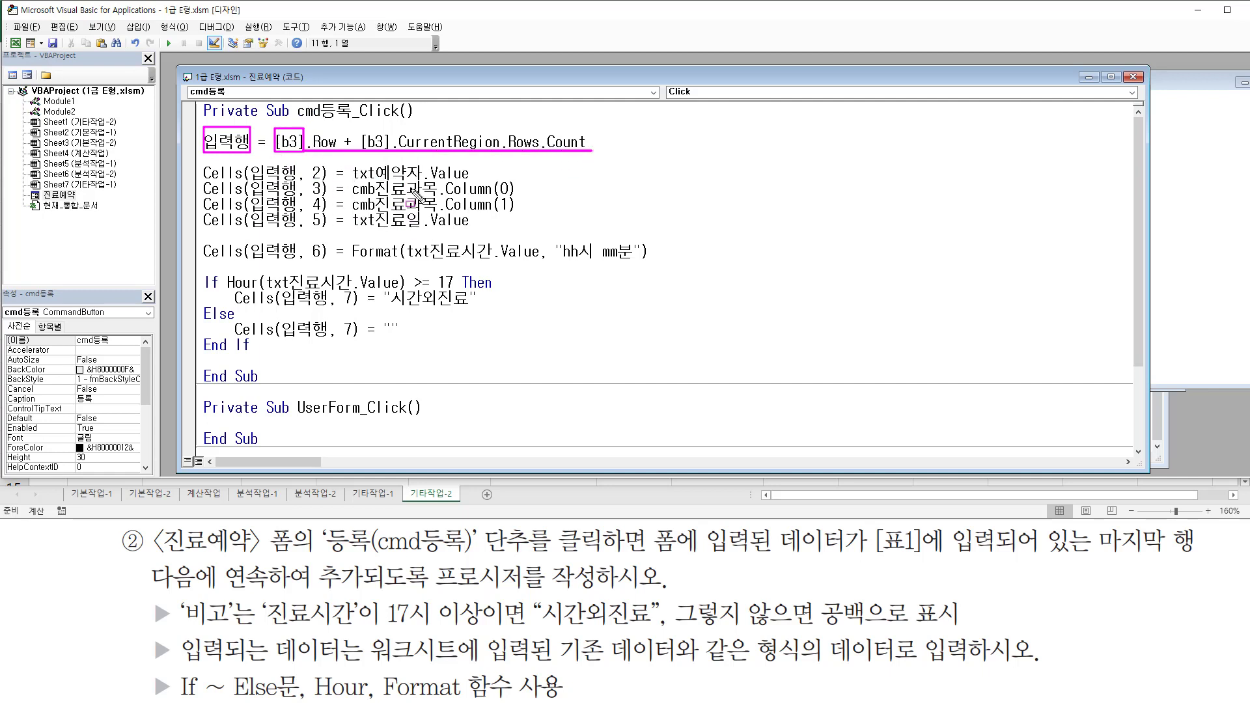
{"action": "key", "text": "Escape"}
{"action": "key", "text": "shift+F7"}
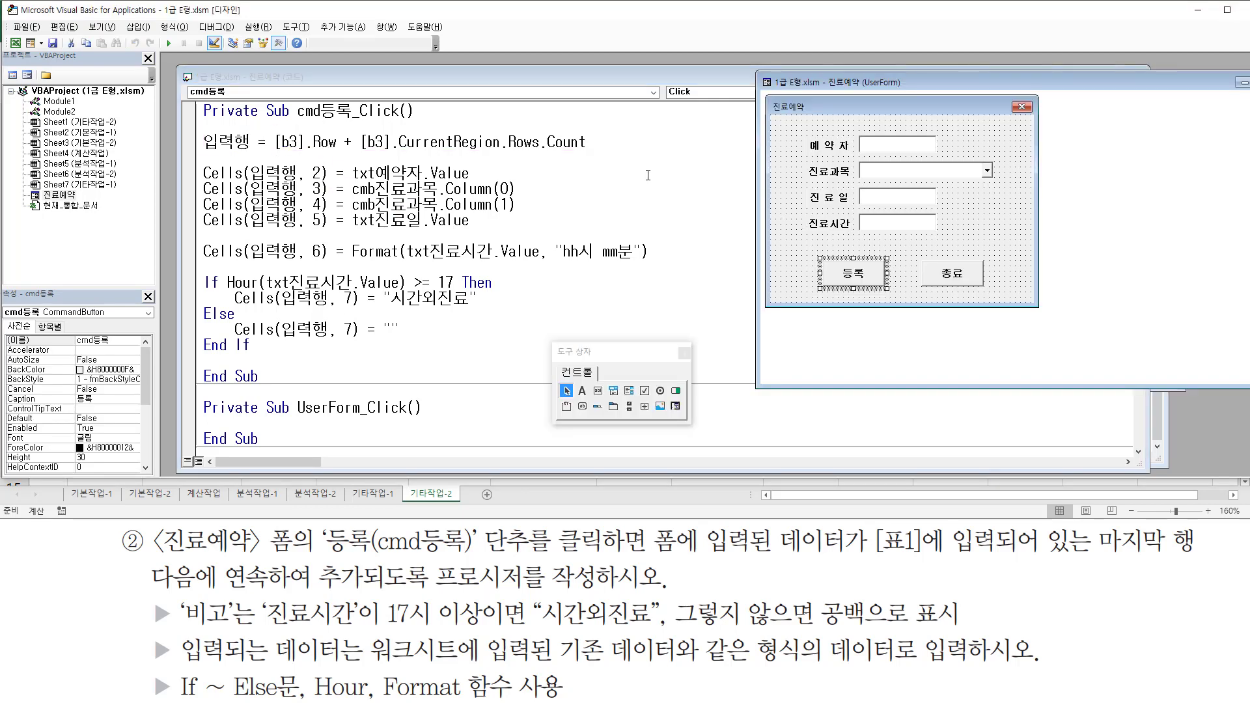
{"action": "key", "text": "ctrl+2"}
{"action": "left_click_drag", "start_coordinate": [856, 137], "coordinate": [931, 151]}
{"action": "mouse_move", "coordinate": [309, 160]}
{"action": "left_mouse_down"}
{"action": "mouse_move", "coordinate": [324, 180]}
{"action": "mouse_move", "coordinate": [472, 177]}
{"action": "left_mouse_up"}
Match the form's 진료과목 list to the column 3 and 4 lines, which use Column(0) and Column(1)
{"action": "left_click_drag", "start_coordinate": [858, 162], "coordinate": [1000, 179]}
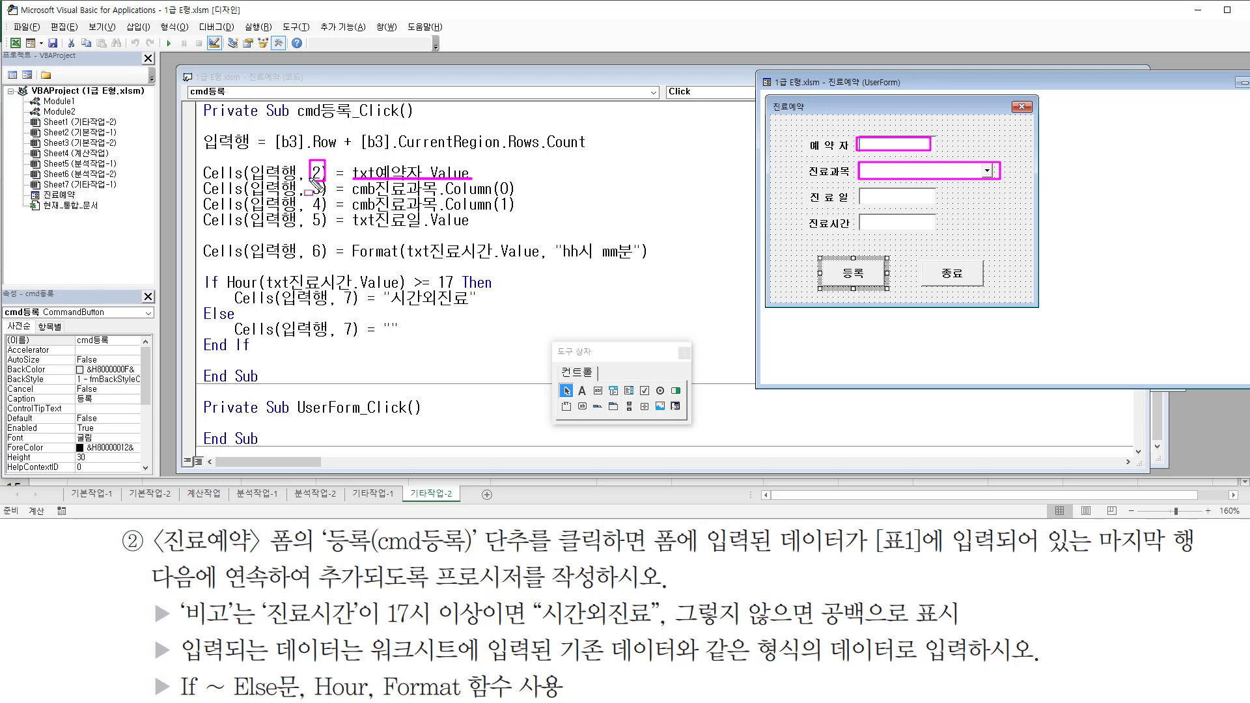
{"action": "left_click_drag", "start_coordinate": [311, 177], "coordinate": [330, 213]}
{"action": "mouse_move", "coordinate": [859, 162]}
{"action": "left_mouse_down"}
{"action": "mouse_move", "coordinate": [872, 180]}
{"action": "mouse_move", "coordinate": [999, 181]}
{"action": "left_mouse_up"}
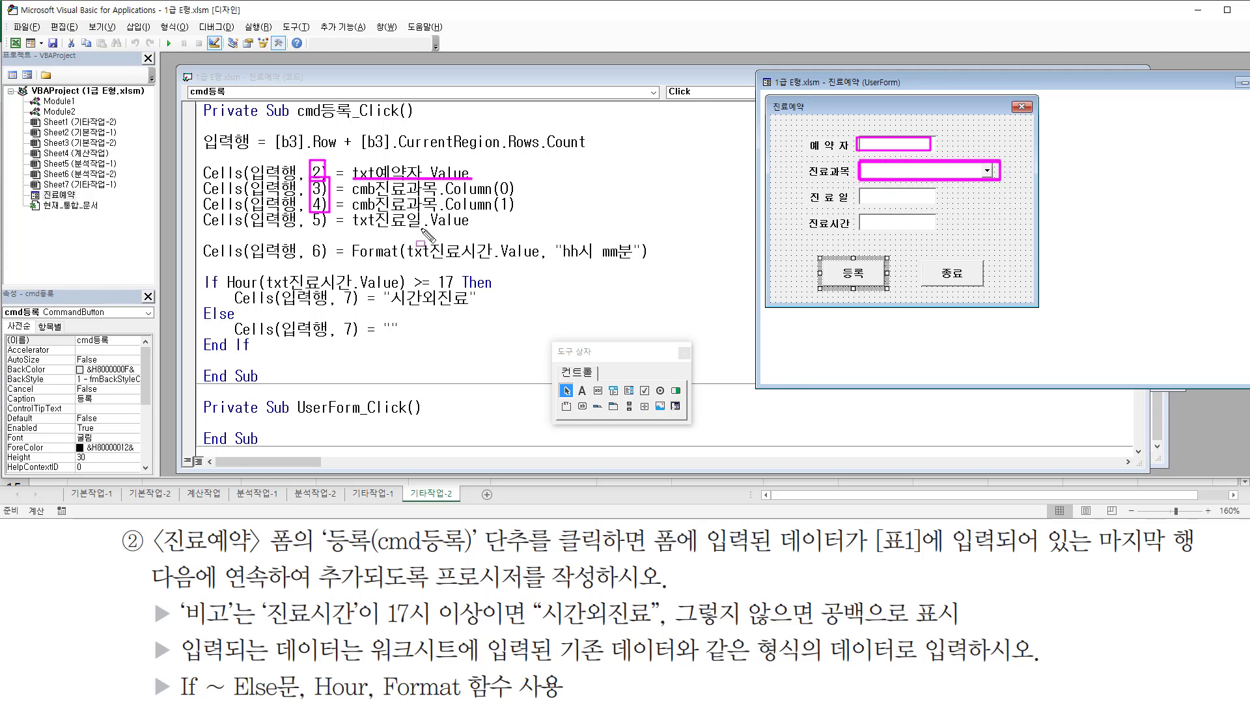
{"action": "mouse_move", "coordinate": [352, 194]}
{"action": "left_mouse_down"}
{"action": "mouse_move", "coordinate": [436, 194]}
{"action": "mouse_move", "coordinate": [398, 212]}
{"action": "mouse_move", "coordinate": [514, 195]}
{"action": "left_mouse_up"}
{"action": "left_click_drag", "start_coordinate": [444, 212], "coordinate": [519, 212]}
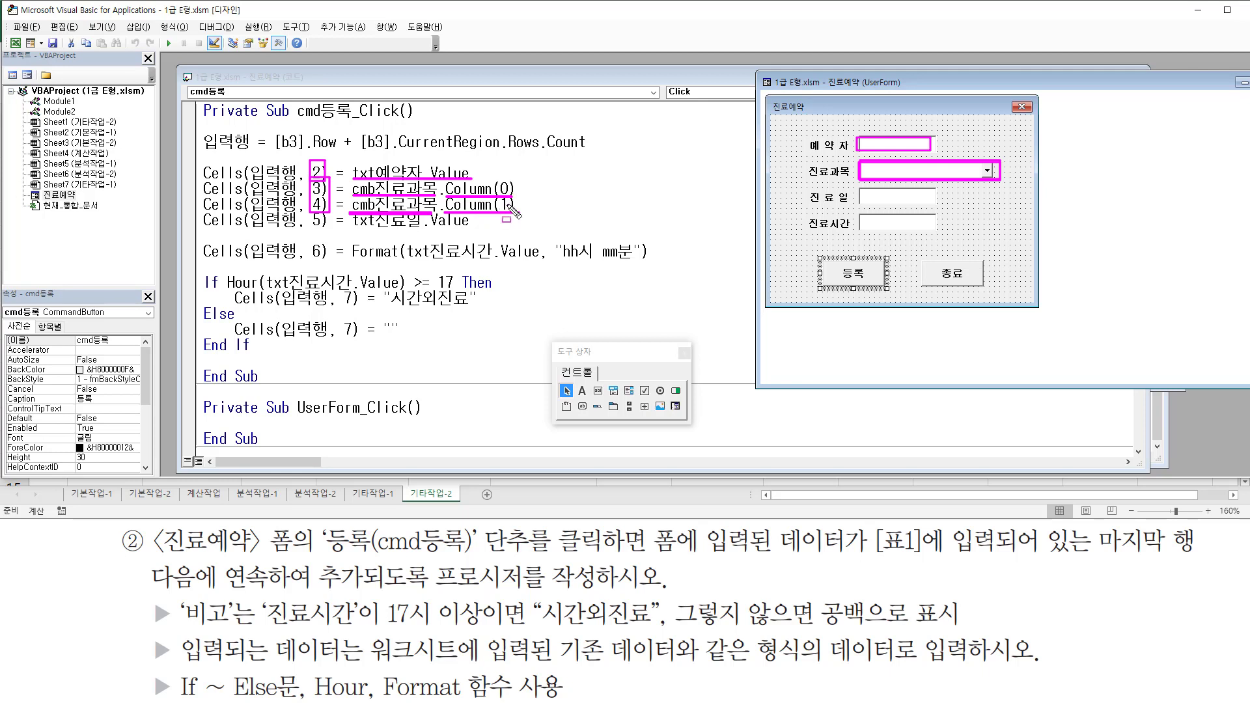
Match the 진료일 and 진료시간 fields to the column 5 and 6 lines, including the Format function with "hh시 mm분"
{"action": "left_click_drag", "start_coordinate": [854, 188], "coordinate": [937, 204]}
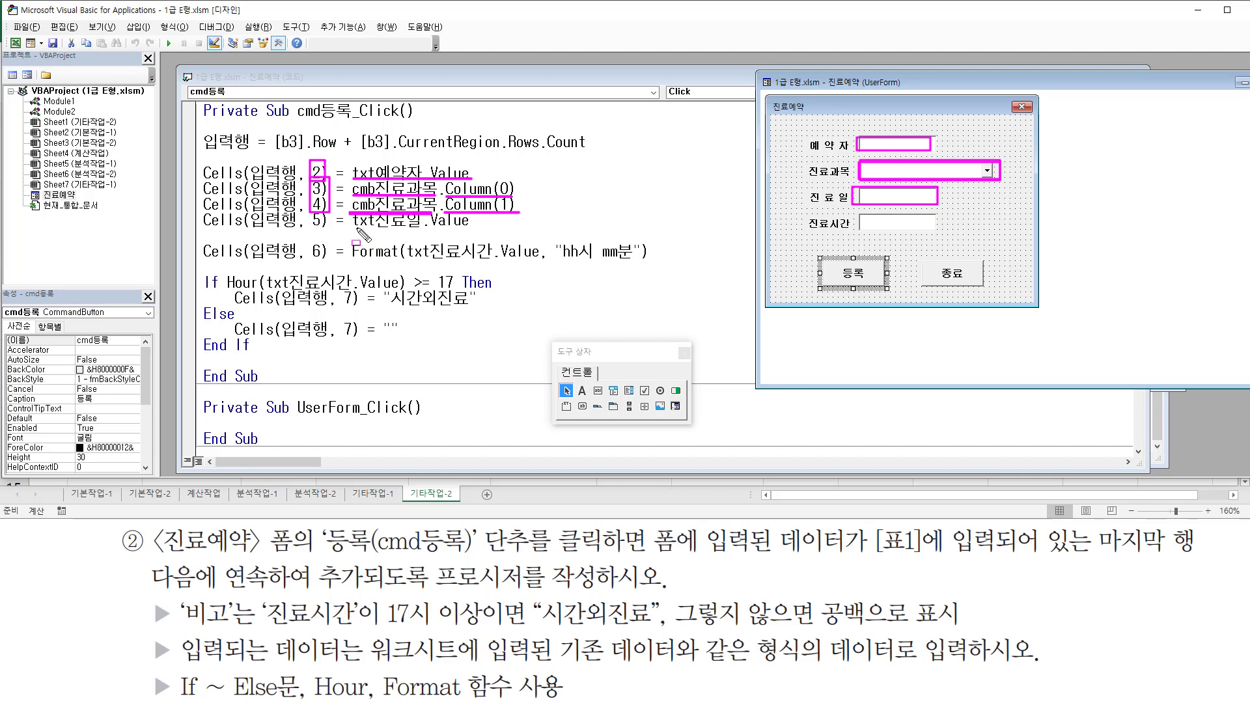
{"action": "left_click_drag", "start_coordinate": [352, 227], "coordinate": [468, 228]}
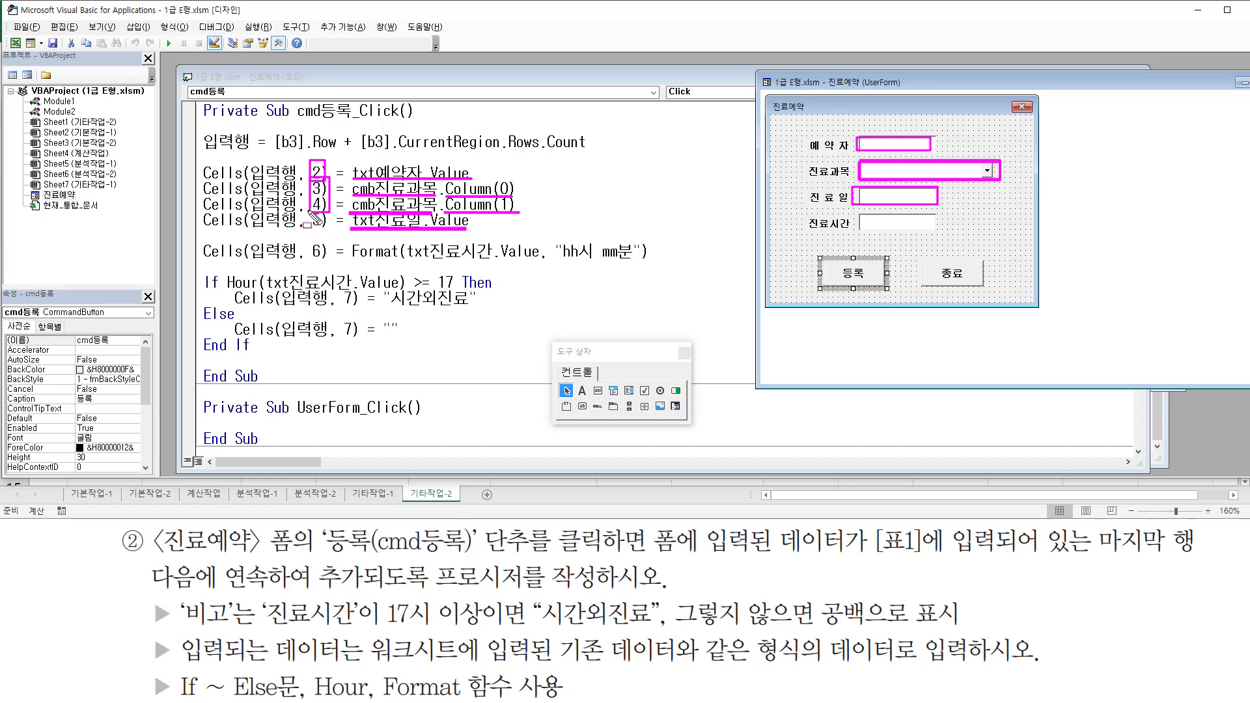
{"action": "mouse_move", "coordinate": [312, 220]}
{"action": "left_mouse_down"}
{"action": "mouse_move", "coordinate": [326, 230]}
{"action": "mouse_move", "coordinate": [324, 262]}
{"action": "left_mouse_up"}
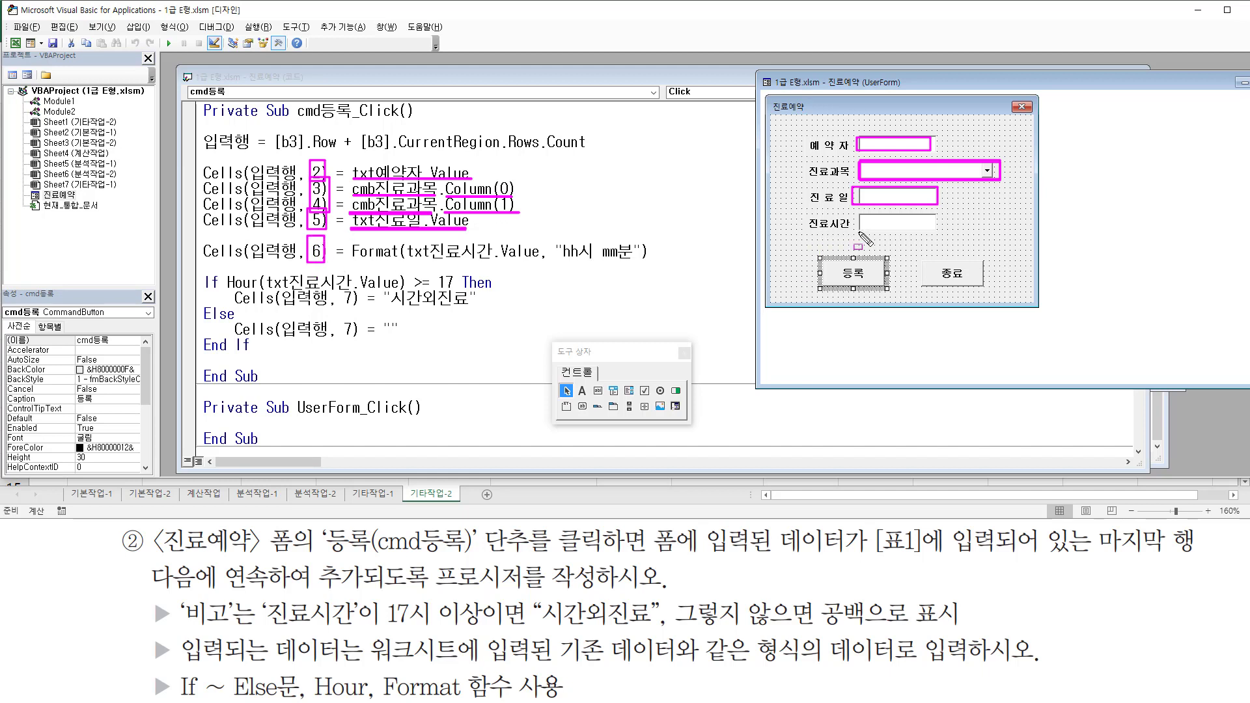
{"action": "mouse_move", "coordinate": [858, 232]}
{"action": "left_mouse_down"}
{"action": "mouse_move", "coordinate": [943, 224]}
{"action": "mouse_move", "coordinate": [936, 212]}
{"action": "left_mouse_up"}
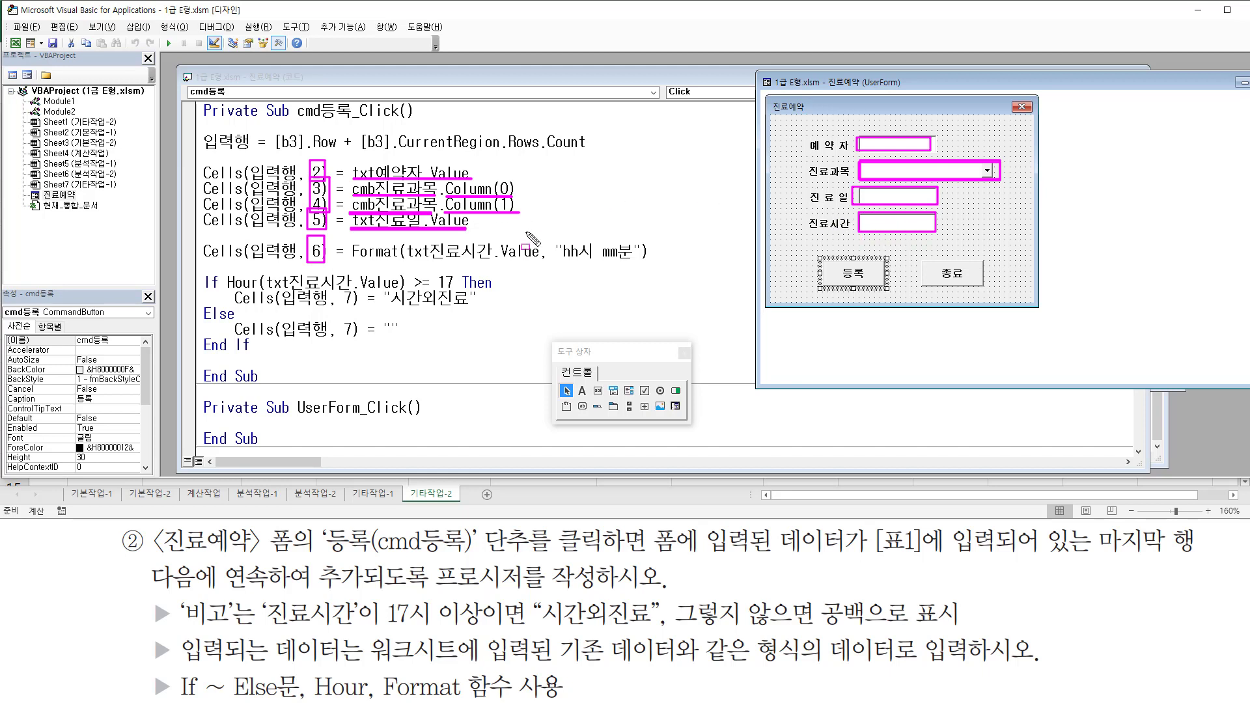
{"action": "left_click_drag", "start_coordinate": [558, 265], "coordinate": [635, 265]}
{"action": "left_click_drag", "start_coordinate": [407, 263], "coordinate": [532, 263]}
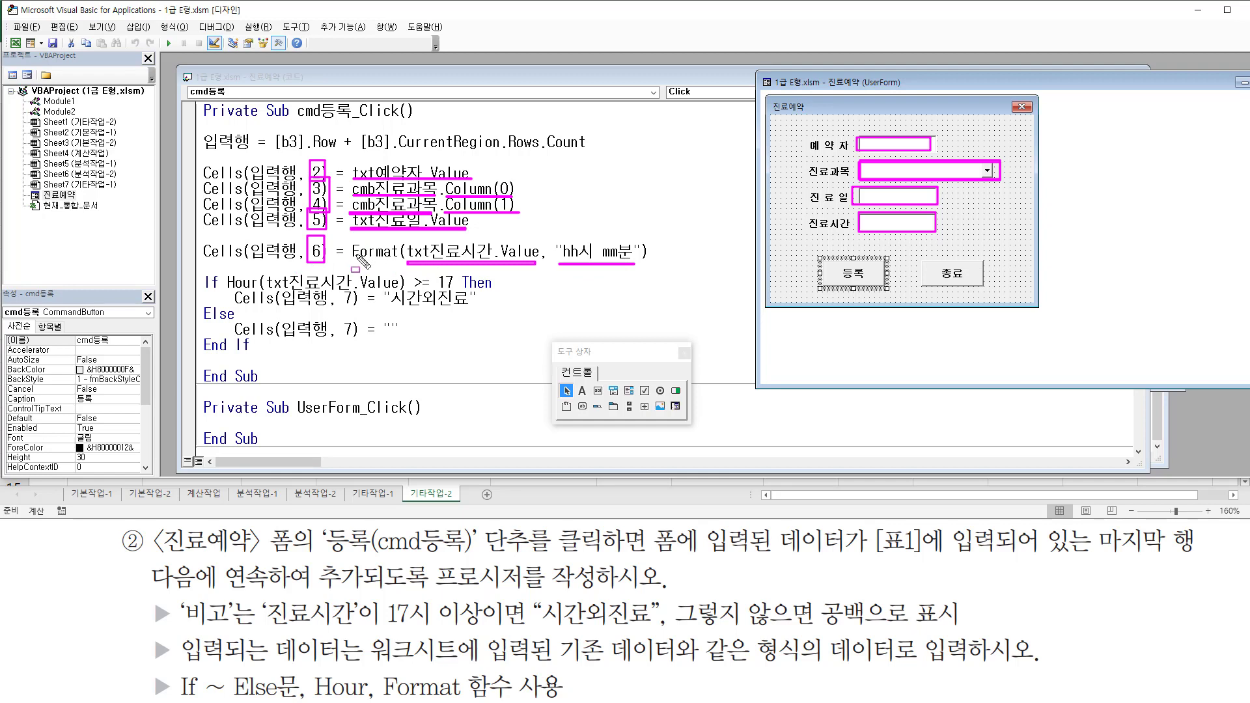
{"action": "left_click_drag", "start_coordinate": [349, 262], "coordinate": [390, 263]}
Check the column 7 If ~ Else block against the 비고 rule, covering the Hour condition of 17, "시간외진료" and the blank case
{"action": "mouse_move", "coordinate": [197, 267]}
{"action": "left_mouse_down"}
{"action": "mouse_move", "coordinate": [232, 345]}
{"action": "mouse_move", "coordinate": [522, 359]}
{"action": "left_mouse_up"}
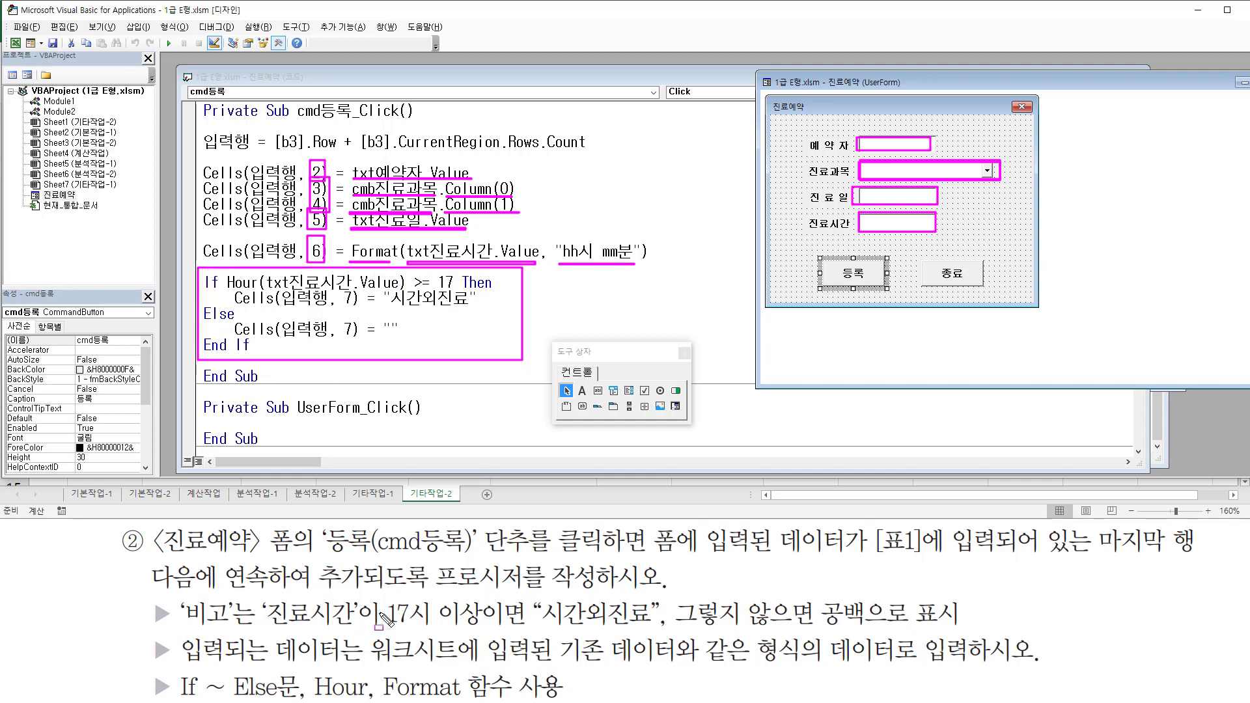
{"action": "left_click_drag", "start_coordinate": [388, 629], "coordinate": [647, 627]}
{"action": "left_click_drag", "start_coordinate": [821, 624], "coordinate": [871, 625]}
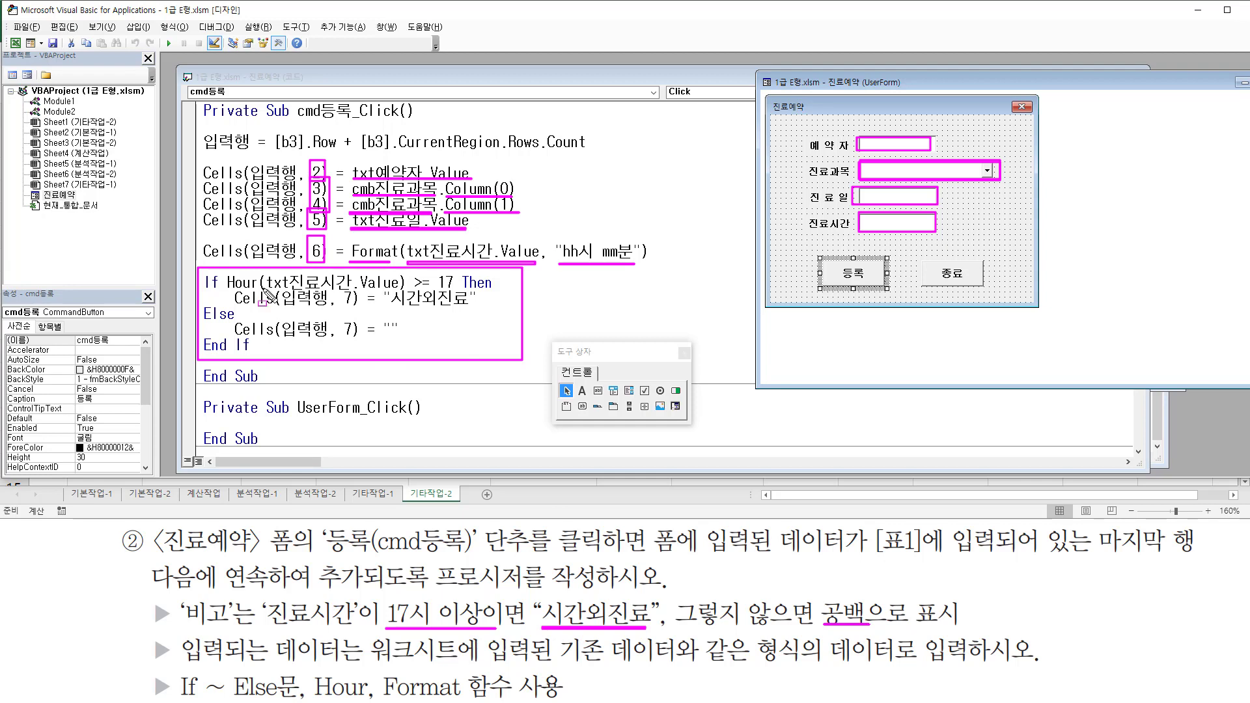
{"action": "mouse_move", "coordinate": [262, 291]}
{"action": "left_mouse_down"}
{"action": "mouse_move", "coordinate": [406, 290]}
{"action": "mouse_move", "coordinate": [402, 275]}
{"action": "left_mouse_up"}
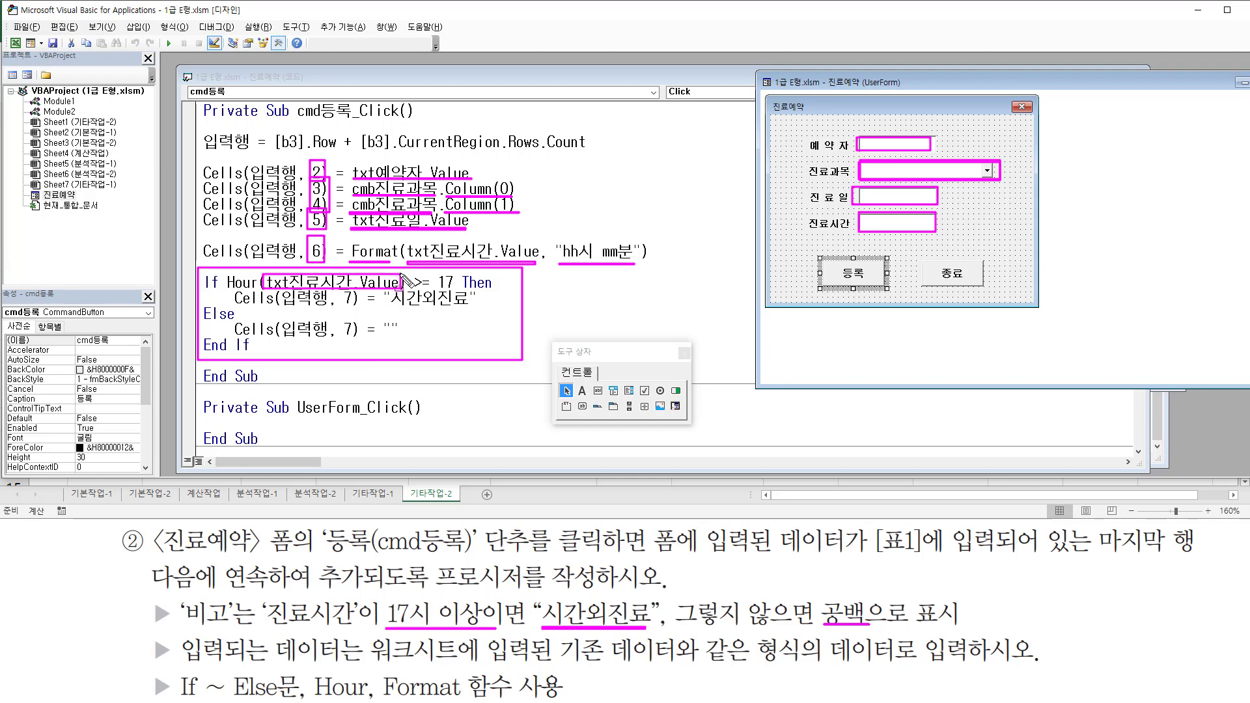
{"action": "mouse_move", "coordinate": [221, 288]}
{"action": "left_mouse_down"}
{"action": "mouse_move", "coordinate": [250, 273]}
{"action": "mouse_move", "coordinate": [264, 289]}
{"action": "left_mouse_up"}
{"action": "left_click_drag", "start_coordinate": [410, 290], "coordinate": [454, 291]}
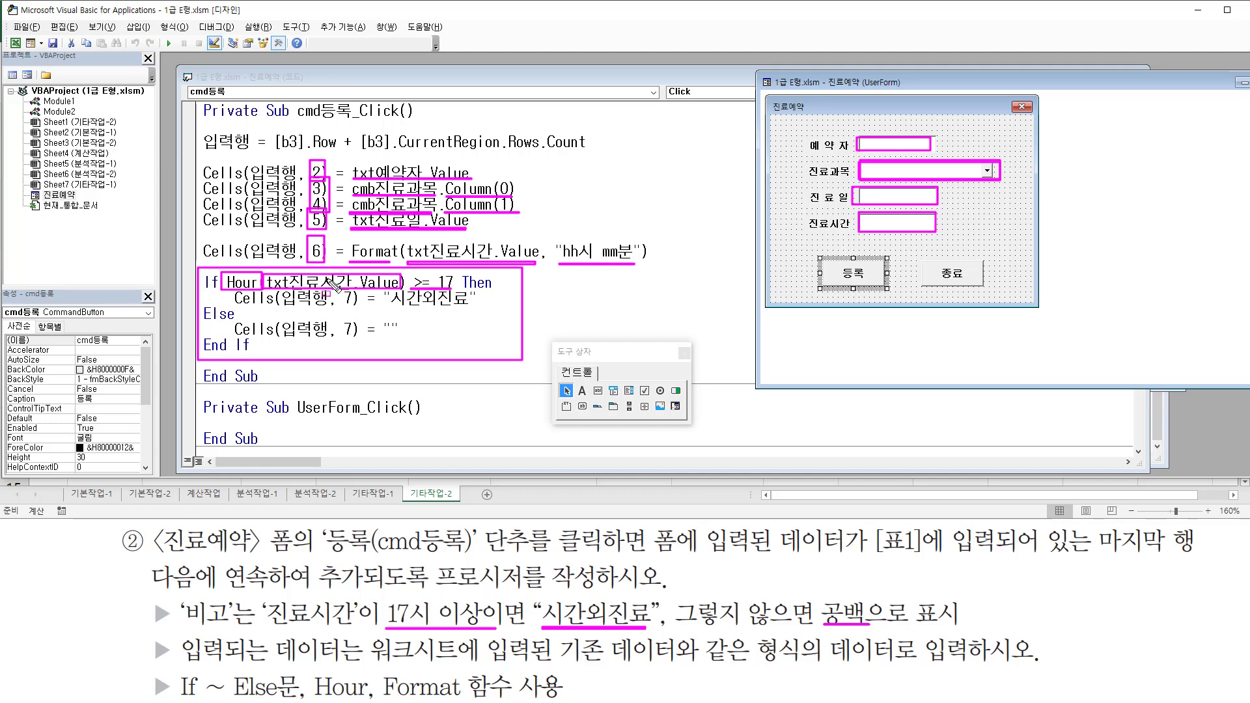
{"action": "left_click_drag", "start_coordinate": [340, 305], "coordinate": [468, 308]}
{"action": "left_click_drag", "start_coordinate": [195, 305], "coordinate": [237, 321]}
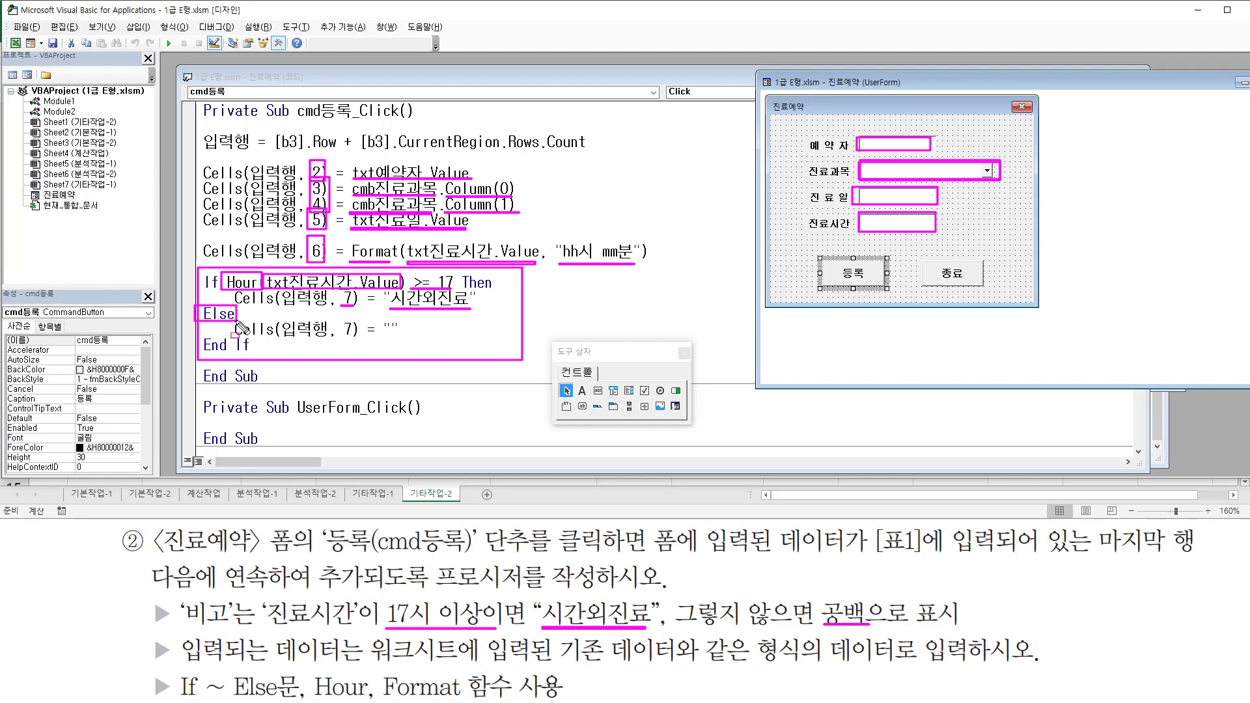
{"action": "left_click_drag", "start_coordinate": [340, 336], "coordinate": [395, 337]}
{"action": "key", "text": "Escape"}
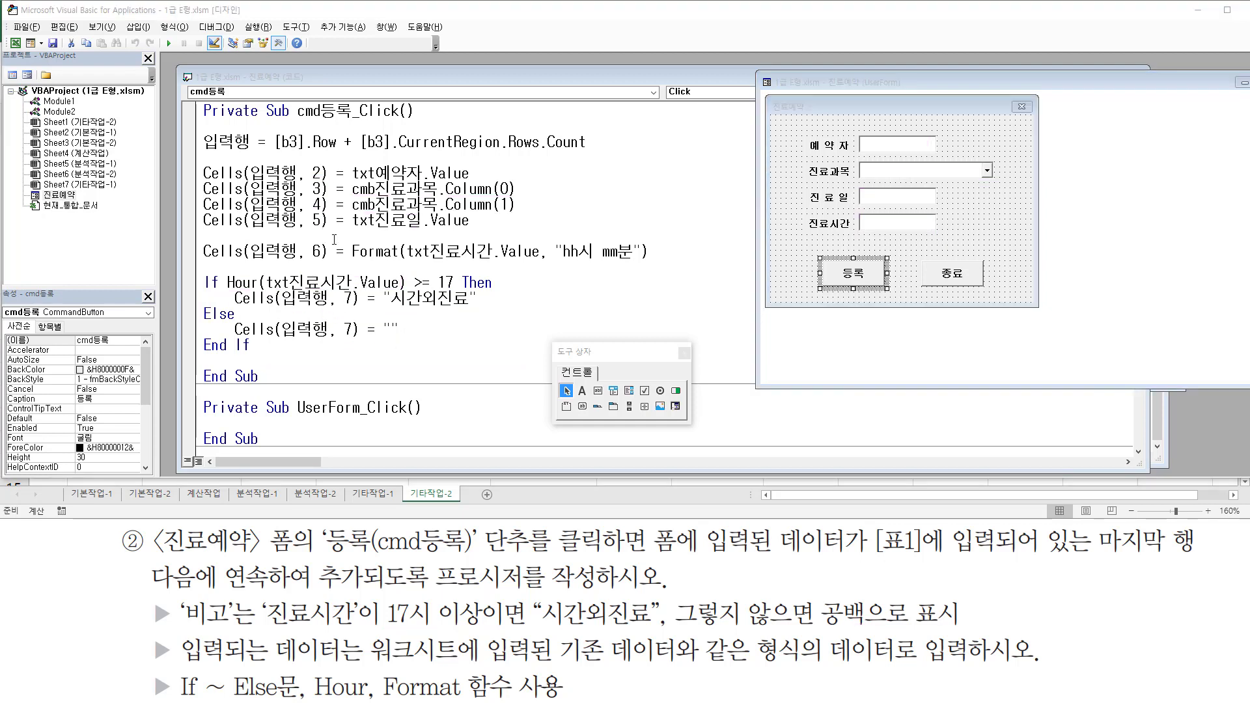
Return to the 기타작업-2 sheet, leave design mode, and open the 진료예약 form with 예약, placing it clear of 표1
{"action": "left_click", "coordinate": [352, 220]}
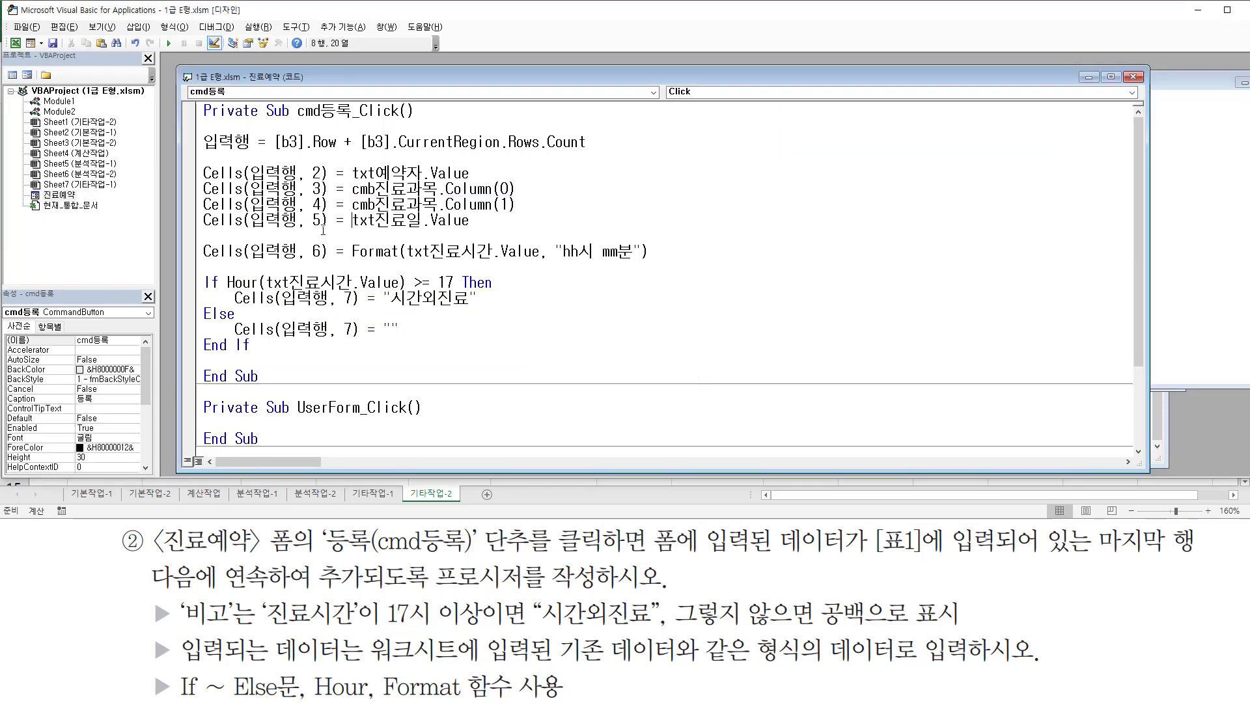
{"action": "left_click", "coordinate": [15, 43]}
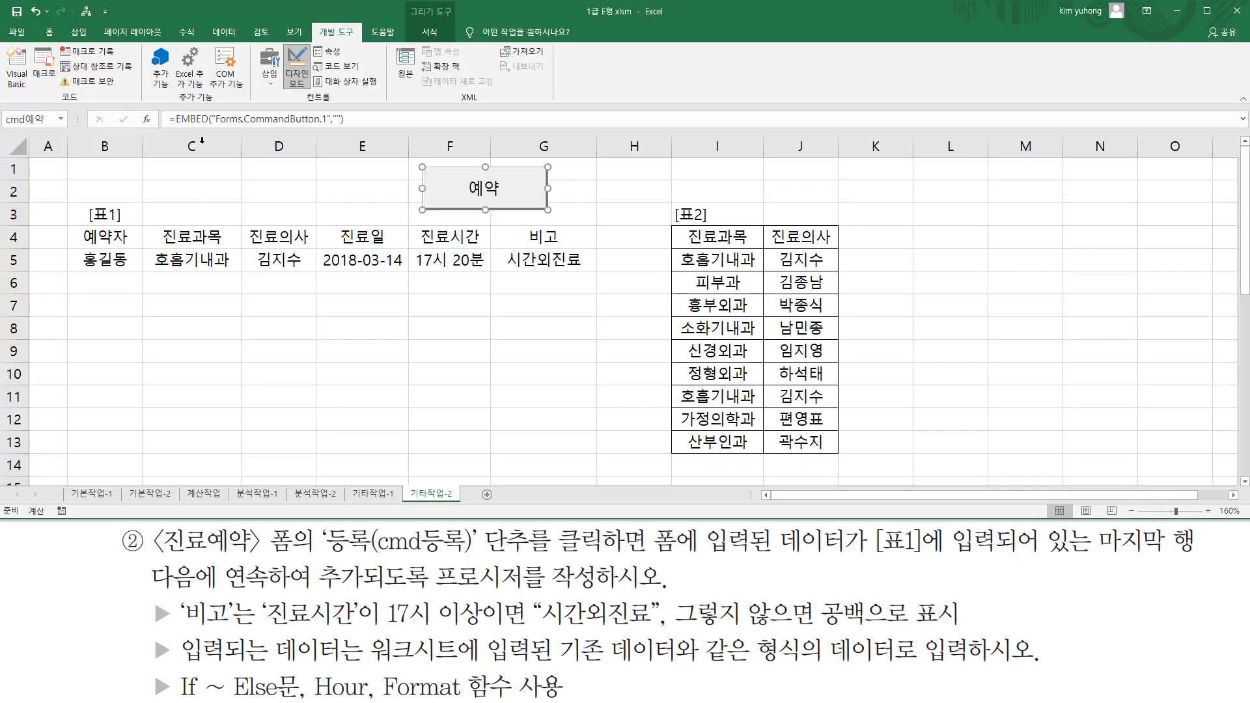
{"action": "left_click", "coordinate": [298, 65]}
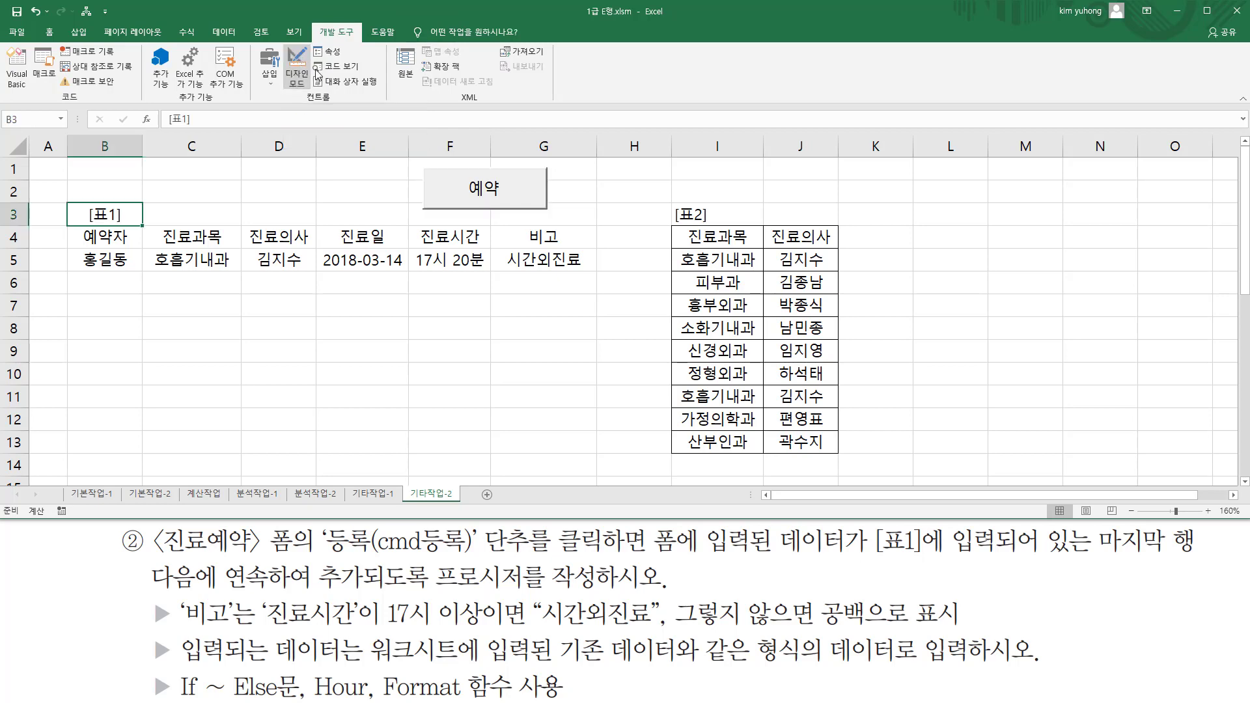
{"action": "left_click", "coordinate": [462, 194]}
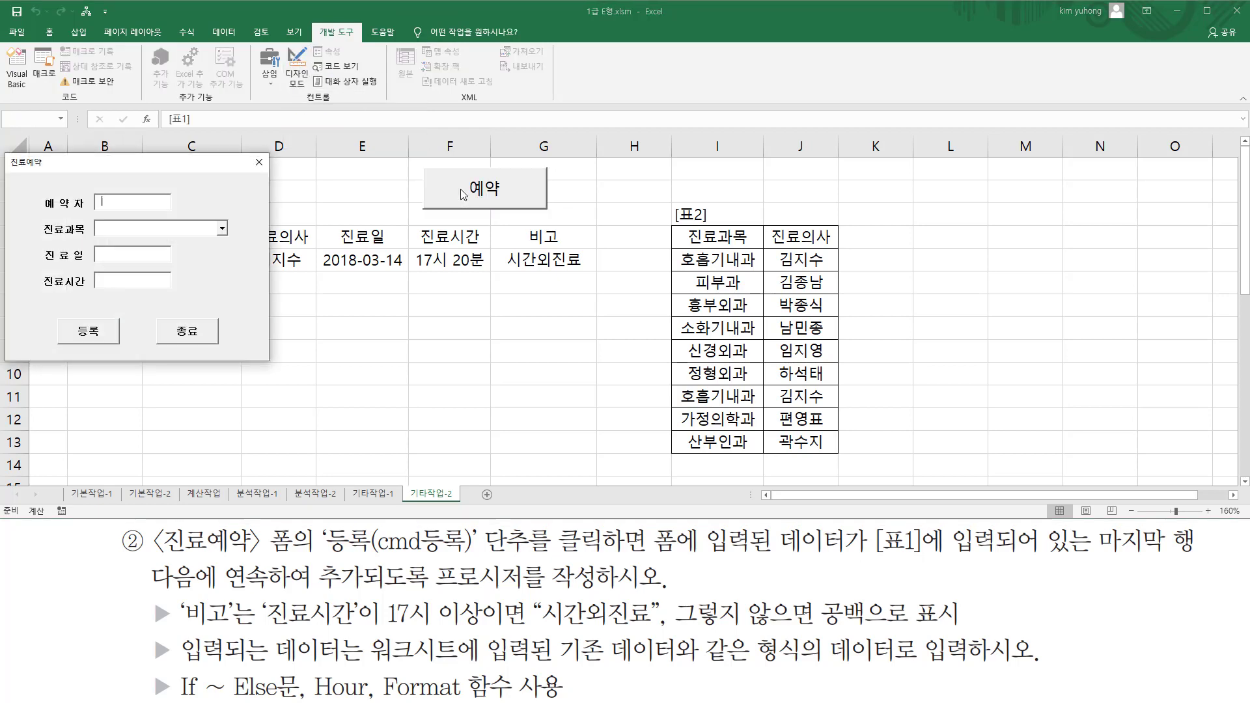
{"action": "left_click_drag", "start_coordinate": [130, 174], "coordinate": [767, 218]}
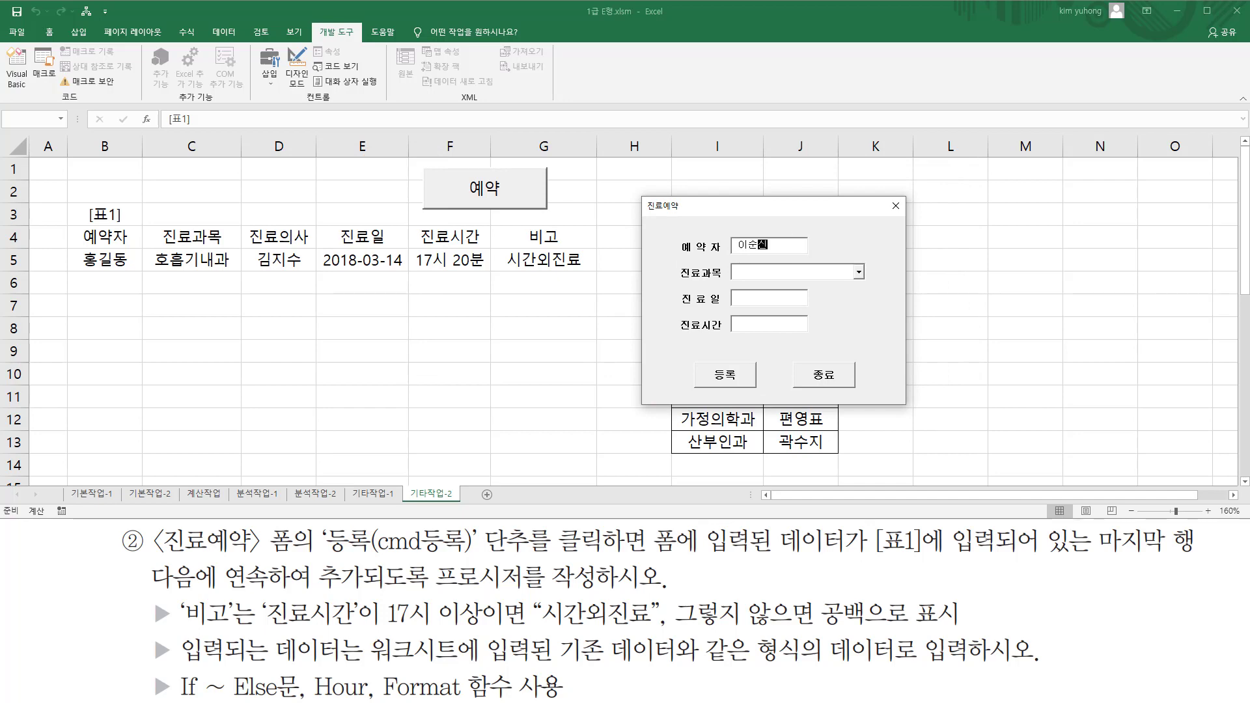
Register a reservation with the patient's name, 진료과목 소화기내과, 진료일 2018-12-31 and 진료시간 14:30
{"action": "left_click", "coordinate": [859, 273]}
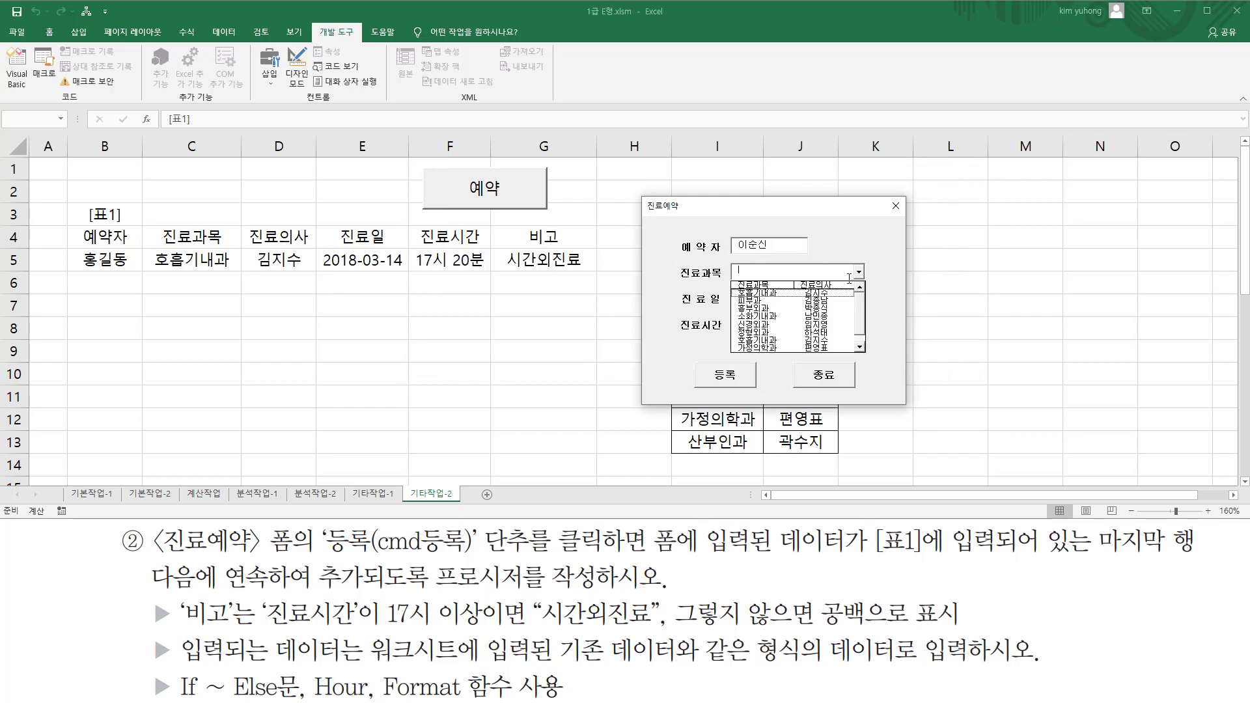
{"action": "left_click", "coordinate": [800, 317]}
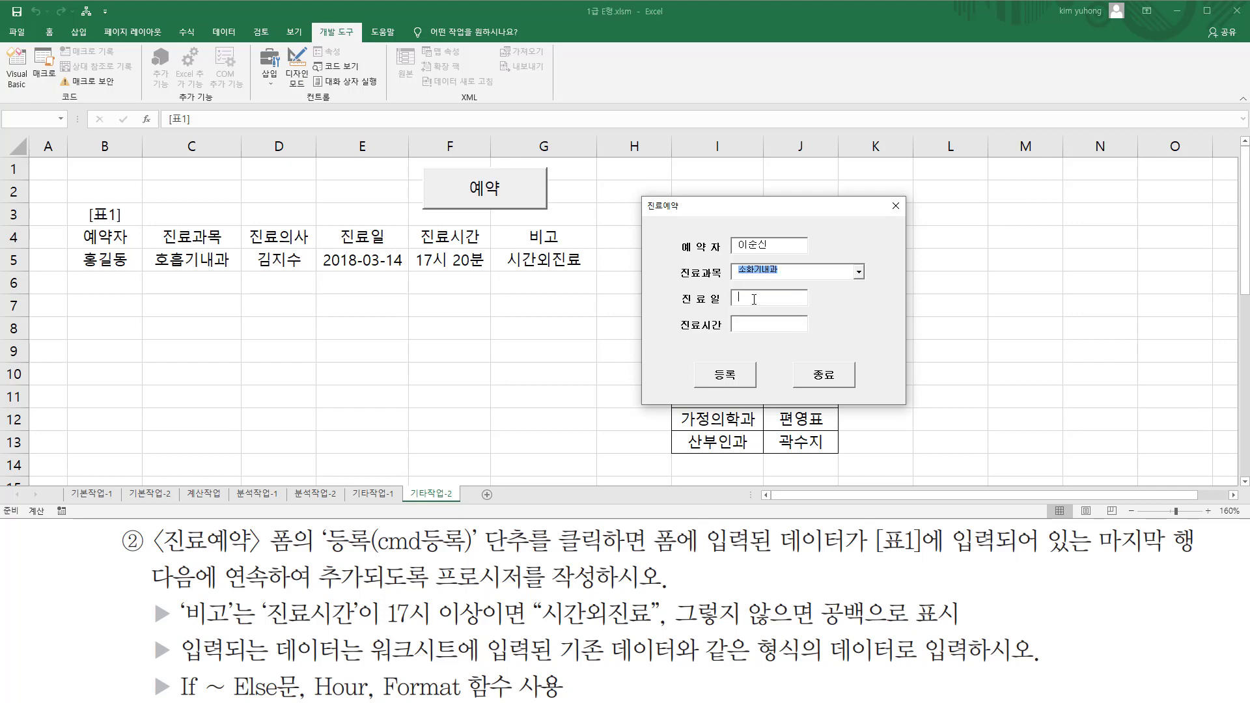
{"action": "left_click", "coordinate": [754, 300]}
{"action": "left_click", "coordinate": [726, 376]}
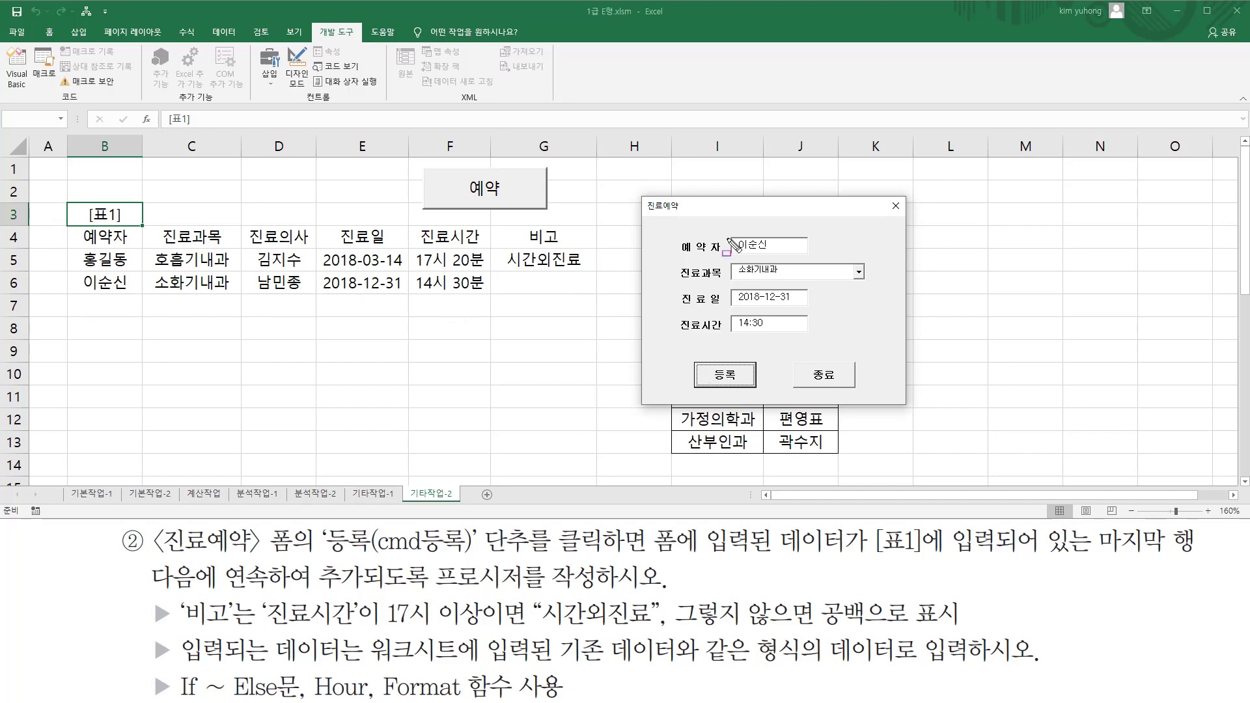
Compare the form's entries with the row added to 표1, including its 비고 cell
{"action": "mouse_move", "coordinate": [724, 231]}
{"action": "left_mouse_down"}
{"action": "mouse_move", "coordinate": [822, 314]}
{"action": "mouse_move", "coordinate": [876, 332]}
{"action": "left_mouse_up"}
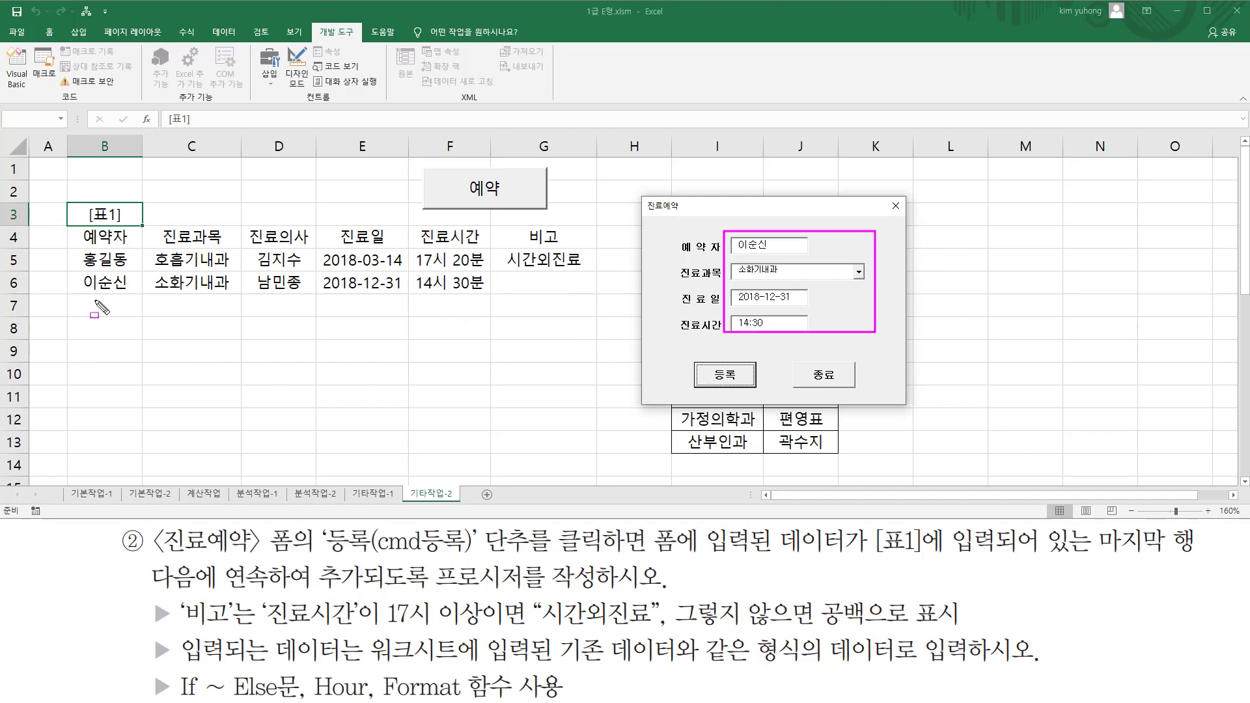
{"action": "left_click_drag", "start_coordinate": [84, 295], "coordinate": [587, 291]}
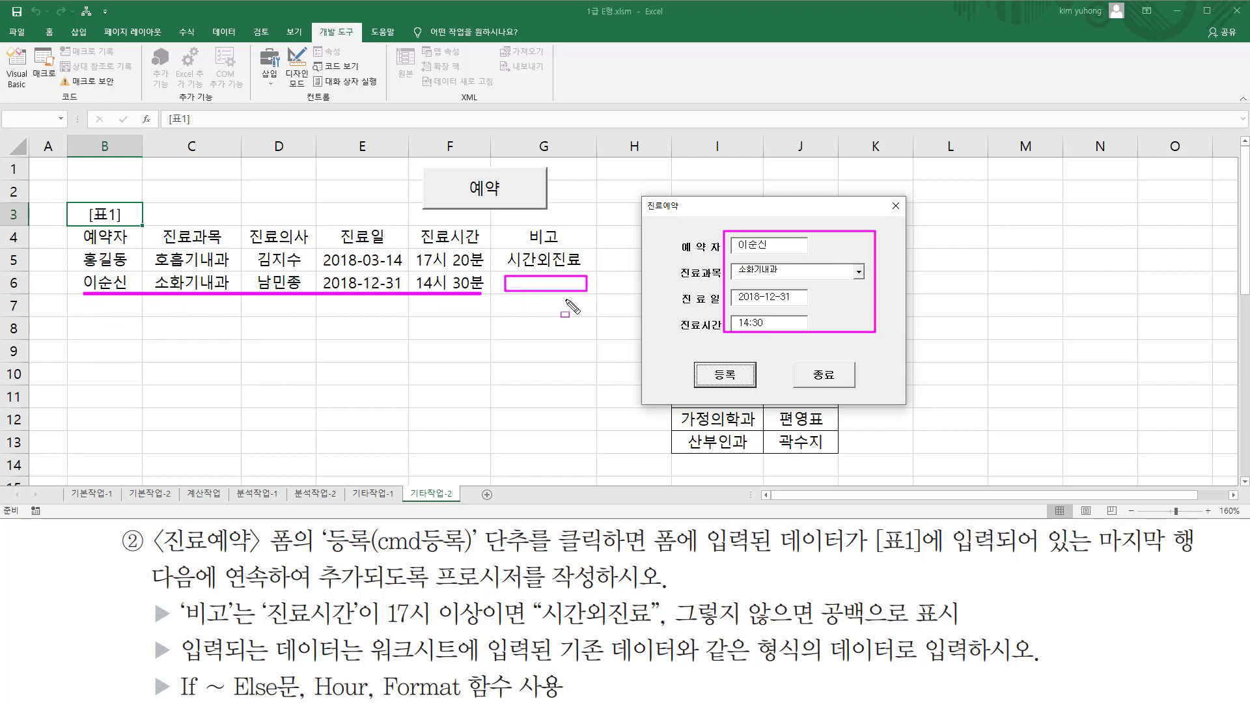
{"action": "key", "text": "Escape"}
Register a second reservation for the same patient with 진료과목 정형외과, 진료일 2019-02-03 and 진료시간 18:00
{"action": "left_click", "coordinate": [778, 327]}
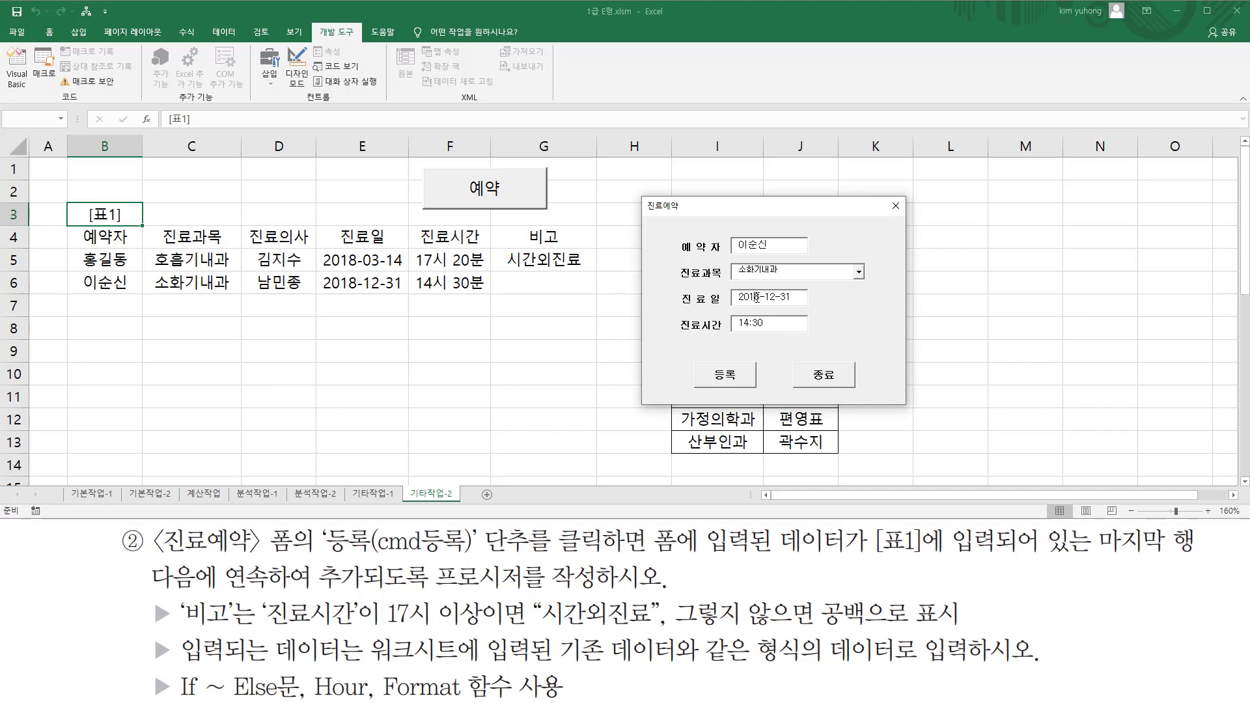
{"action": "key", "text": "BackSpace"}
{"action": "key", "text": "BackSpace"}
{"action": "key", "text": "BackSpace"}
{"action": "key", "text": "BackSpace"}
{"action": "key", "text": "BackSpace"}
{"action": "key", "text": "BackSpace"}
{"action": "key", "text": "BackSpace"}
{"action": "type", "text": "9"}
{"action": "left_click", "coordinate": [858, 272]}
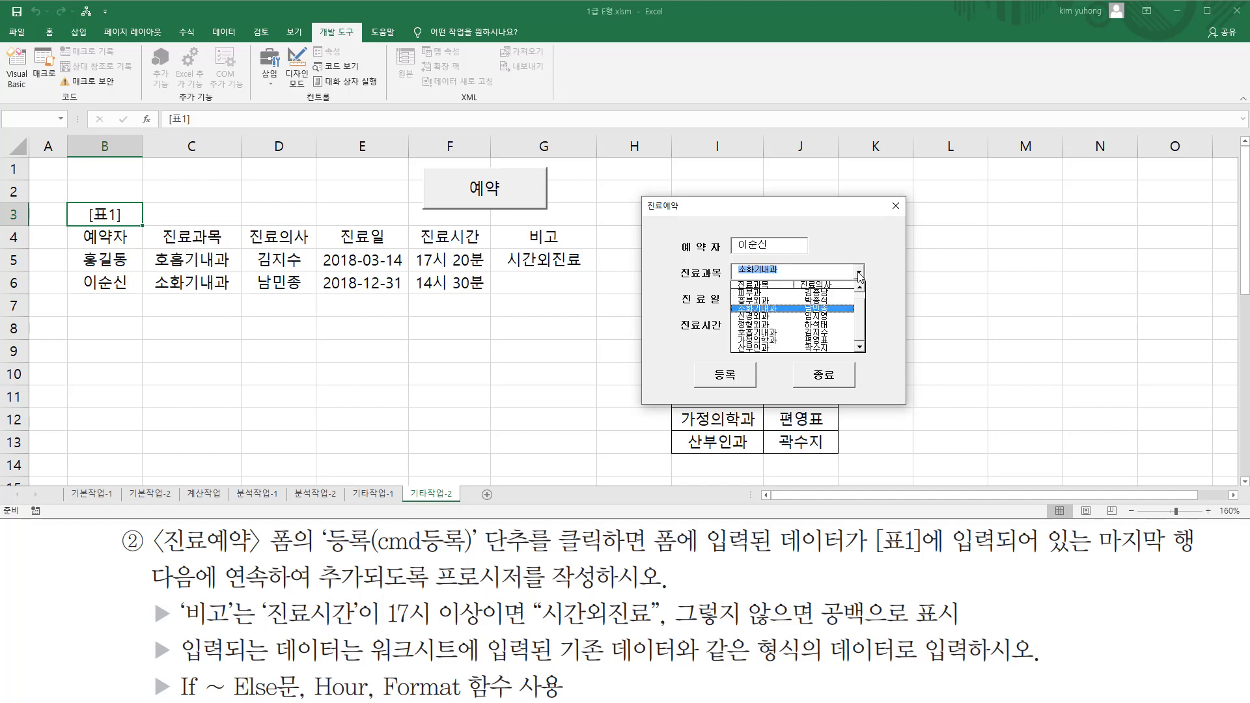
{"action": "left_click", "coordinate": [806, 326]}
{"action": "left_click", "coordinate": [785, 320]}
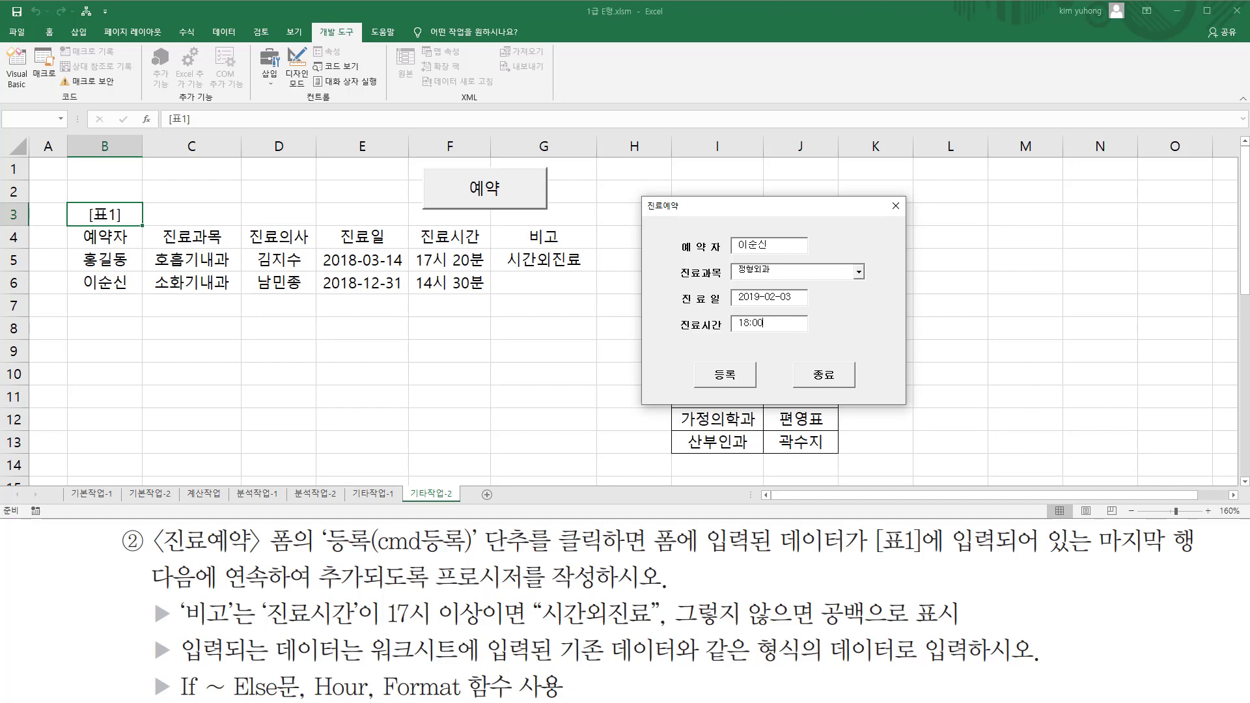
{"action": "left_click", "coordinate": [726, 376]}
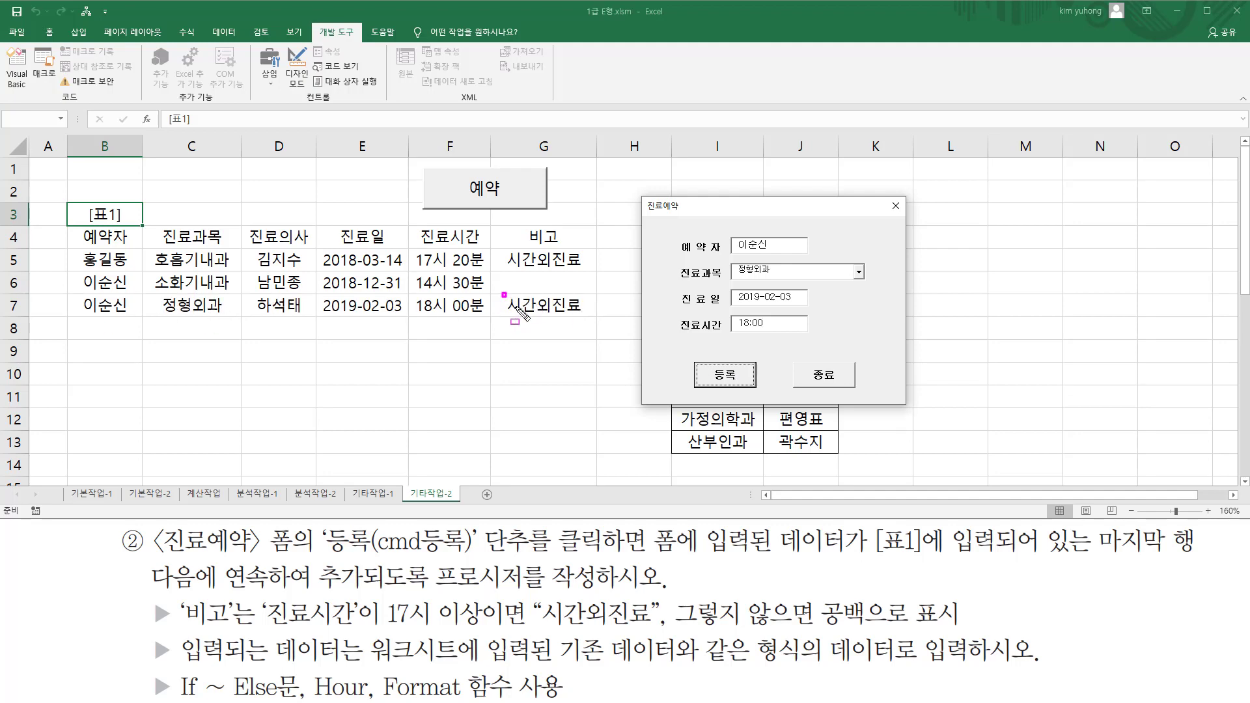
Check the second new row's 비고 against its 진료시간, and close the form
{"action": "left_click_drag", "start_coordinate": [503, 293], "coordinate": [586, 320]}
{"action": "left_click_drag", "start_coordinate": [408, 315], "coordinate": [478, 315]}
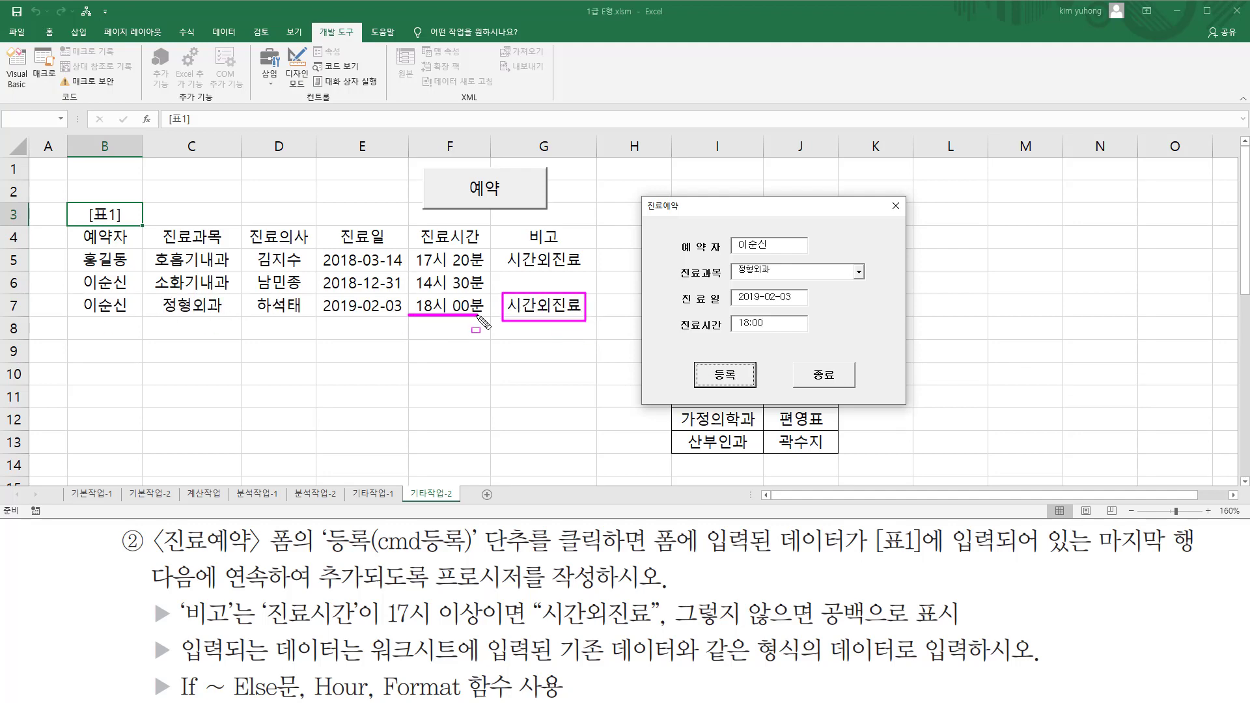
{"action": "key", "text": "Escape"}
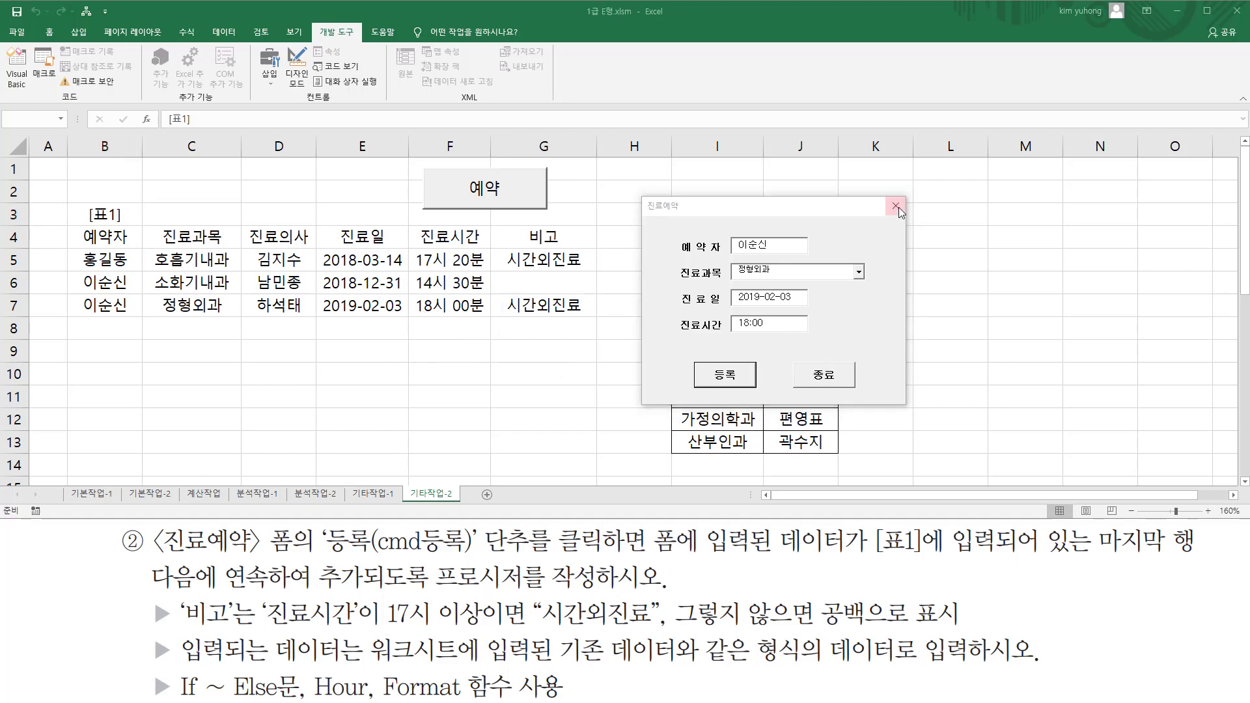
{"action": "left_click", "coordinate": [1210, 631]}
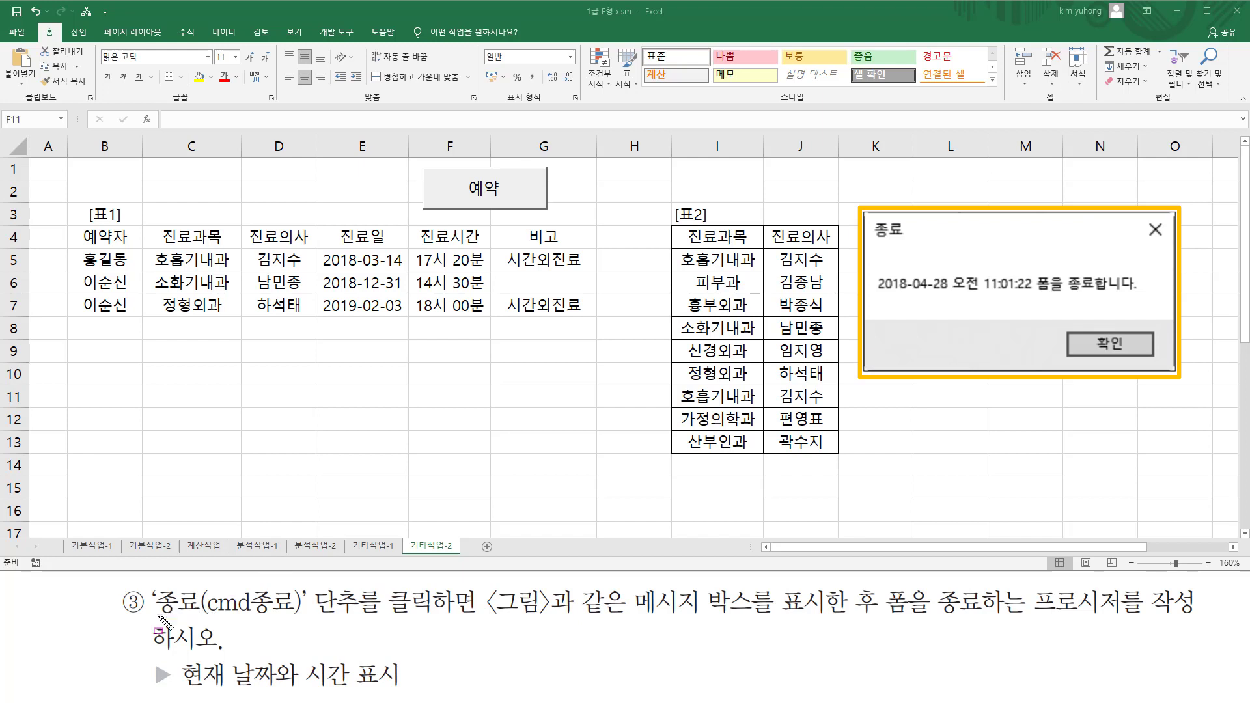
Read the ③ 종료 button requirement and examine the sample message box's date and time, text, 확인 button and title
{"action": "mouse_move", "coordinate": [151, 583]}
{"action": "left_mouse_down"}
{"action": "mouse_move", "coordinate": [426, 615]}
{"action": "mouse_move", "coordinate": [467, 634]}
{"action": "mouse_move", "coordinate": [768, 633]}
{"action": "mouse_move", "coordinate": [779, 602]}
{"action": "mouse_move", "coordinate": [889, 594]}
{"action": "mouse_move", "coordinate": [911, 624]}
{"action": "mouse_move", "coordinate": [1200, 623]}
{"action": "left_mouse_up"}
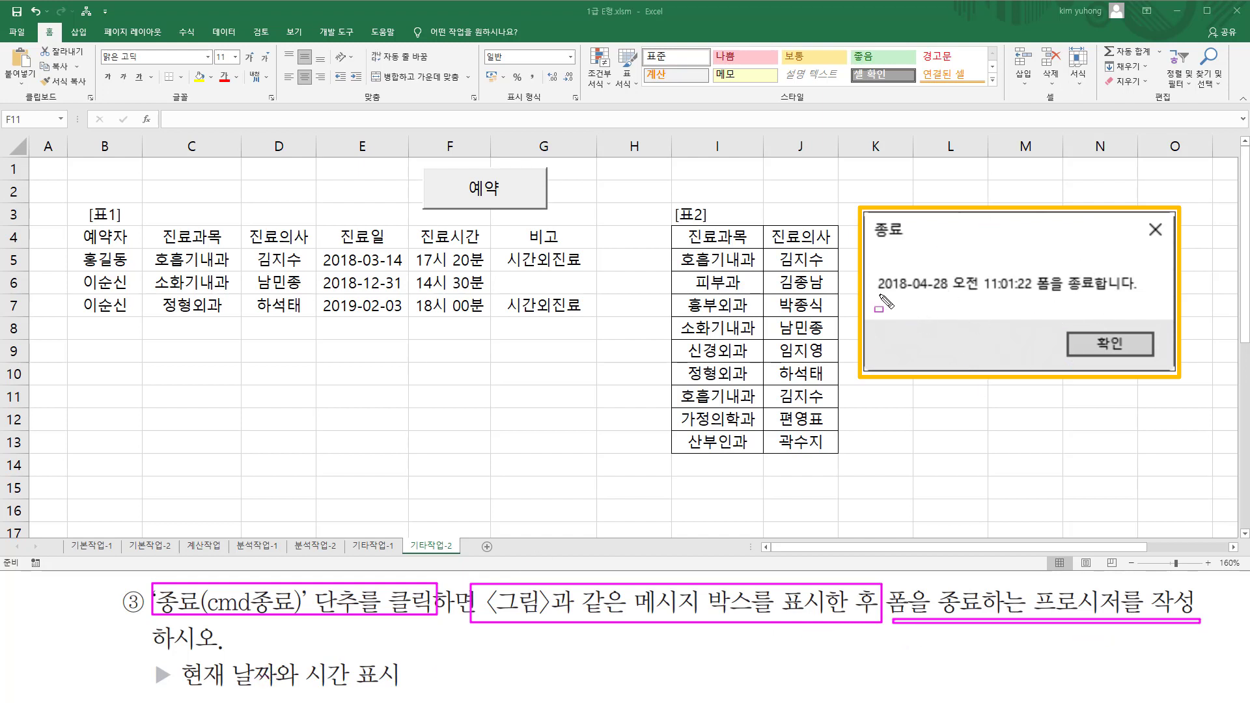
{"action": "left_click_drag", "start_coordinate": [876, 294], "coordinate": [1151, 298]}
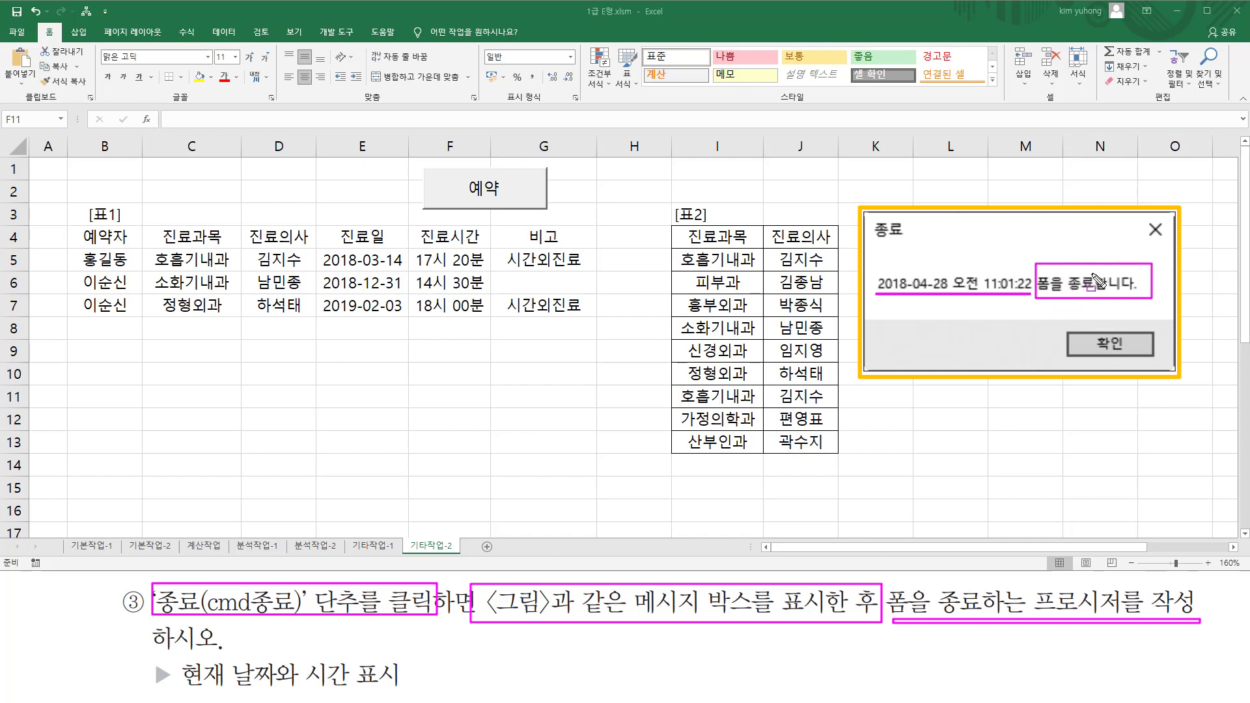
{"action": "left_click_drag", "start_coordinate": [182, 688], "coordinate": [405, 687]}
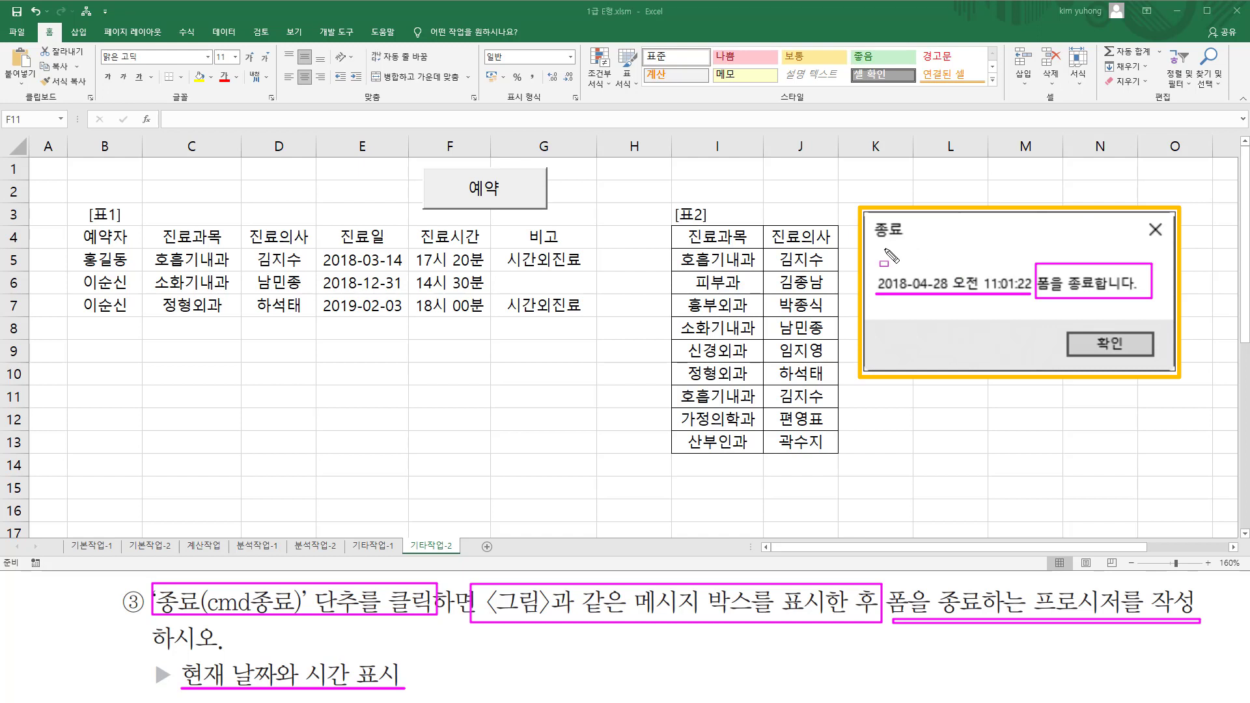
{"action": "left_click_drag", "start_coordinate": [1064, 324], "coordinate": [1159, 363]}
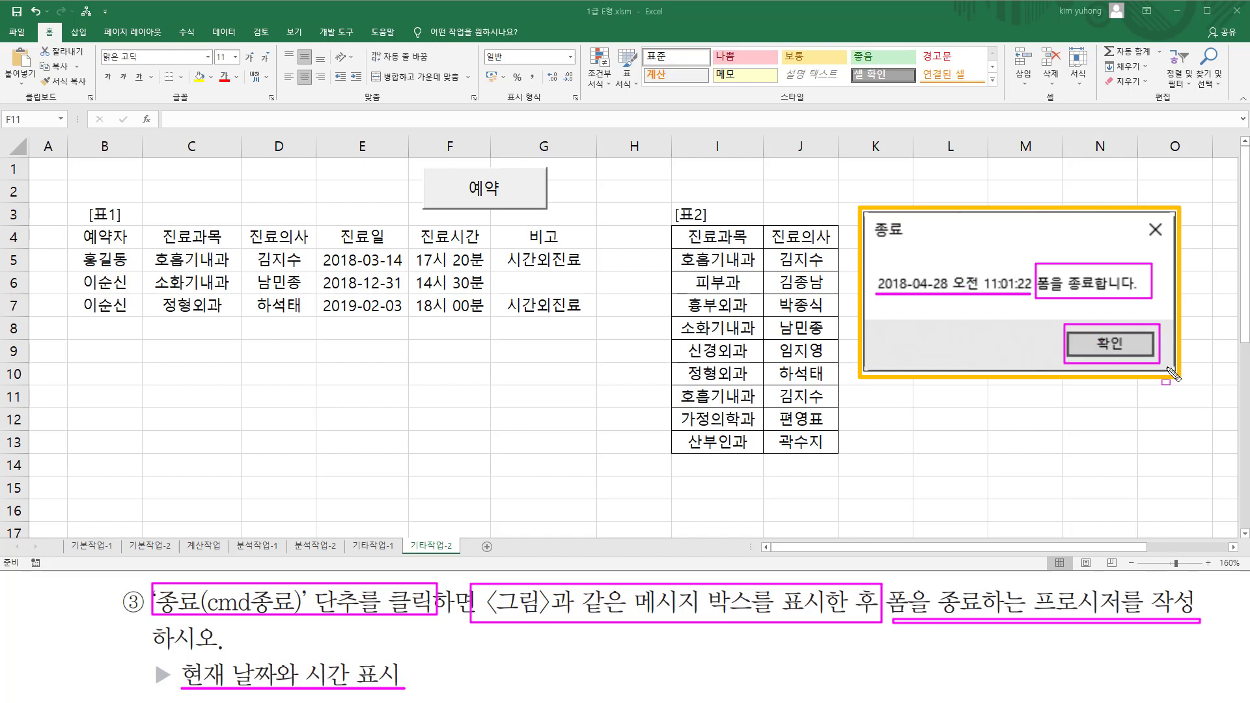
{"action": "mouse_move", "coordinate": [870, 239]}
{"action": "left_mouse_down"}
{"action": "mouse_move", "coordinate": [924, 238]}
{"action": "mouse_move", "coordinate": [911, 218]}
{"action": "left_mouse_up"}
{"action": "key", "text": "Escape"}
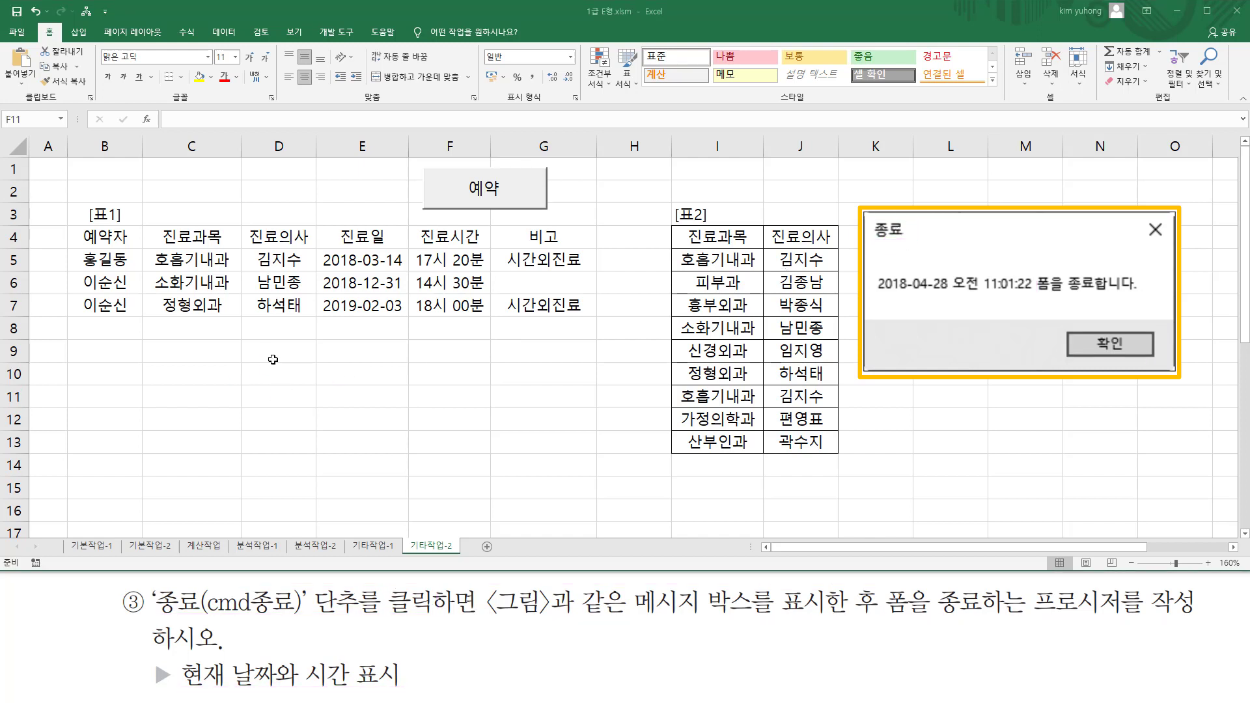
Turn on design mode, open the 진료예약 form in the code editor, and create the click procedure for its 종료 button
{"action": "left_click", "coordinate": [272, 359]}
{"action": "left_click", "coordinate": [335, 34]}
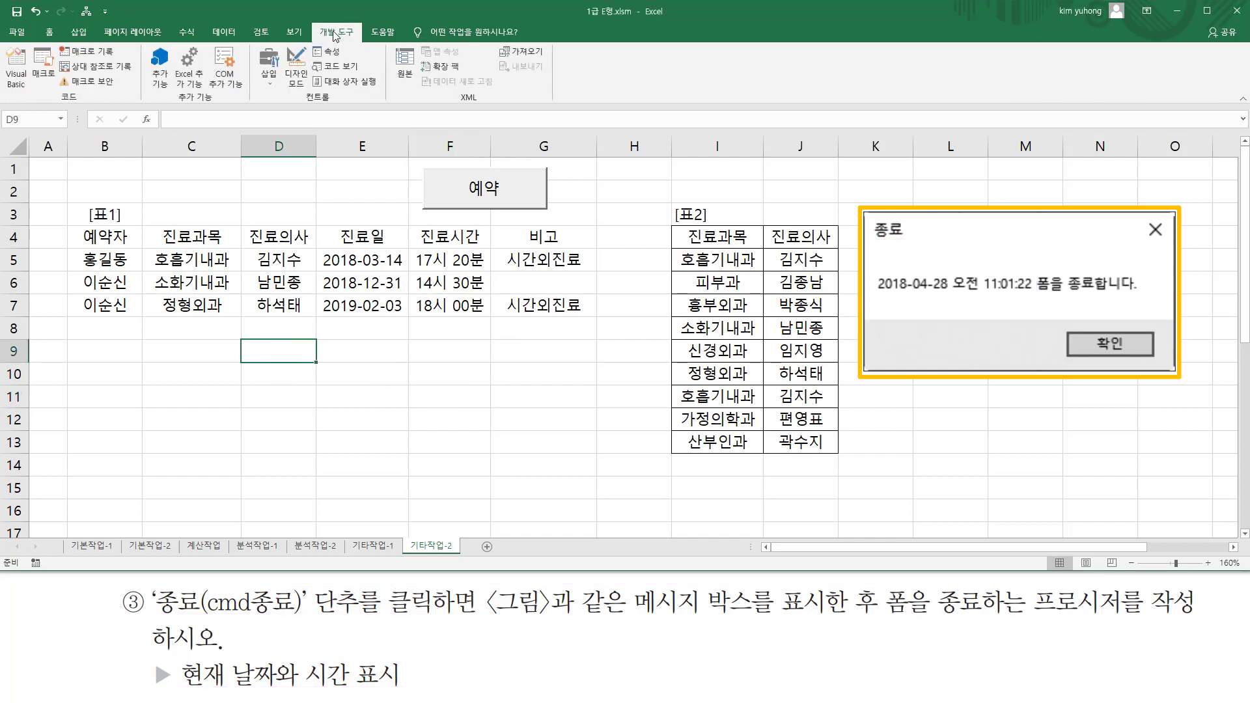
{"action": "left_click", "coordinate": [297, 65]}
{"action": "left_click", "coordinate": [450, 192]}
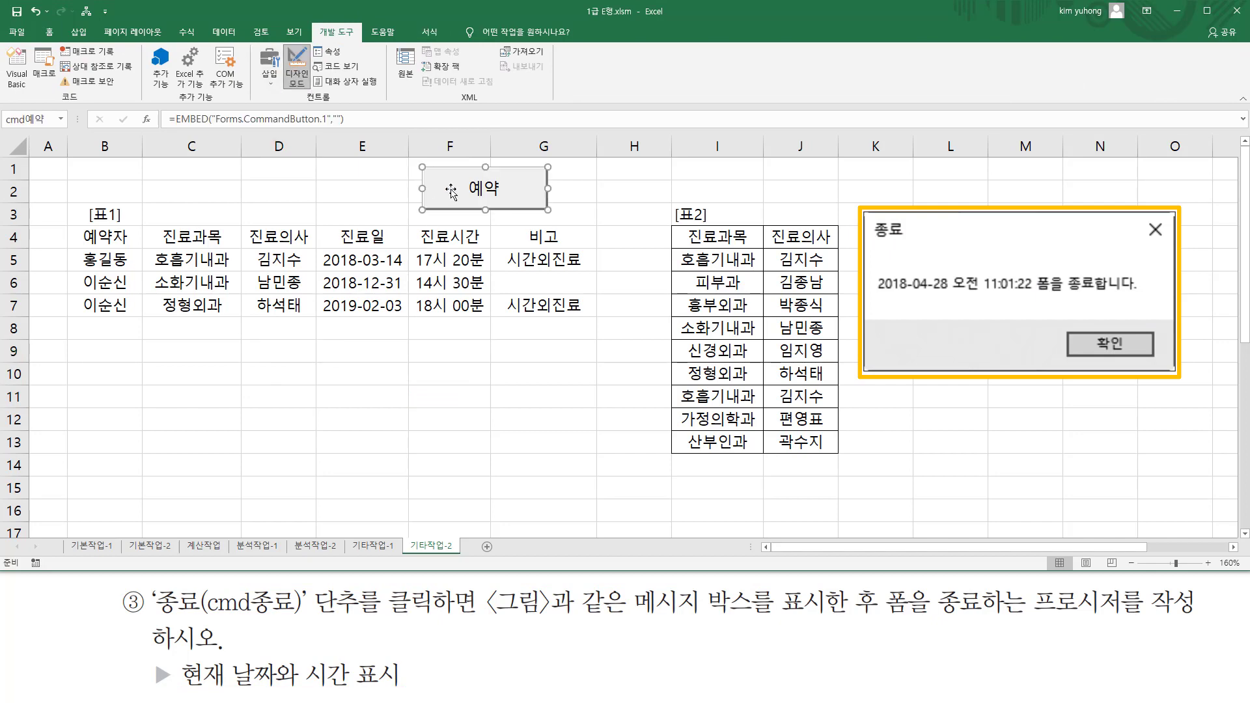
{"action": "double_click", "coordinate": [451, 188]}
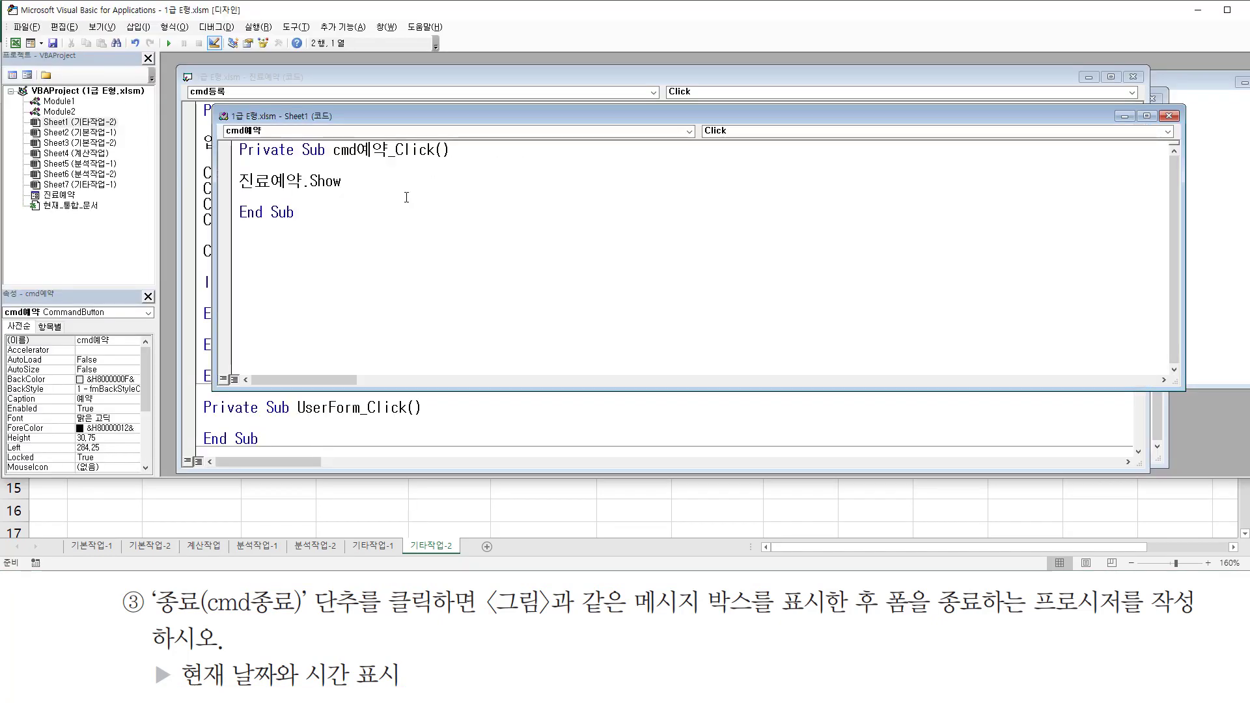
{"action": "double_click", "coordinate": [70, 195]}
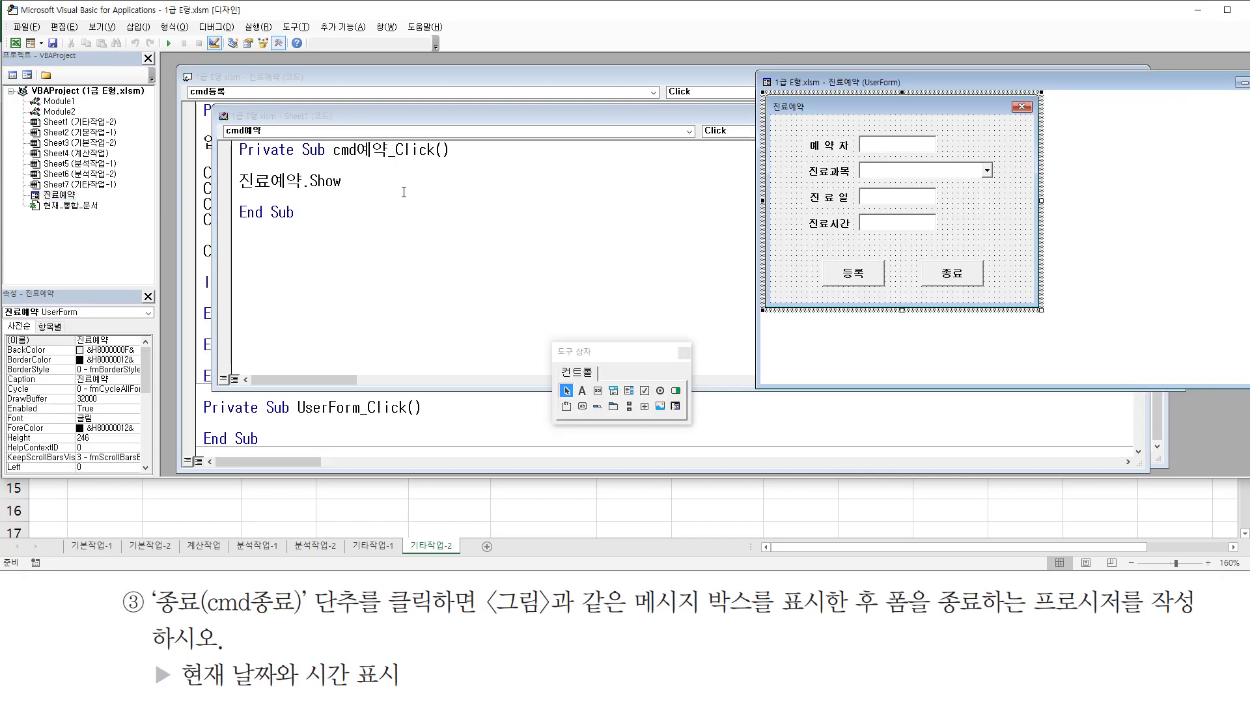
{"action": "left_click", "coordinate": [944, 277]}
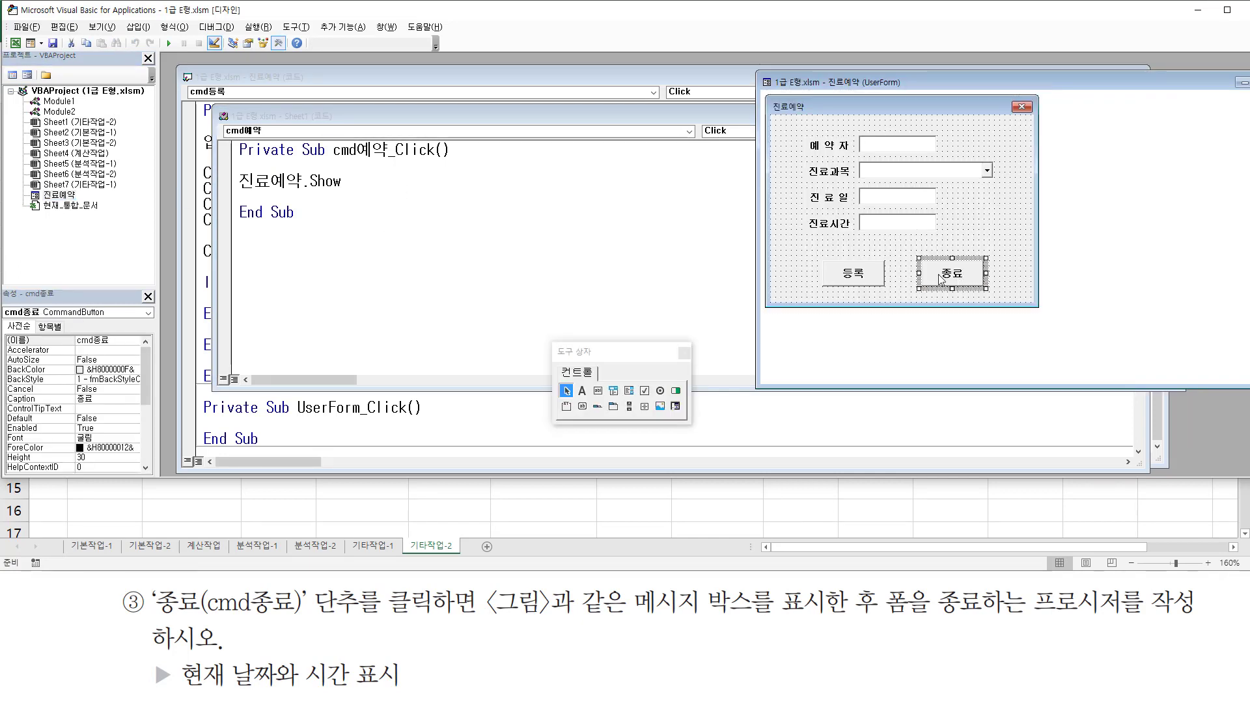
{"action": "double_click", "coordinate": [975, 274]}
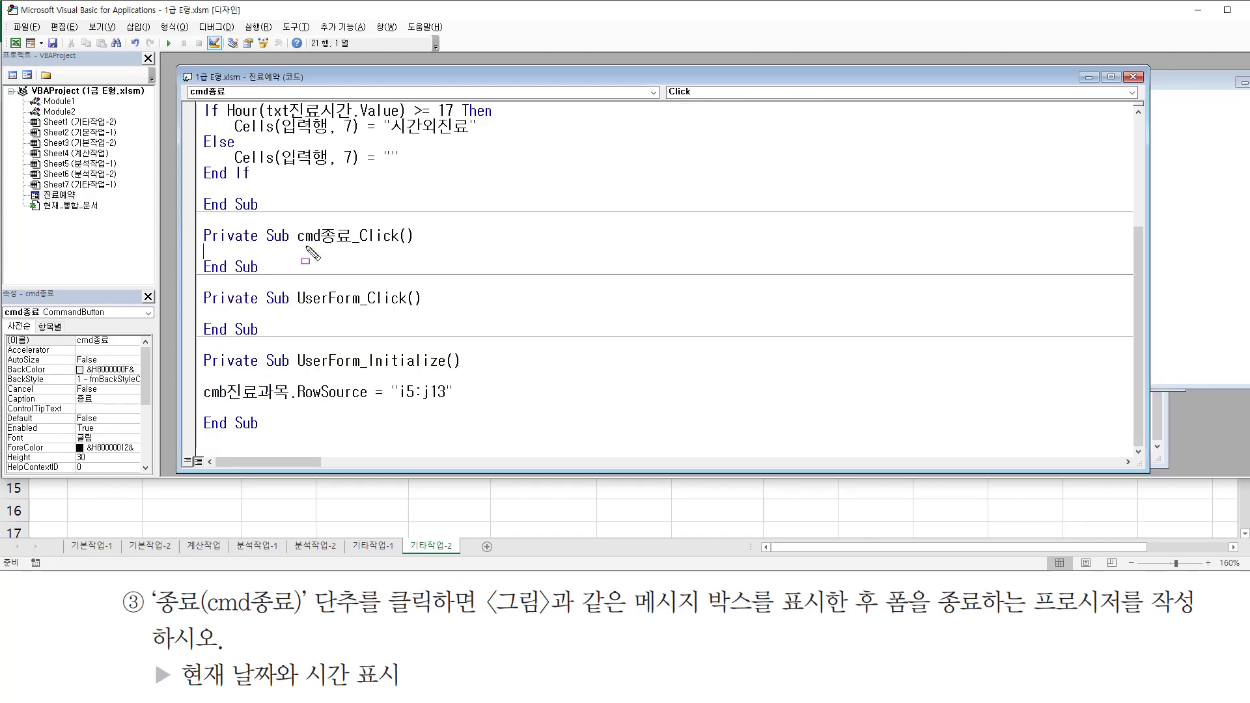
{"action": "left_click_drag", "start_coordinate": [298, 246], "coordinate": [347, 247]}
{"action": "key", "text": "Escape"}
In cmd종료_Click, write a MsgBox line whose prompt is now & " 폼을 종료합니다.", followed by a comma
{"action": "key", "text": "Return"}
{"action": "key", "text": "Return"}
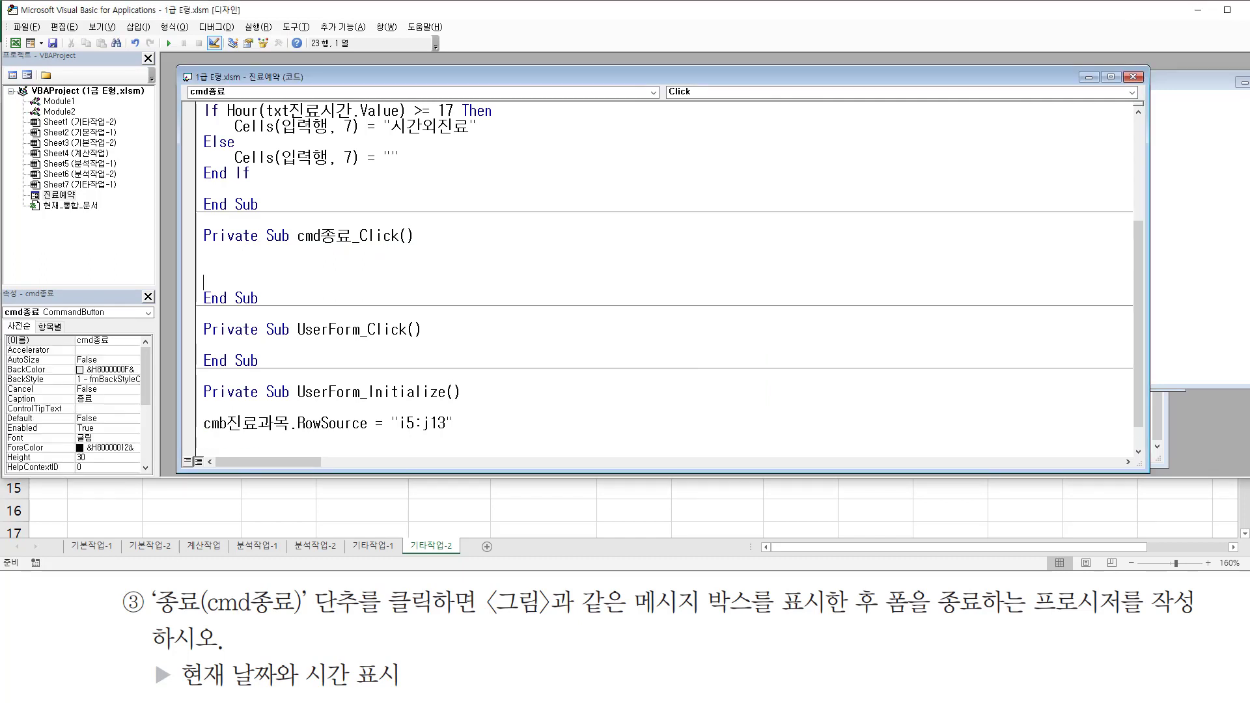
{"action": "key", "text": "Up"}
{"action": "type", "text": "msgbox"}
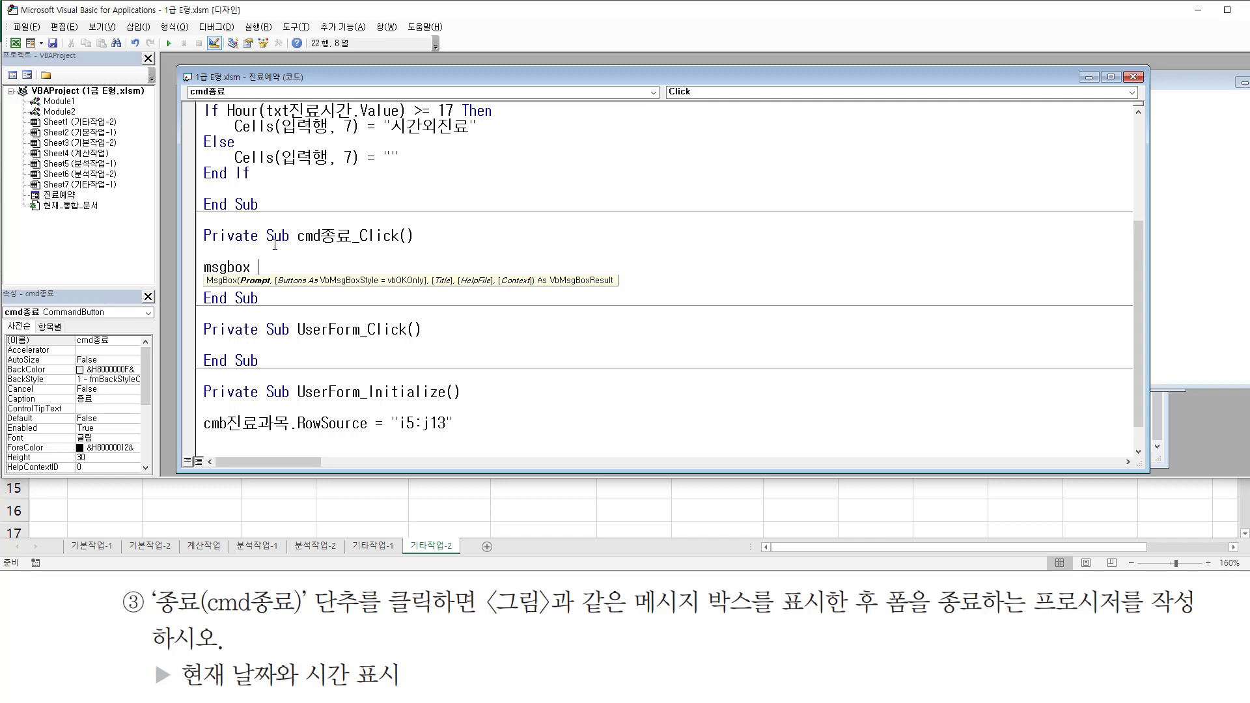
{"action": "type", "text": "now"}
{"action": "type", "text": " &"}
{"action": "type", "text": "포"}
{"action": "type", "text": "ㅁ을 종료하"}
{"action": "type", "text": "ㅂ니다."}
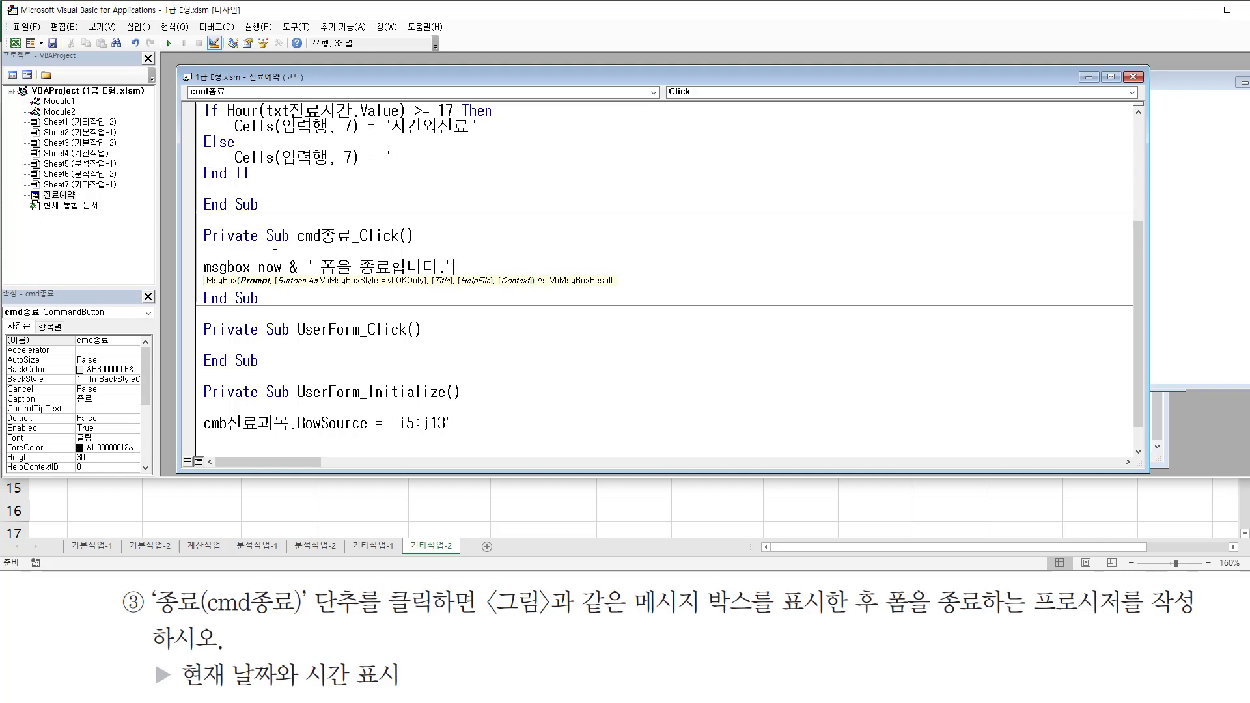
{"action": "type", "text": "\","}
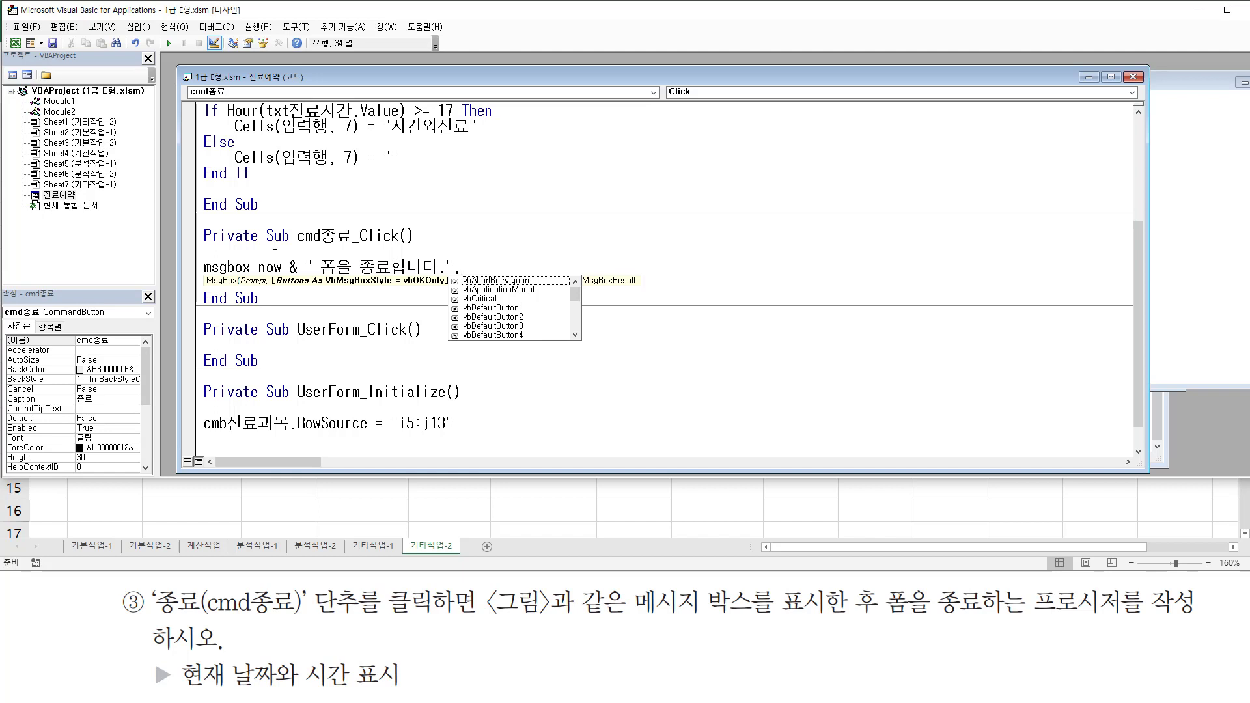
Try vbOKOnly as the MsgBox buttons argument, then remove it
{"action": "type", "text": "vbok"}
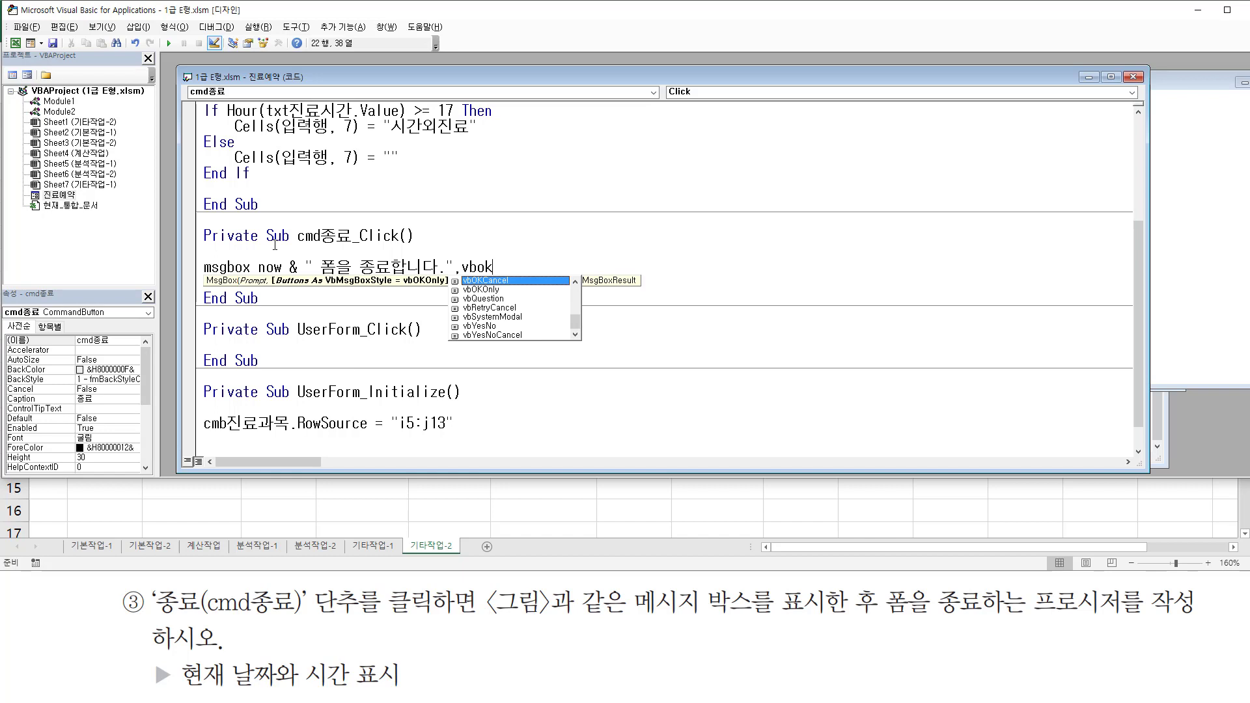
{"action": "type", "text": "o"}
{"action": "key", "text": "Tab"}
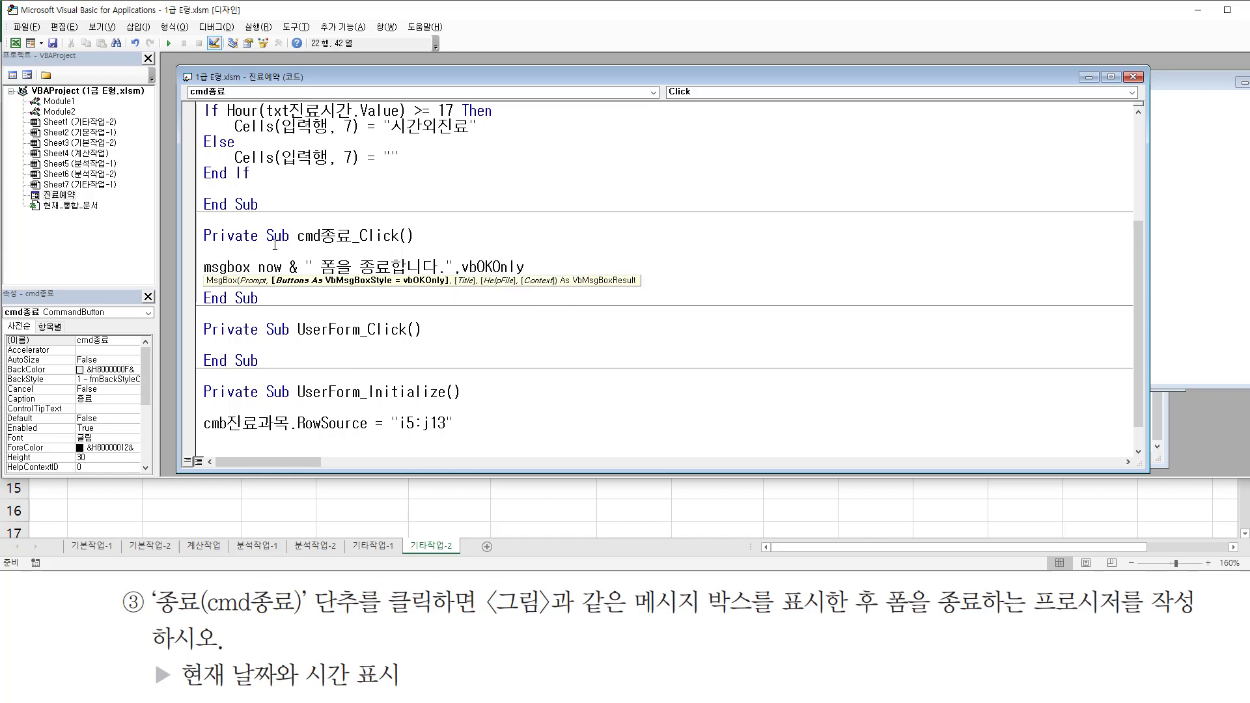
{"action": "key", "text": "BackSpace"}
{"action": "key", "text": "BackSpace"}
{"action": "key", "text": "BackSpace"}
{"action": "key", "text": "BackSpace"}
{"action": "key", "text": "BackSpace"}
{"action": "key", "text": "BackSpace"}
{"action": "key", "text": "BackSpace"}
{"action": "key", "text": "BackSpace"}
Leave the MsgBox buttons argument empty and complete the line with the title "종료"
{"action": "type", "text": ","}
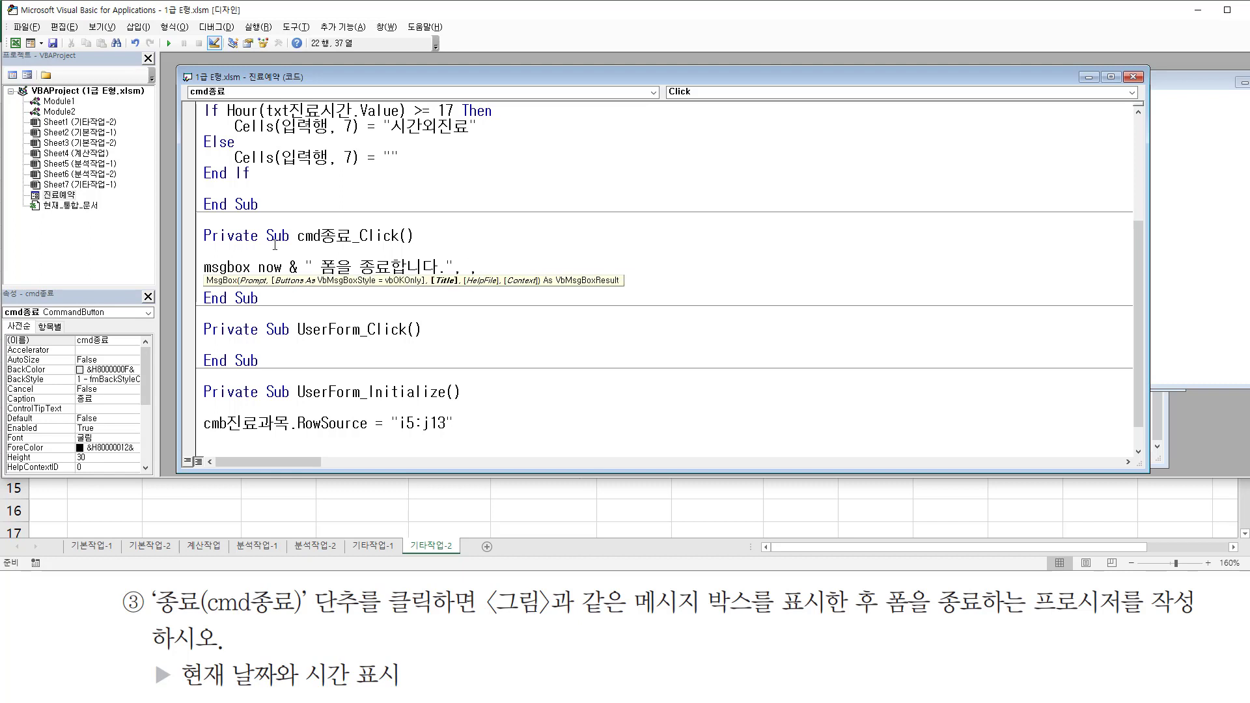
{"action": "type", "text": " \"whd"}
{"action": "key", "text": "BackSpace"}
{"action": "key", "text": "BackSpace"}
{"action": "key", "text": "BackSpace"}
{"action": "type", "text": "ㅈㅗㅇㄹ"}
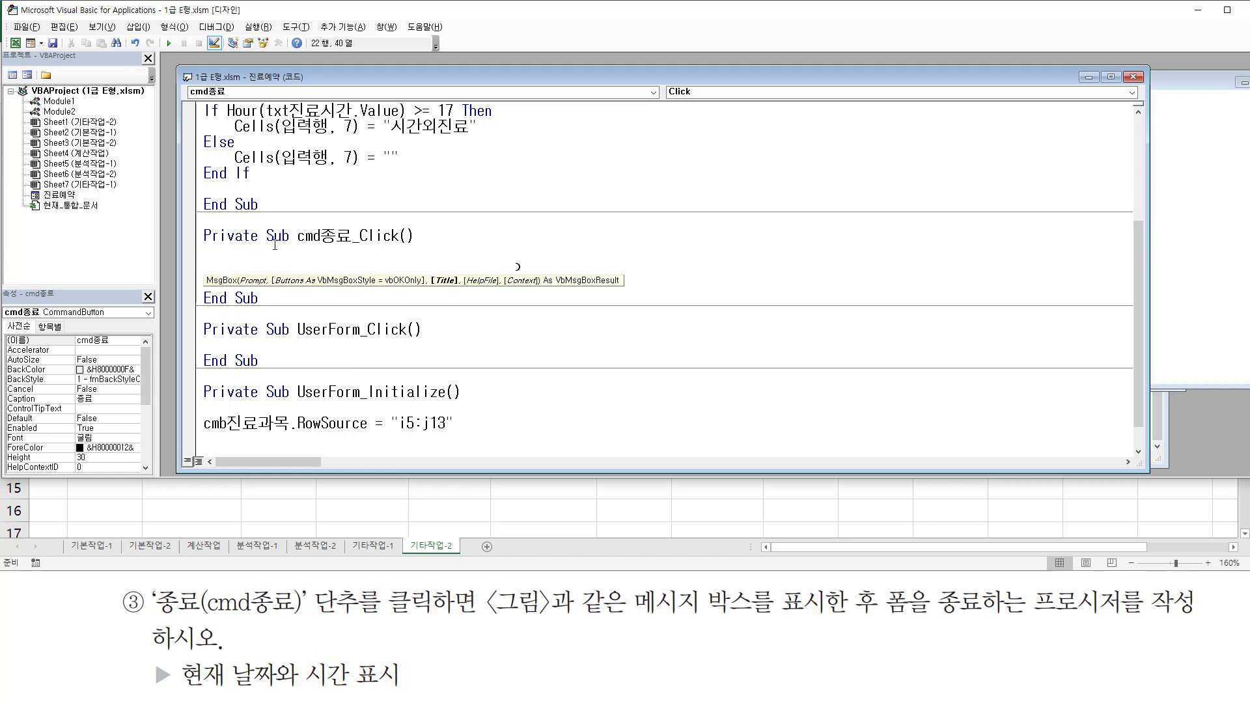
{"action": "type", "text": "ㅛ"}
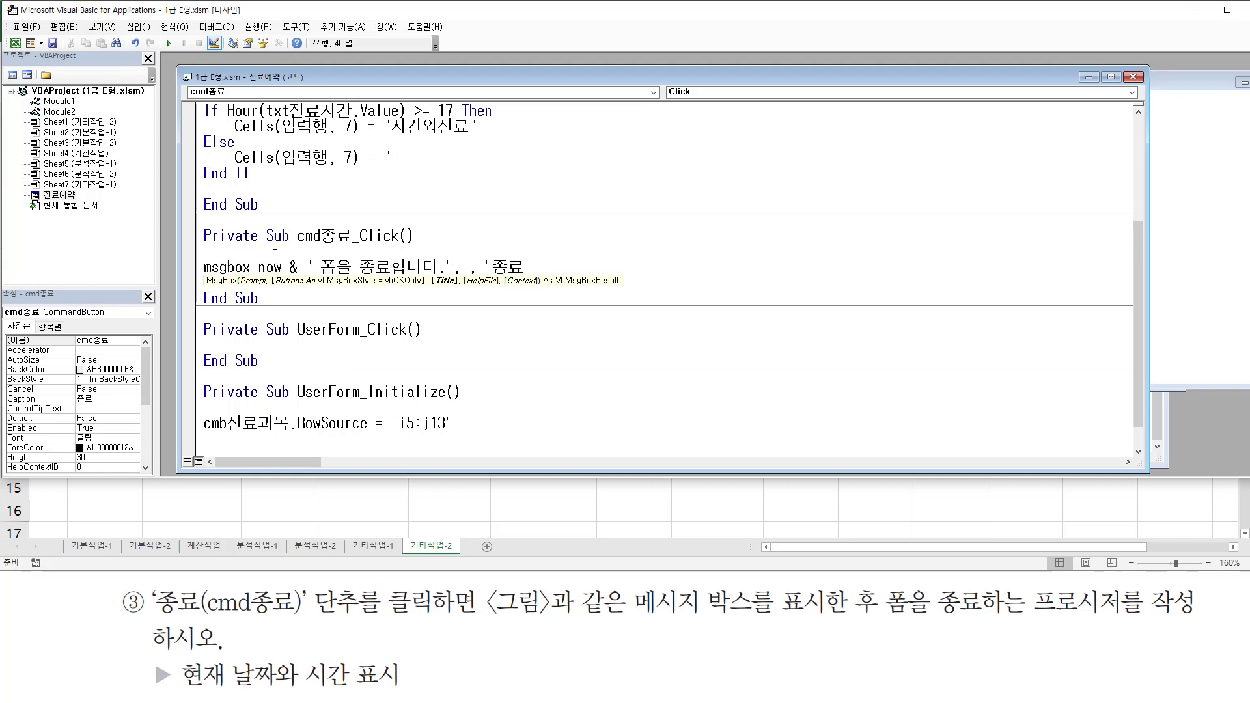
{"action": "type", "text": "\""}
{"action": "key", "text": "Return"}
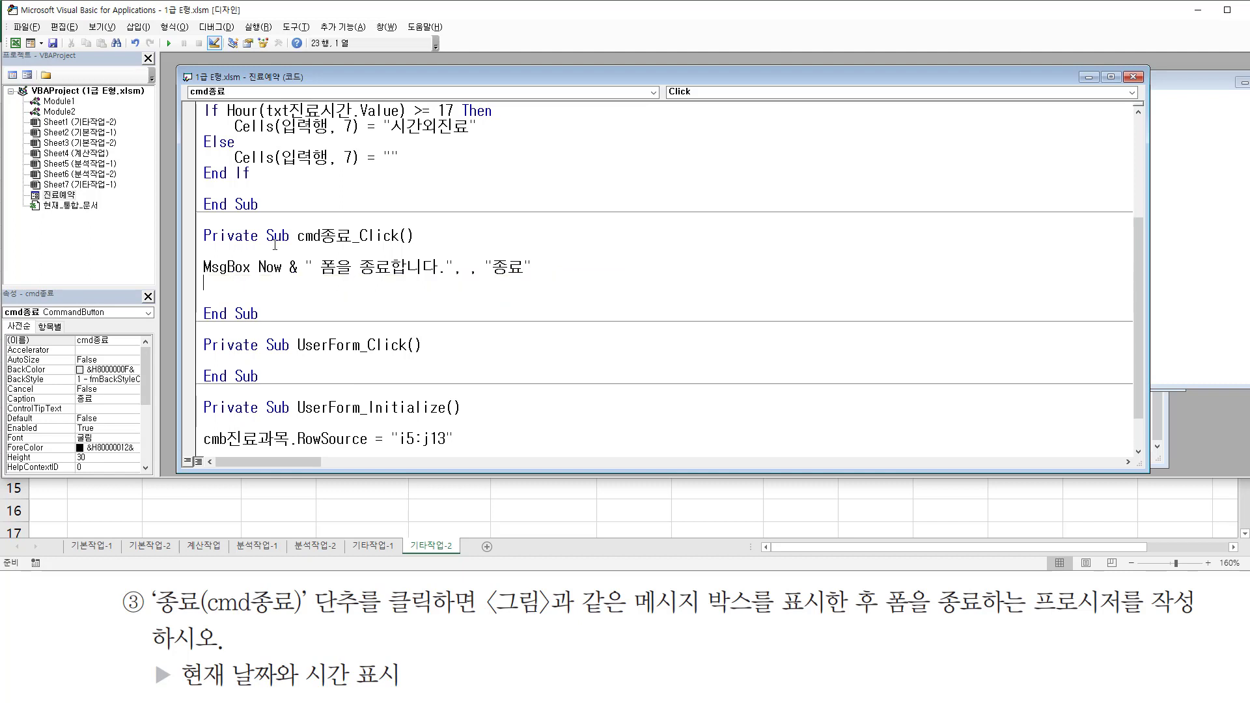
Add an Unload Me line below the MsgBox statement in cmd종료_Click to close the form
{"action": "key", "text": "Return"}
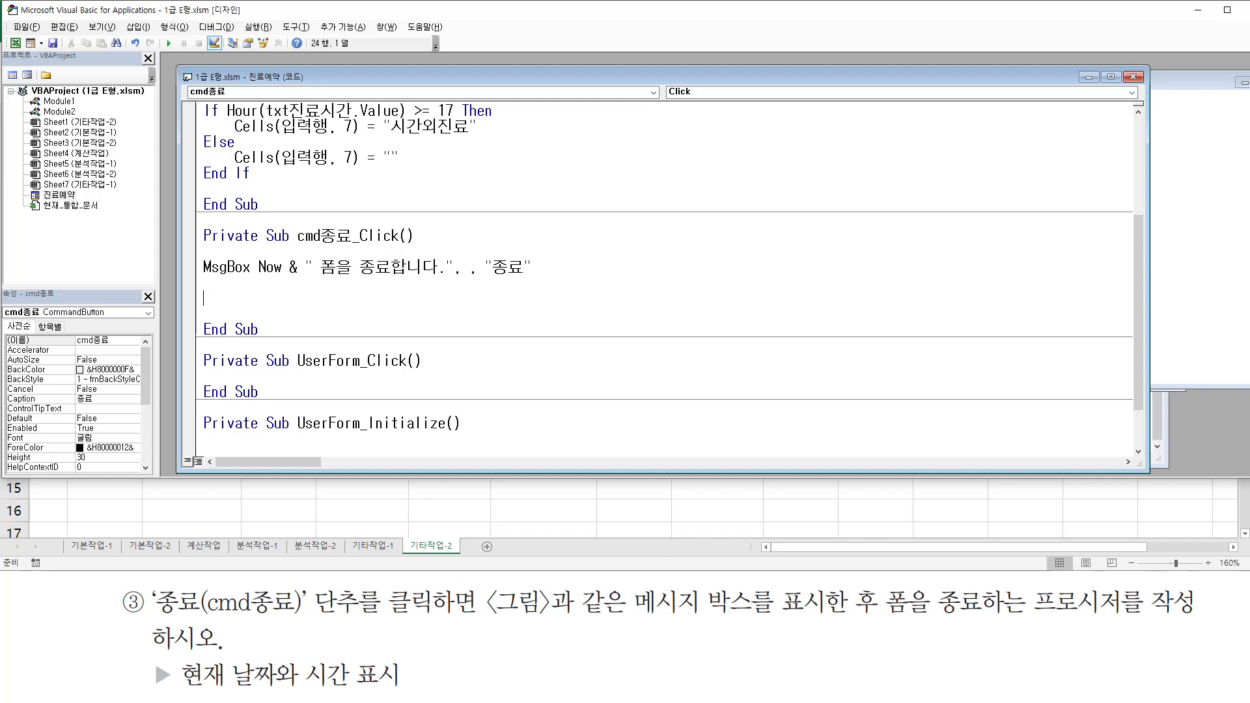
{"action": "type", "text": "unload Me"}
{"action": "key", "text": "Return"}
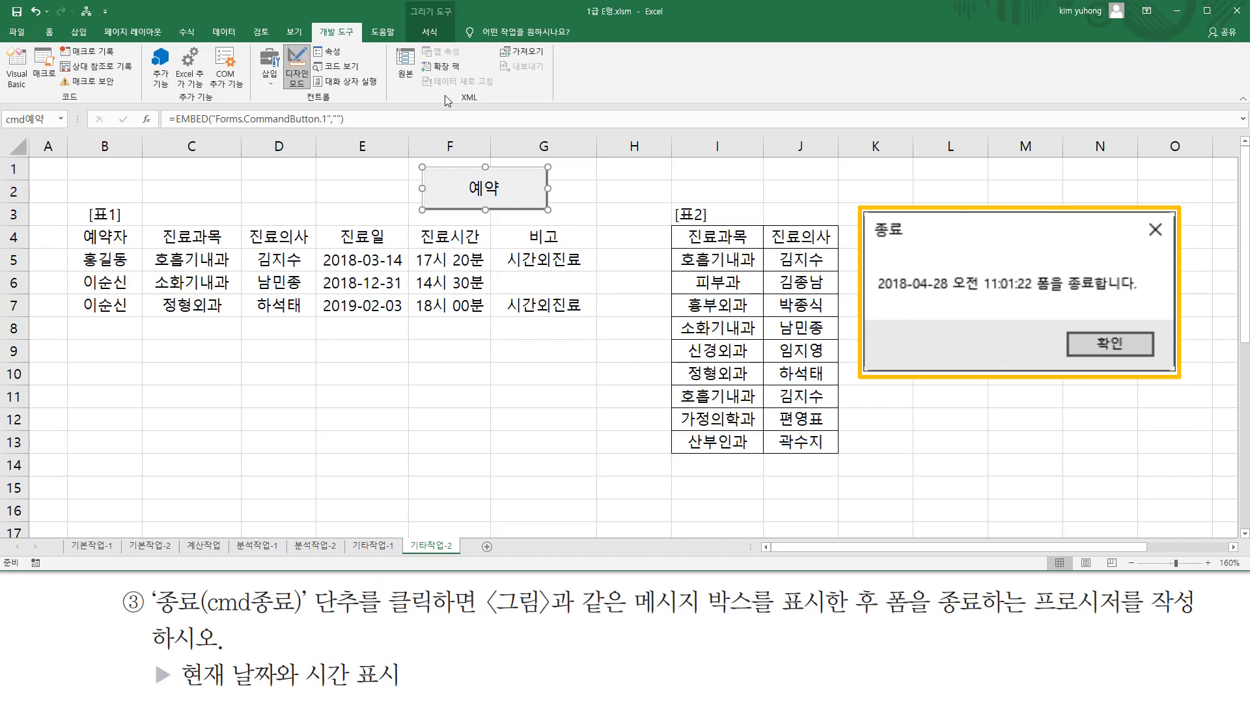
Turn off design mode, open the 진료예약 form from the sheet's 예약 button, and run its 종료 button
{"action": "left_click", "coordinate": [296, 65]}
{"action": "left_click", "coordinate": [484, 187]}
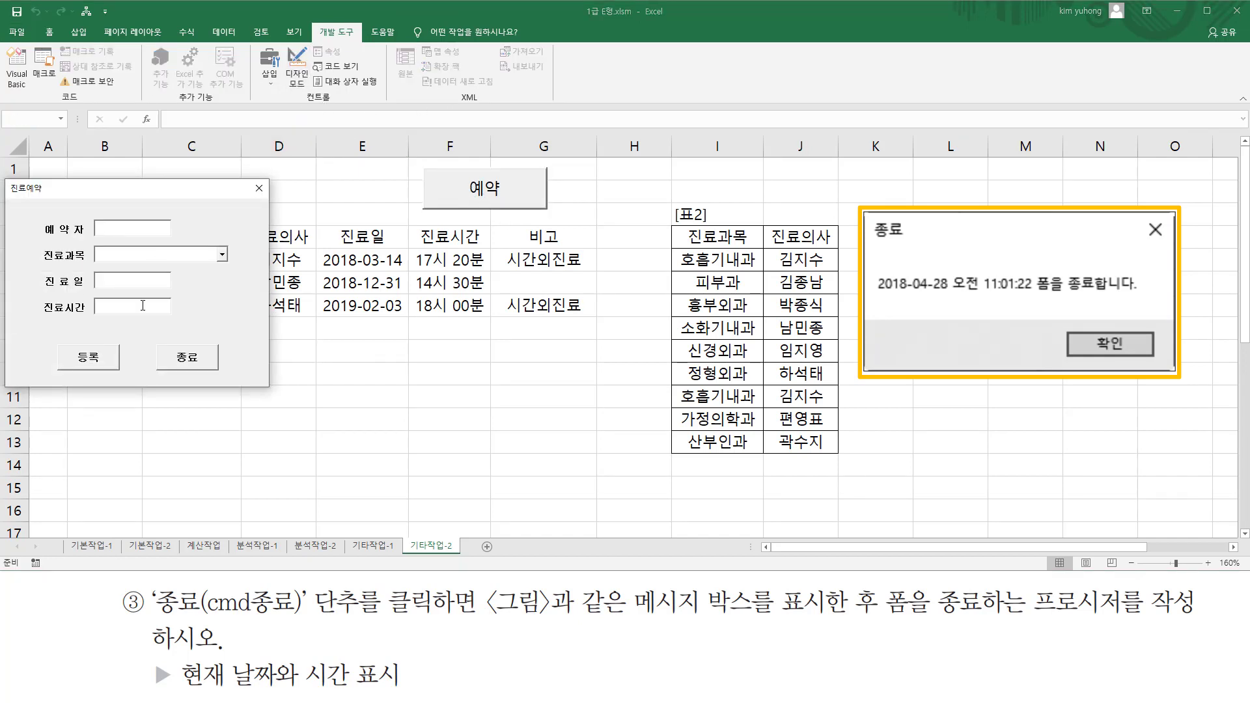
{"action": "left_click", "coordinate": [185, 362]}
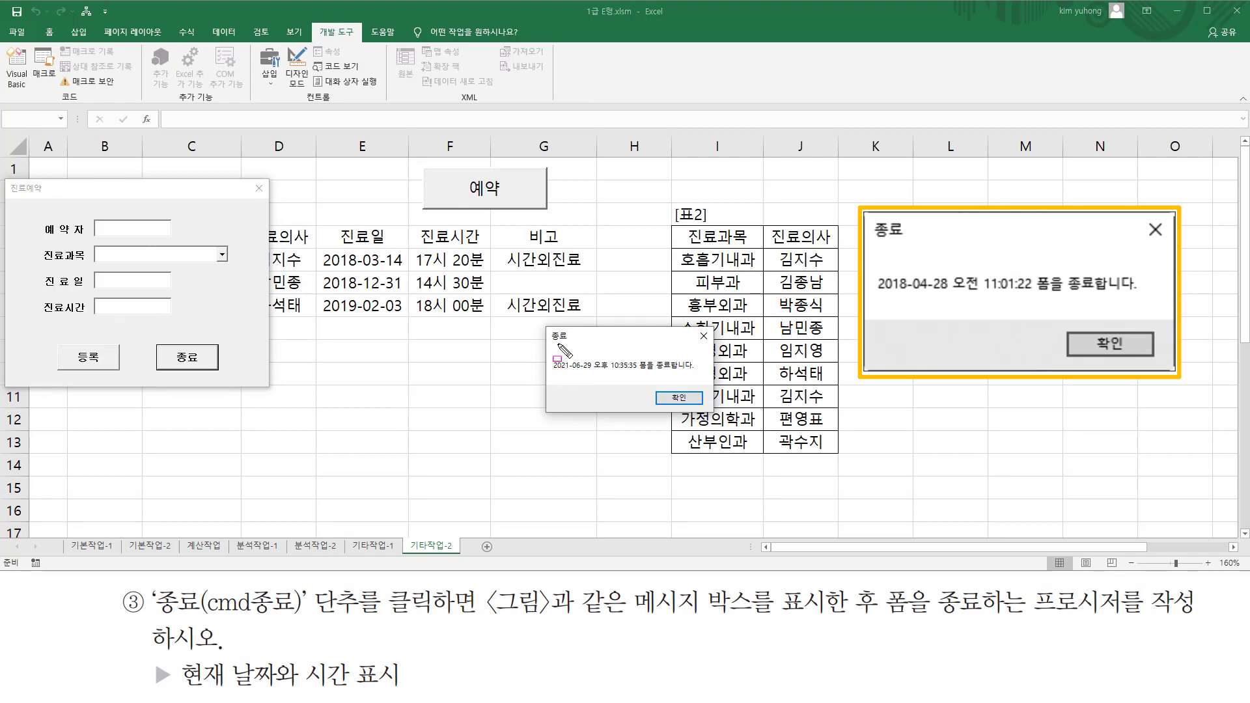
Compare the message box's title, date and time, text and 확인 button with the sample, and accept the message to close the form
{"action": "left_click_drag", "start_coordinate": [552, 343], "coordinate": [569, 343]}
{"action": "left_click_drag", "start_coordinate": [654, 389], "coordinate": [706, 408]}
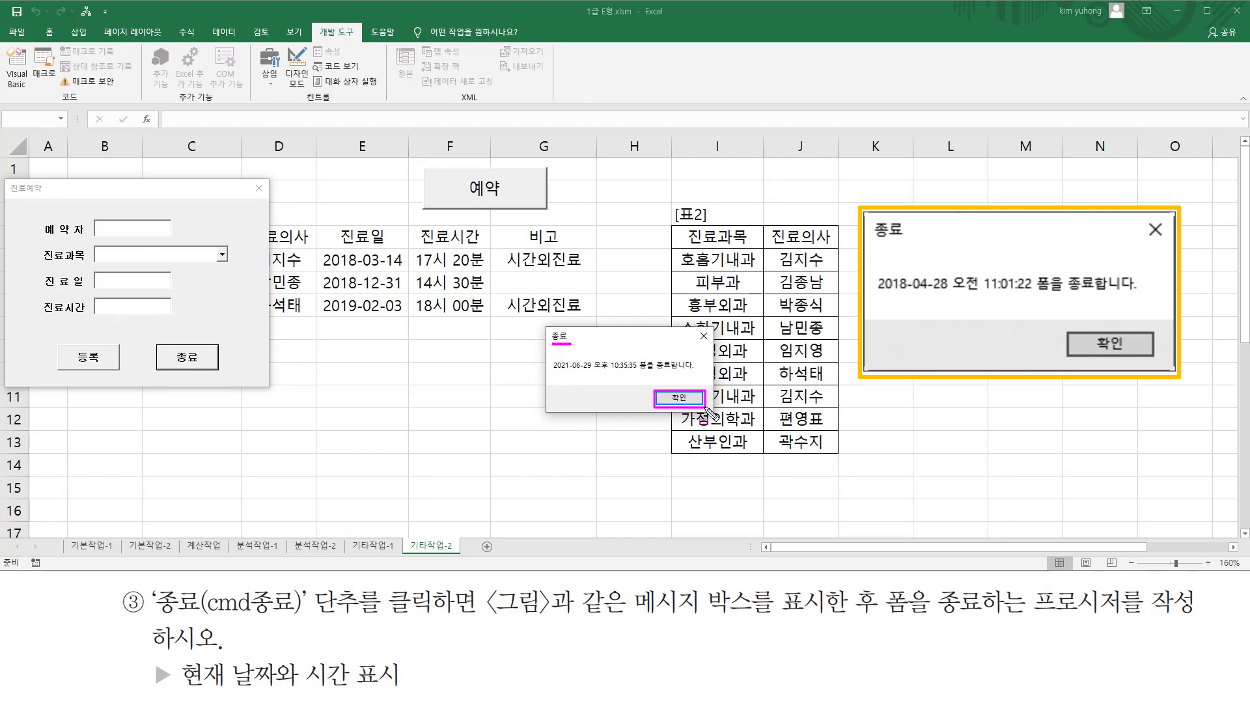
{"action": "mouse_move", "coordinate": [555, 370]}
{"action": "left_mouse_down"}
{"action": "mouse_move", "coordinate": [648, 359]}
{"action": "mouse_move", "coordinate": [698, 376]}
{"action": "left_mouse_up"}
{"action": "left_click_drag", "start_coordinate": [892, 302], "coordinate": [1148, 303]}
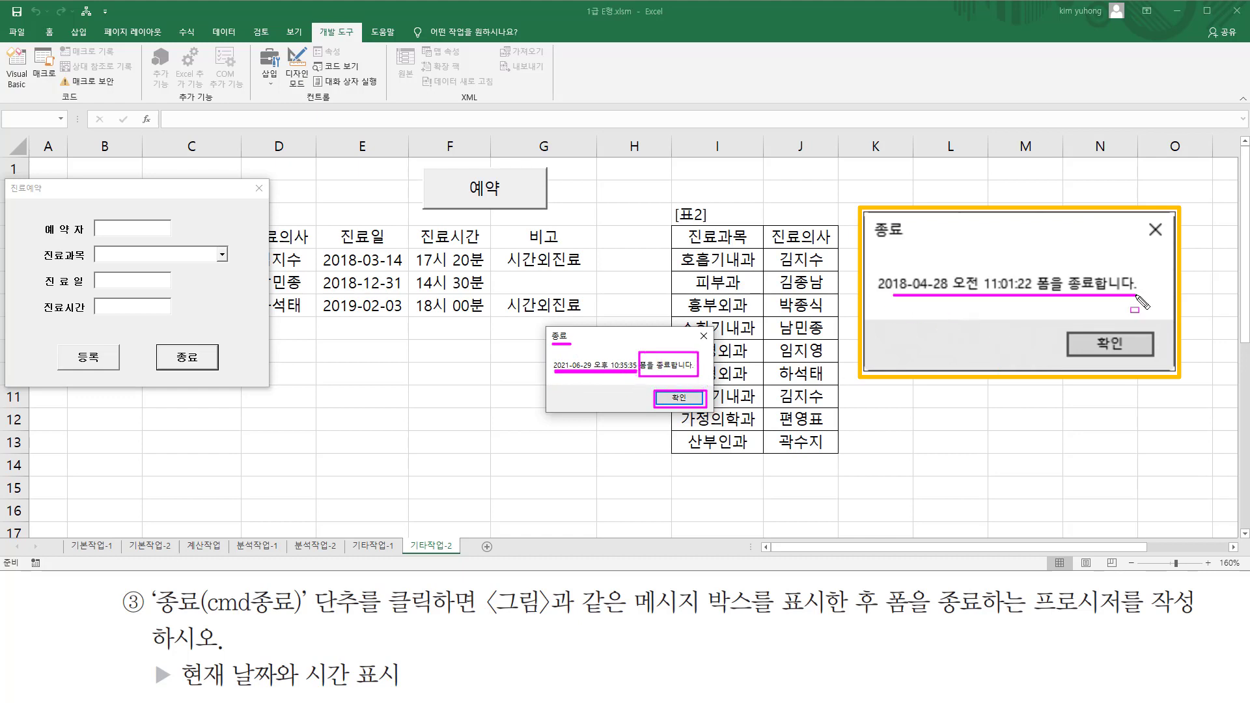
{"action": "key", "text": "Escape"}
{"action": "left_click", "coordinate": [649, 399]}
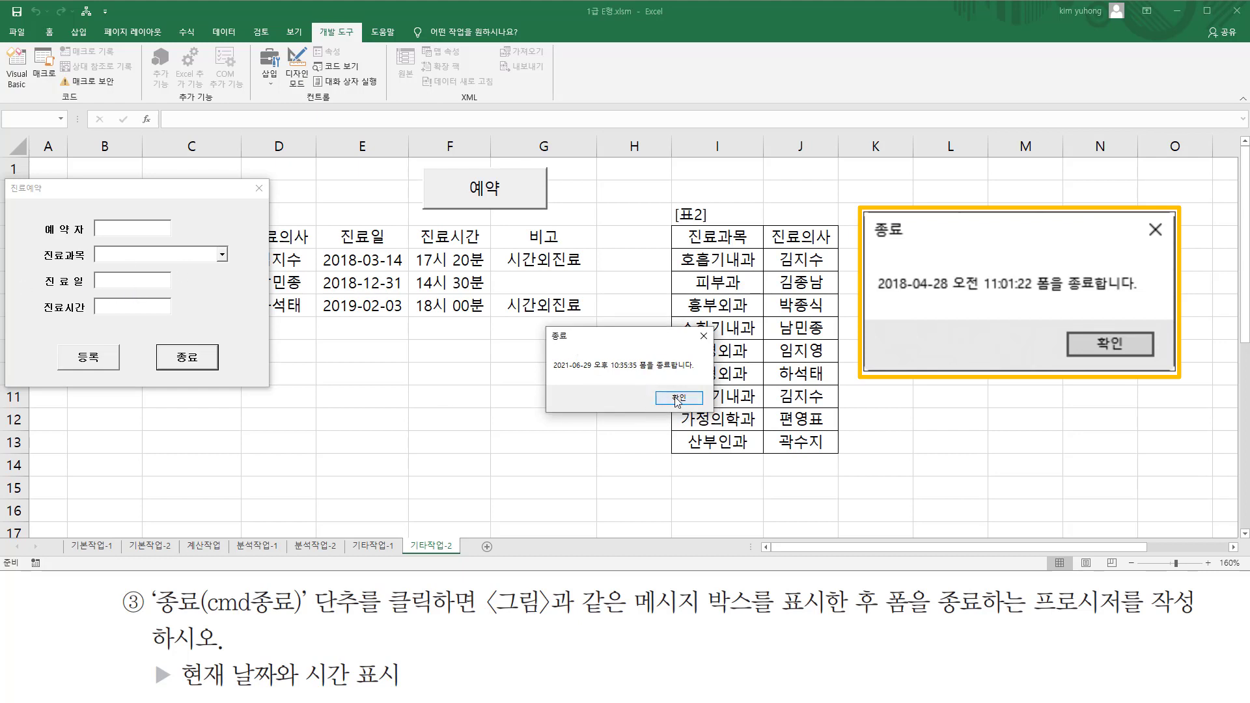
{"action": "left_click", "coordinate": [654, 398]}
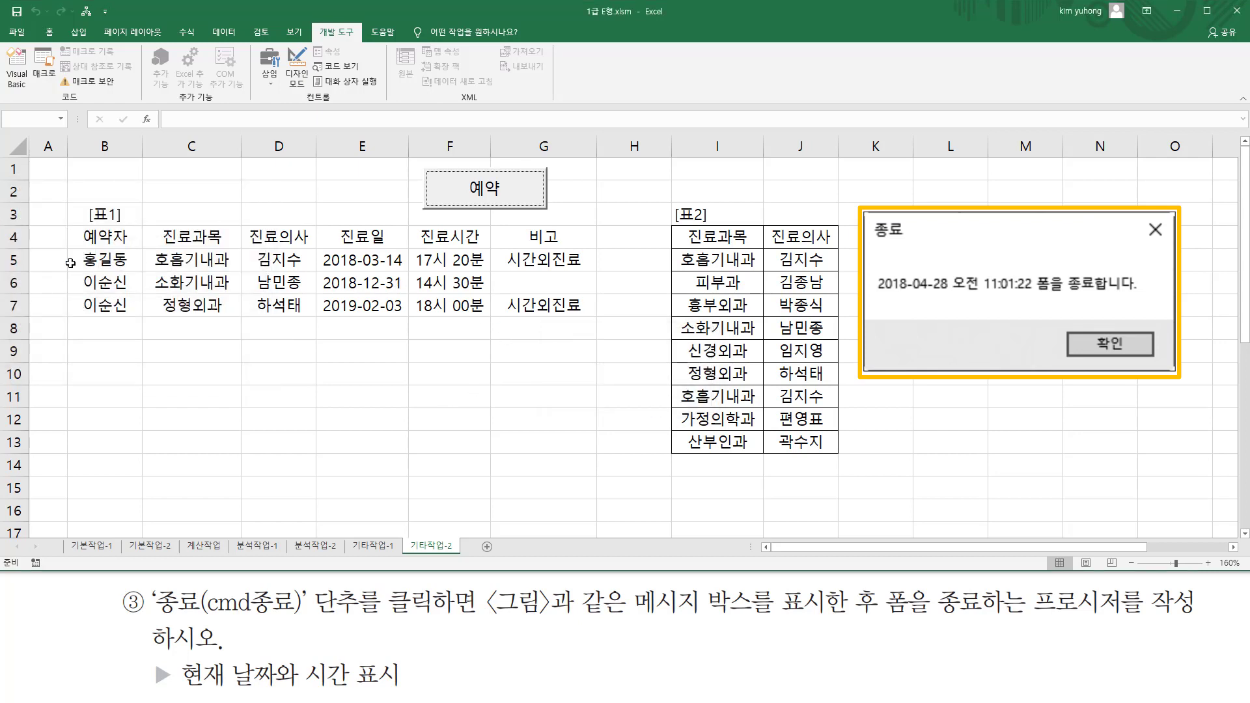